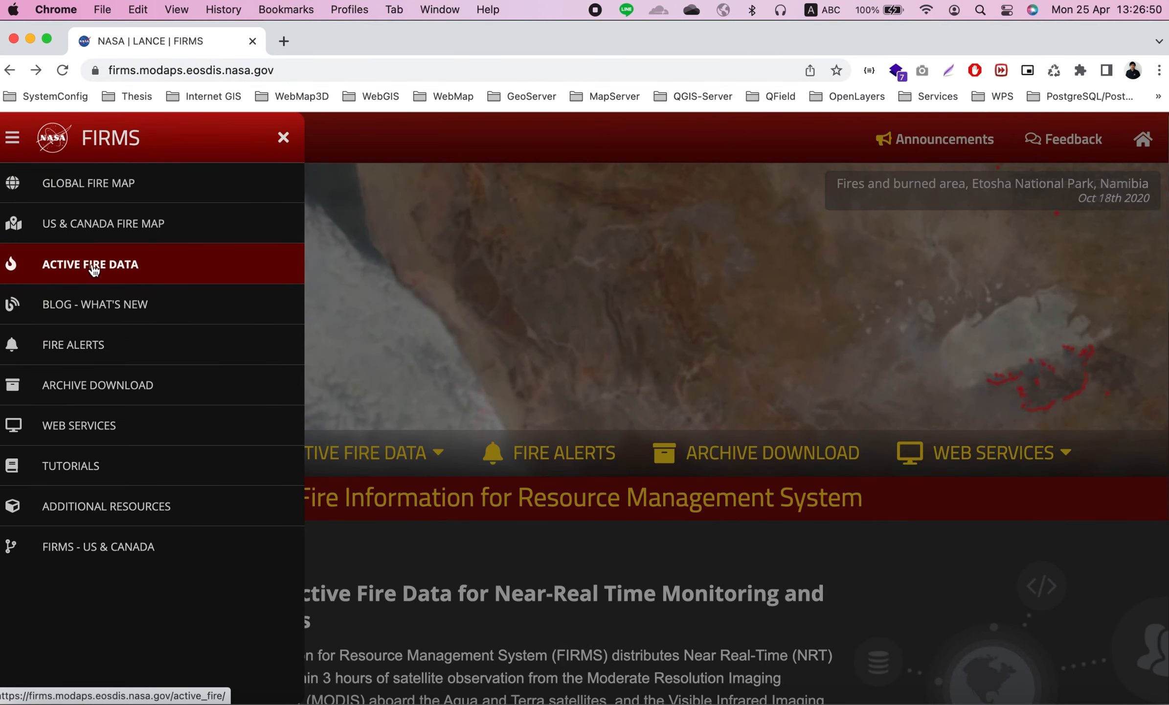
# Download the 7d VIIRS 375m / S-NPP shapefile for South East Asia from the FIRMS Active Fire Data page
pyautogui.click(94, 269)
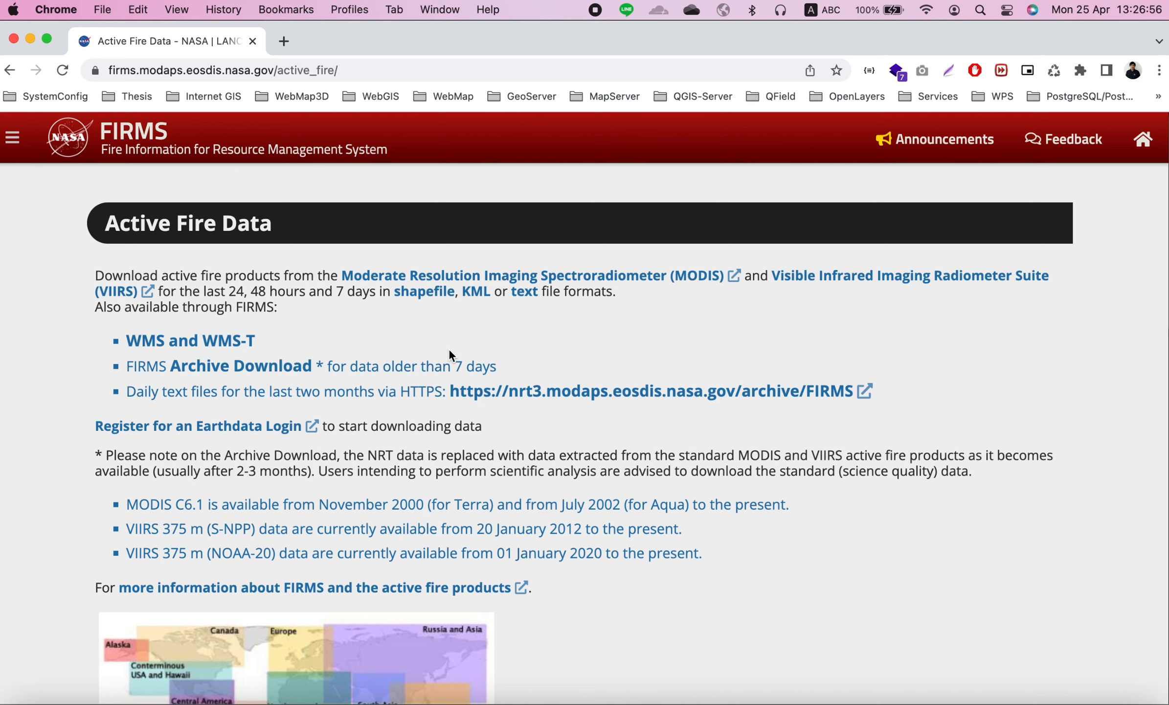
pyautogui.scroll(-5, 558, 379)
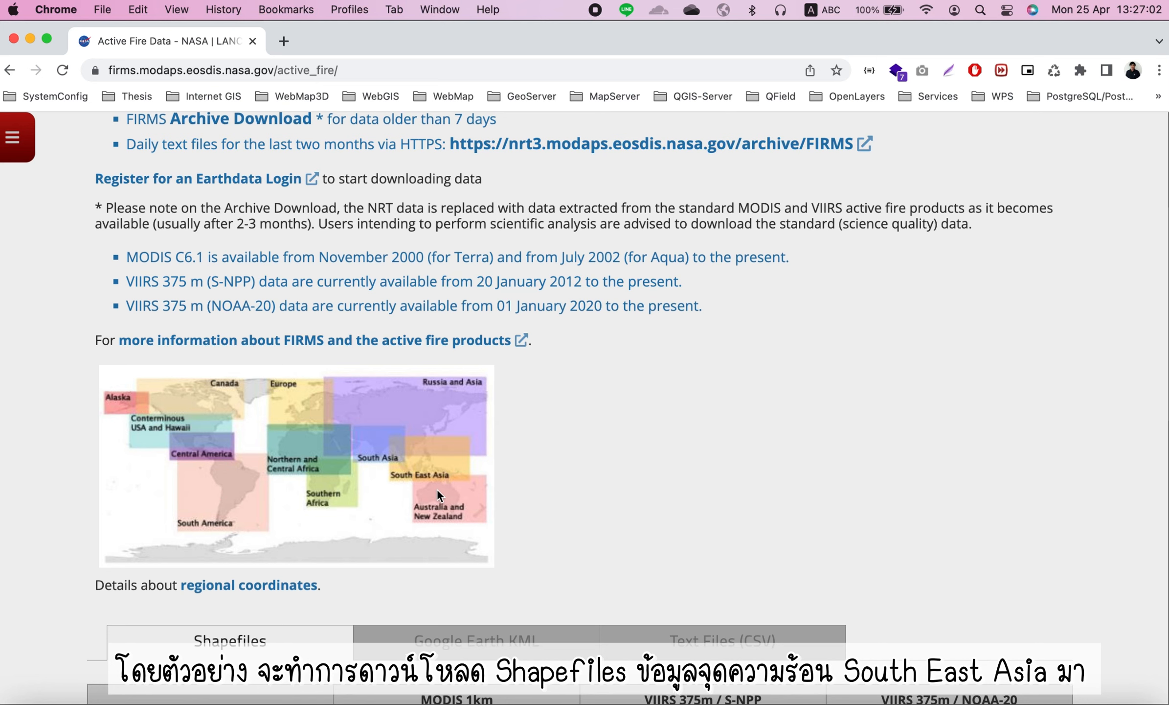
pyautogui.scroll(-1, 431, 489)
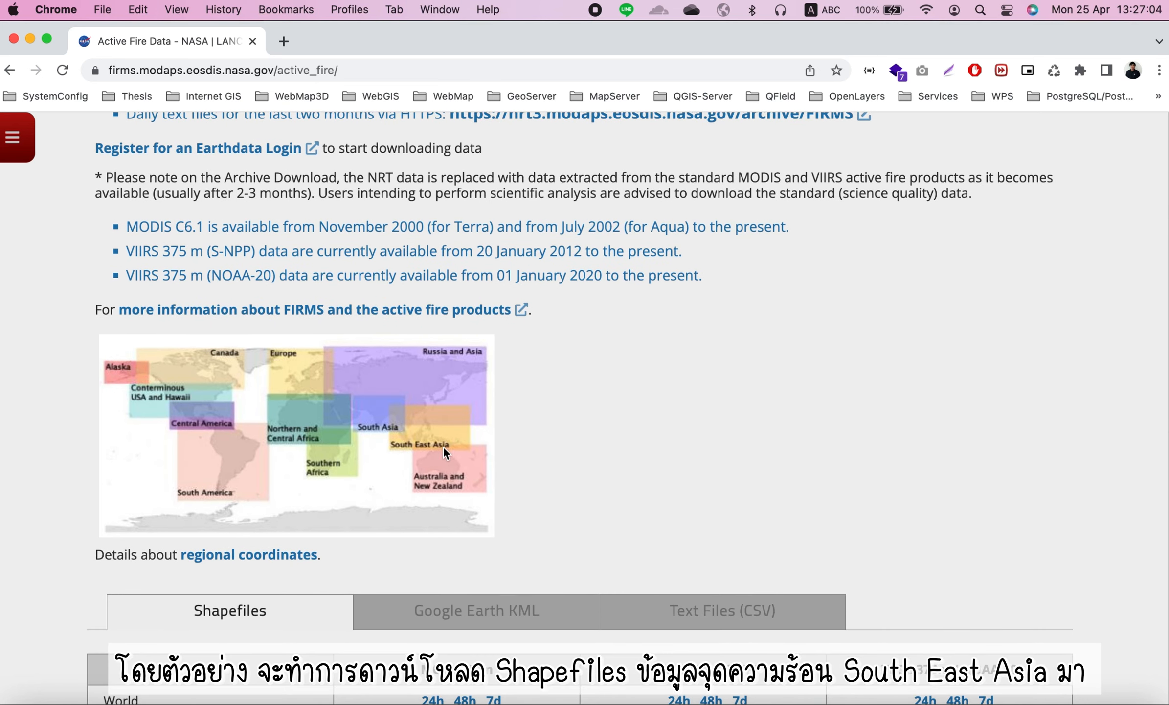
pyautogui.scroll(-5, 495, 433)
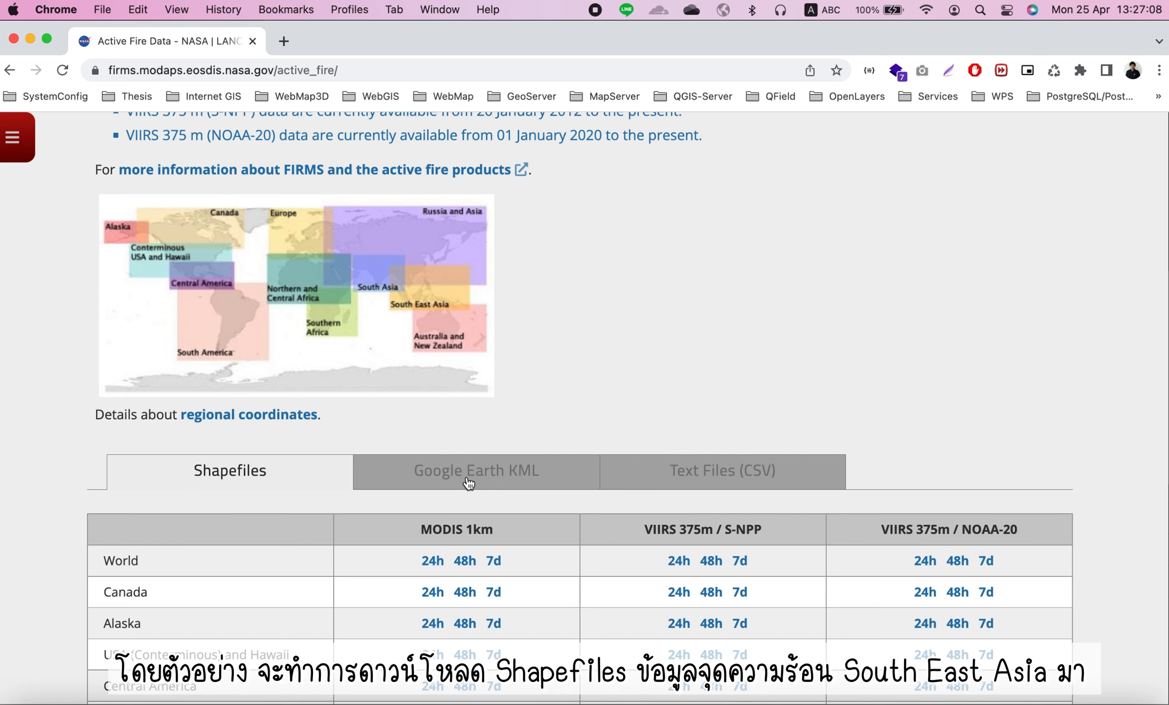
pyautogui.click(468, 483)
pyautogui.scroll(-6, 472, 482)
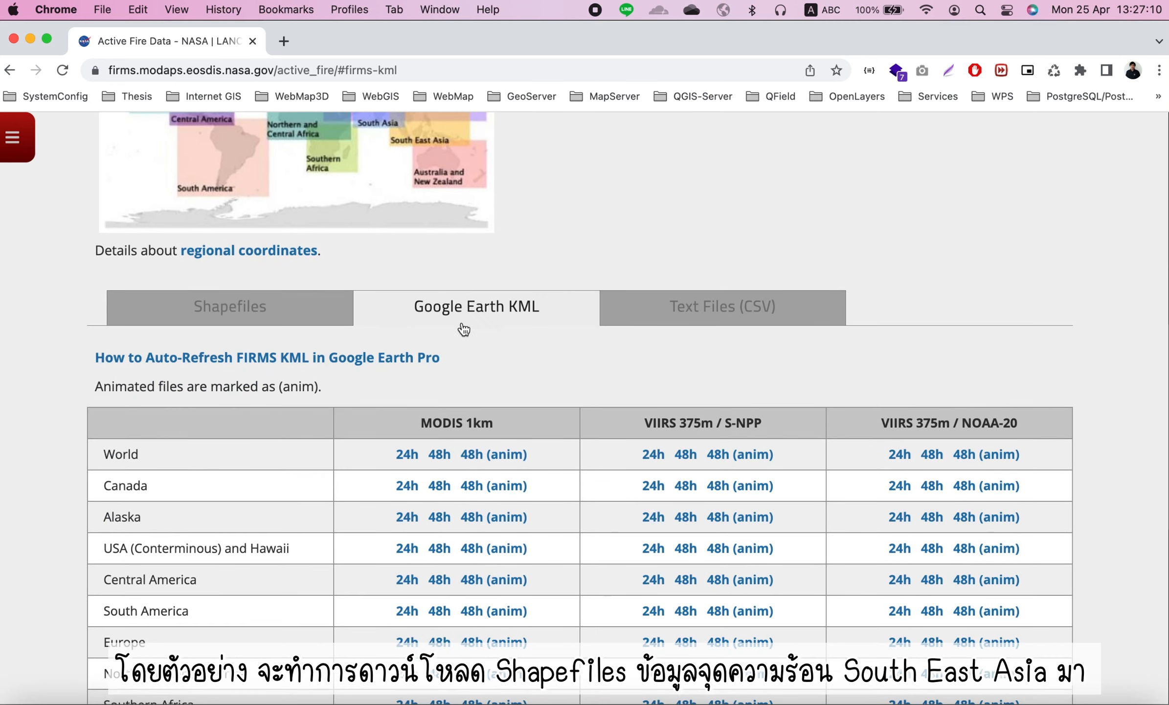
pyautogui.click(718, 313)
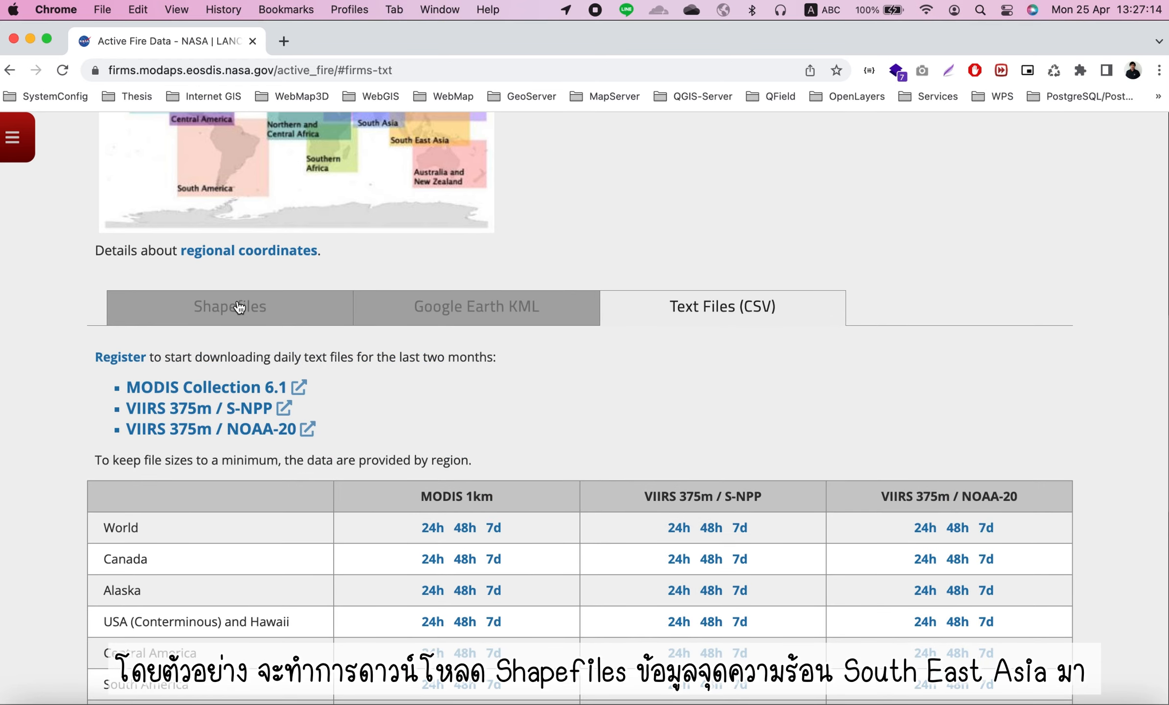
pyautogui.click(239, 308)
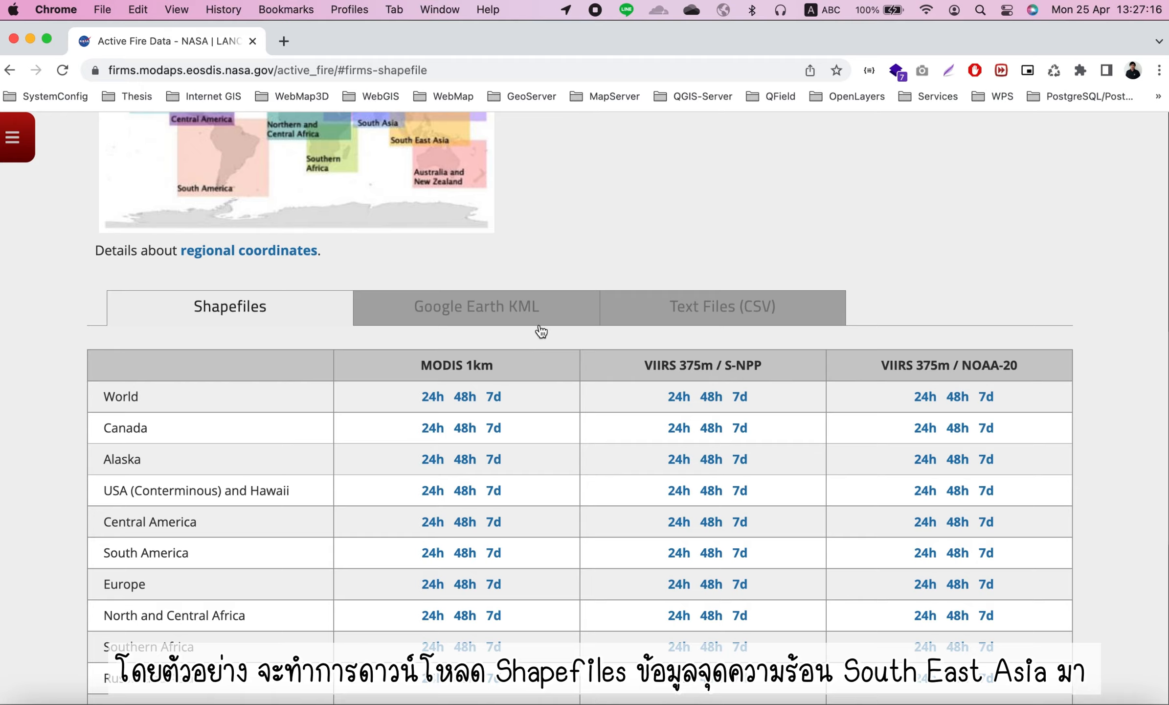
pyautogui.scroll(-5, 540, 331)
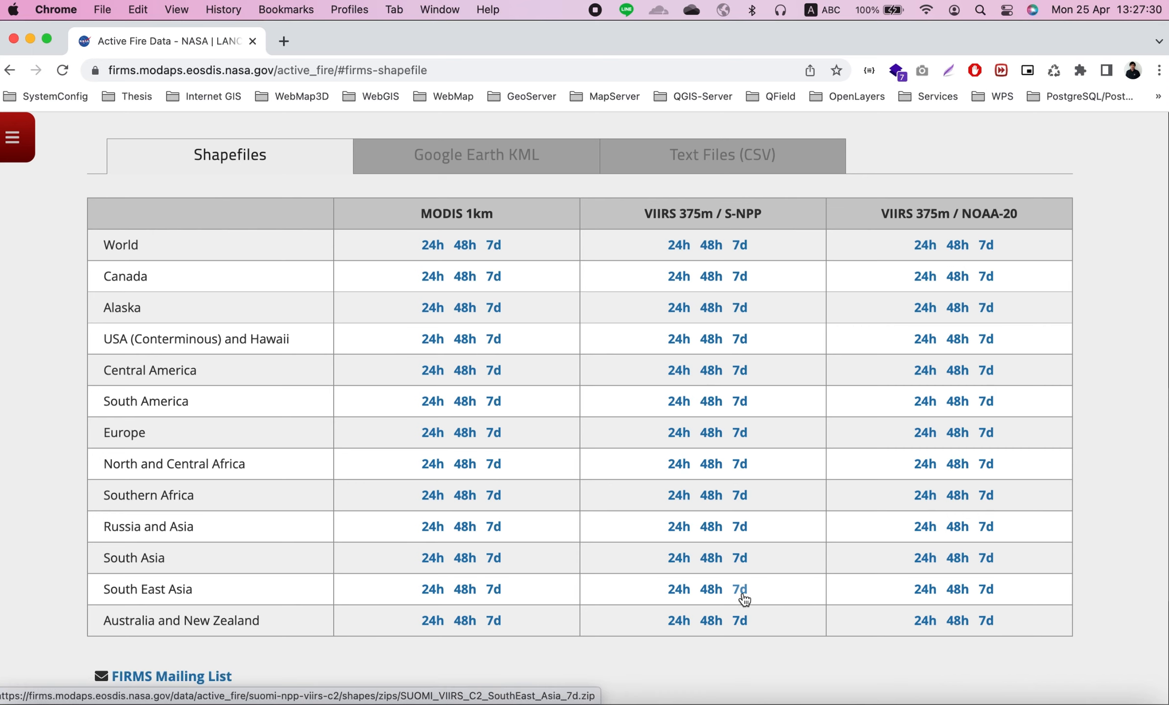
pyautogui.click(739, 589)
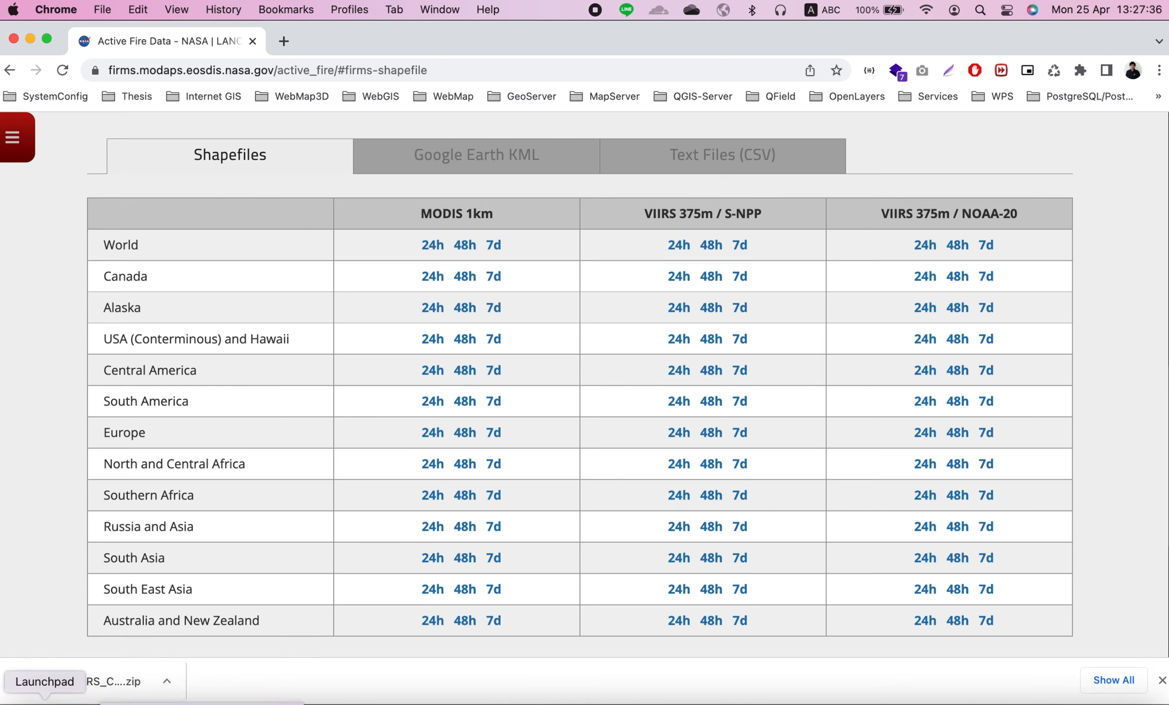
# Extract the downloaded SUOMI_VIIRS_C2_SouthEast_Asia_7d.zip and open its folder to select the .shp file
pyautogui.click(22, 702)
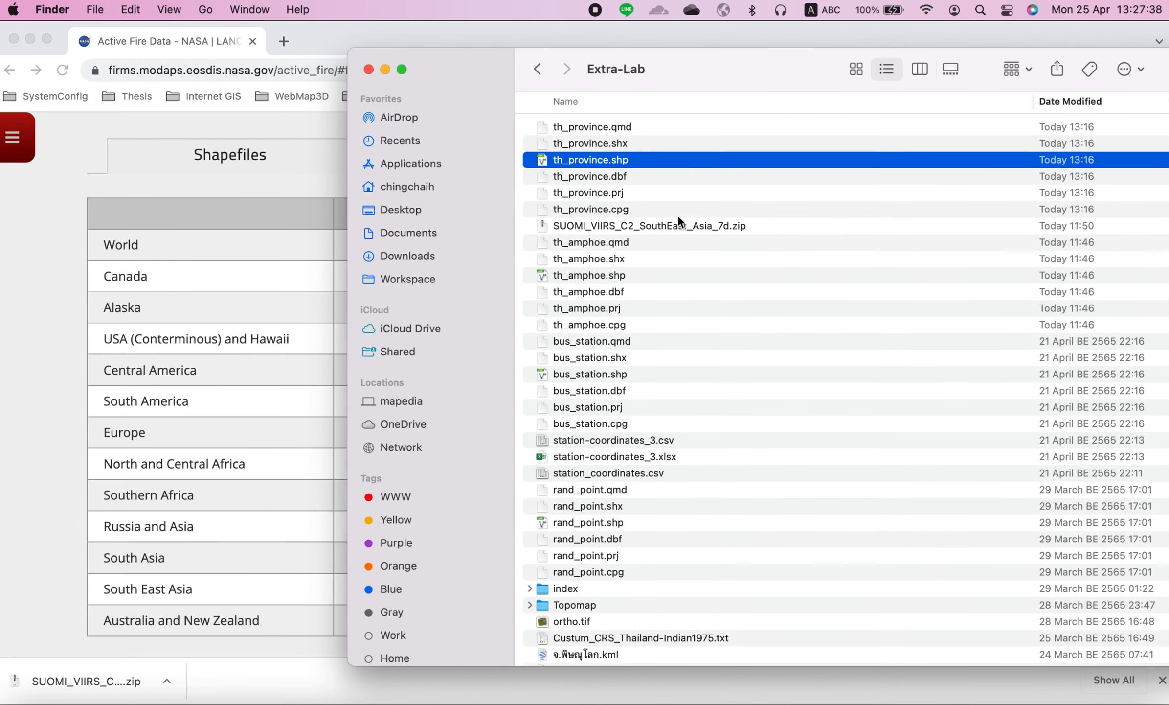
pyautogui.click(672, 226)
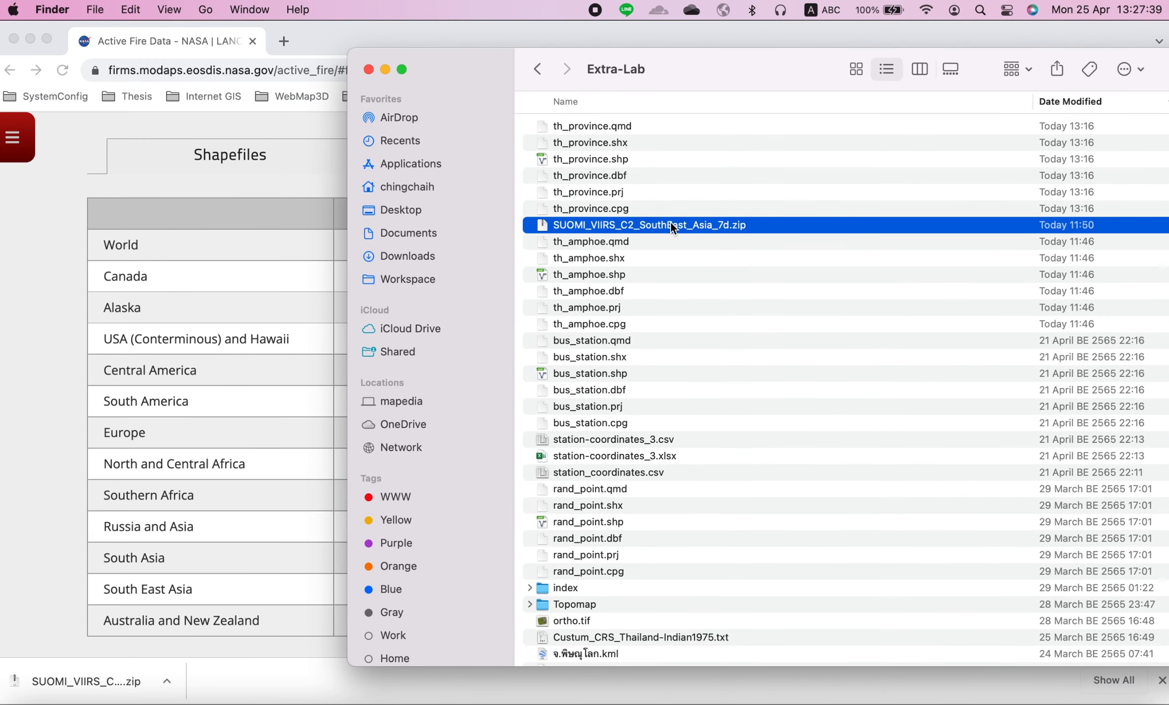
pyautogui.doubleClick(647, 229)
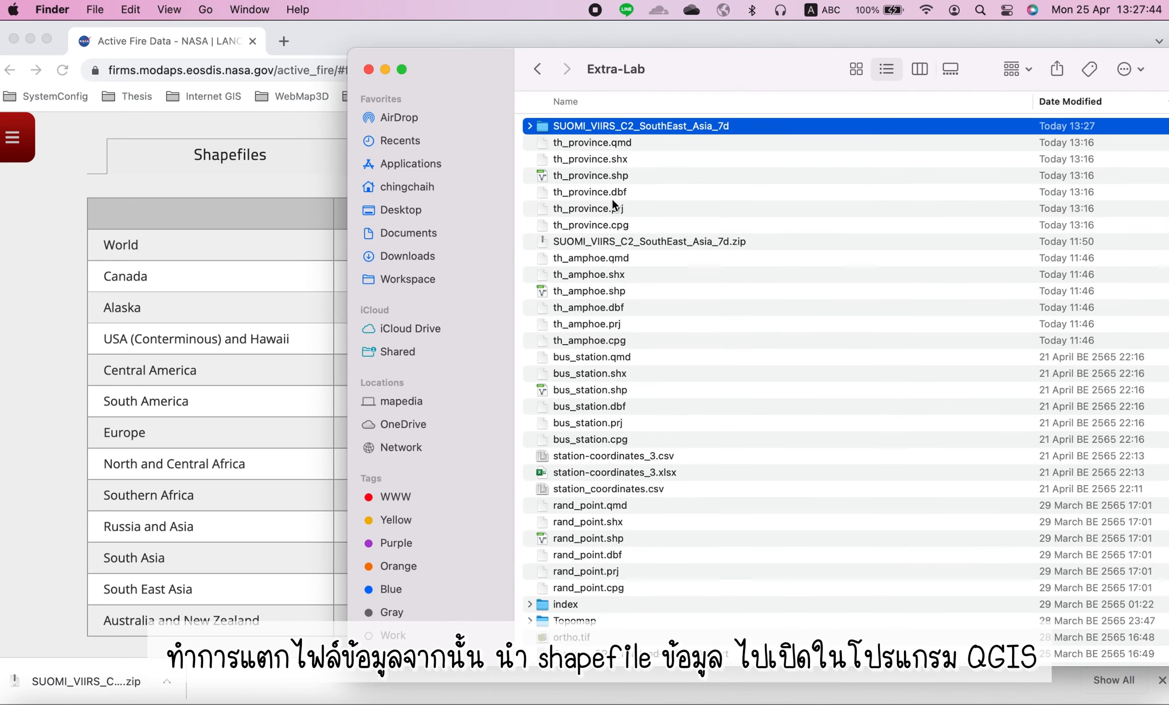
pyautogui.click(529, 127)
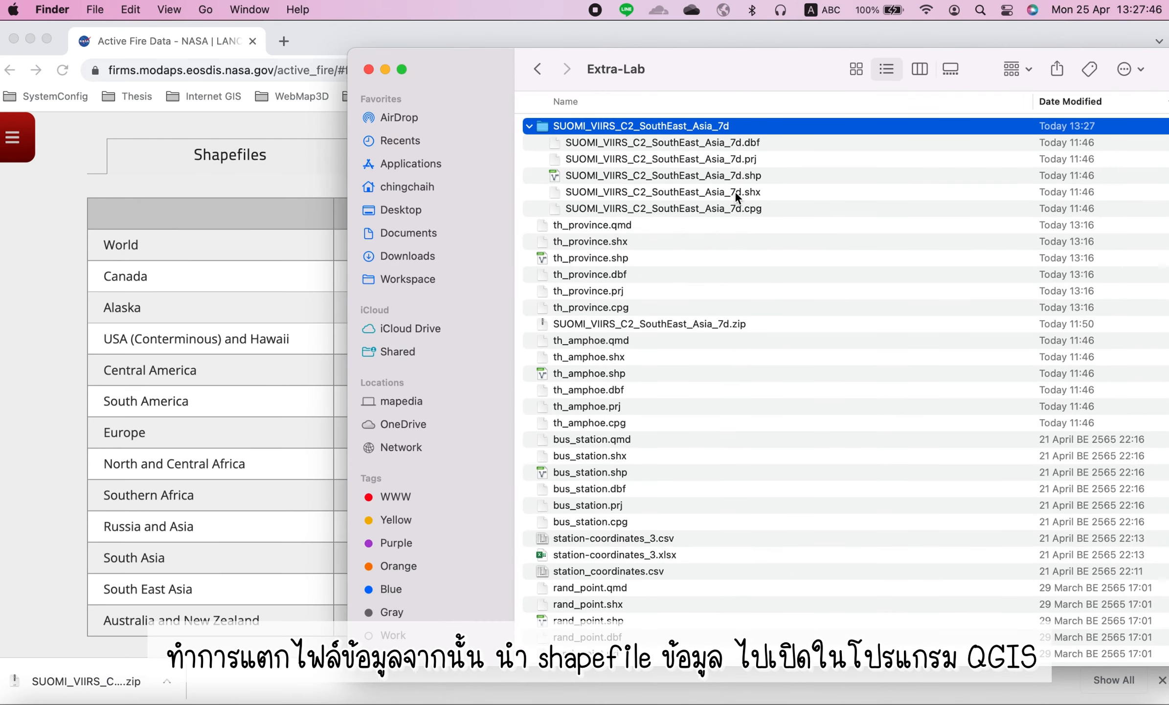
pyautogui.doubleClick(671, 127)
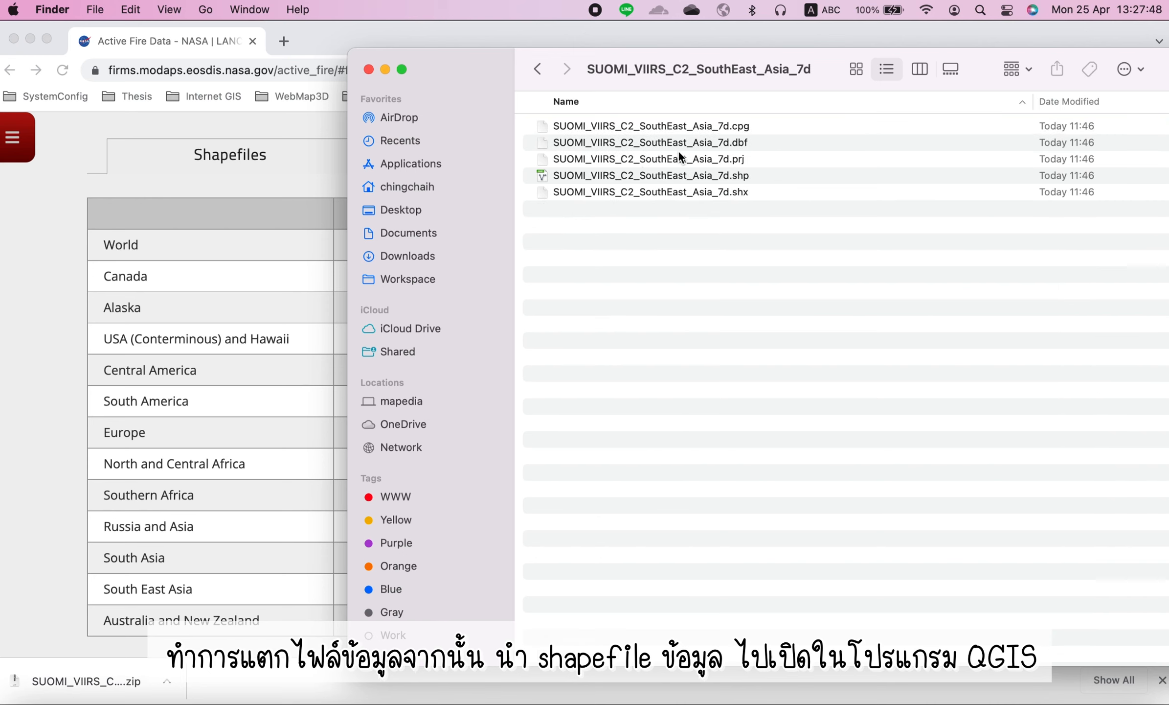
pyautogui.click(732, 177)
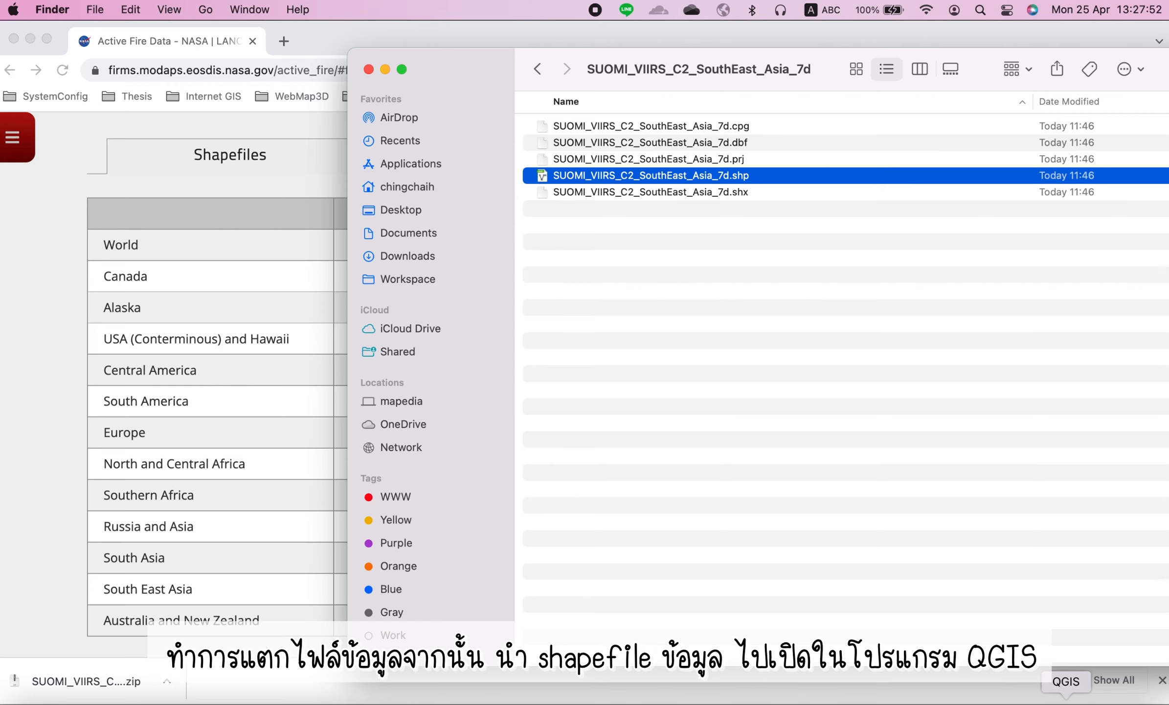
# Add SUOMI_VIIRS_C2_SouthEast_Asia_7d.shp to the QGIS project above the th_province layer
pyautogui.click(1067, 701)
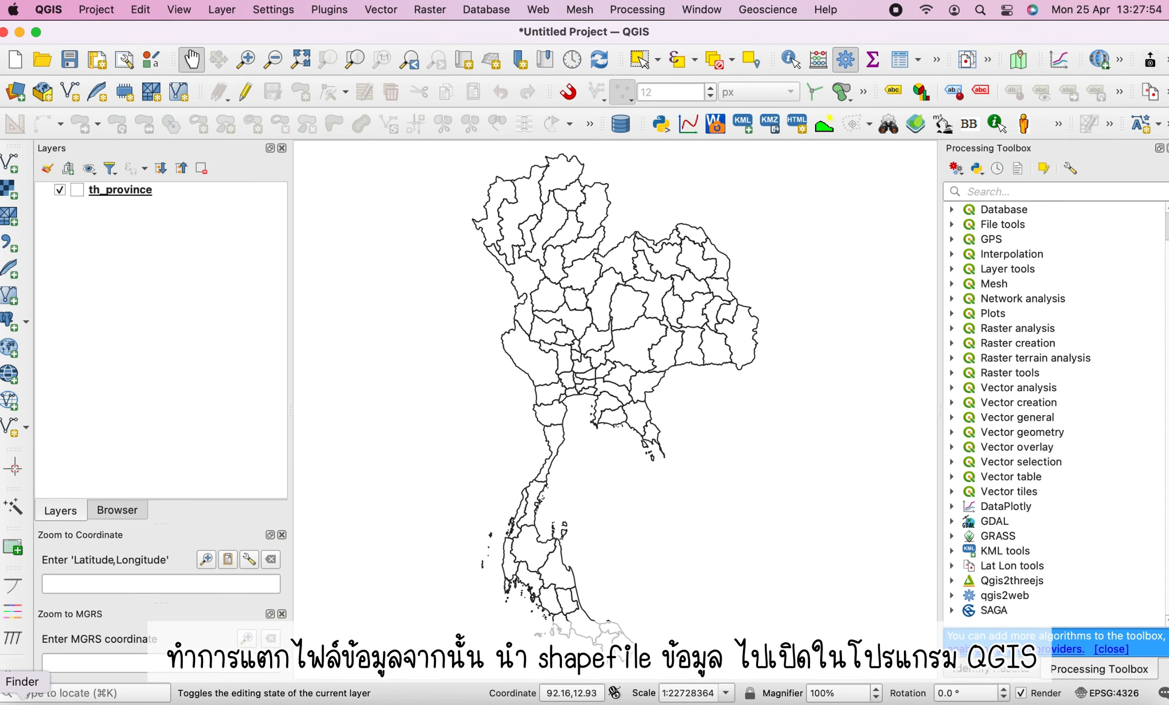
pyautogui.click(22, 702)
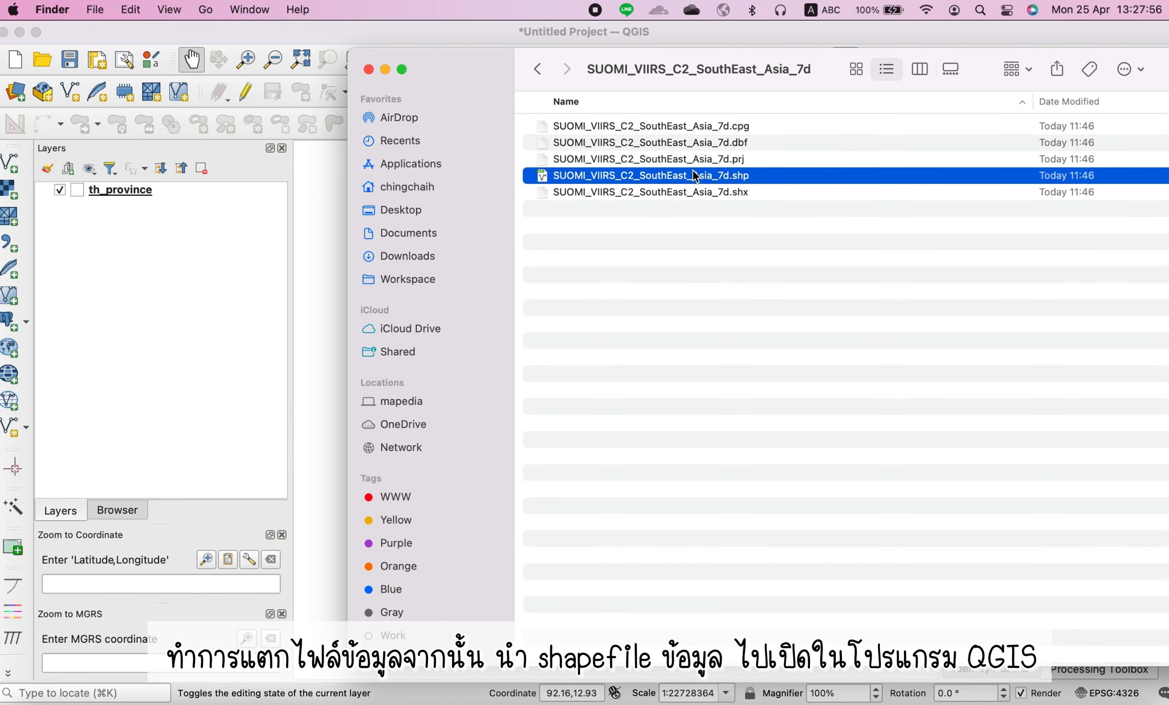
pyautogui.moveTo(696, 183); pyautogui.dragTo(265, 220)
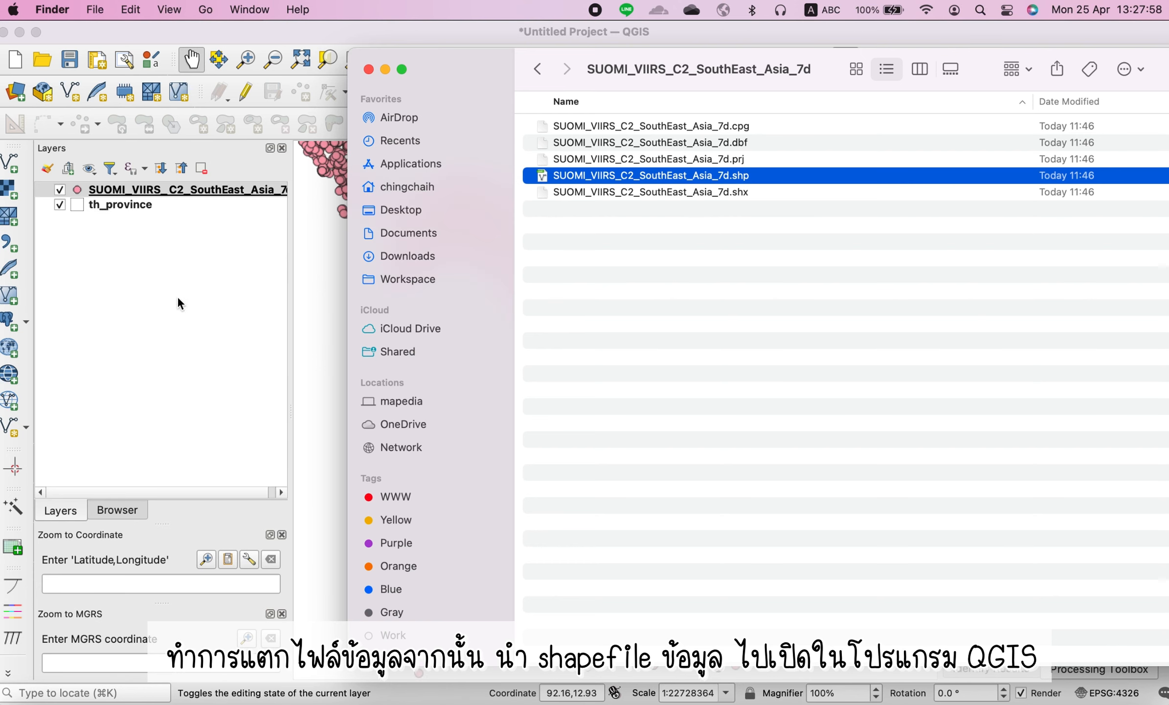
pyautogui.click(220, 282)
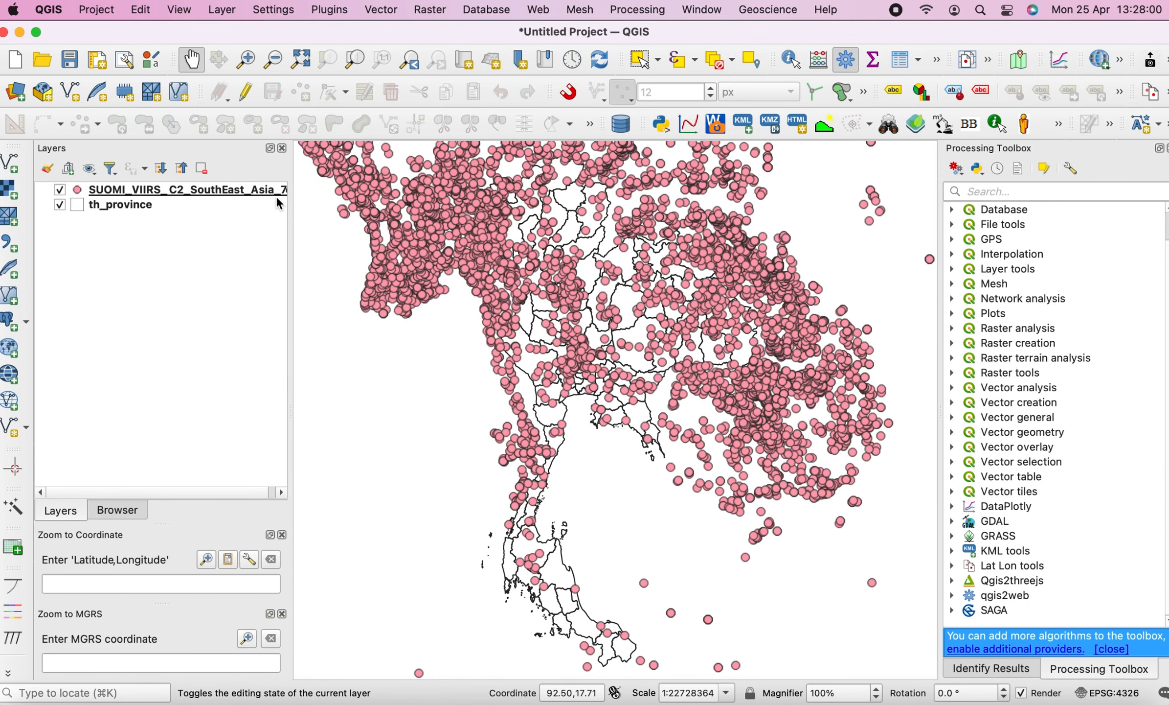
# Inspect the fire points over Thailand by zooming in and zooming to each layer's extent
pyautogui.click(203, 193)
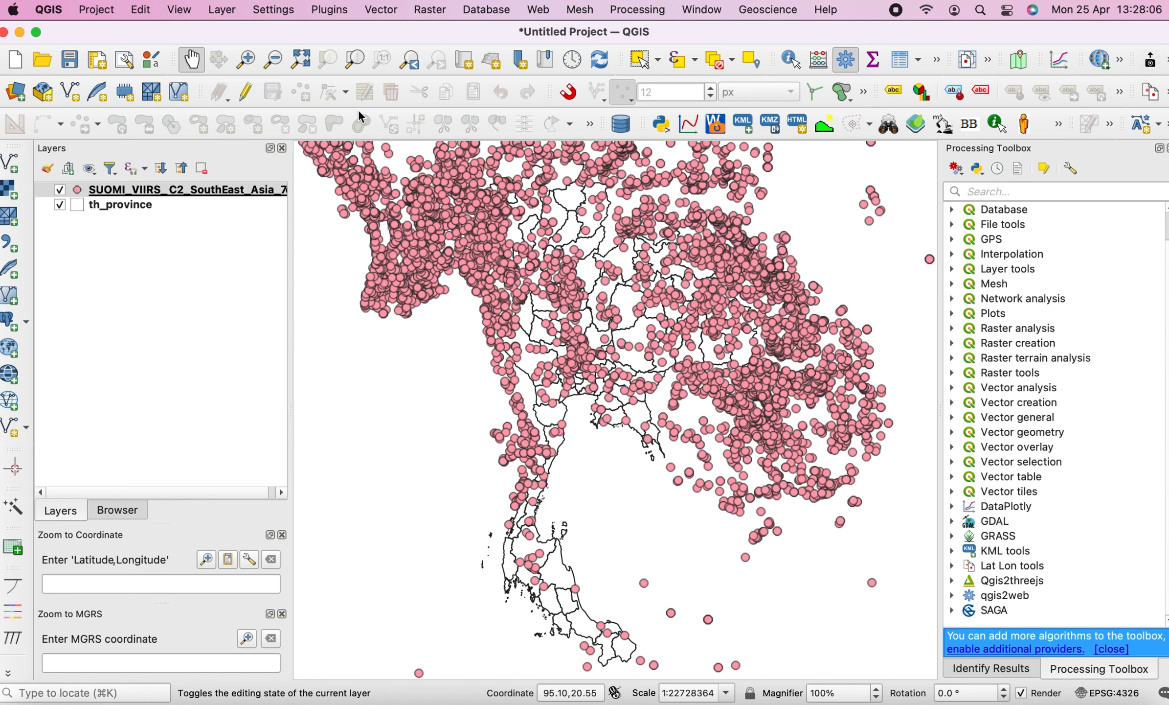
pyautogui.click(246, 59)
pyautogui.moveTo(477, 169); pyautogui.dragTo(667, 341)
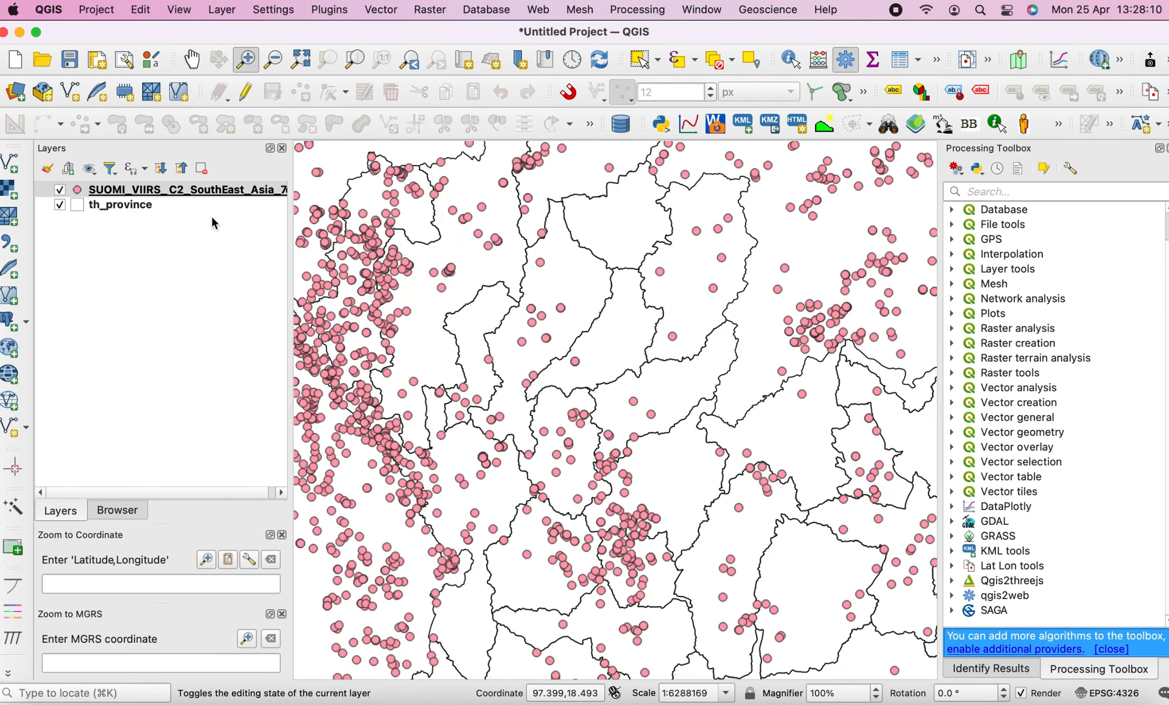
pyautogui.rightClick(217, 192)
pyautogui.click(224, 199)
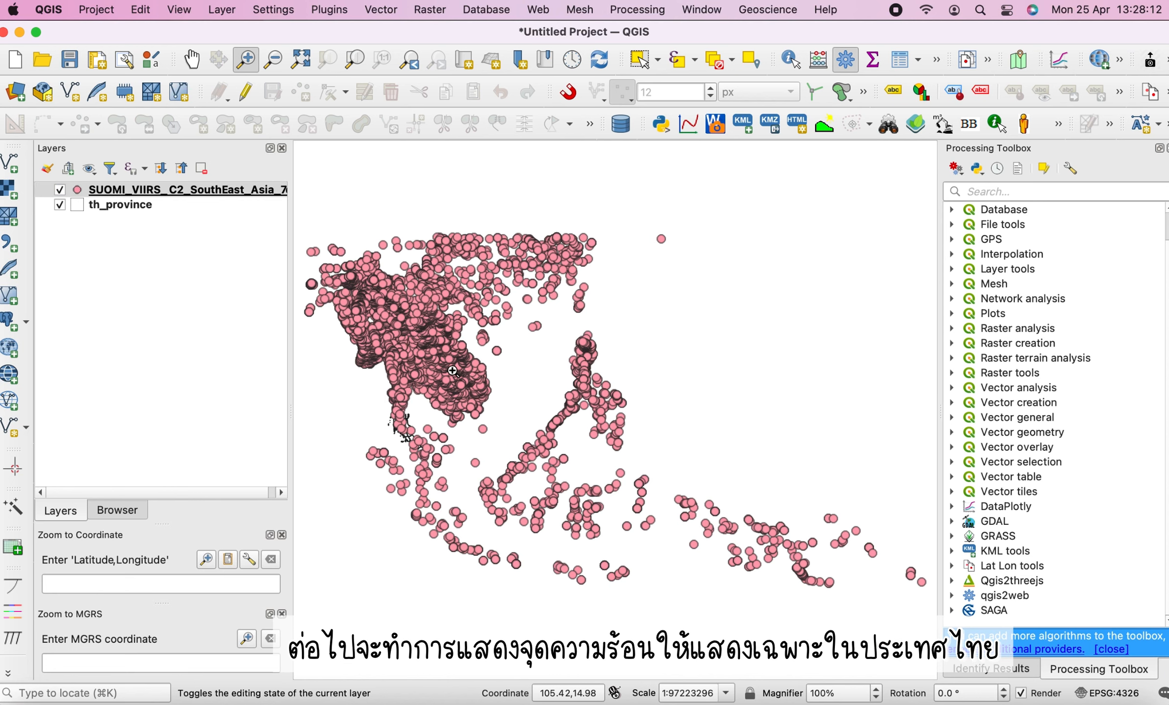
pyautogui.click(123, 209)
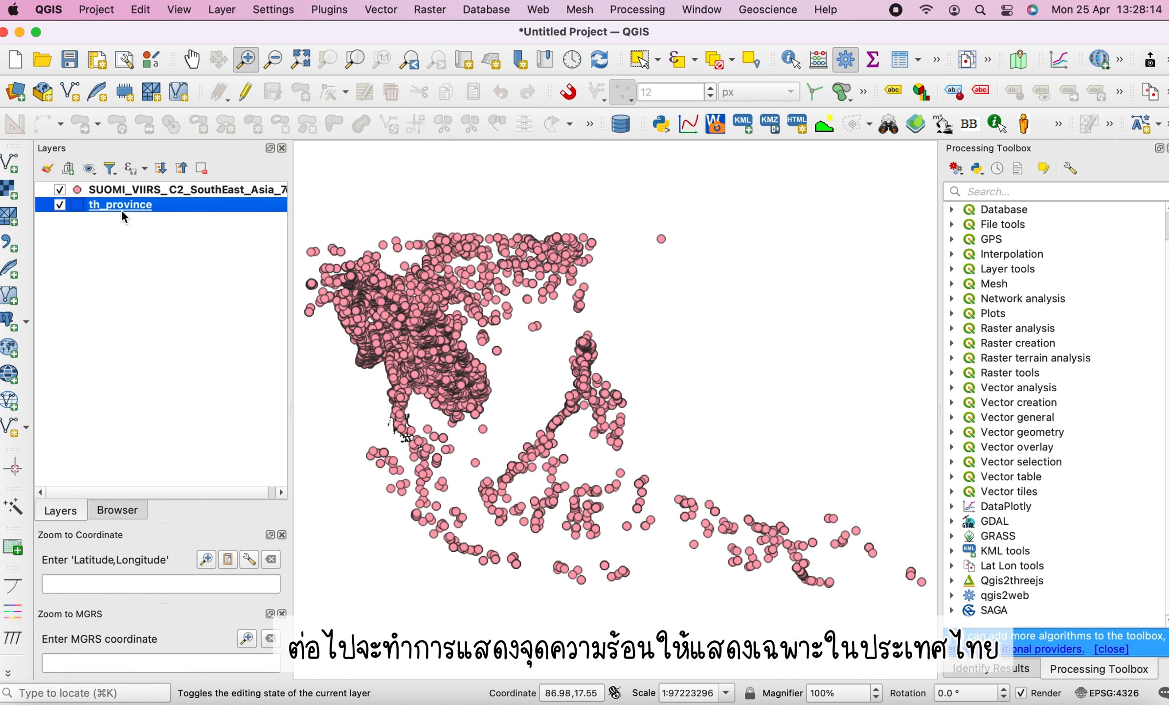
pyautogui.rightClick(126, 207)
pyautogui.click(141, 218)
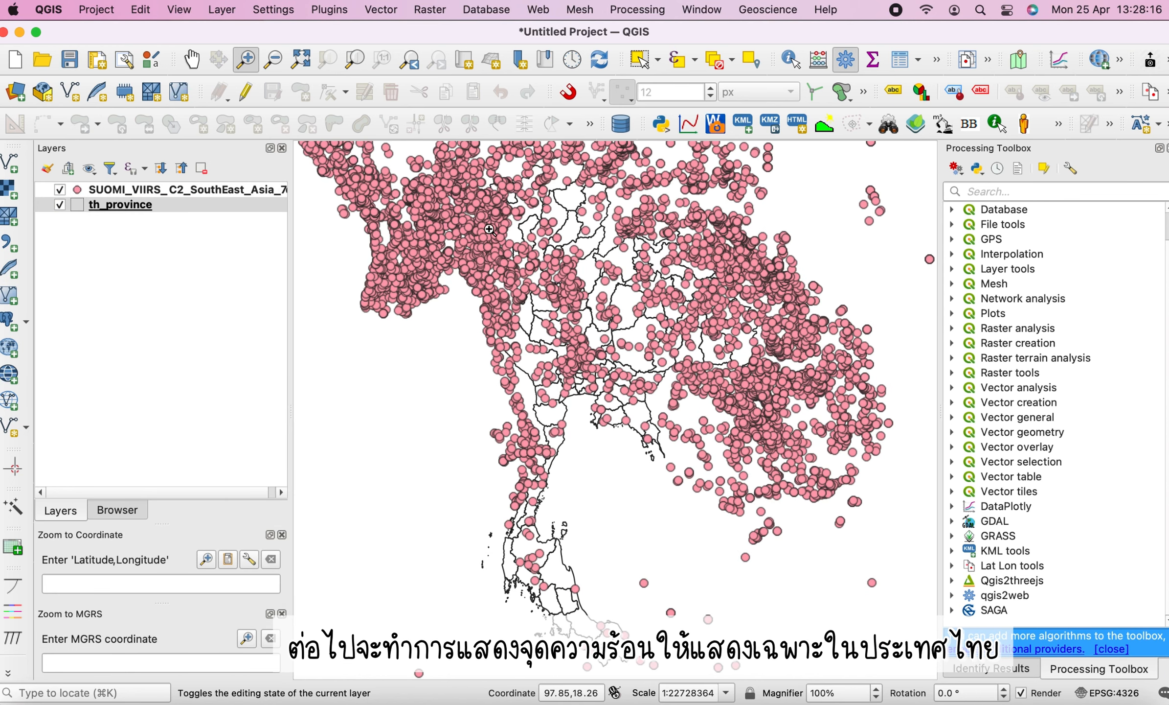
# Run Select by Location to select SUOMI_VIIRS_C2_SouthEast_Asia_7d points that intersect th_province, creating a new selection
pyautogui.click(751, 60)
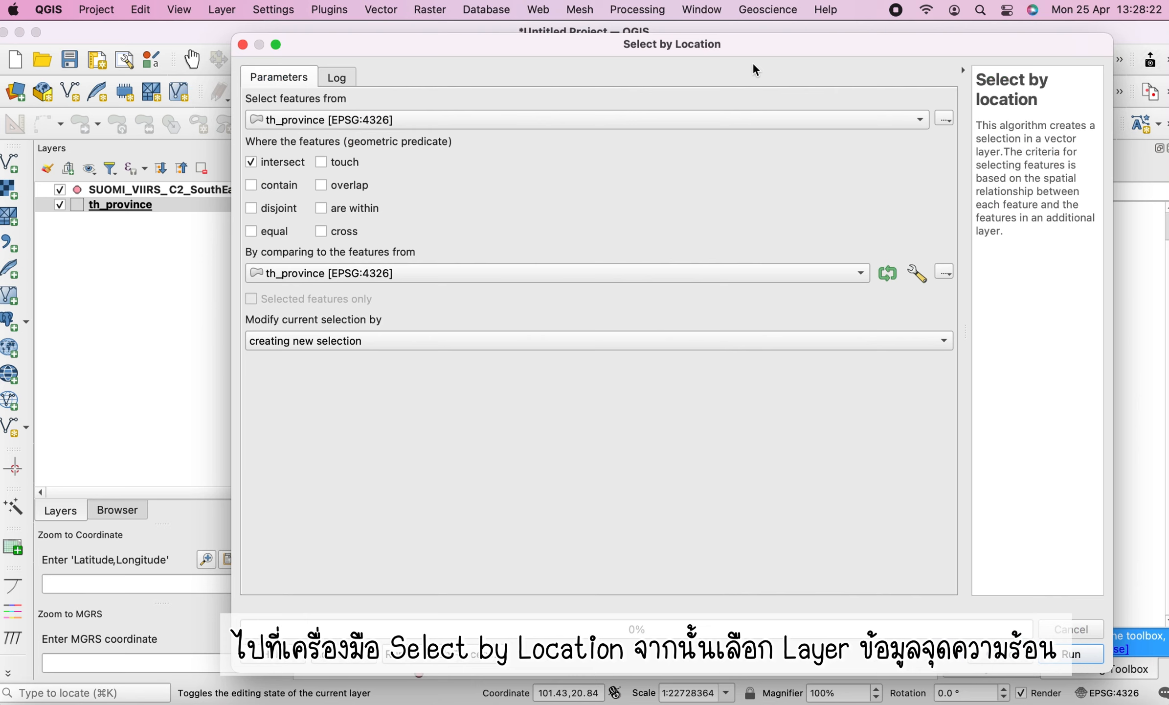
pyautogui.click(398, 115)
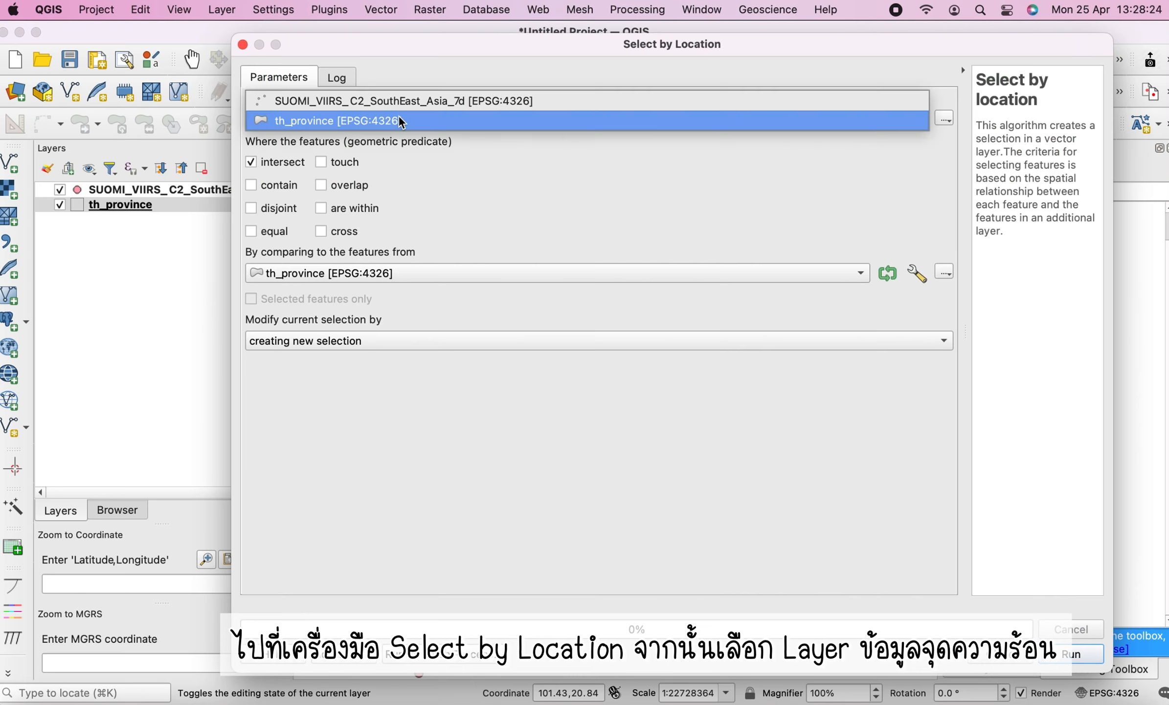
pyautogui.click(460, 102)
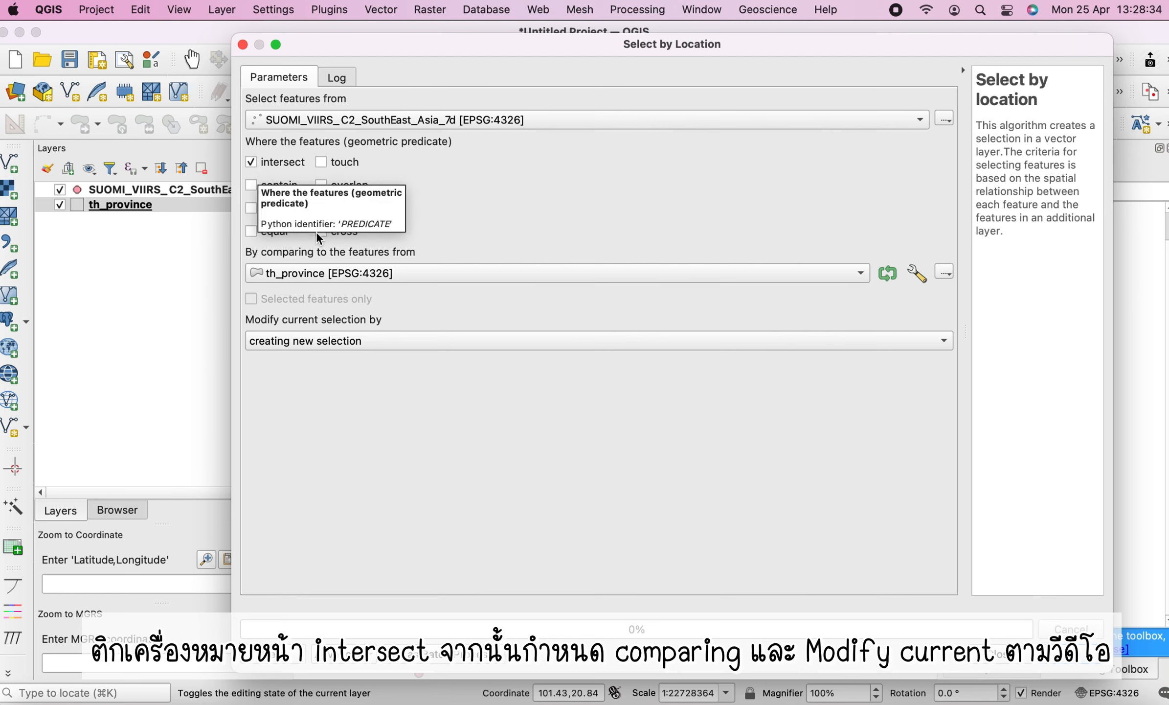
pyautogui.click(294, 273)
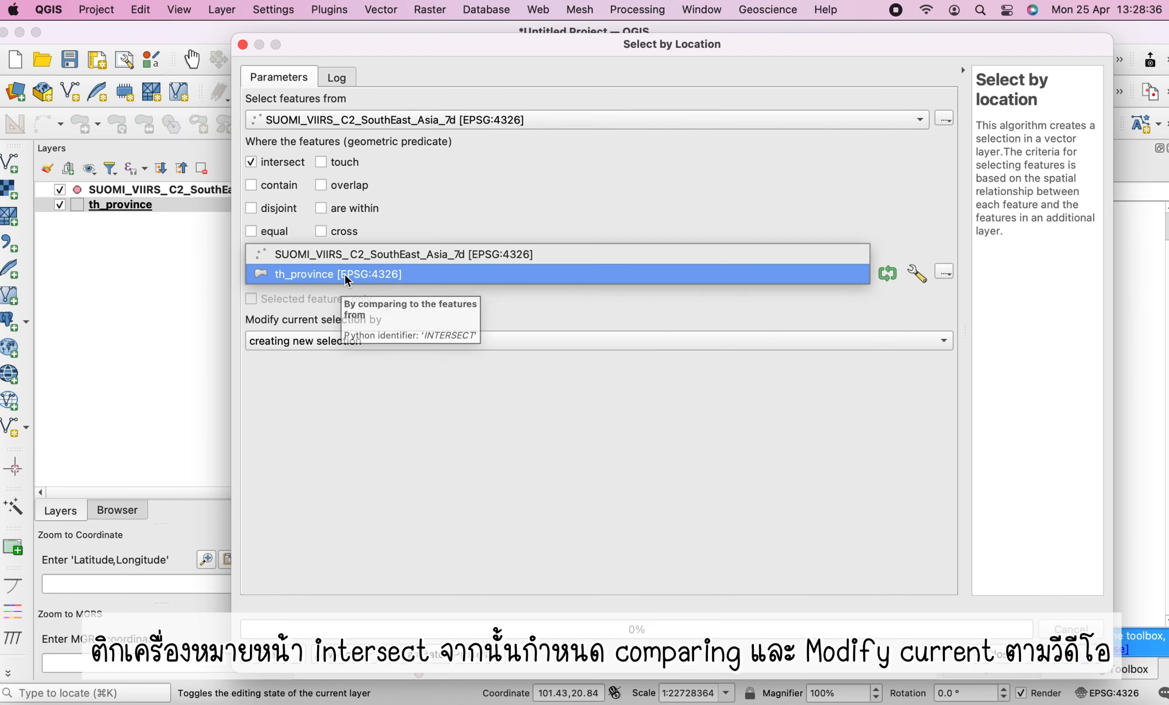
pyautogui.click(334, 275)
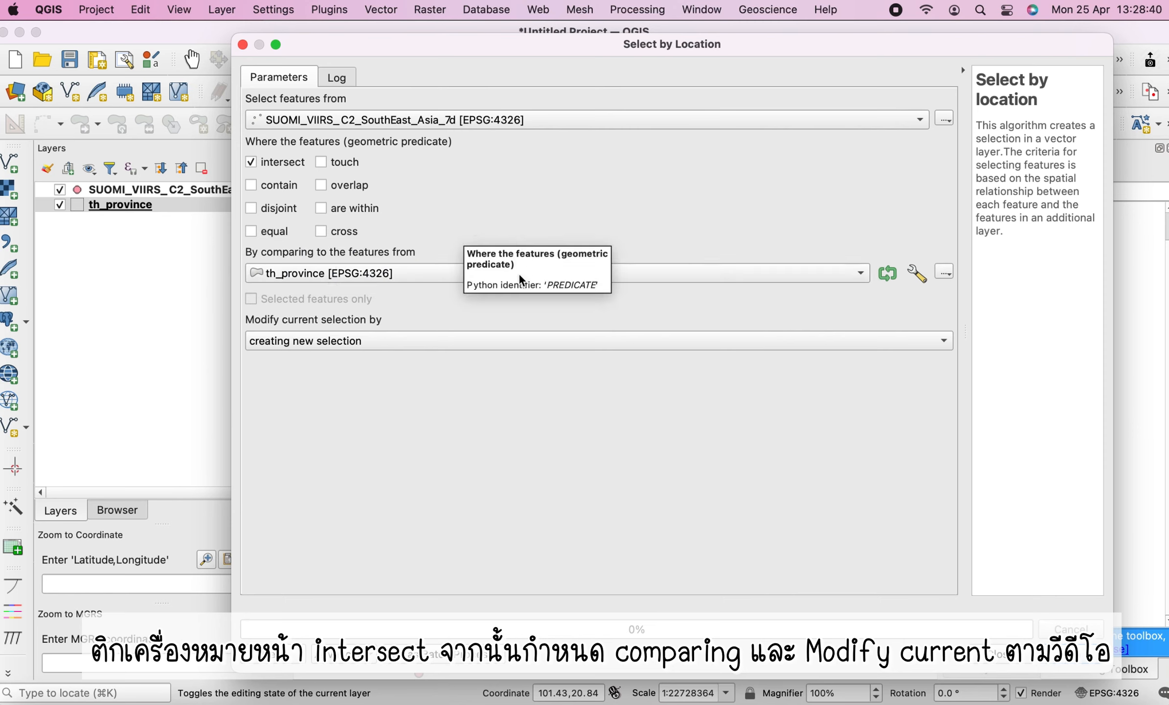
pyautogui.click(346, 343)
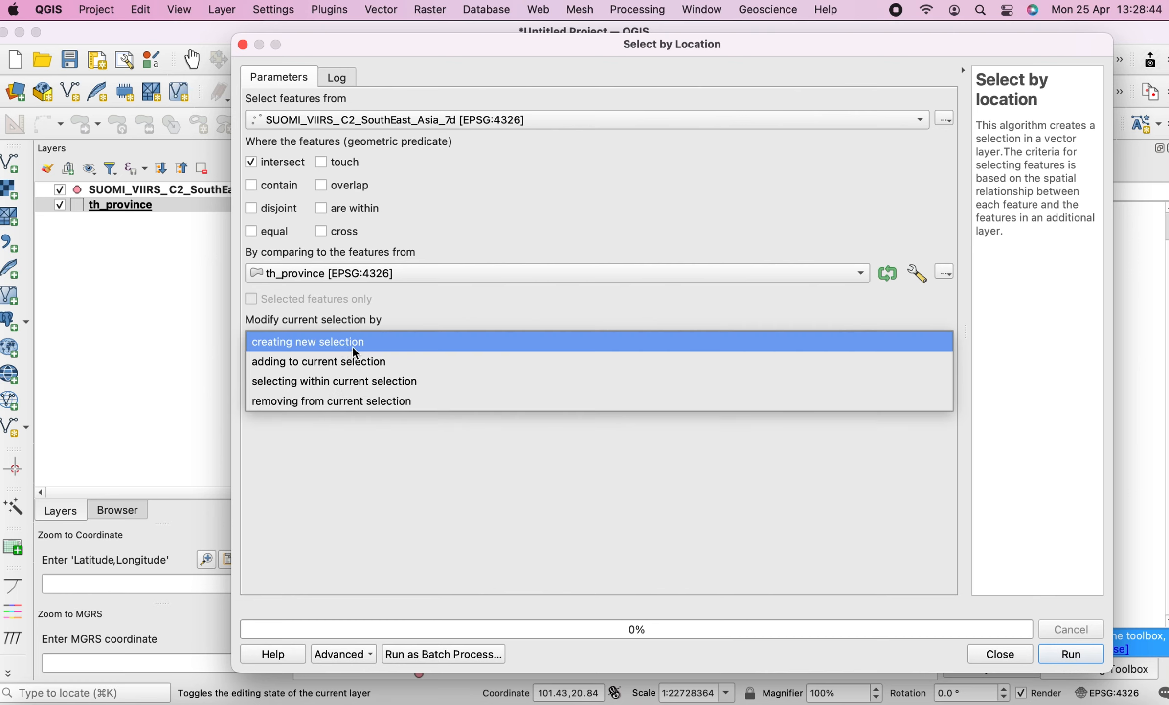
pyautogui.click(366, 342)
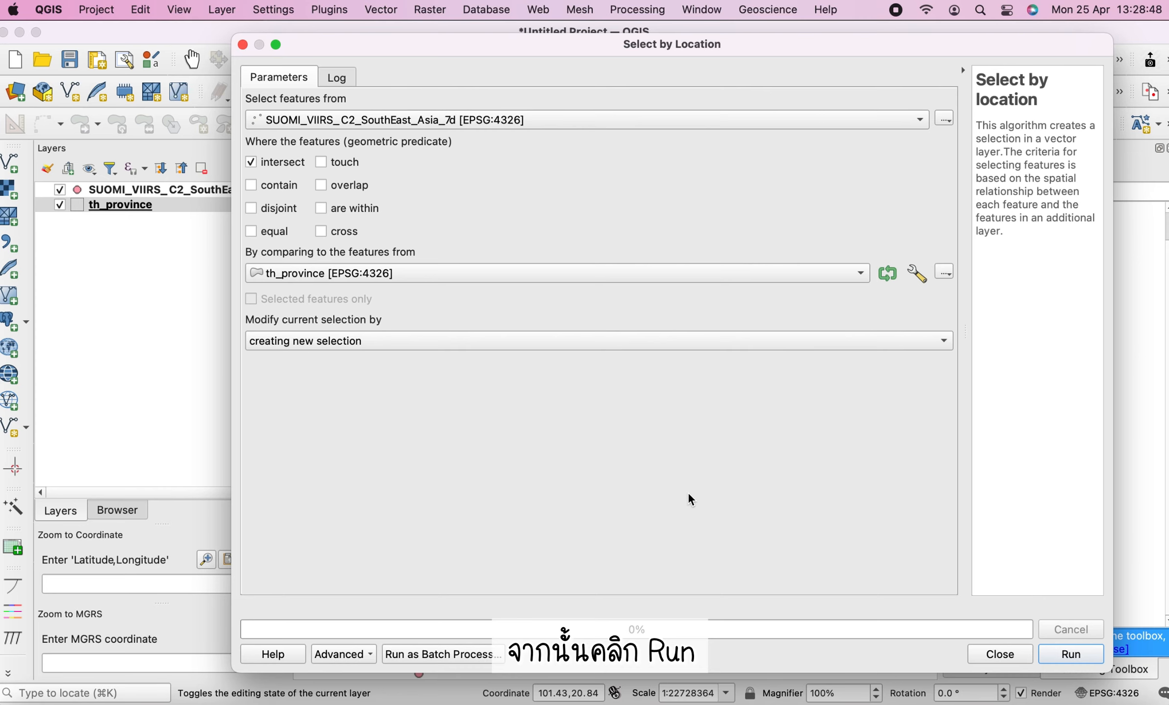
pyautogui.click(1069, 655)
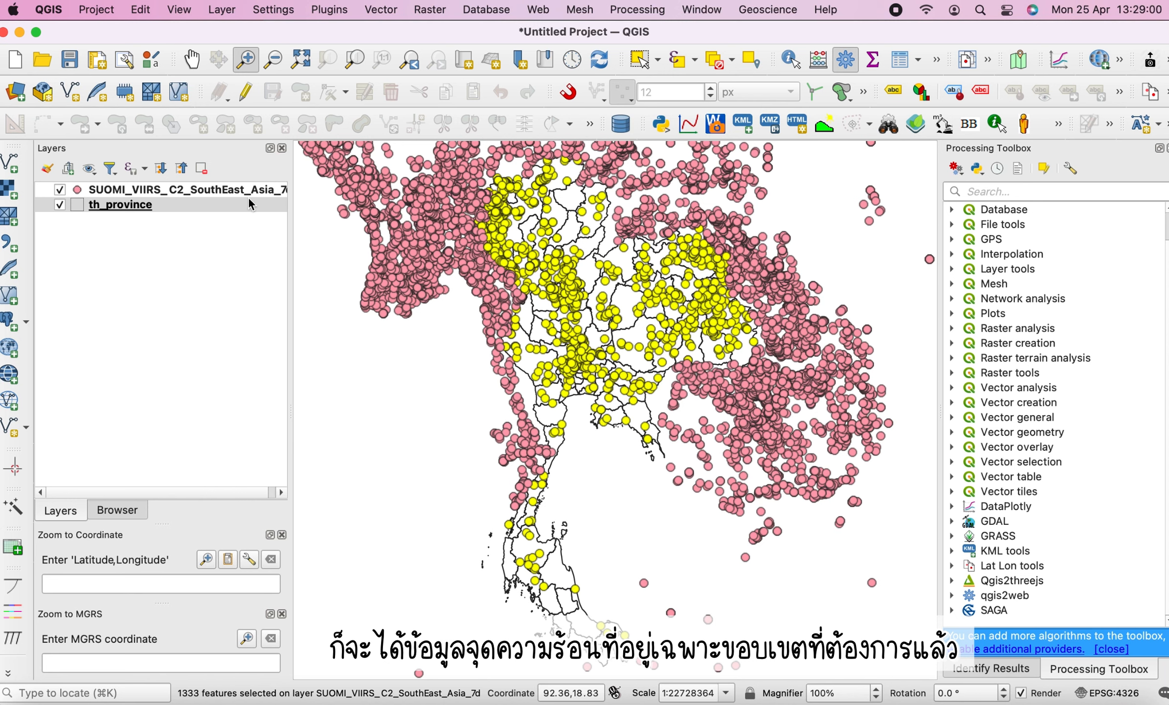
# Start saving the selected features of SUOMI_VIIRS_C2_SouthEast_Asia_7d and browse to the SUOMI_VIIRS_C2_SouthEast_Asia_7d folder
pyautogui.click(198, 193)
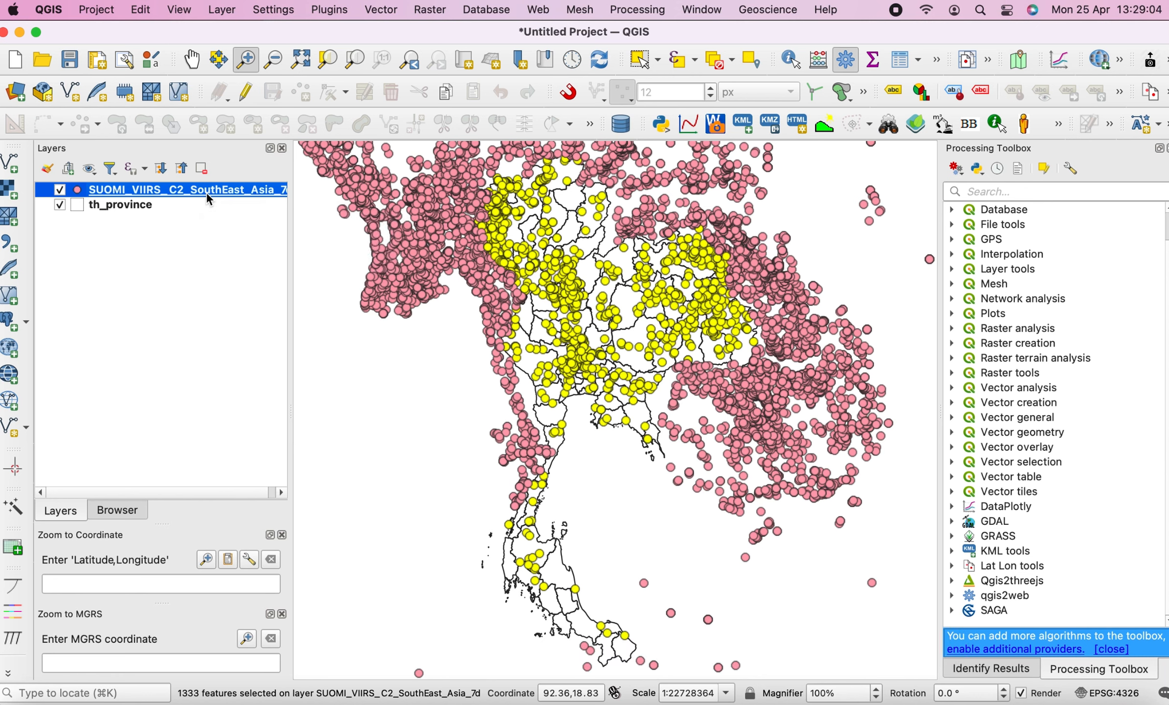
pyautogui.rightClick(207, 194)
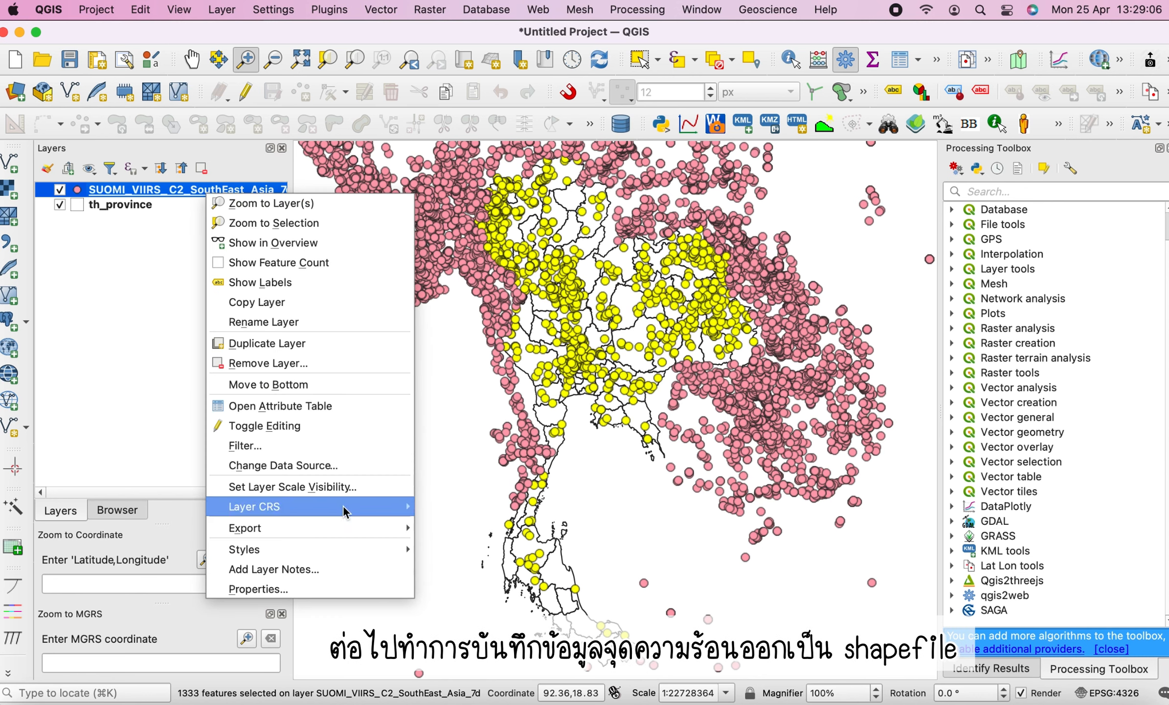
pyautogui.moveTo(346, 527)
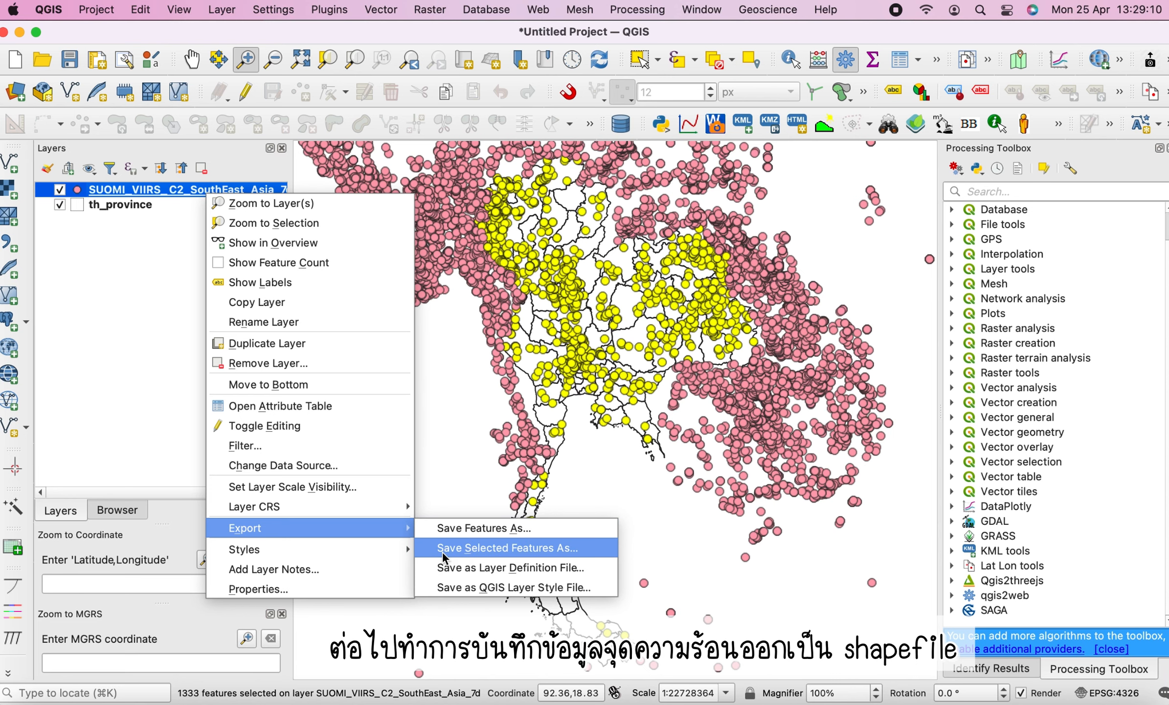
pyautogui.click(459, 548)
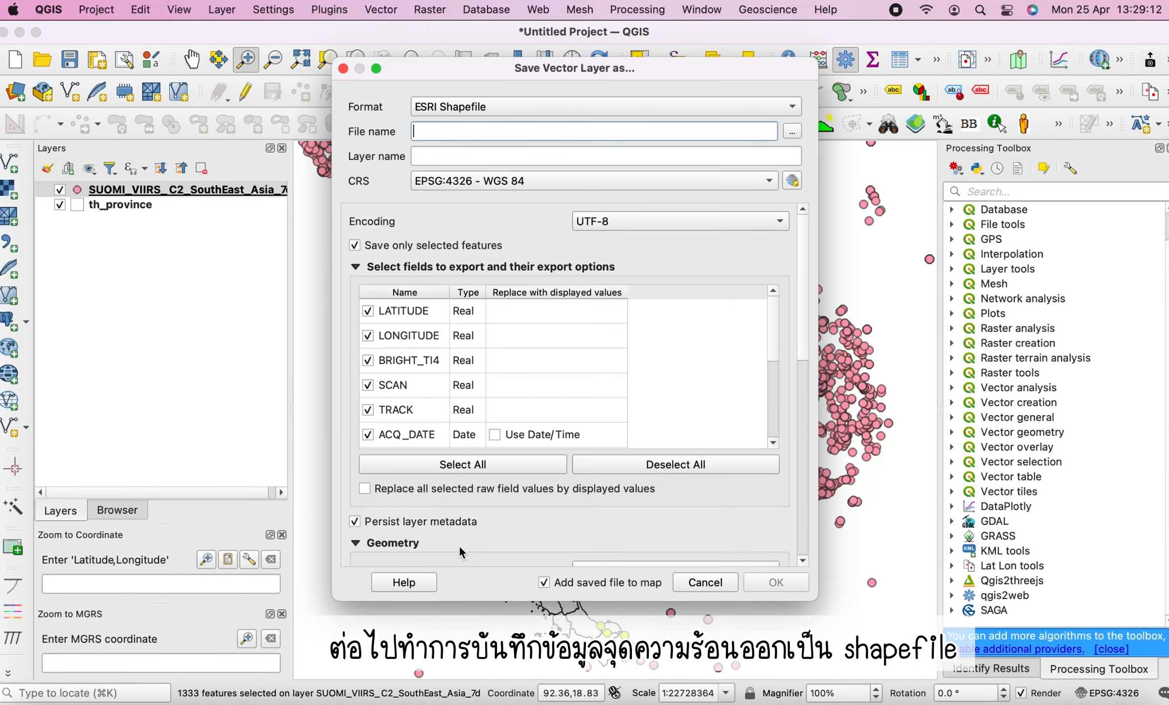
pyautogui.click(792, 130)
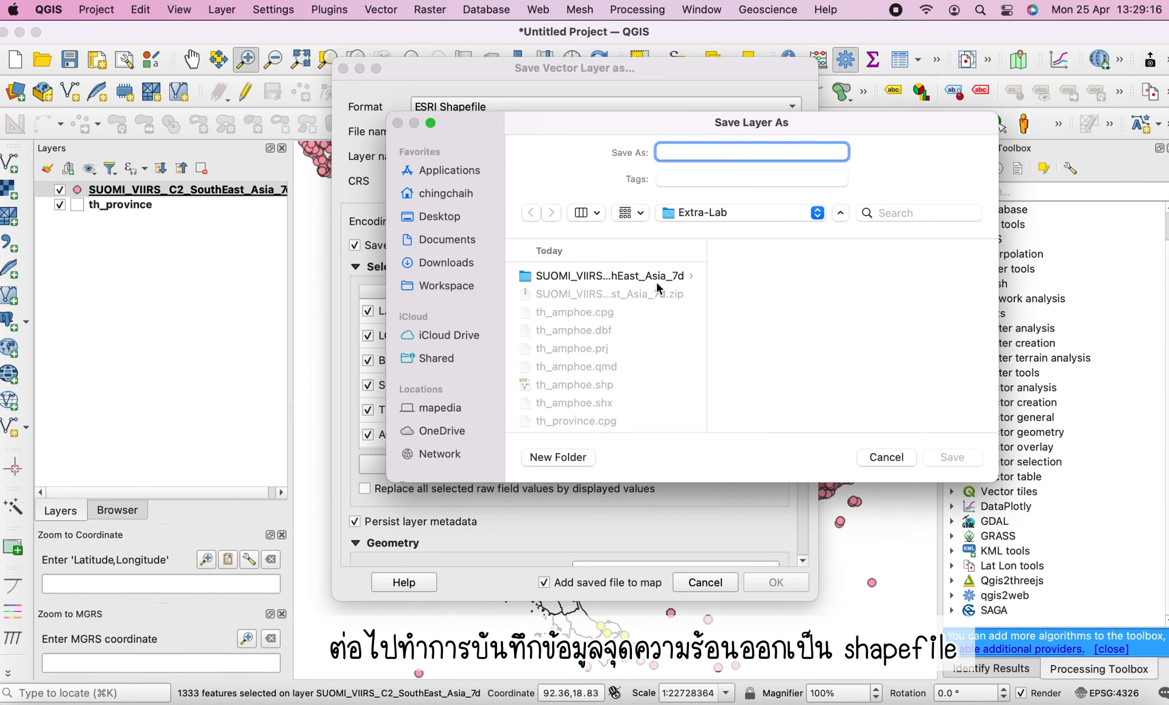
pyautogui.click(595, 277)
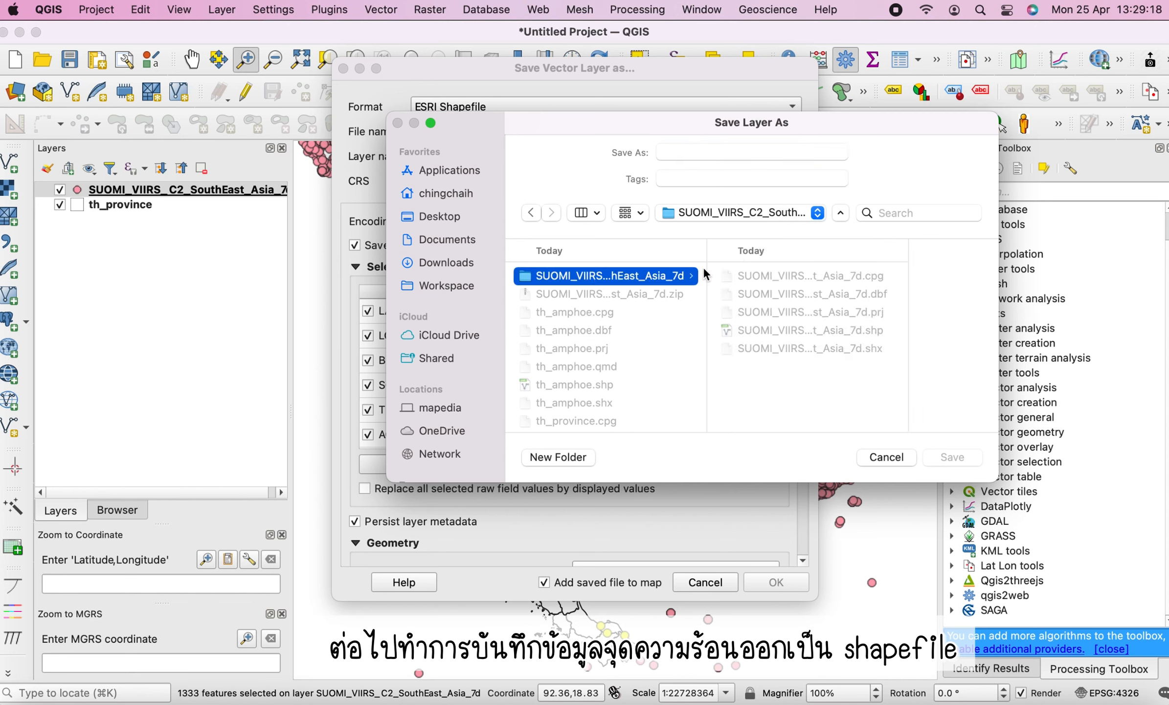
pyautogui.click(760, 332)
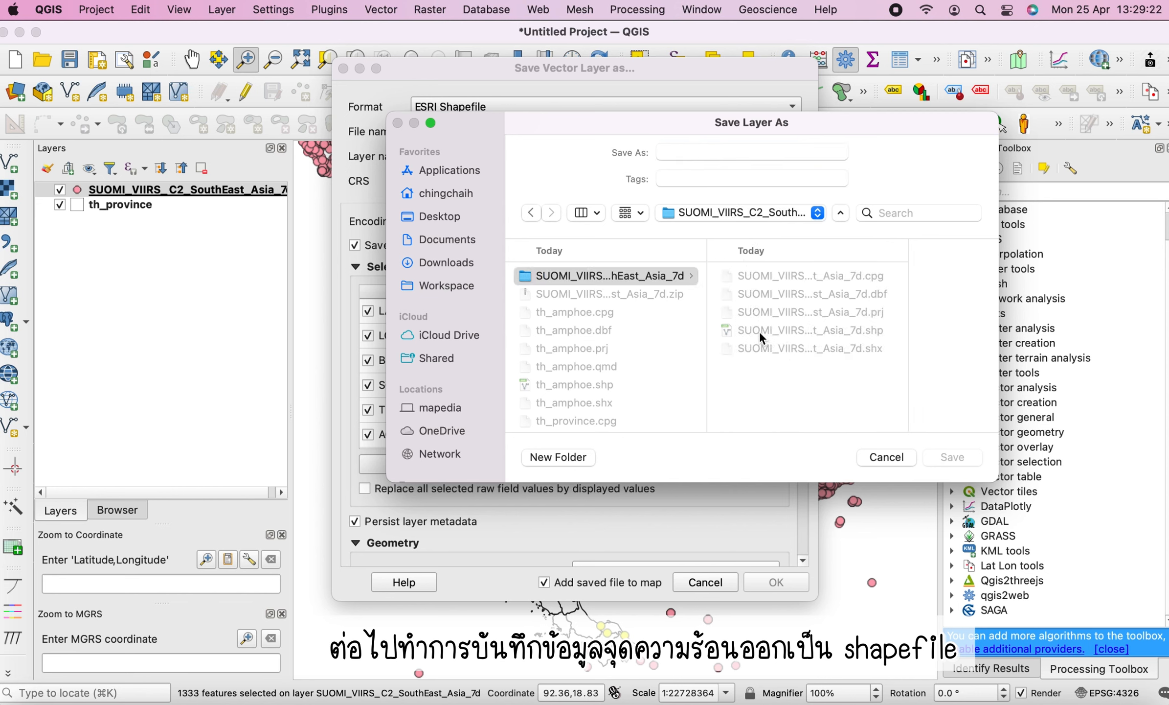
# Name the output SUOMI_VIIRS_C2_TH_7d.shp and save the selected features as an ESRI Shapefile added to the map
pyautogui.click(762, 152)
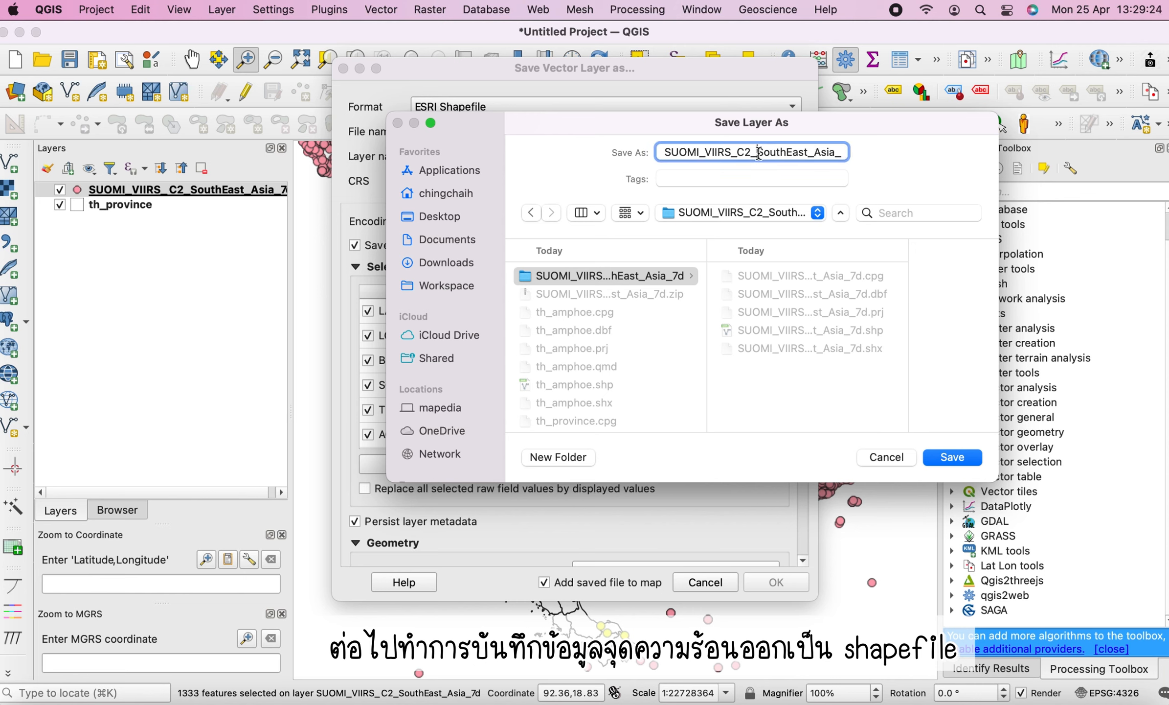
pyautogui.keyDown('shift'); pyautogui.click(838, 154); pyautogui.keyUp('shift')
pyautogui.press('BackSpace')
pyautogui.write('TH')
pyautogui.click(954, 457)
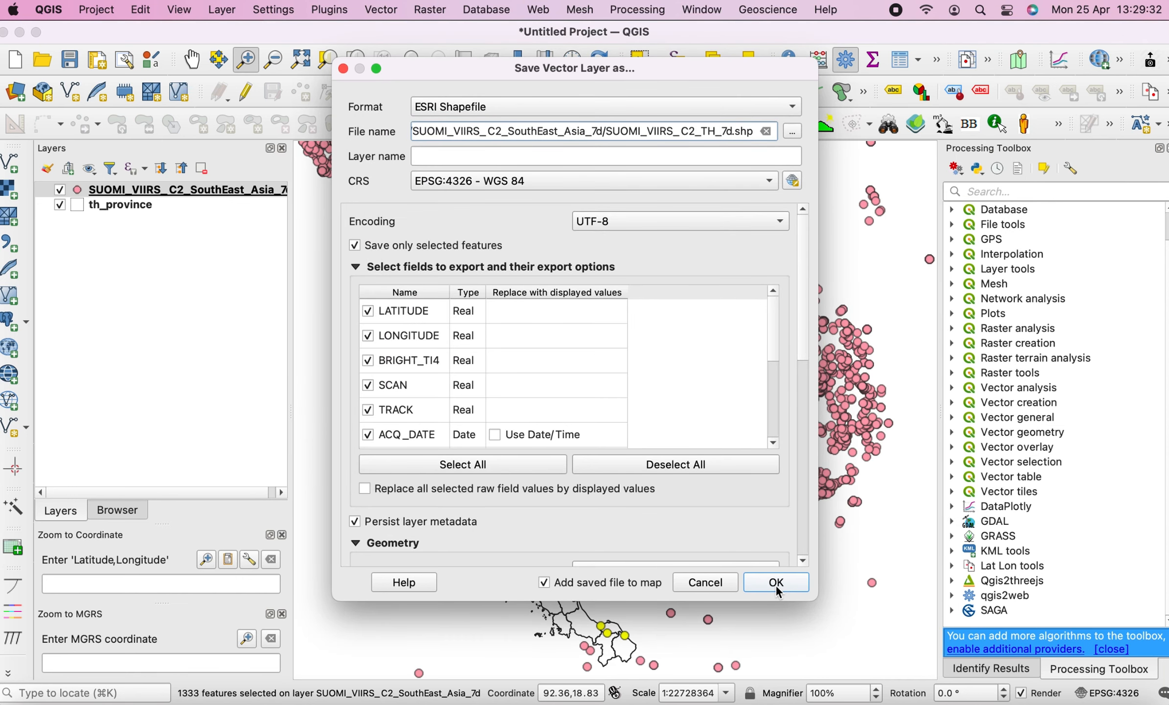
pyautogui.click(777, 582)
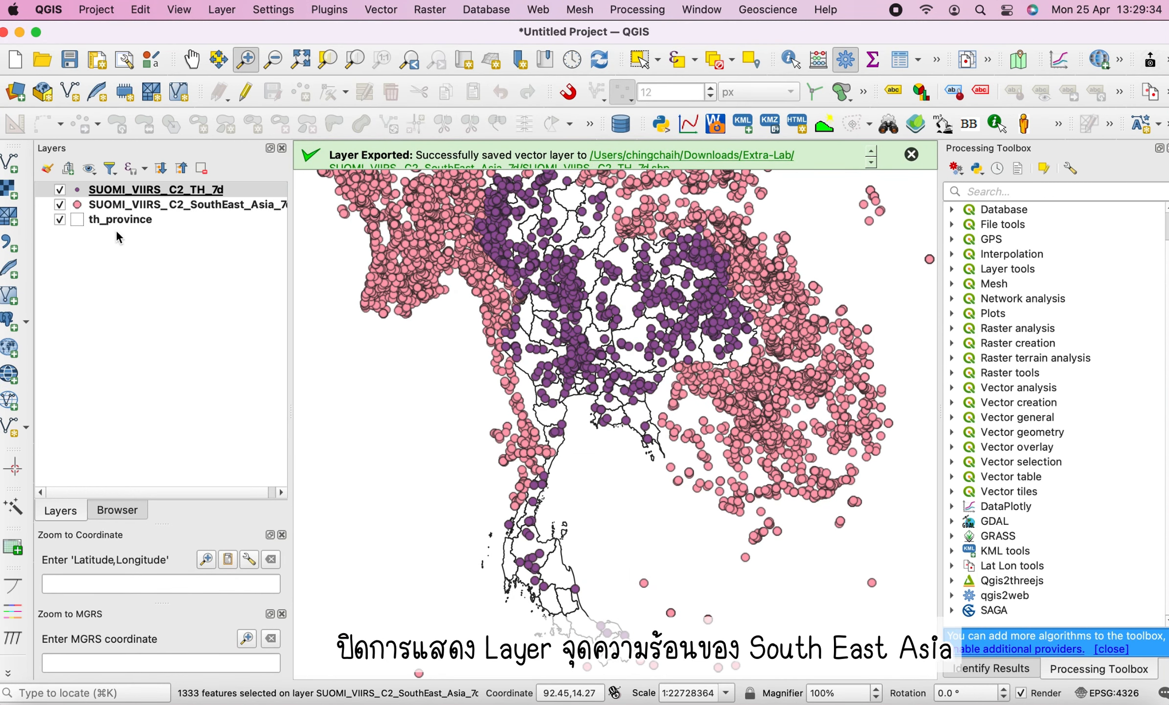
# Hide the SUOMI_VIIRS_C2_SouthEast_Asia_7d layer and zoom to the SUOMI_VIIRS_C2_TH_7d layer's extent
pyautogui.click(60, 205)
pyautogui.rightClick(146, 203)
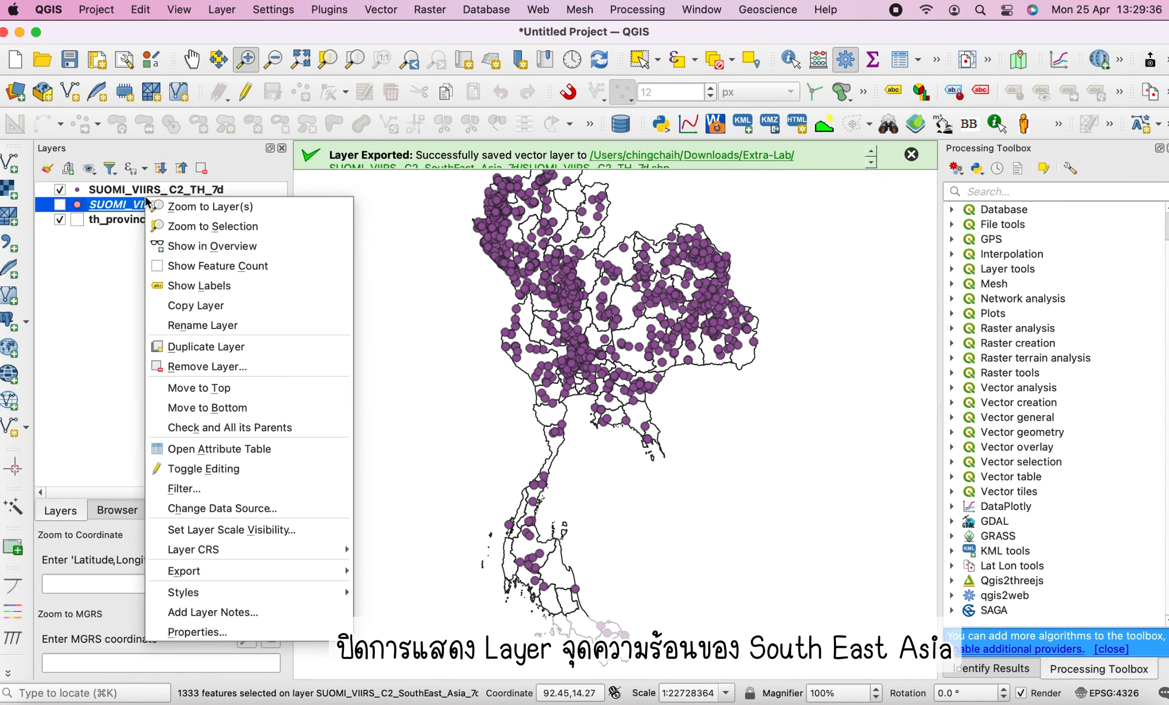
pyautogui.click(206, 206)
pyautogui.click(184, 188)
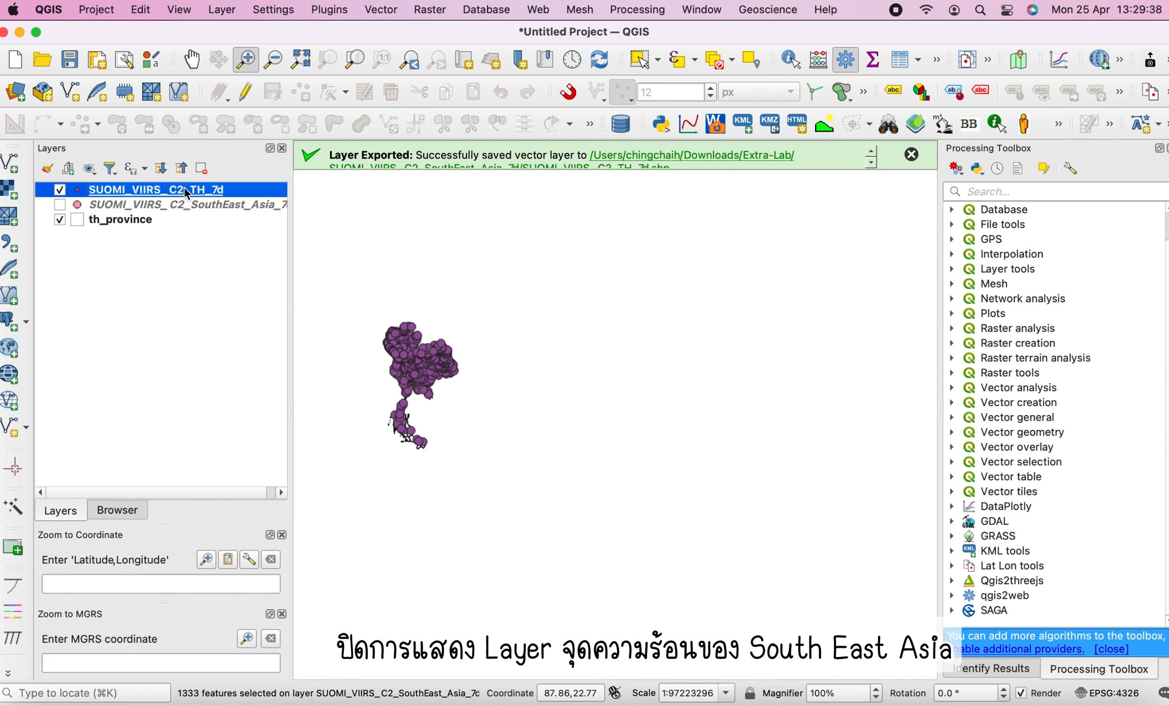
pyautogui.rightClick(183, 187)
pyautogui.click(215, 196)
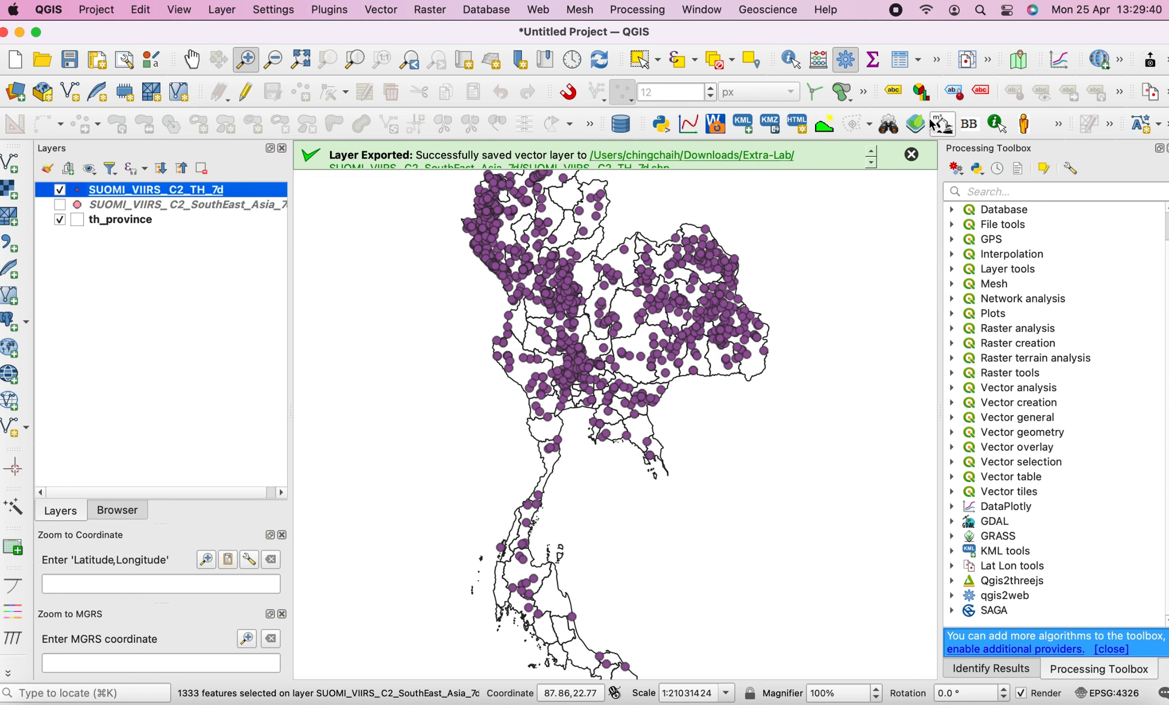
pyautogui.click(911, 155)
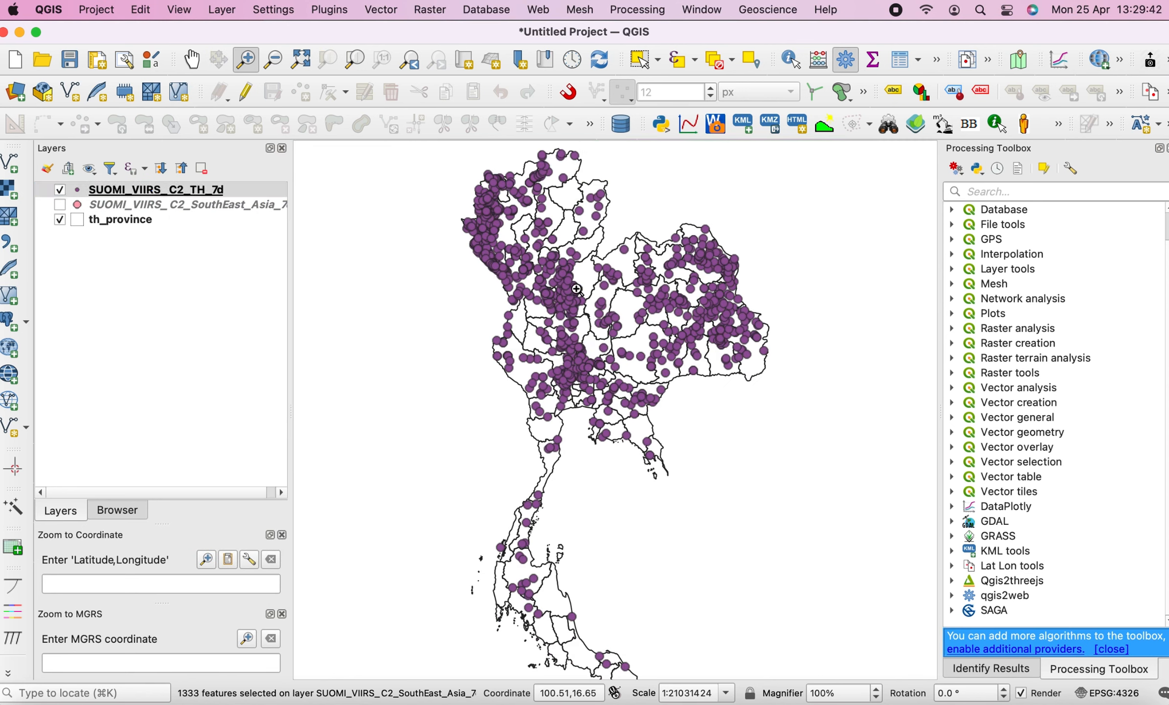
# Open the SUOMI_VIIRS_C2_TH_7d layer's symbology and set the marker colour to red #f20038
pyautogui.doubleClick(79, 190)
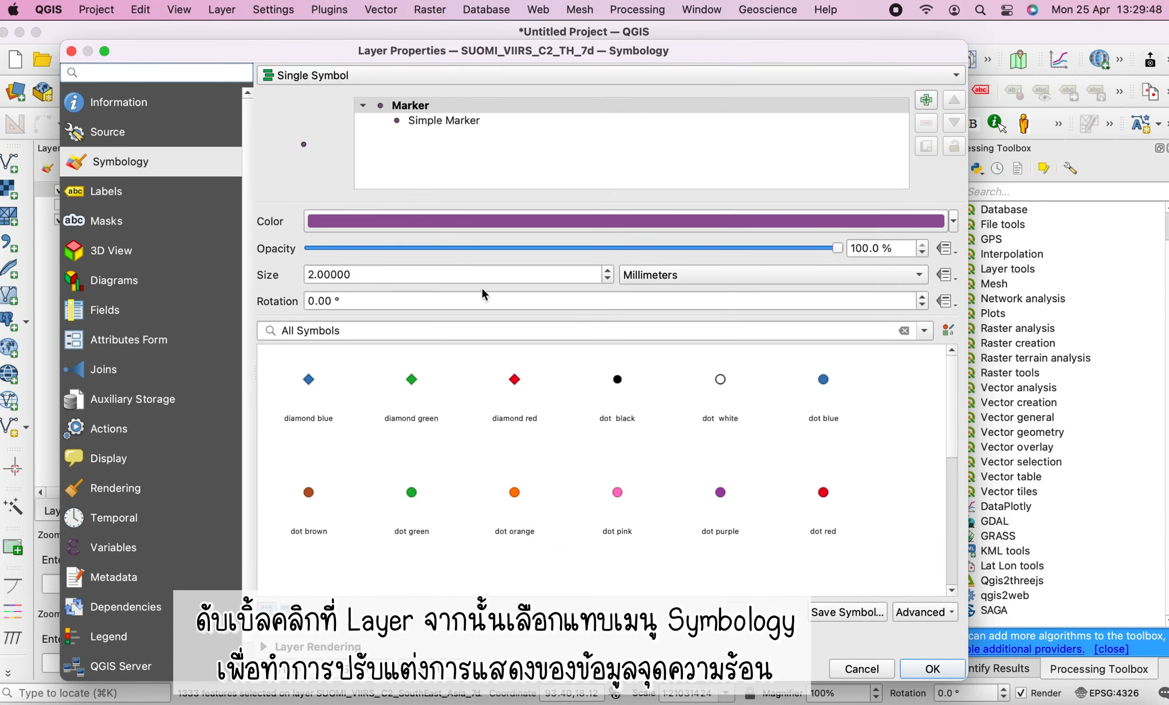
pyautogui.click(405, 220)
pyautogui.click(841, 363)
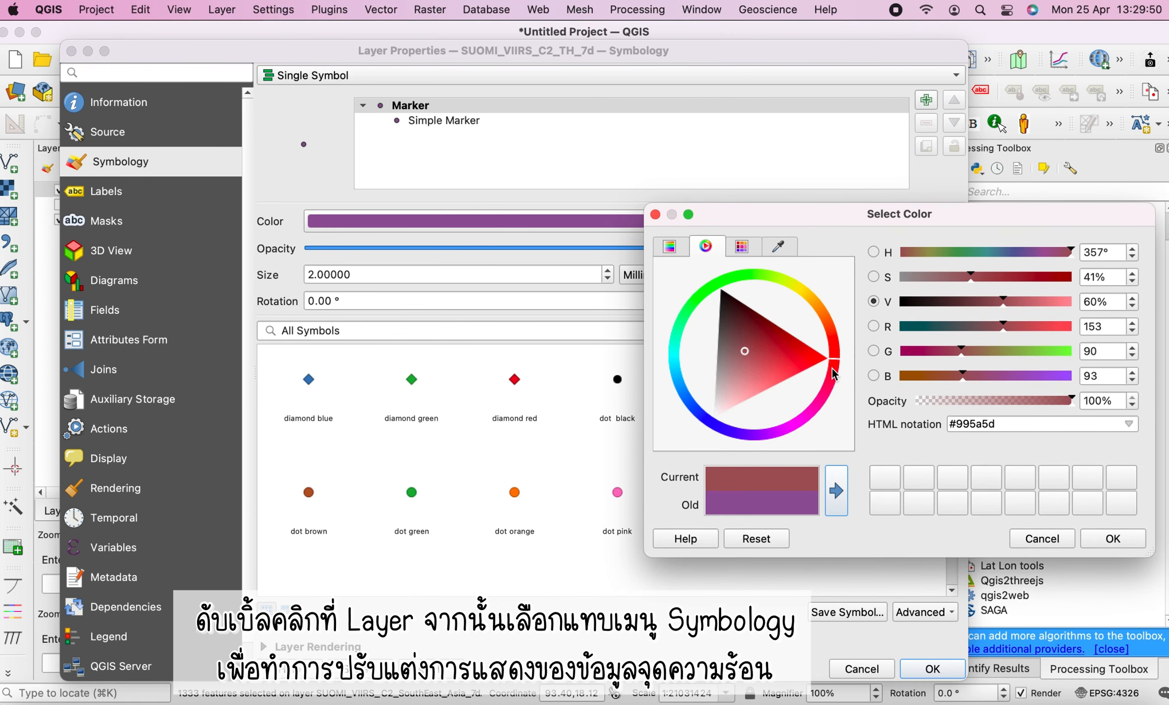
pyautogui.click(823, 361)
pyautogui.click(837, 379)
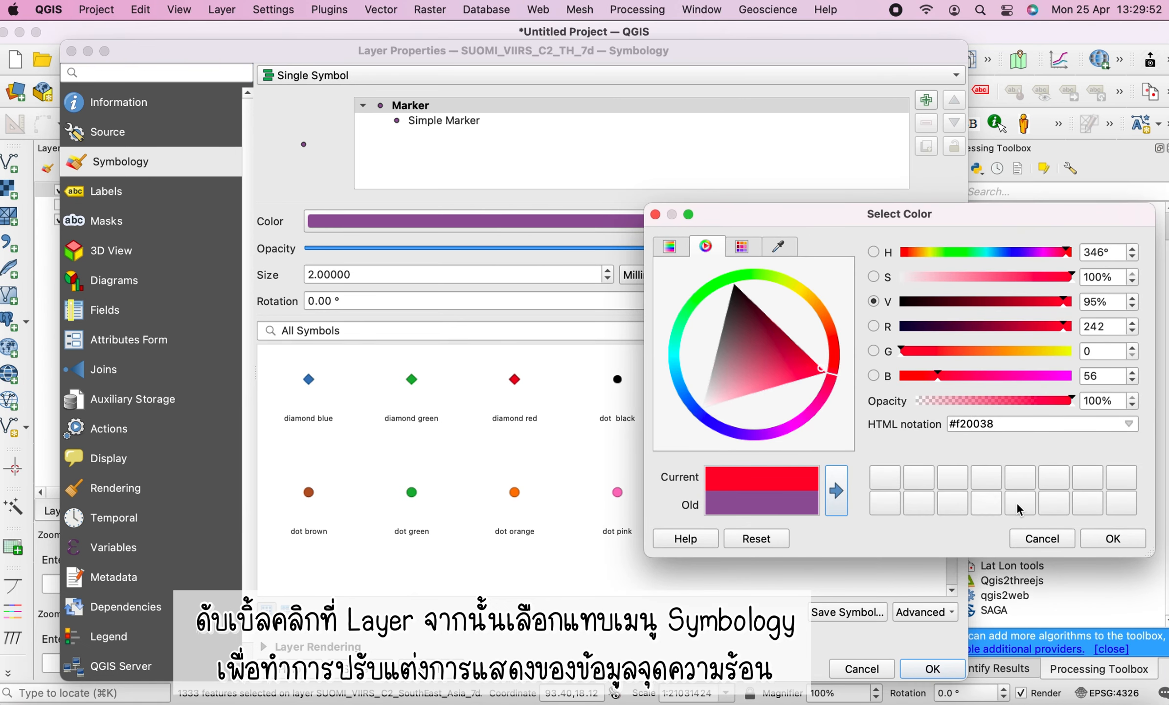
pyautogui.click(1105, 540)
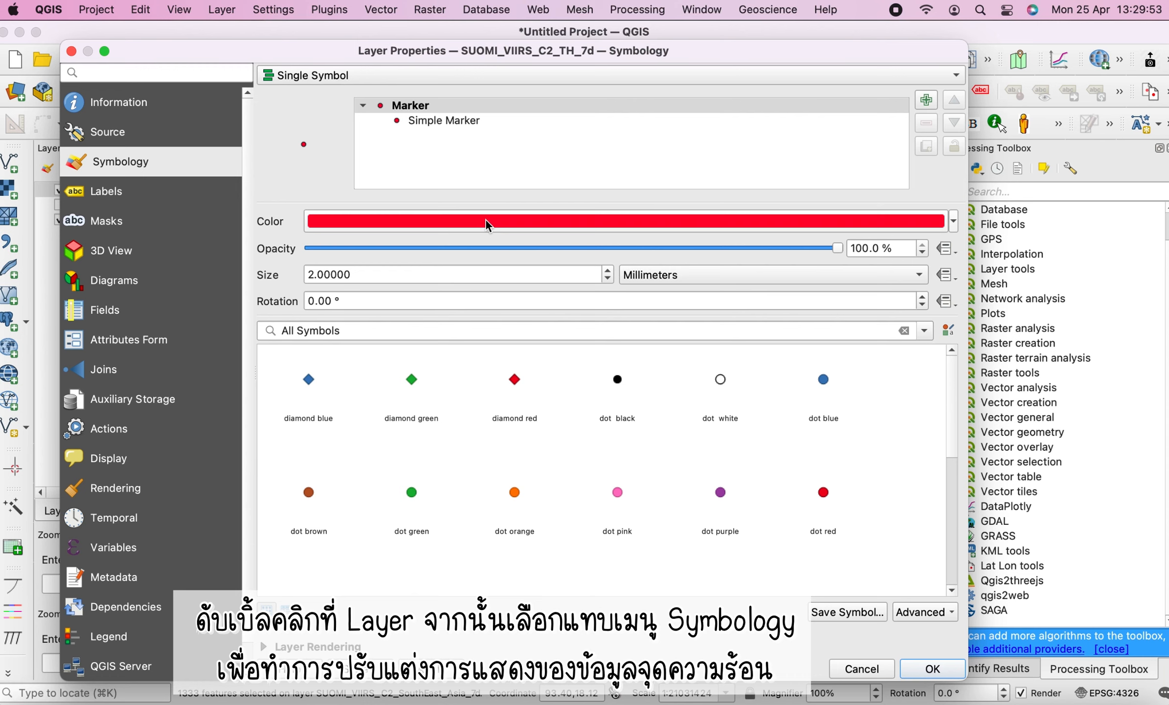
# Set the simple marker's stroke colour to dark red #9e0000 and apply the layer properties
pyautogui.click(435, 121)
pyautogui.click(524, 324)
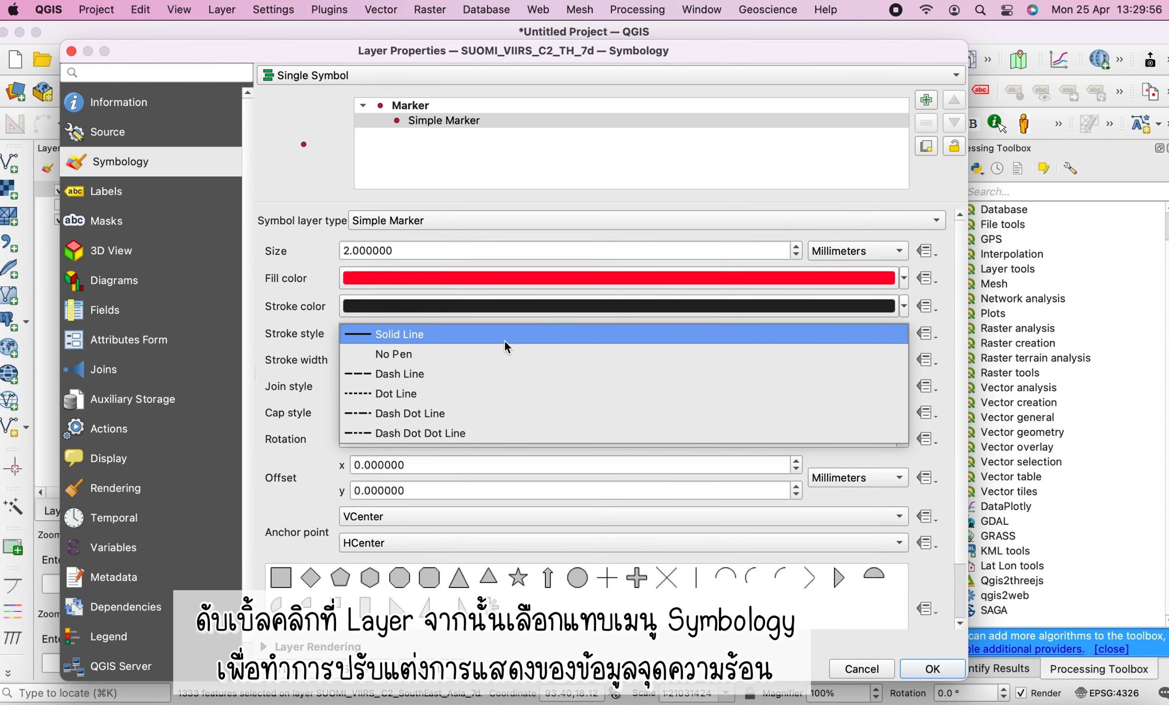
pyautogui.click(504, 302)
pyautogui.click(505, 308)
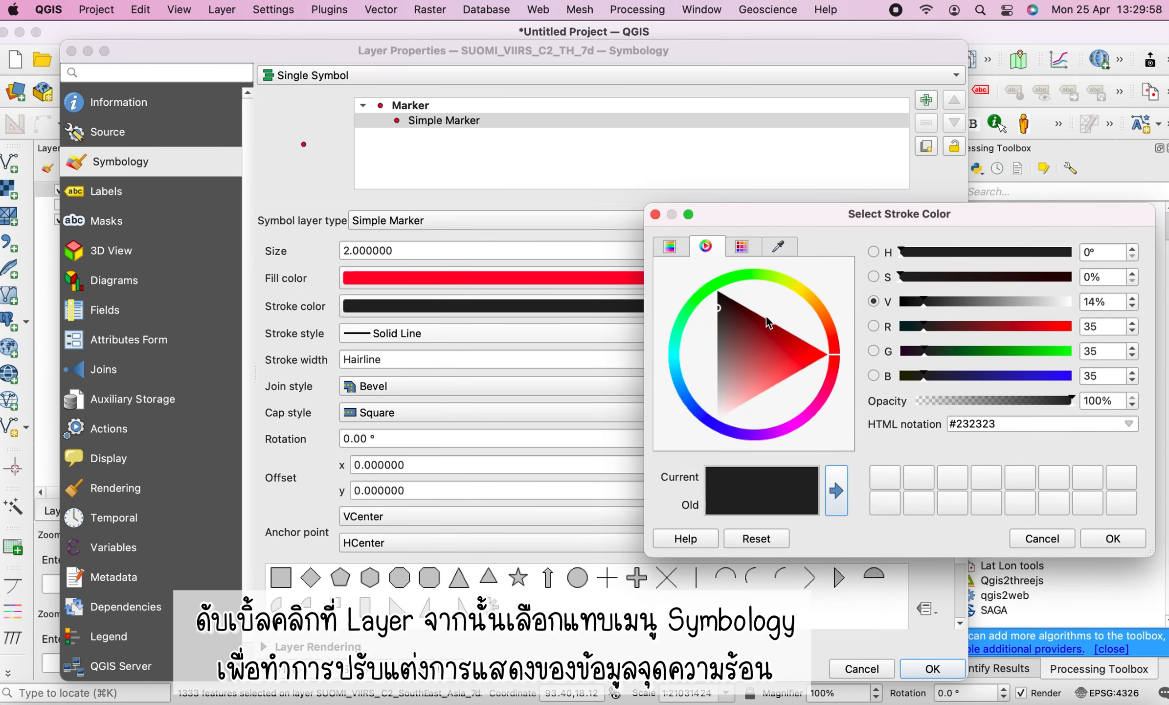
pyautogui.moveTo(766, 316); pyautogui.dragTo(793, 318)
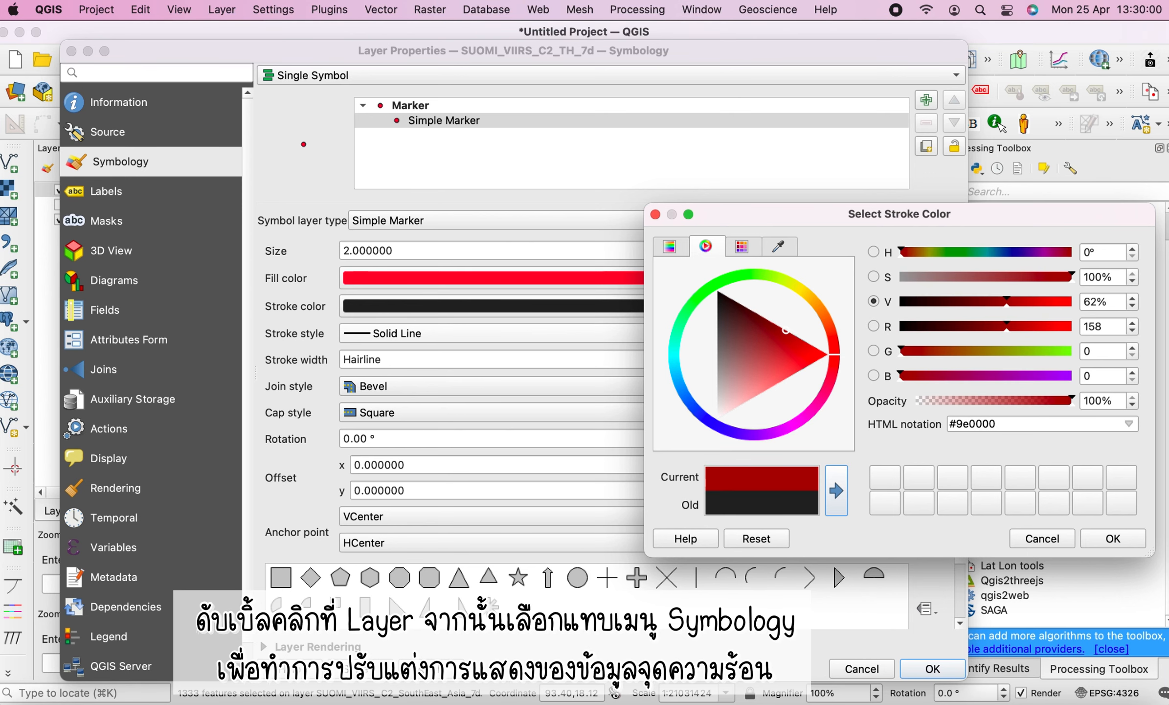
pyautogui.click(1122, 539)
pyautogui.click(926, 675)
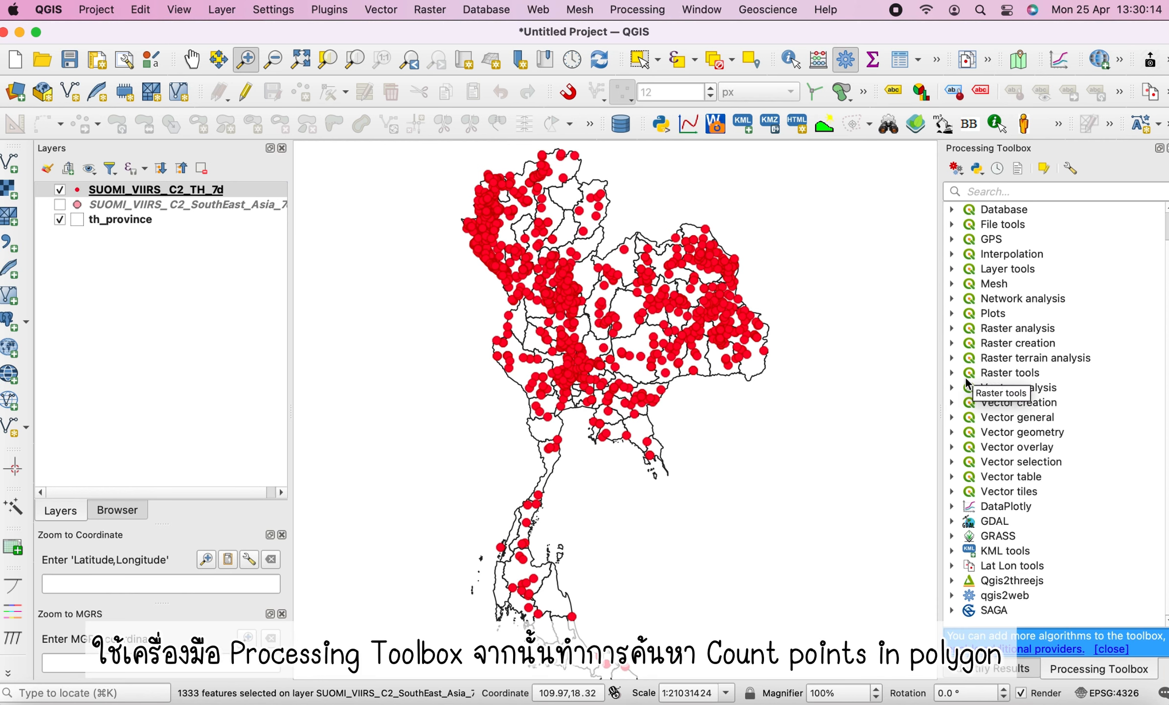
# Search the Processing Toolbox for point and open the Count points in polygon tool
pyautogui.click(977, 196)
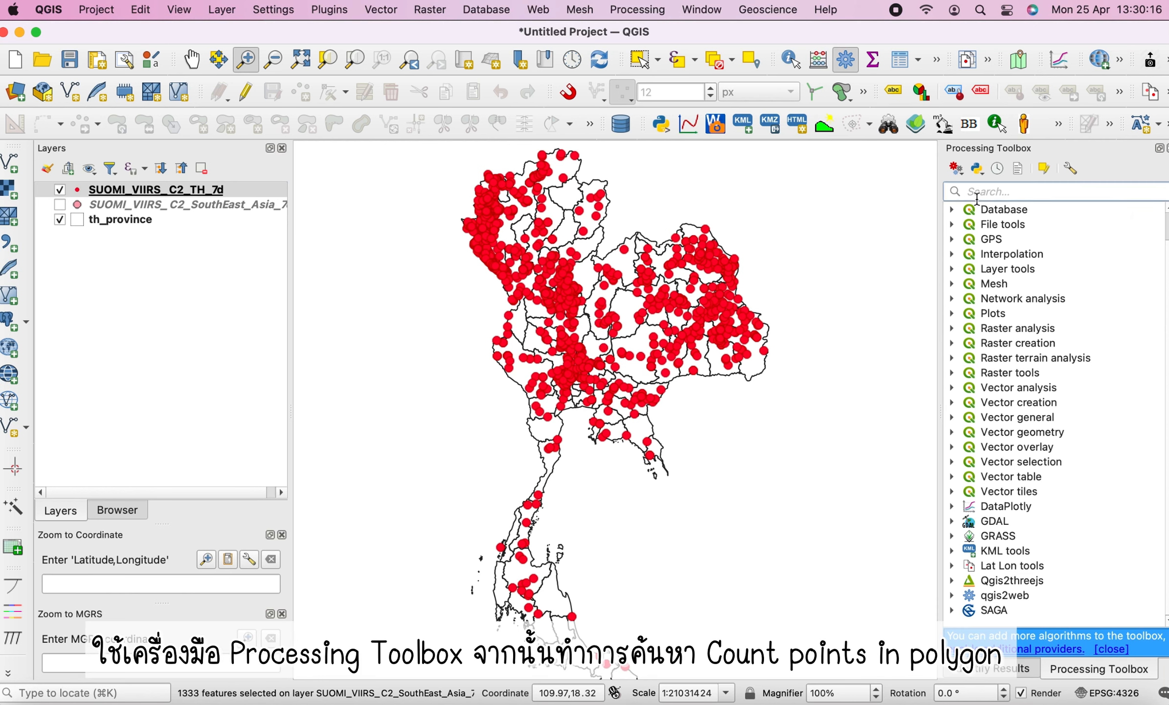
pyautogui.write('point')
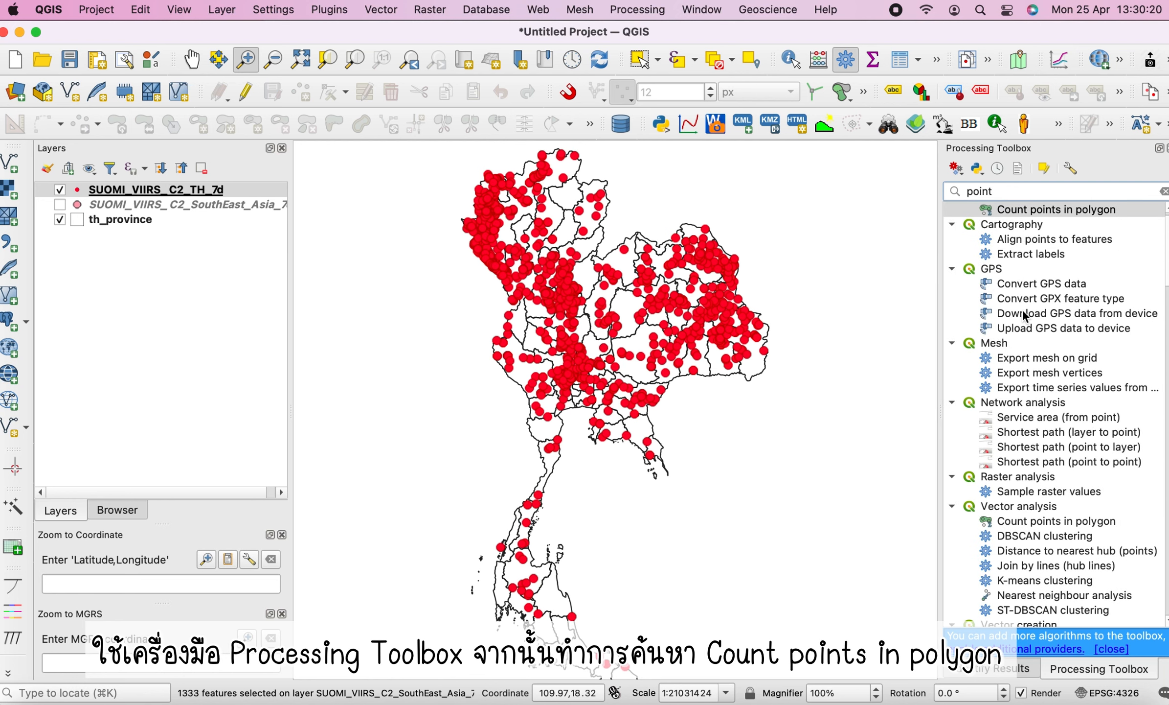
pyautogui.scroll(-1, 1035, 494)
pyautogui.click(1024, 462)
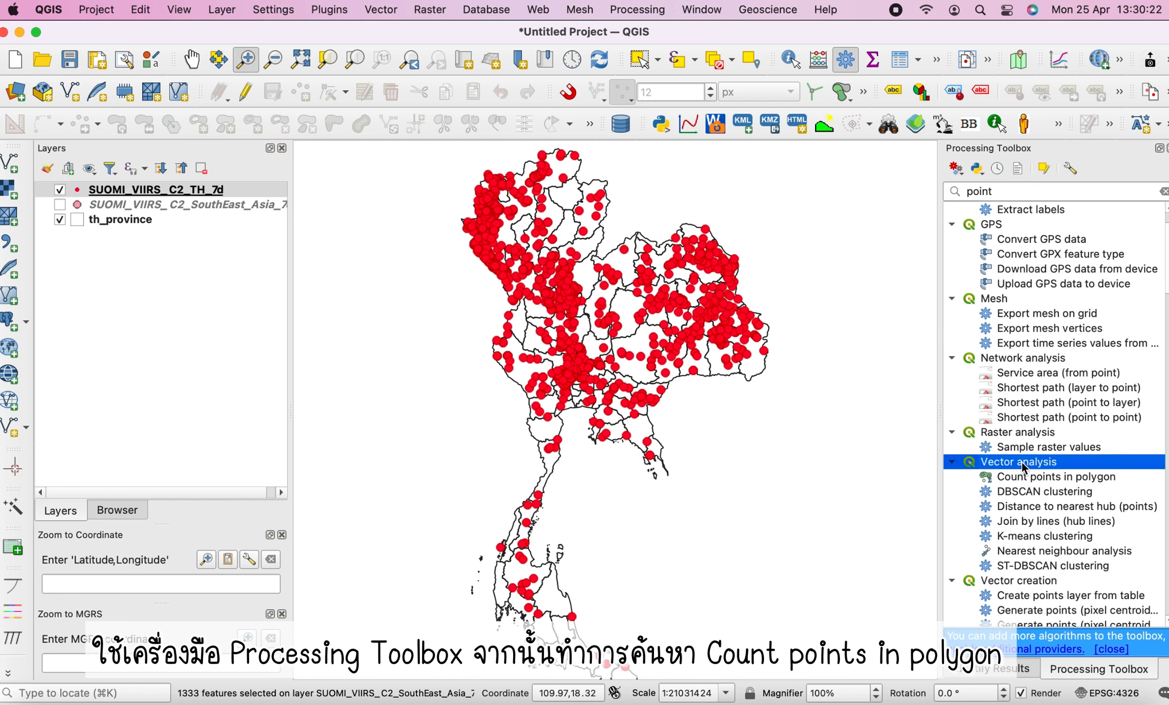
pyautogui.click(1020, 477)
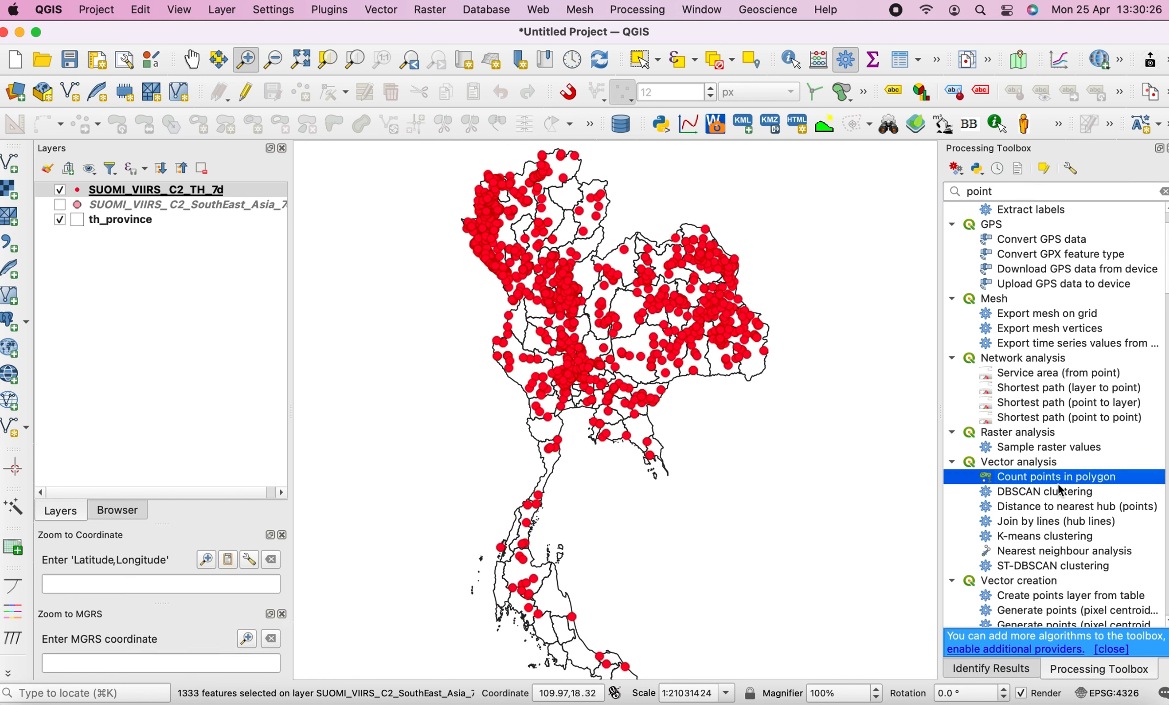
pyautogui.doubleClick(1063, 483)
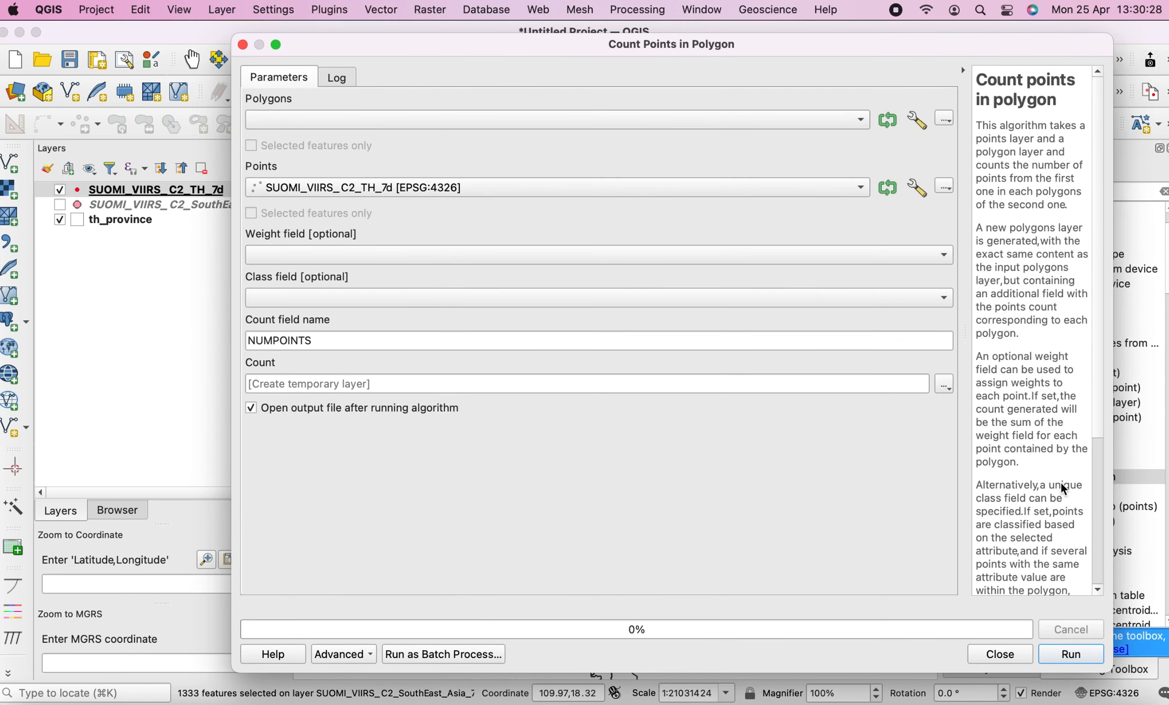
# Set the polygons layer to th_province and the points layer to SUOMI_VIIRS_C2_TH_7d
pyautogui.click(307, 124)
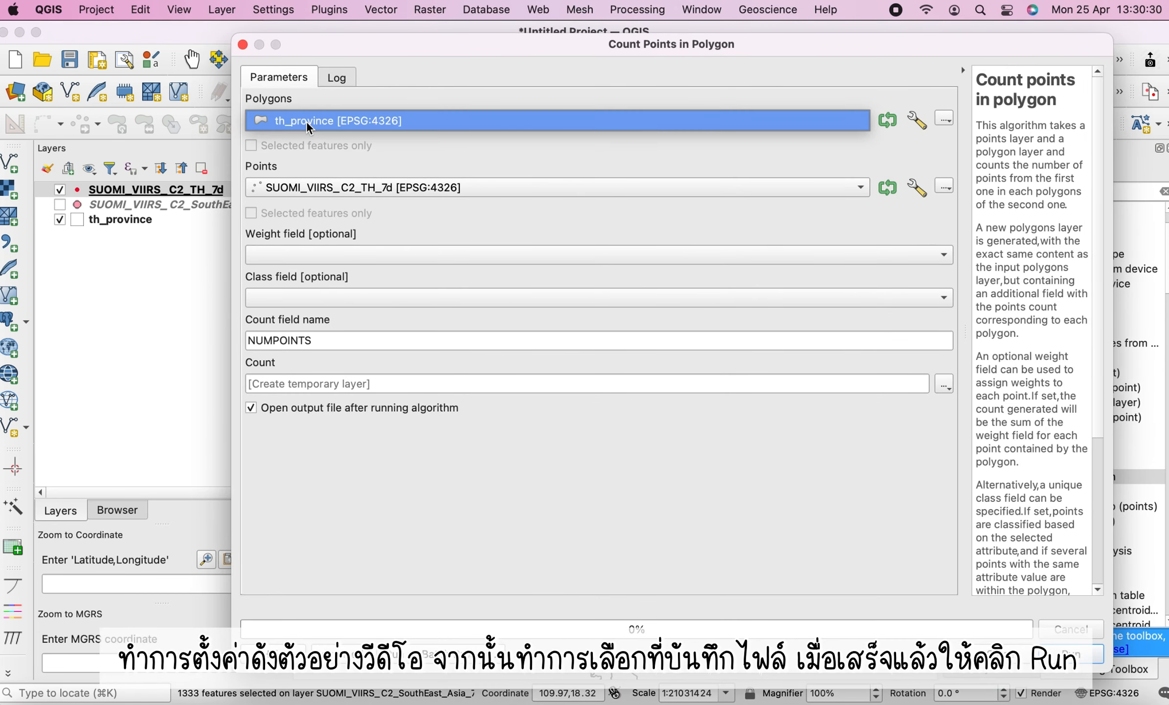
pyautogui.click(318, 122)
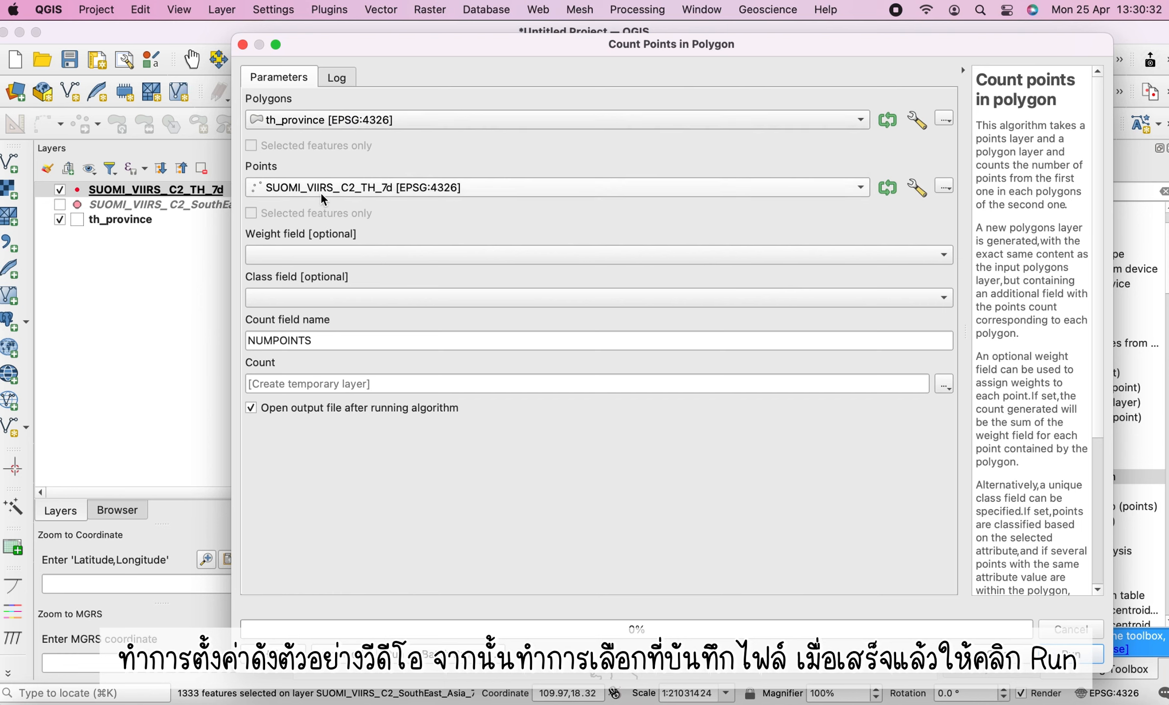
pyautogui.click(296, 192)
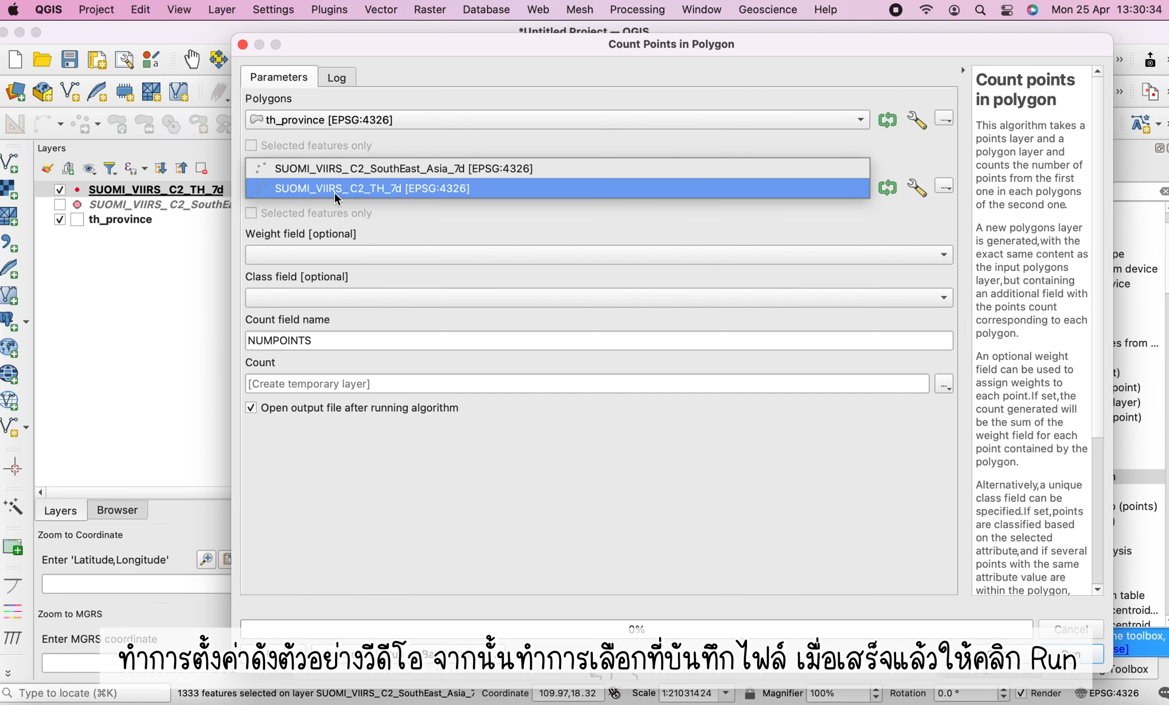
pyautogui.click(398, 189)
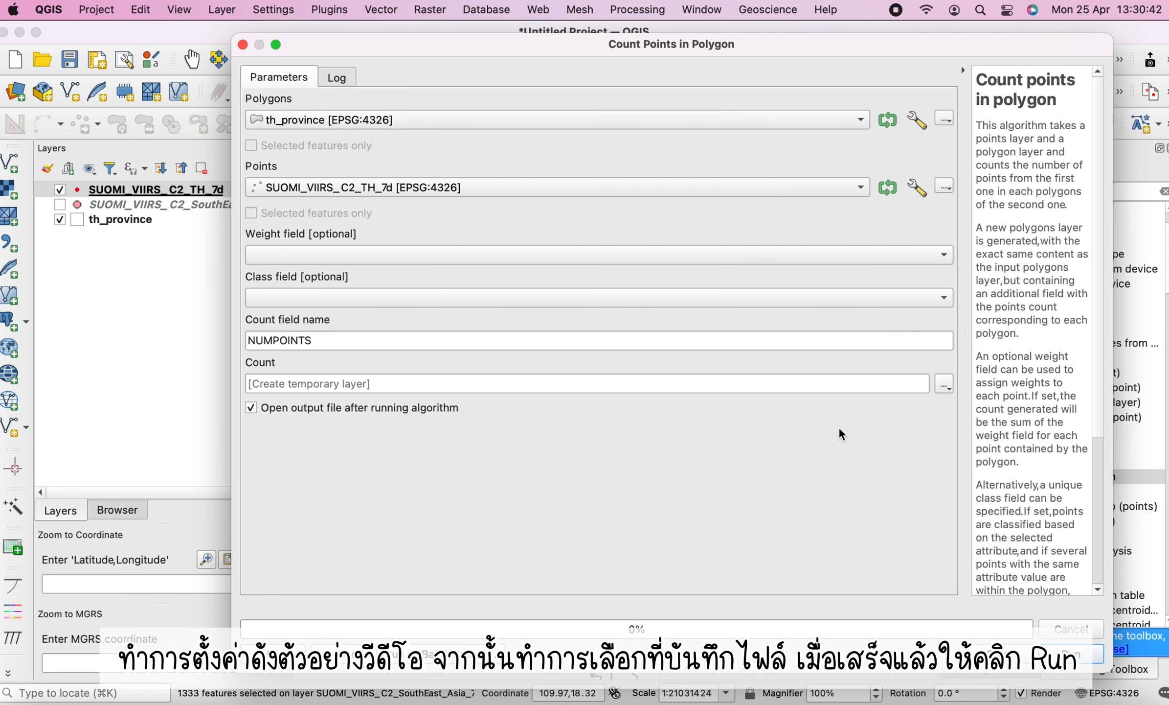
# Save the count output as th_province_hotspot.shp in the SUOMI_VIIRS_C2_SouthEast_Asia_7d folder under Extra-Lab and run the algorithm
pyautogui.click(947, 387)
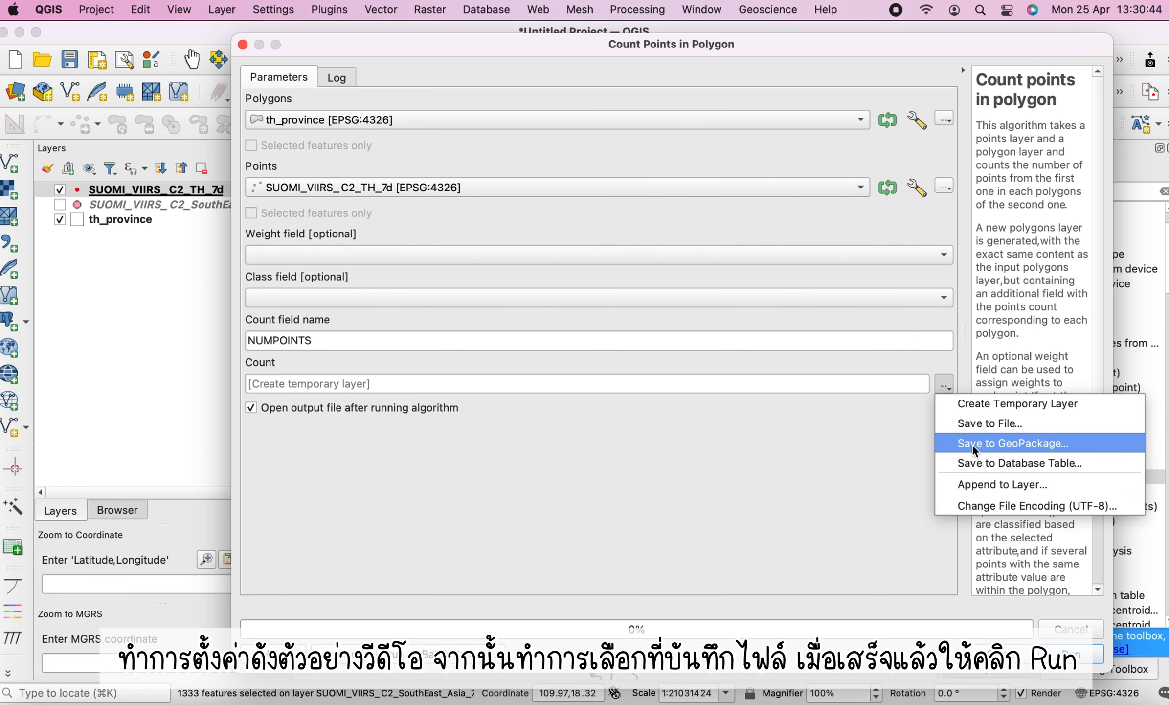
pyautogui.click(977, 425)
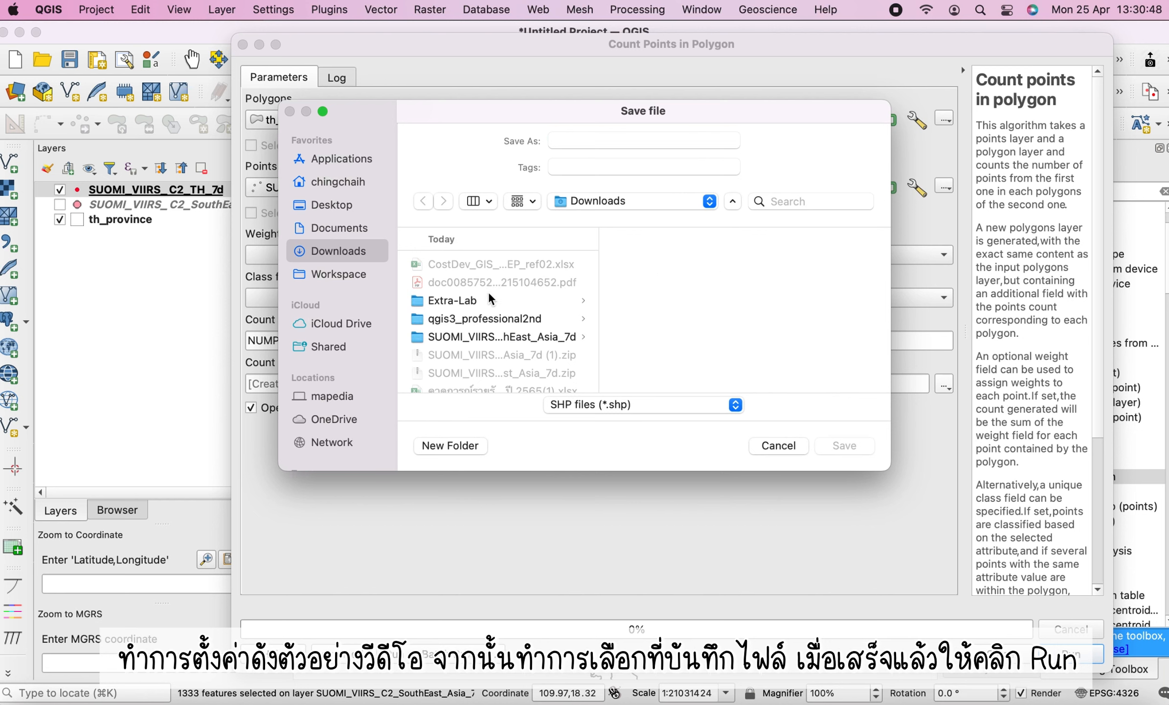
pyautogui.click(488, 293)
pyautogui.click(663, 265)
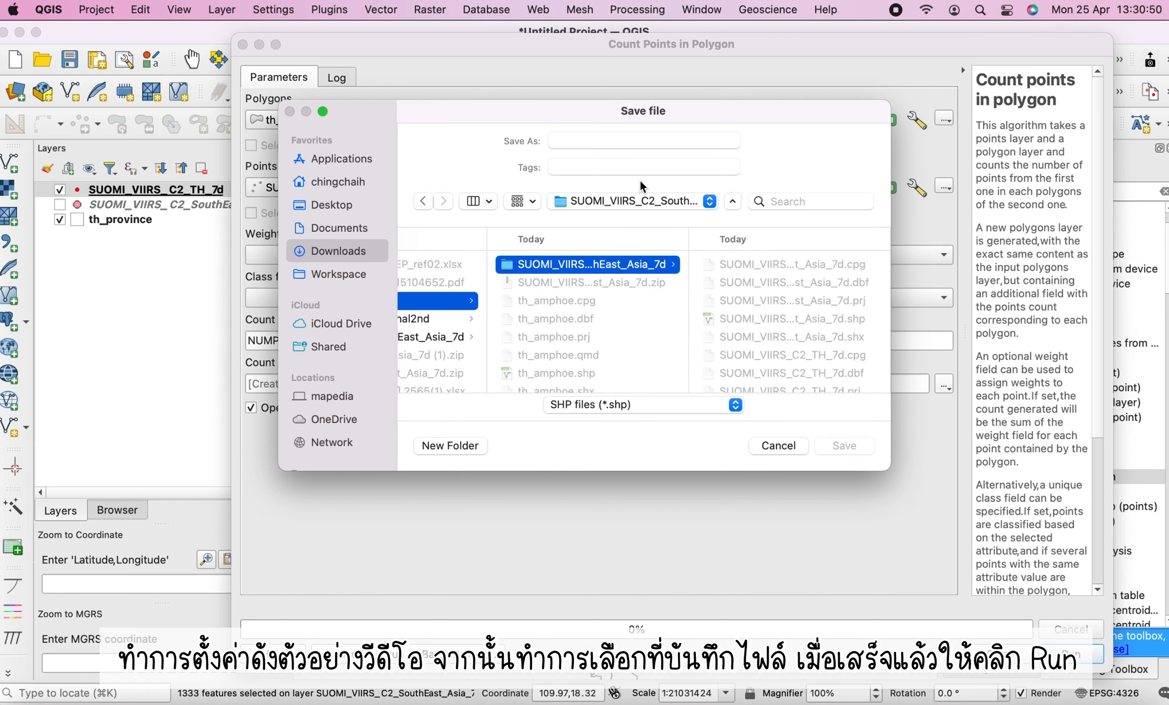
pyautogui.click(592, 143)
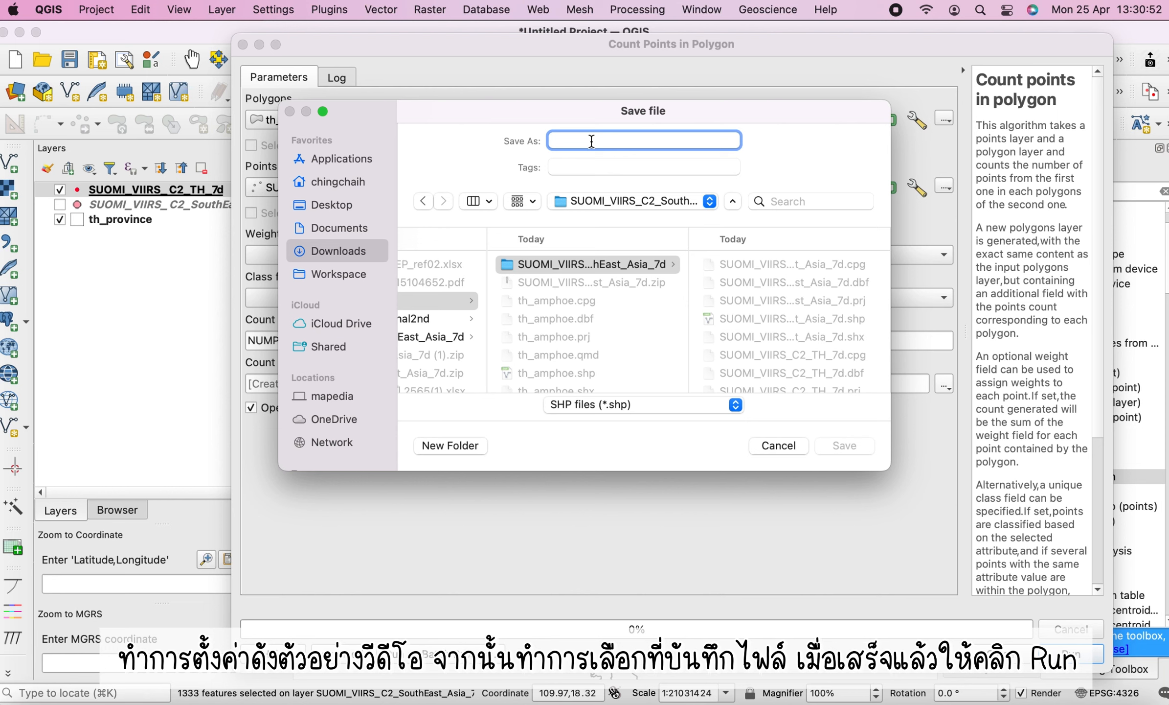
pyautogui.write('th_p')
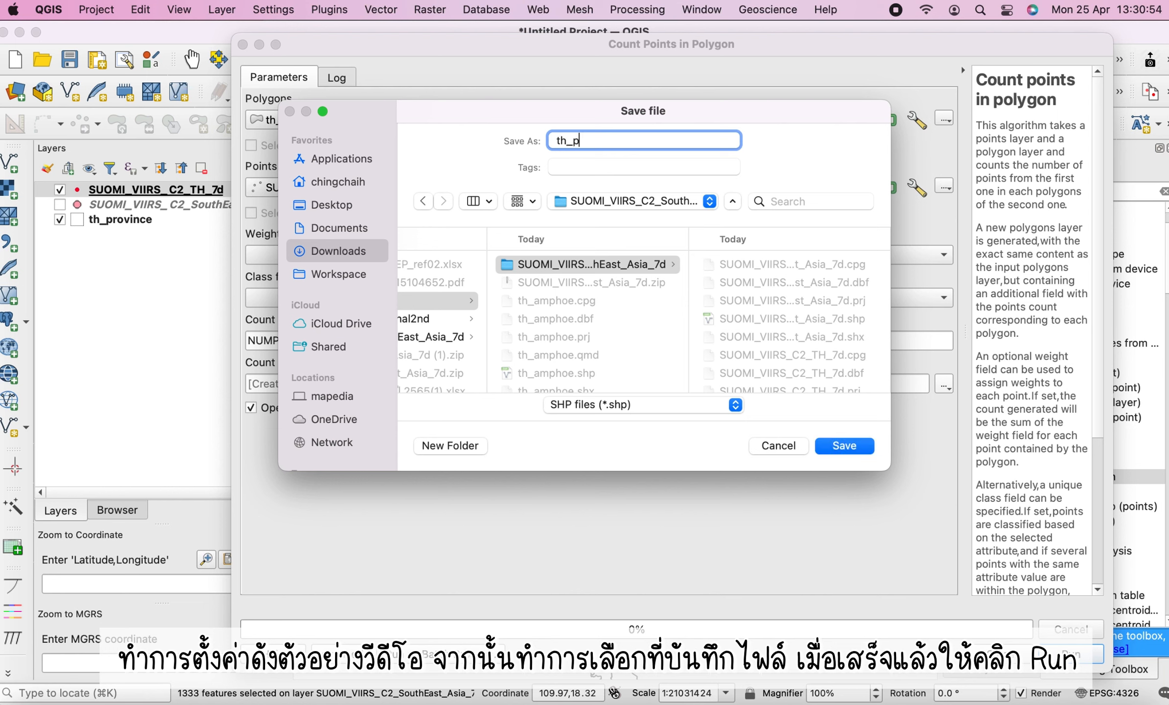
pyautogui.write('rovice')
pyautogui.press('BackSpace')
pyautogui.write('nce')
pyautogui.write('_hotspot')
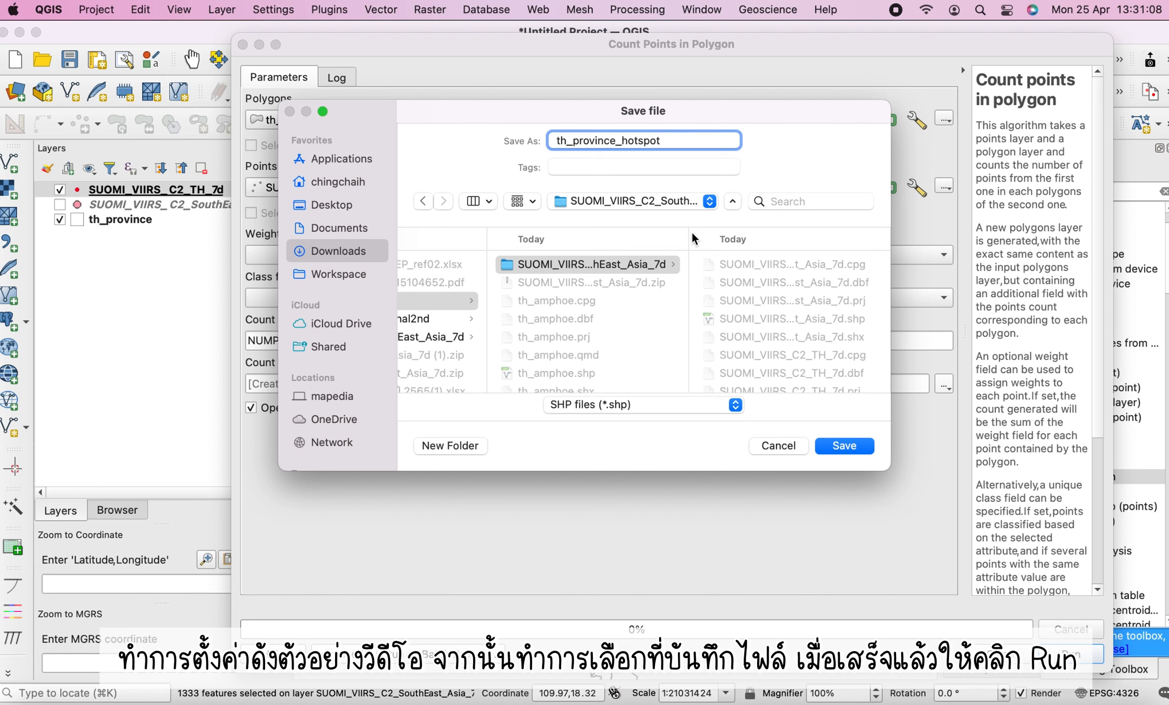
pyautogui.click(844, 447)
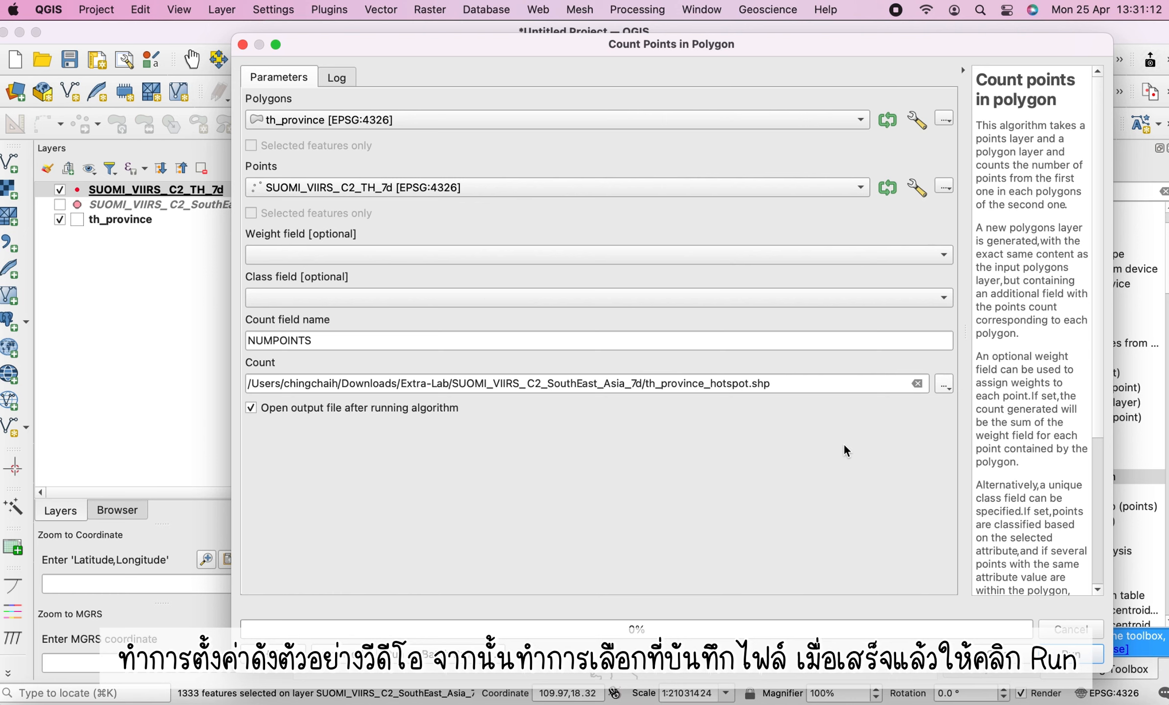
pyautogui.click(1067, 654)
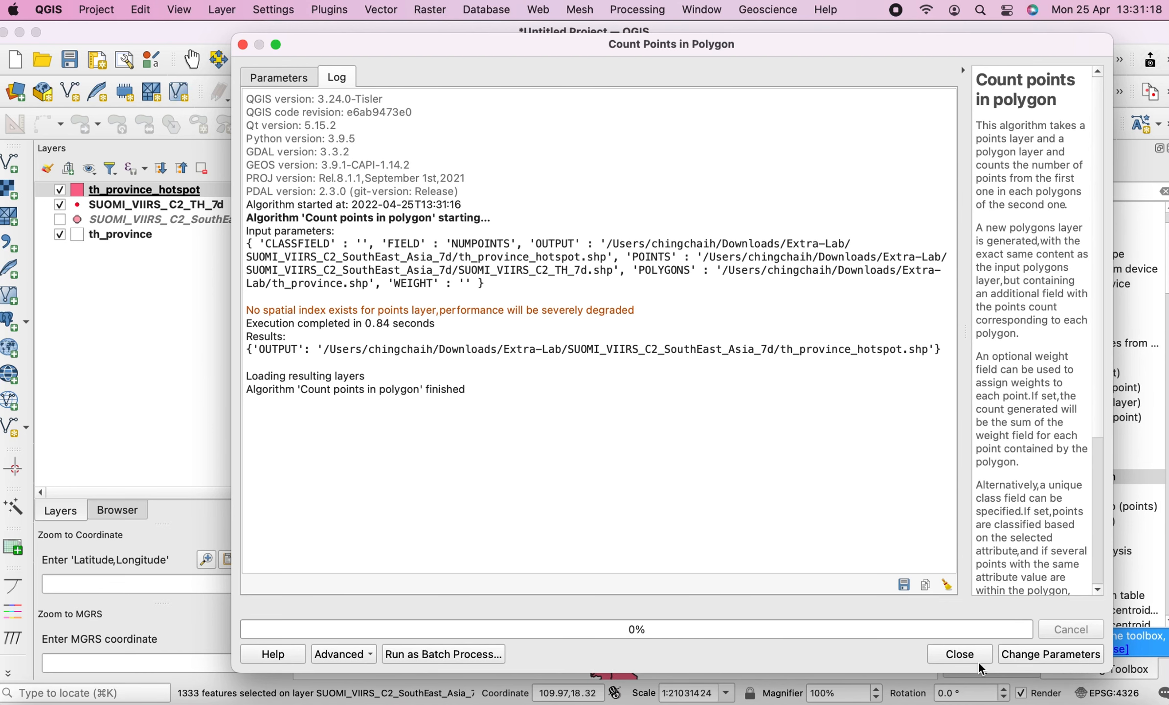
pyautogui.click(959, 654)
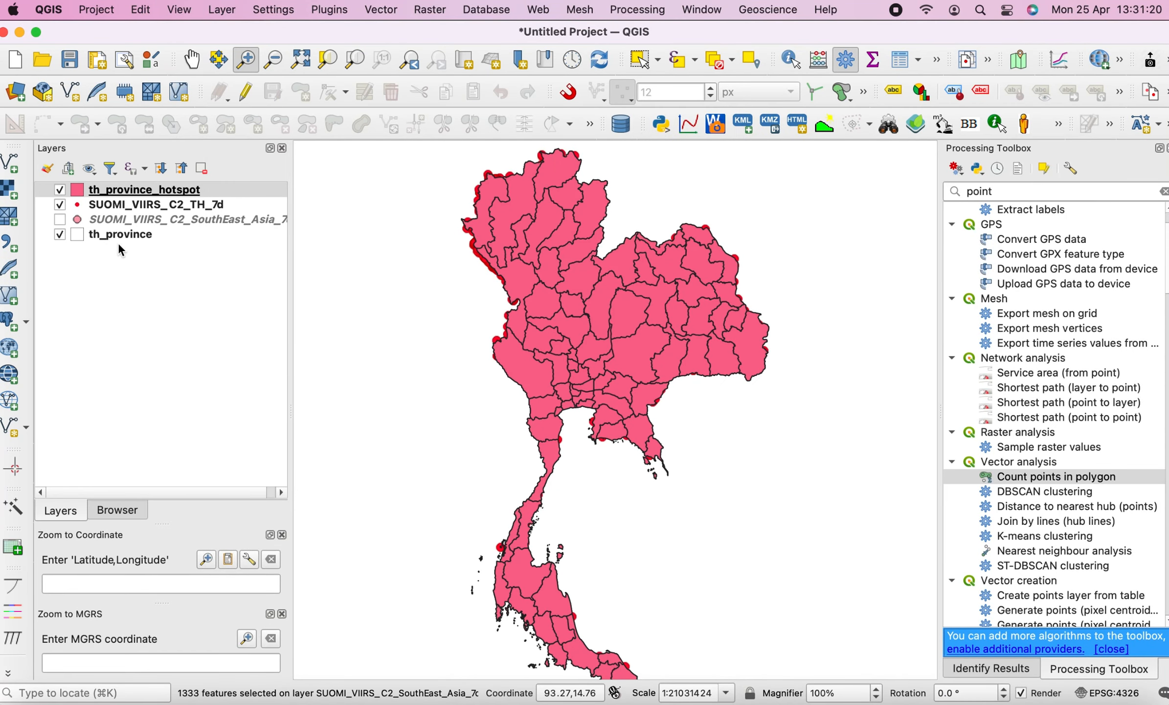
# Open the th_province_hotspot layer's properties and switch its symbology to Graduated
pyautogui.click(97, 192)
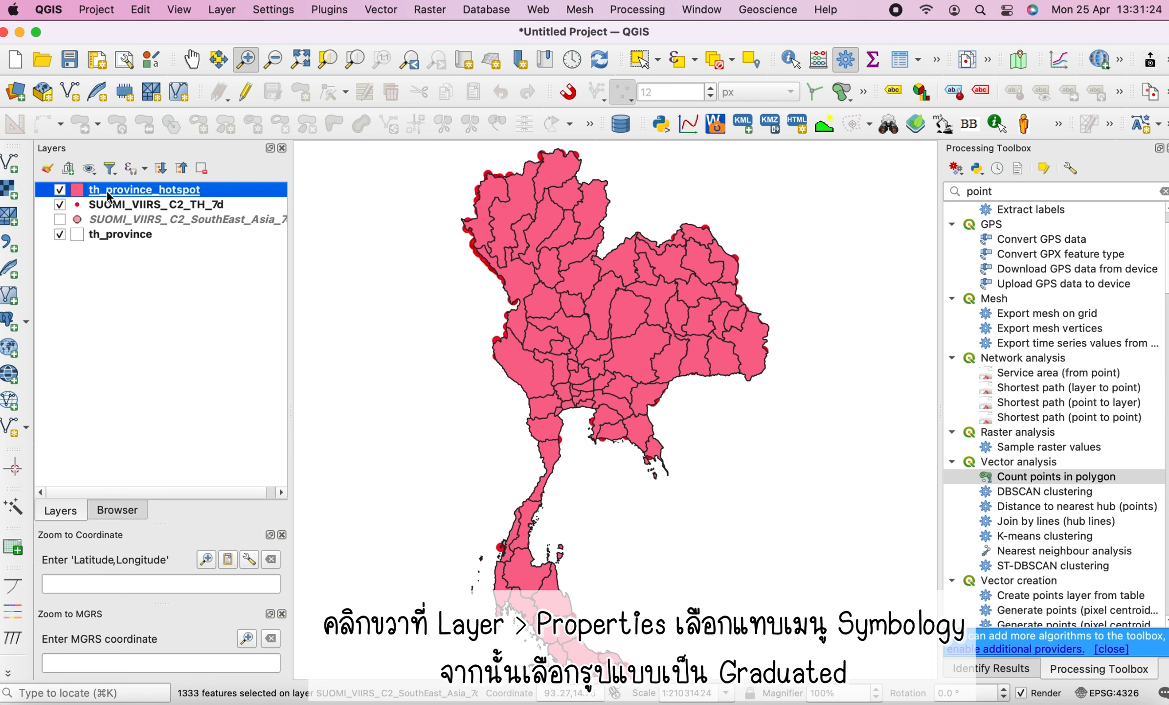
pyautogui.rightClick(107, 190)
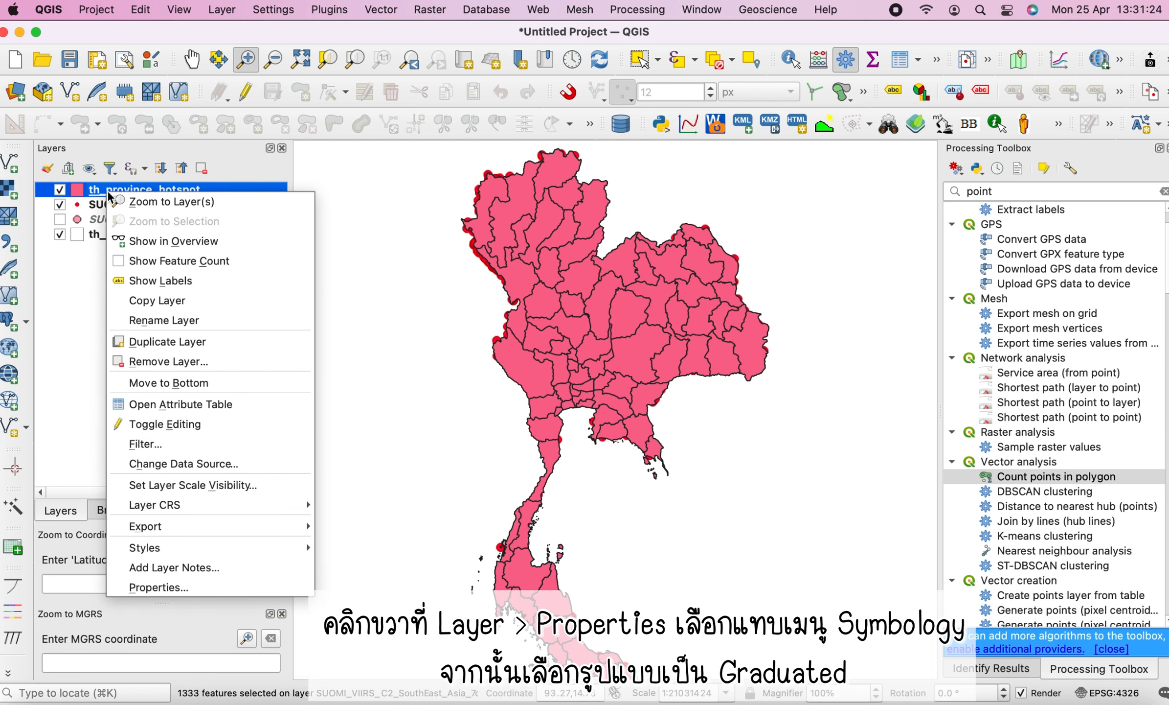
pyautogui.click(166, 589)
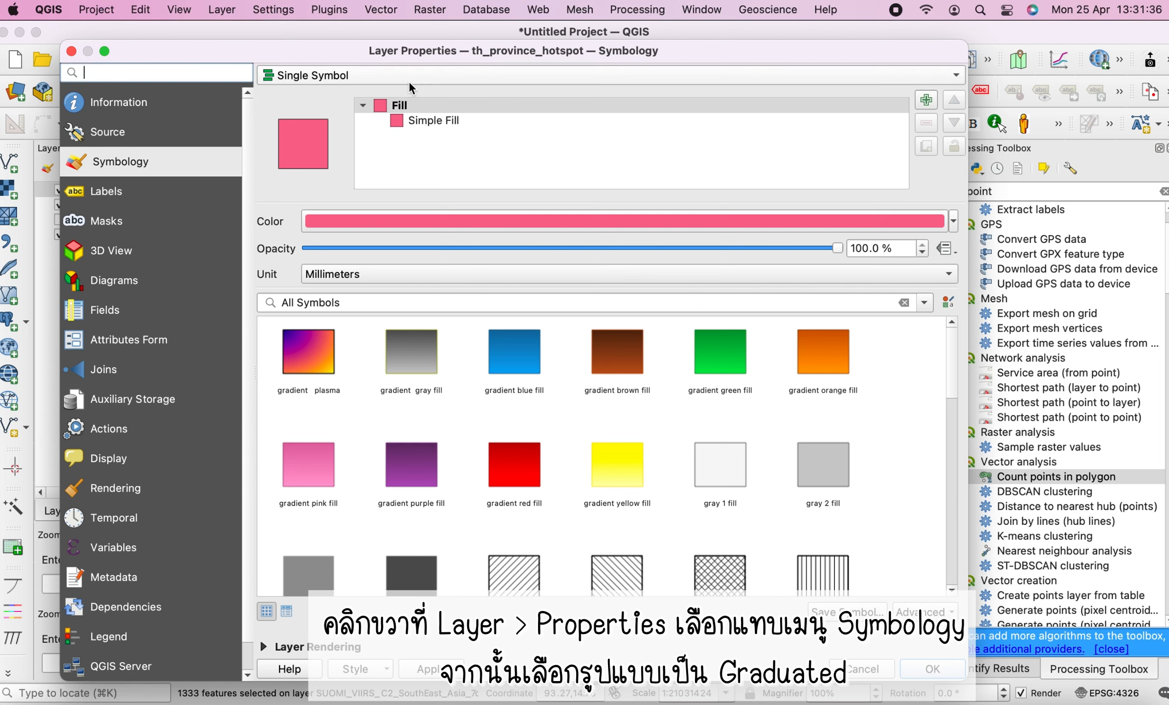
pyautogui.click(363, 78)
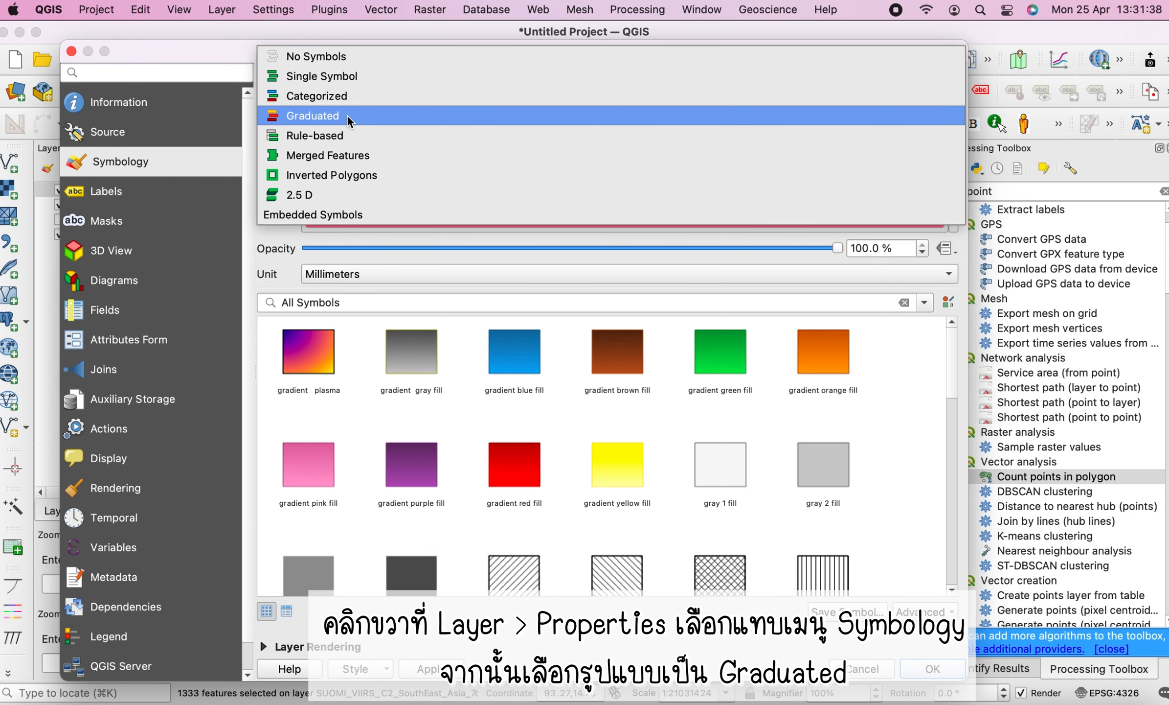
pyautogui.click(348, 117)
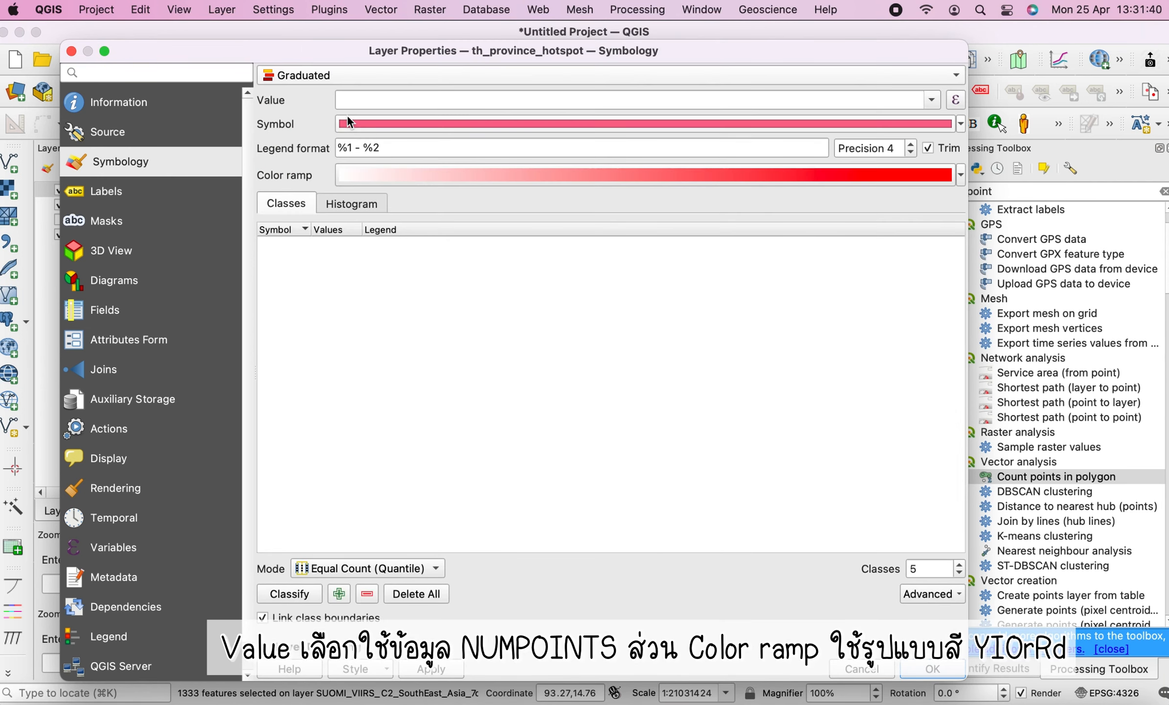
# Set the graduated value field to NUMPOINTS and the colour ramp to YlOrRd
pyautogui.click(930, 100)
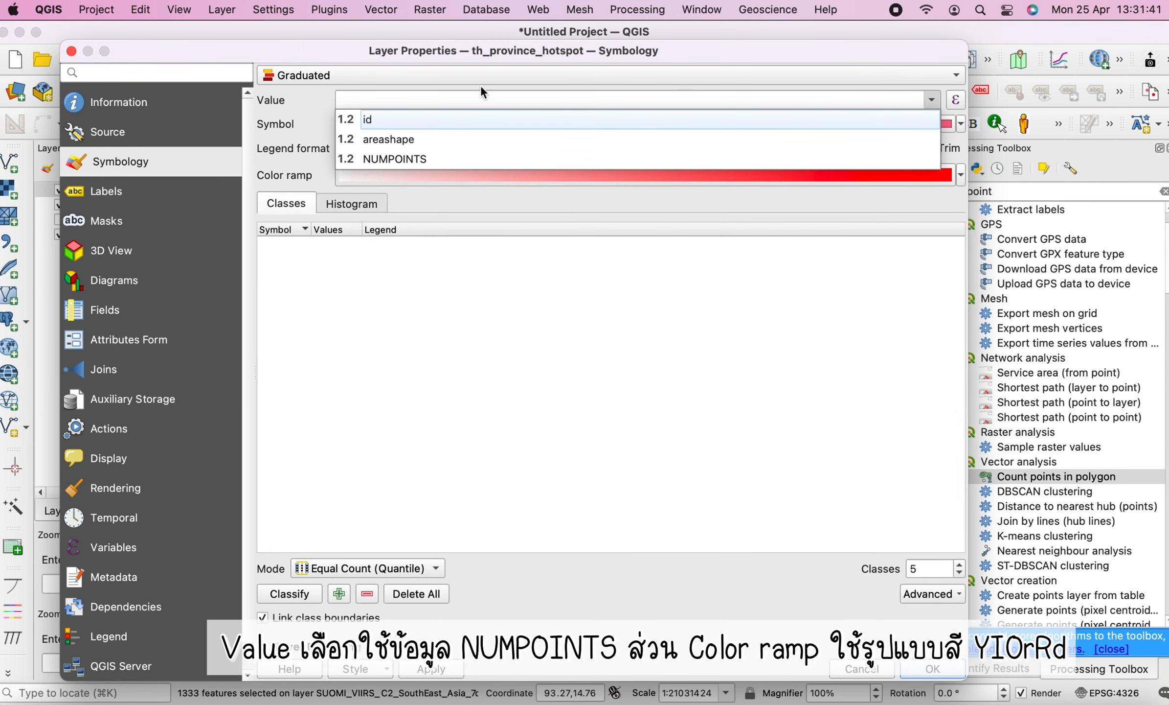
pyautogui.click(390, 161)
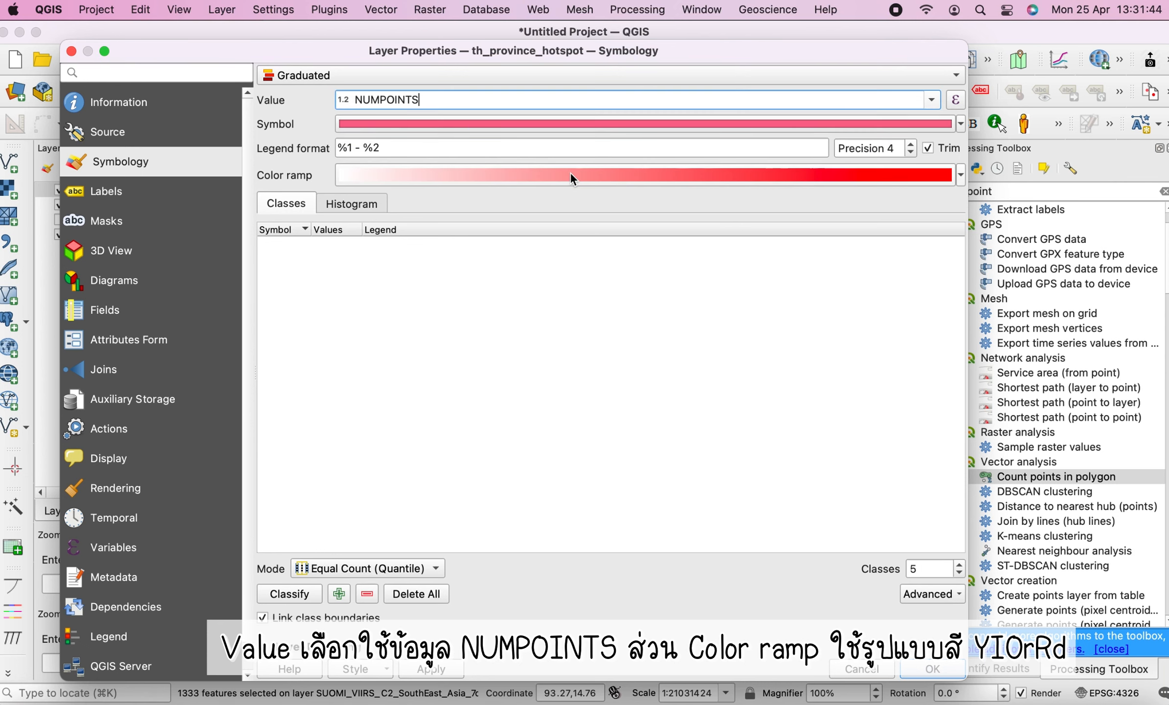
pyautogui.click(961, 178)
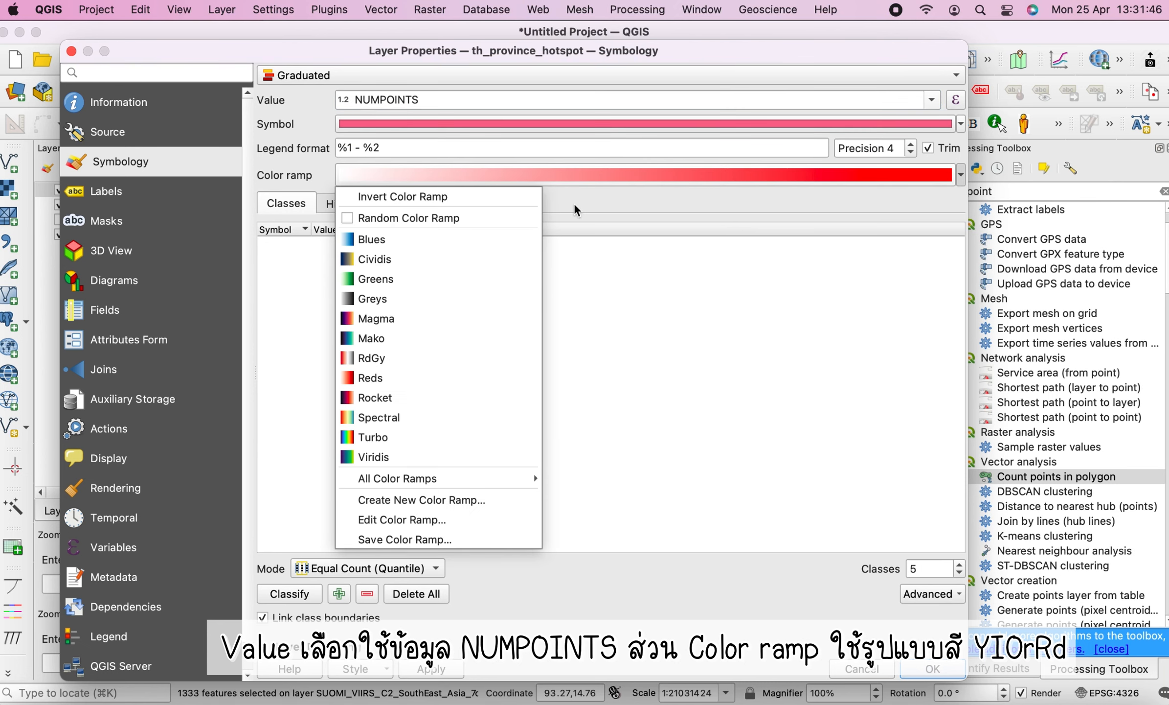
pyautogui.moveTo(455, 484)
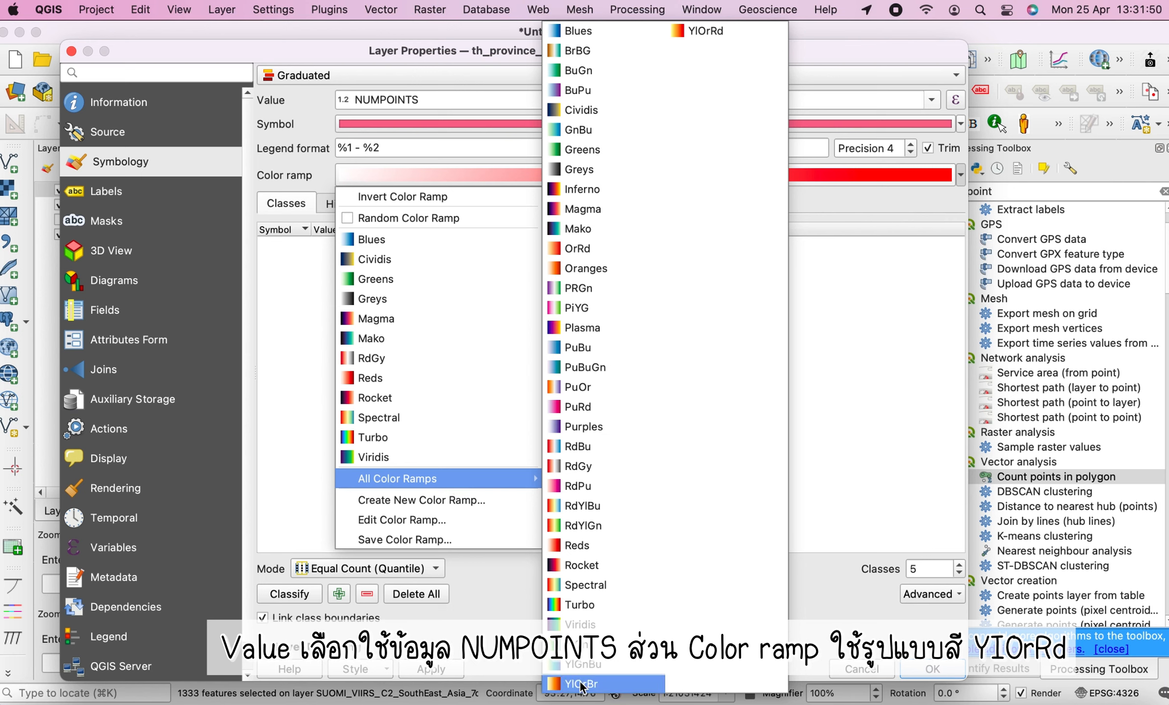
pyautogui.click(704, 30)
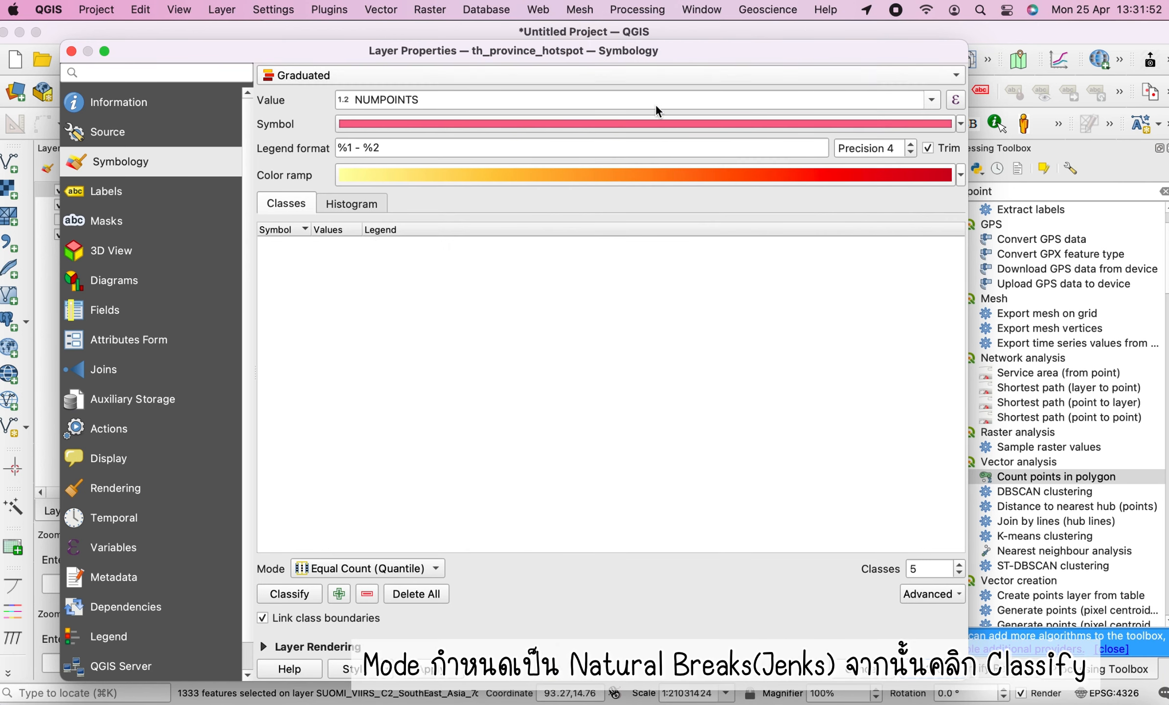
# Set the classification mode to Natural Breaks (Jenks) and classify the values
pyautogui.click(372, 568)
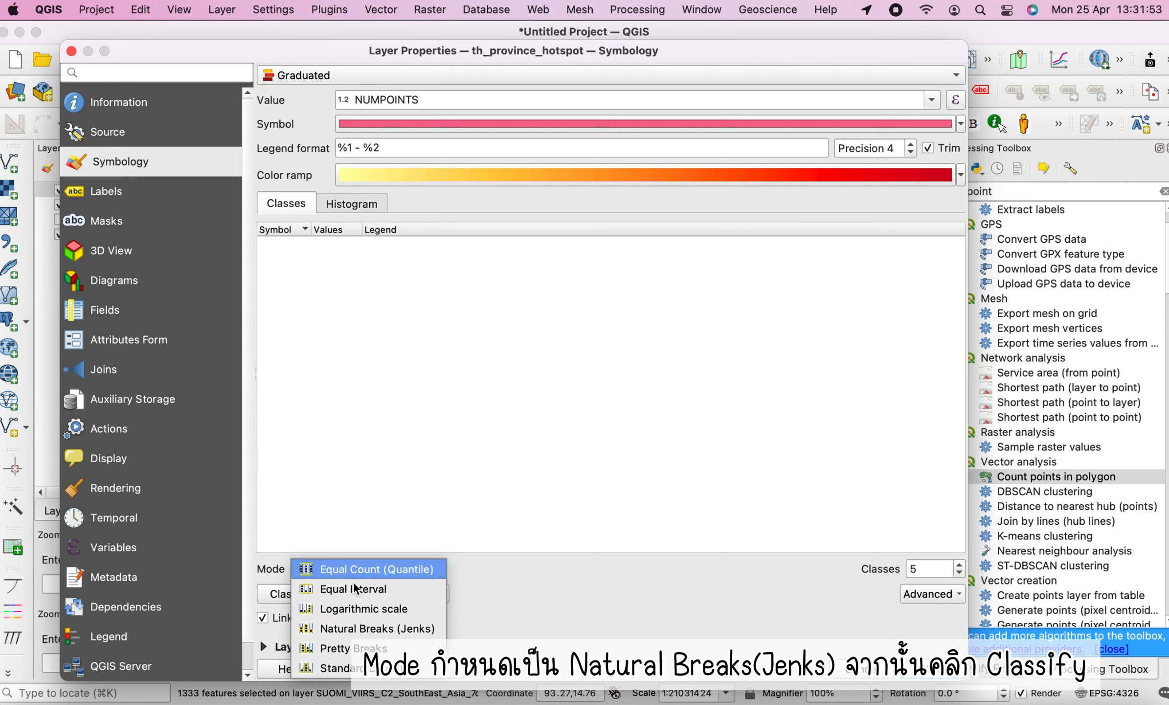
pyautogui.click(351, 631)
pyautogui.click(294, 593)
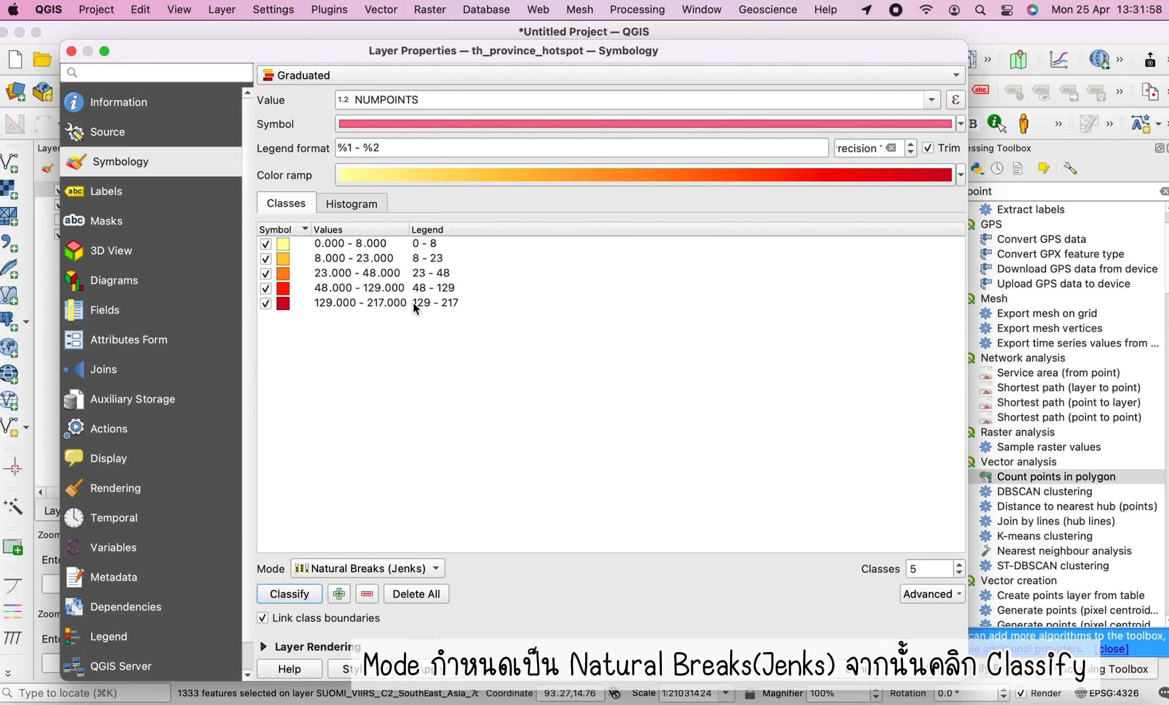
# Set the first class's upper bound to 0 so it covers only provinces with zero points
pyautogui.doubleClick(349, 244)
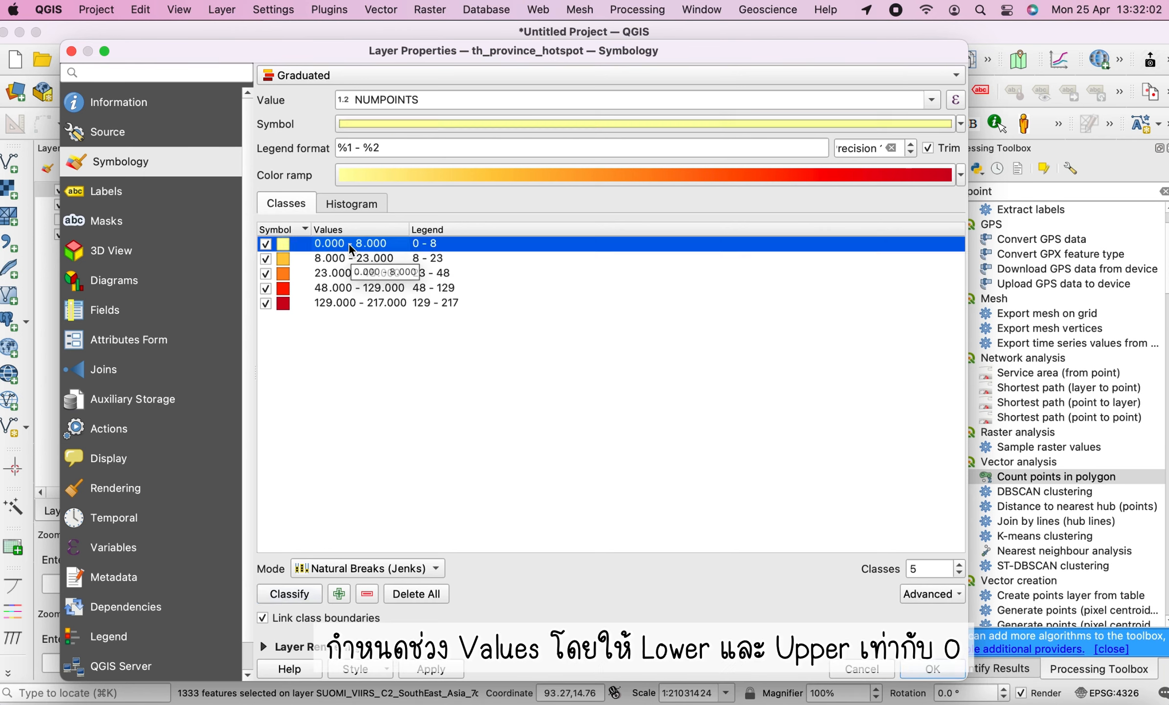
pyautogui.click(495, 352)
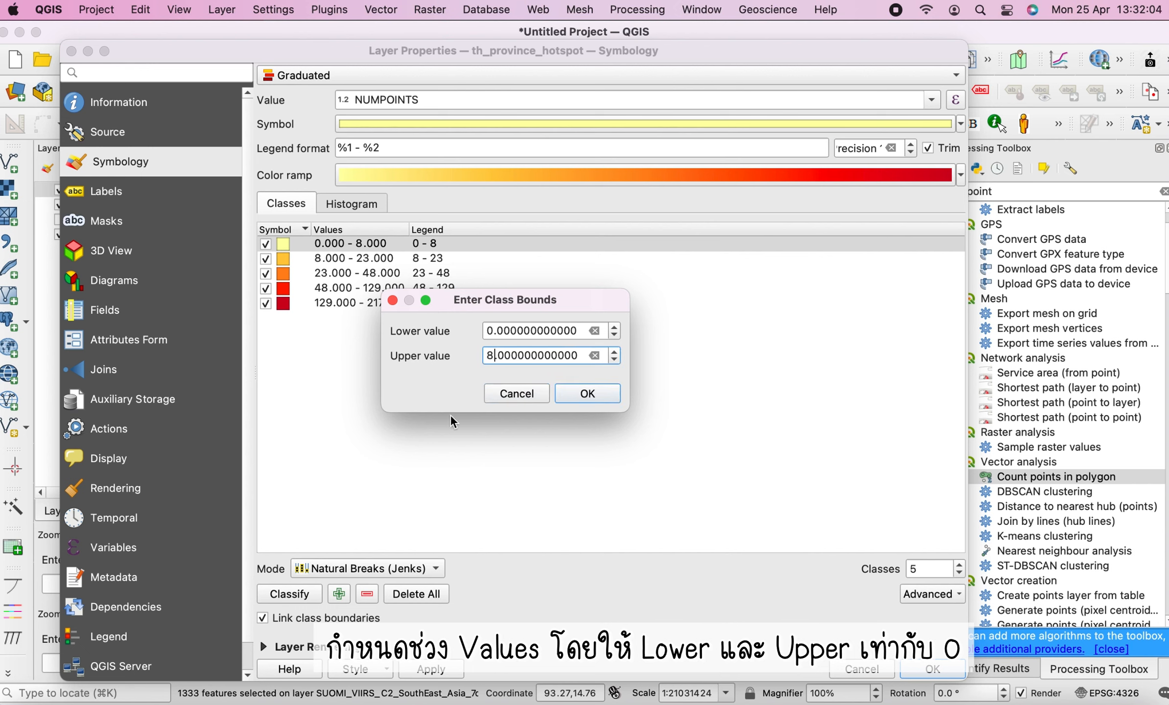
pyautogui.press('BackSpace')
pyautogui.write('0')
pyautogui.click(611, 401)
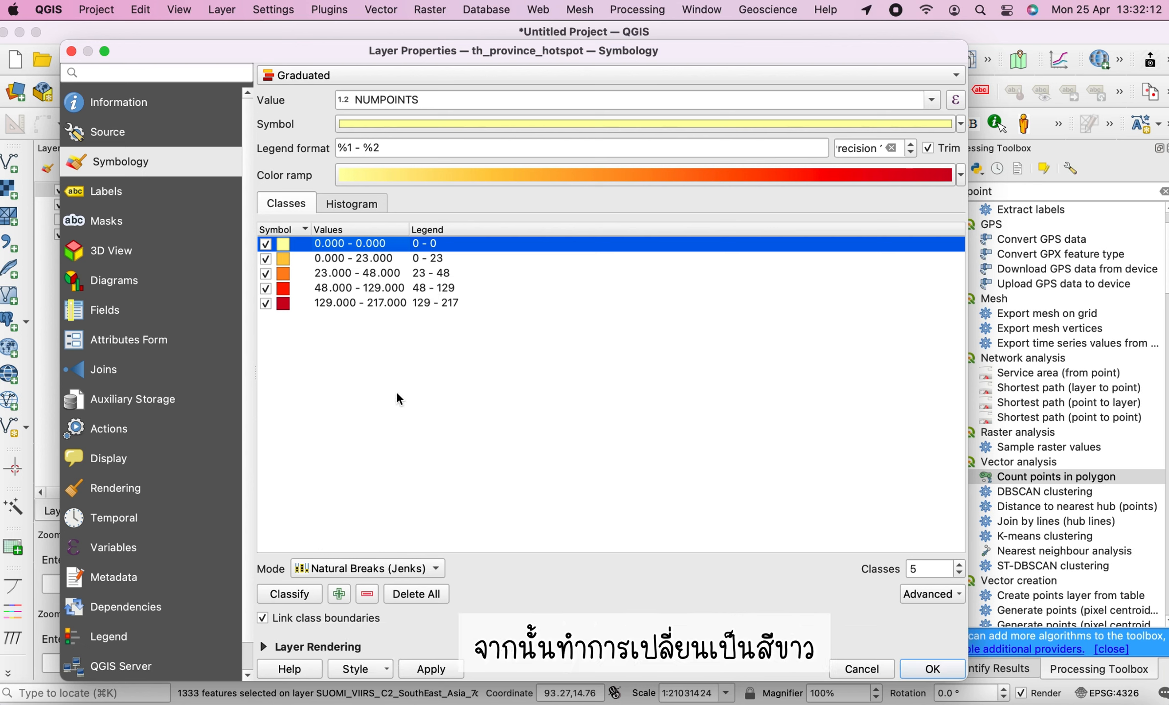
# Change the first class's fill colour to white and apply the layer properties
pyautogui.doubleClick(285, 250)
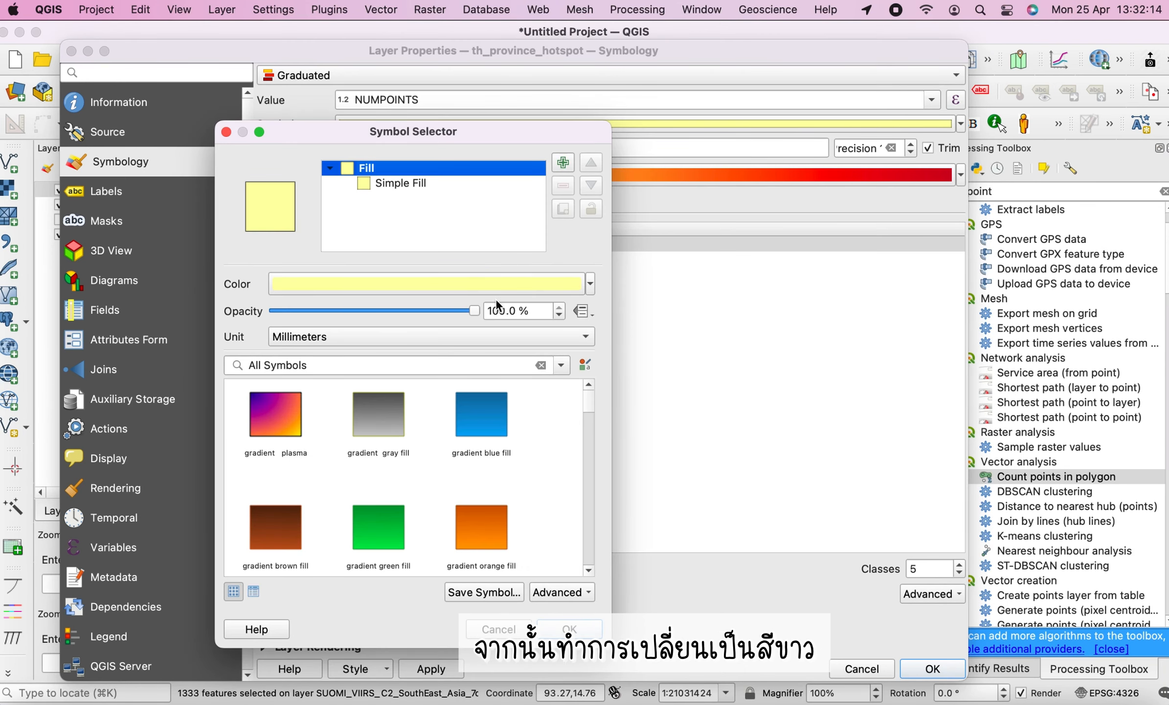
pyautogui.click(482, 288)
pyautogui.moveTo(788, 383); pyautogui.dragTo(815, 444)
pyautogui.click(1106, 543)
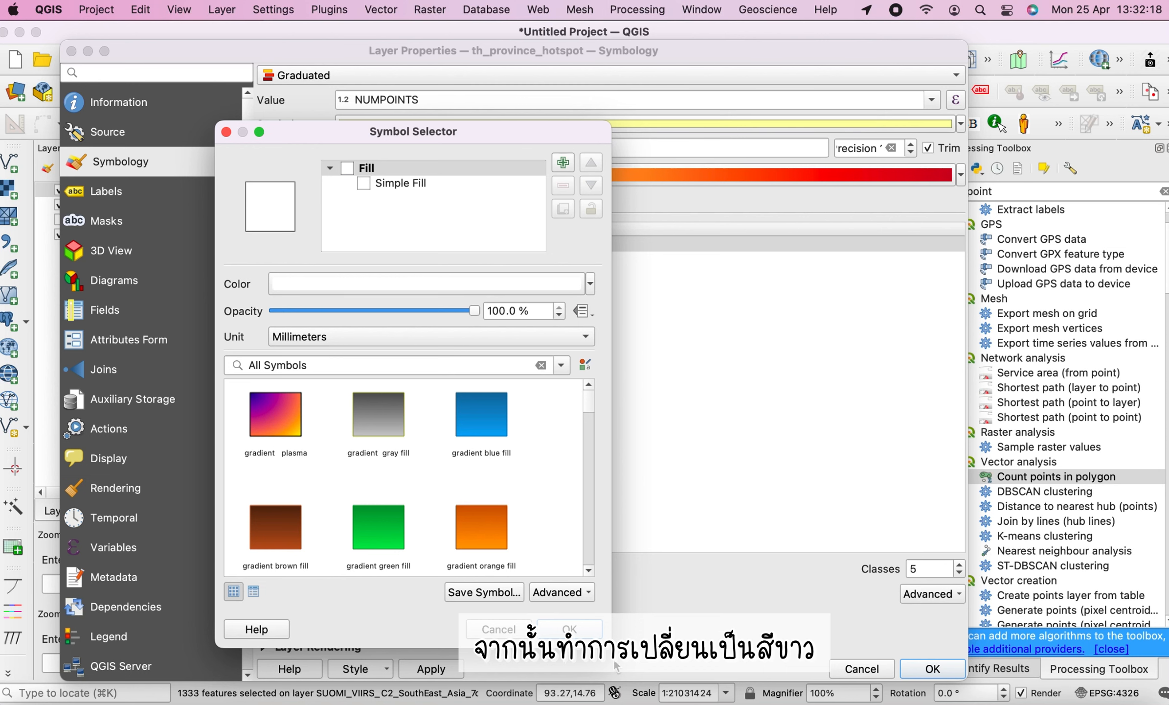
pyautogui.click(569, 629)
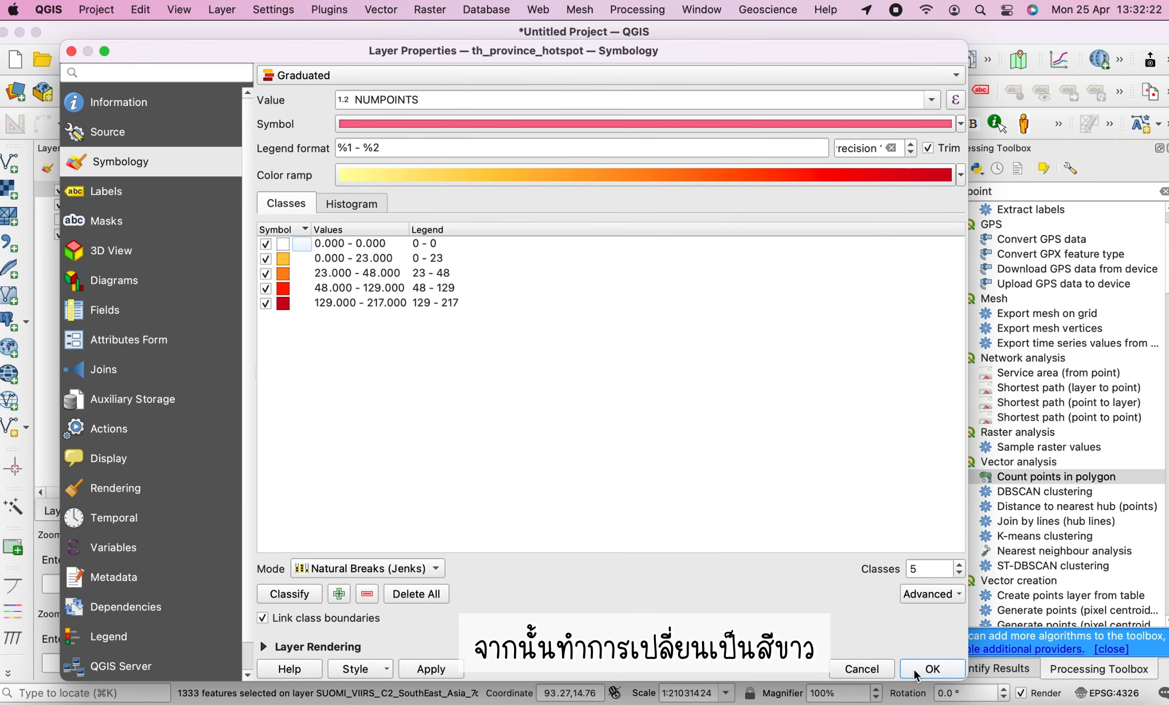
pyautogui.click(931, 670)
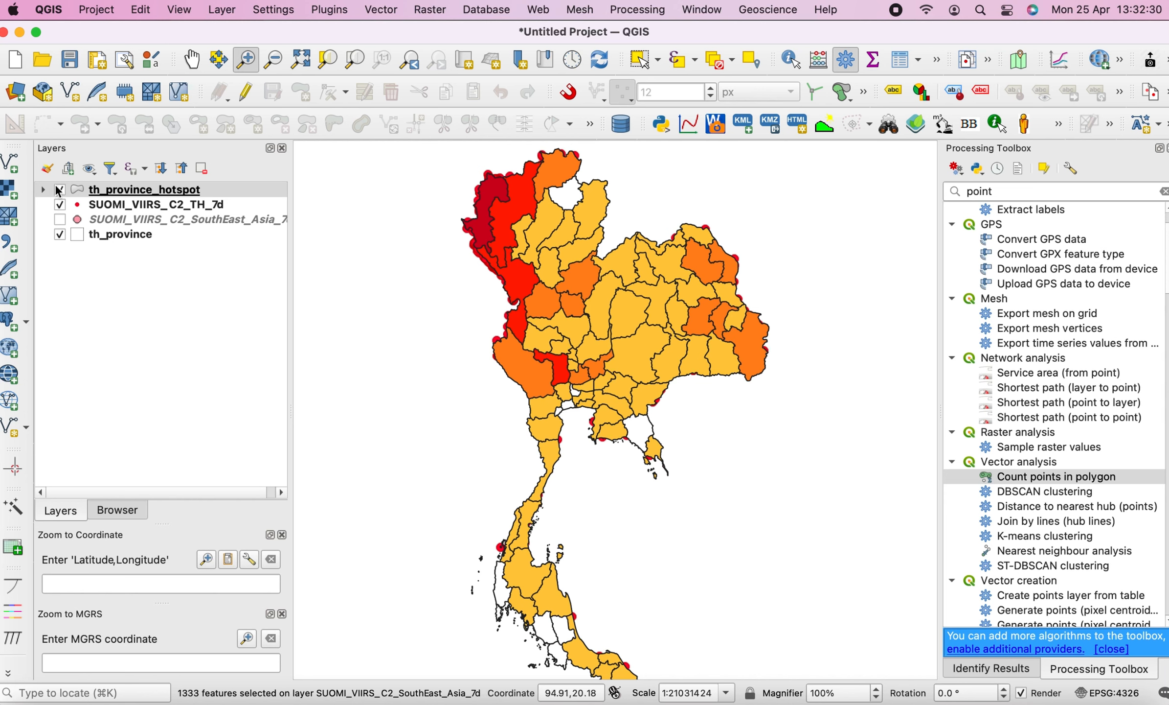
# Hide the SUOMI_VIIRS_C2_TH_7d layer and enable single labels on th_province_hotspot using the pv_th field
pyautogui.click(60, 204)
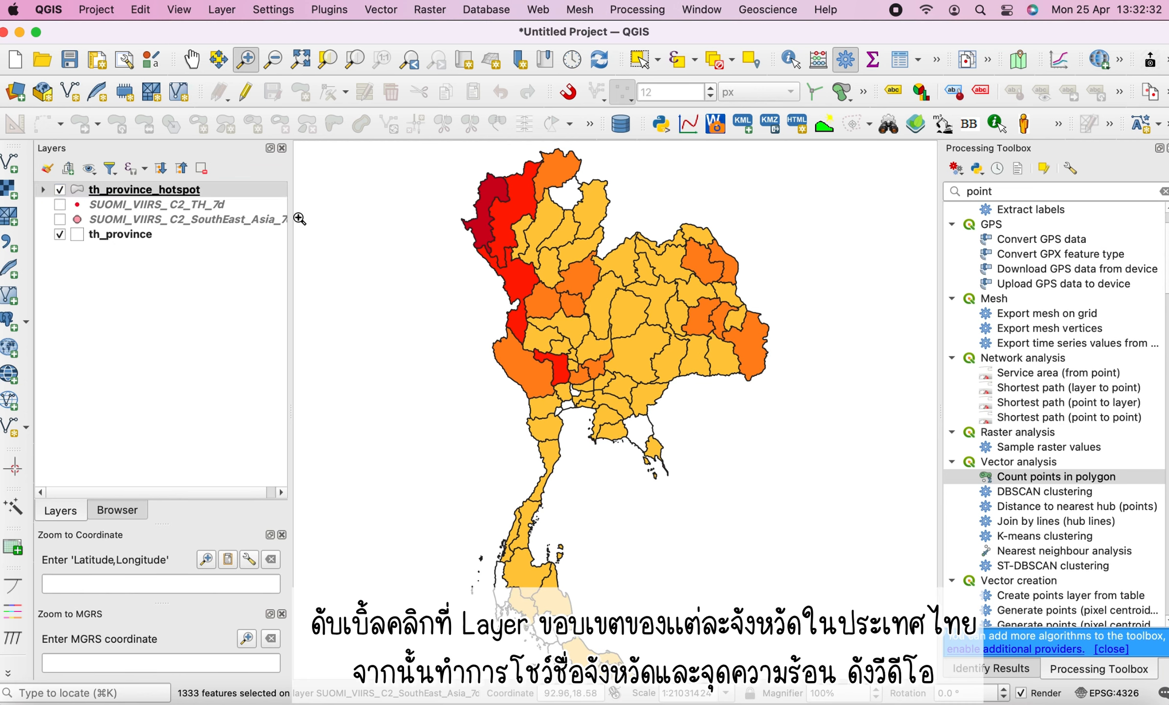
pyautogui.doubleClick(125, 192)
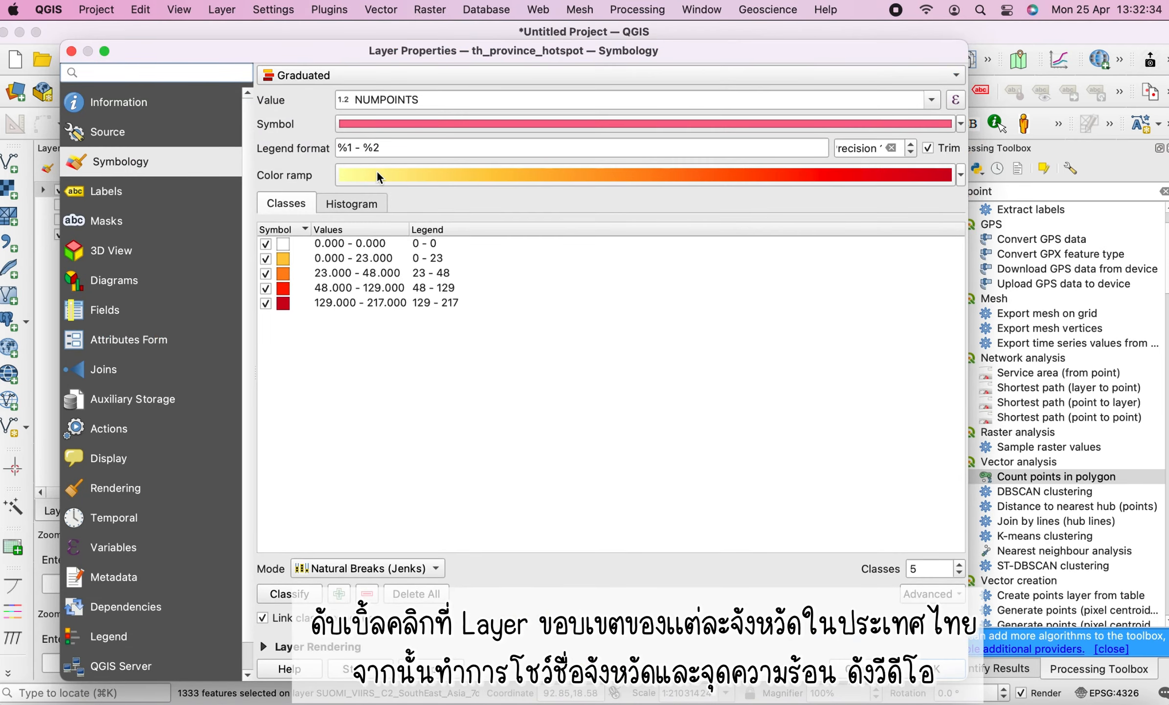
pyautogui.click(113, 201)
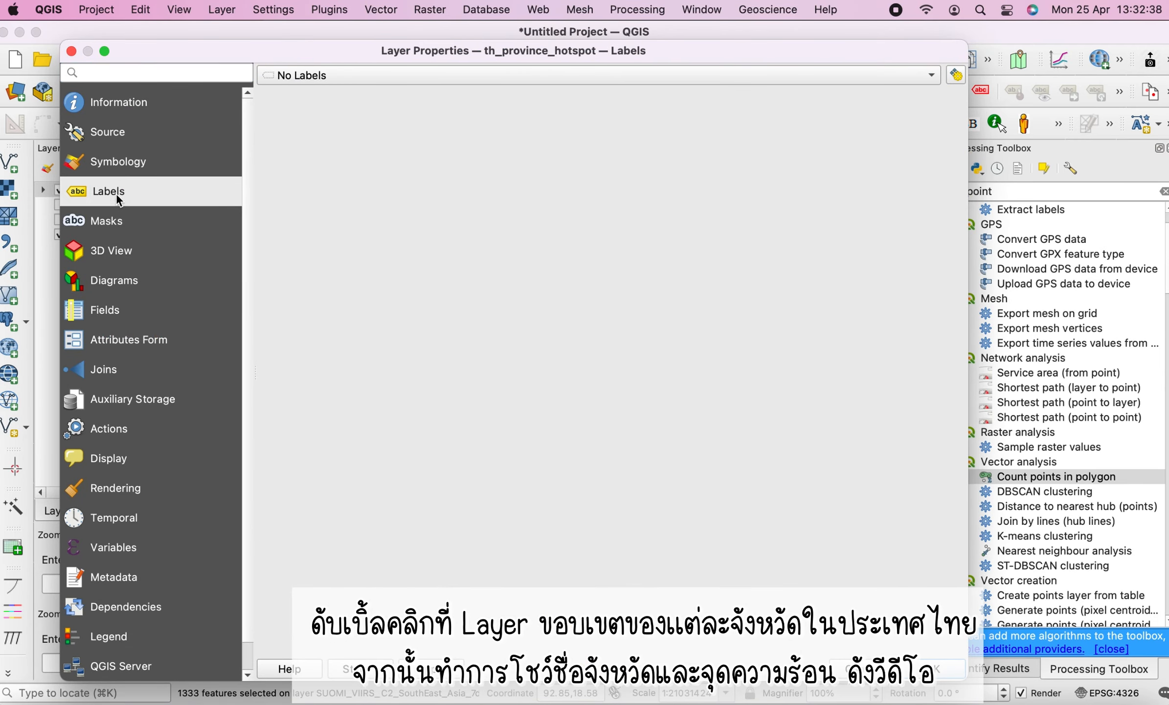
pyautogui.click(372, 78)
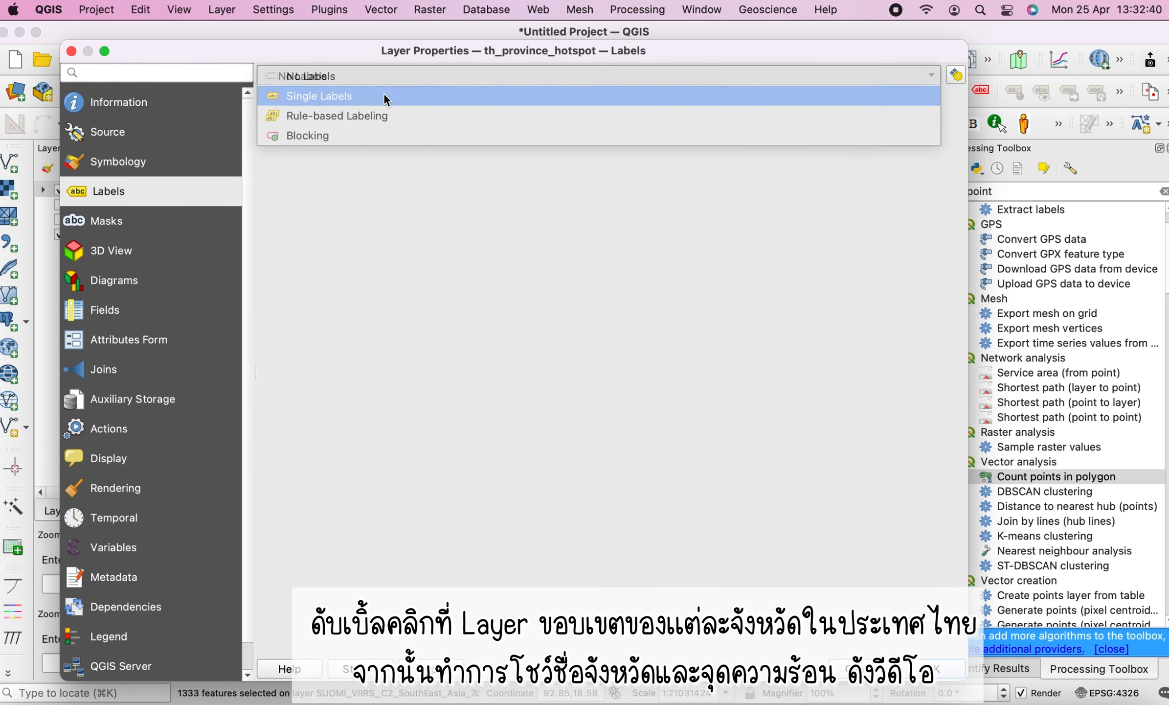
pyautogui.click(372, 97)
pyautogui.click(932, 99)
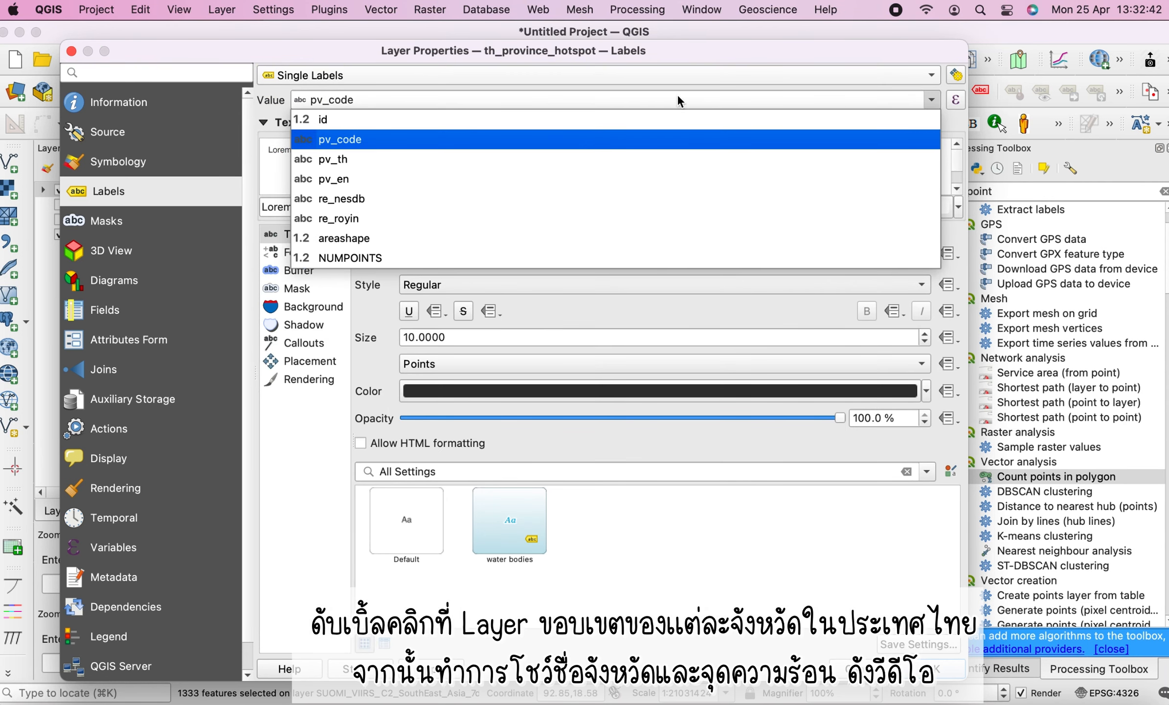
pyautogui.click(369, 162)
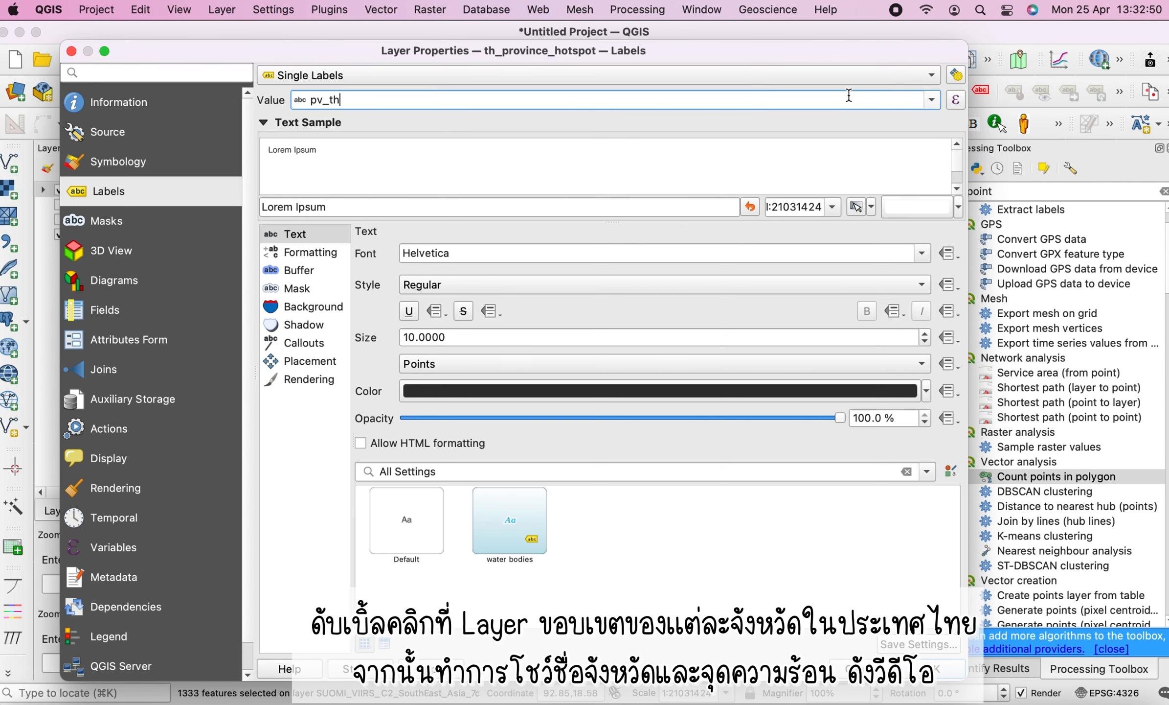
# Build the label expression "pv_th" || '\n' || "NUMPOINTS" || ' จุด' so labels show province name and point count
pyautogui.click(956, 101)
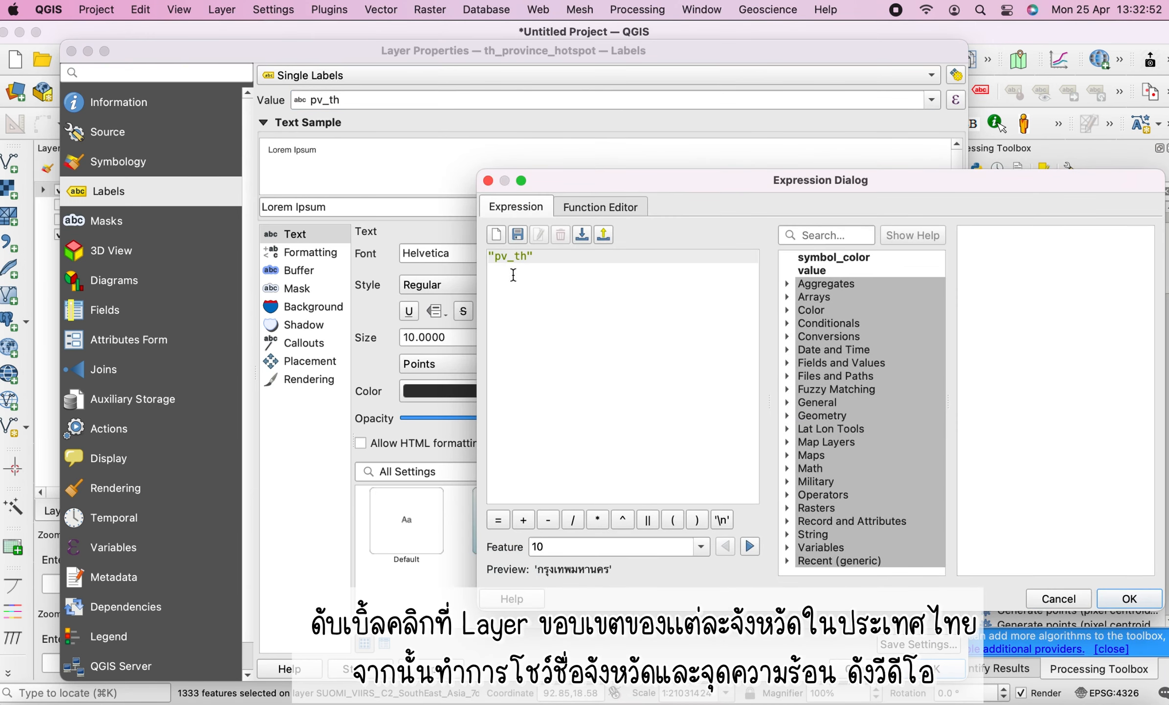
pyautogui.click(648, 520)
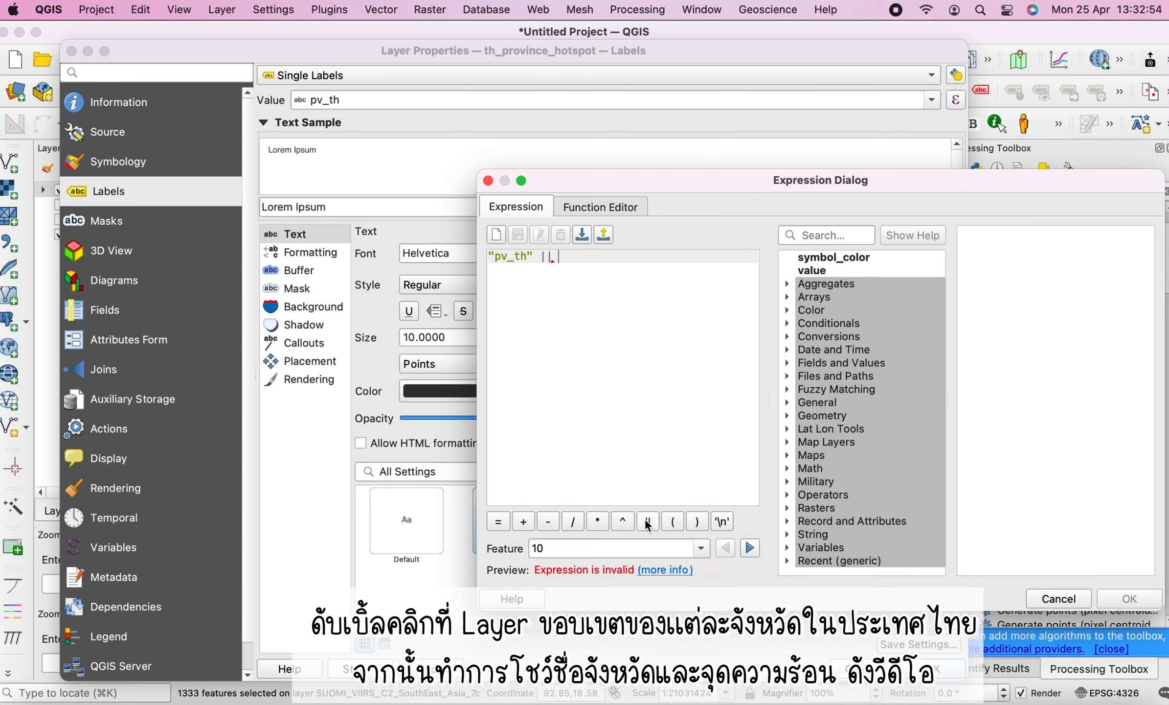
pyautogui.click(723, 521)
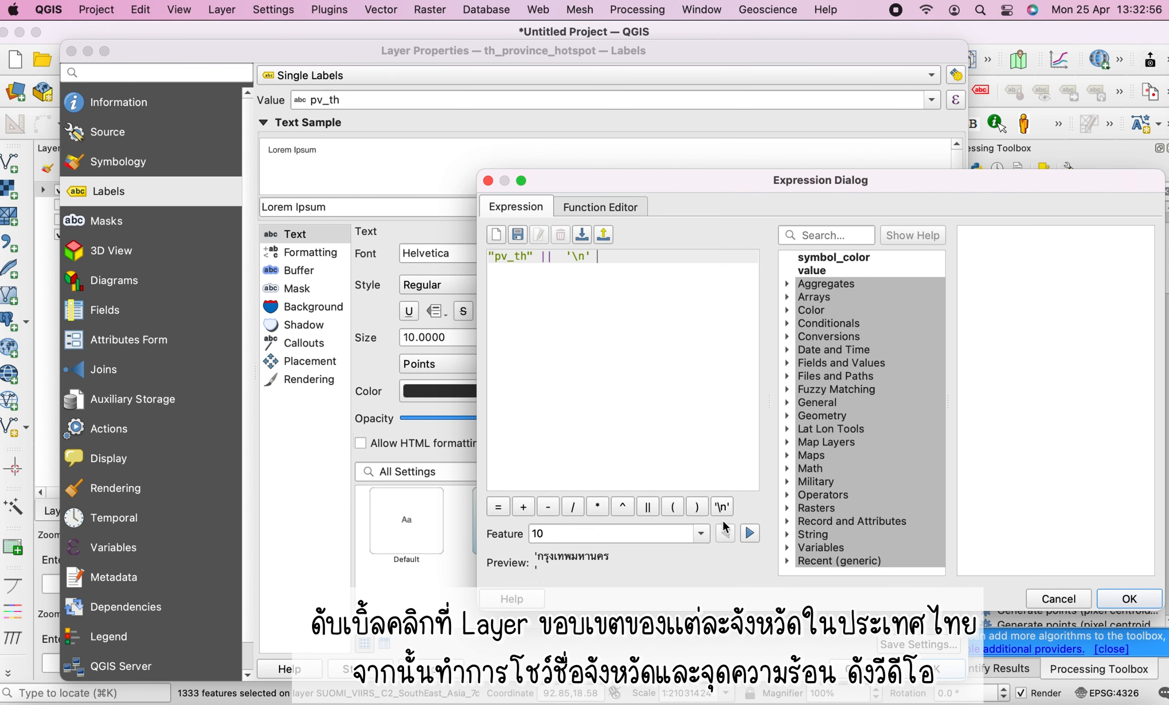
pyautogui.click(648, 507)
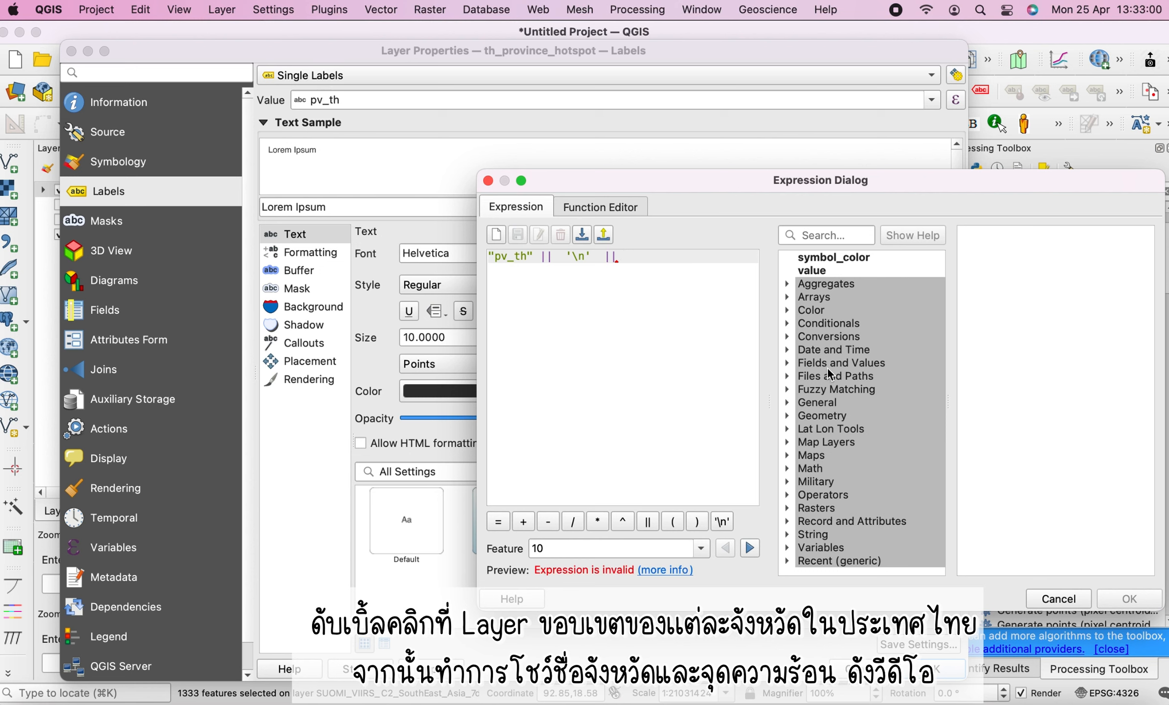
pyautogui.click(828, 363)
pyautogui.click(788, 364)
pyautogui.click(853, 494)
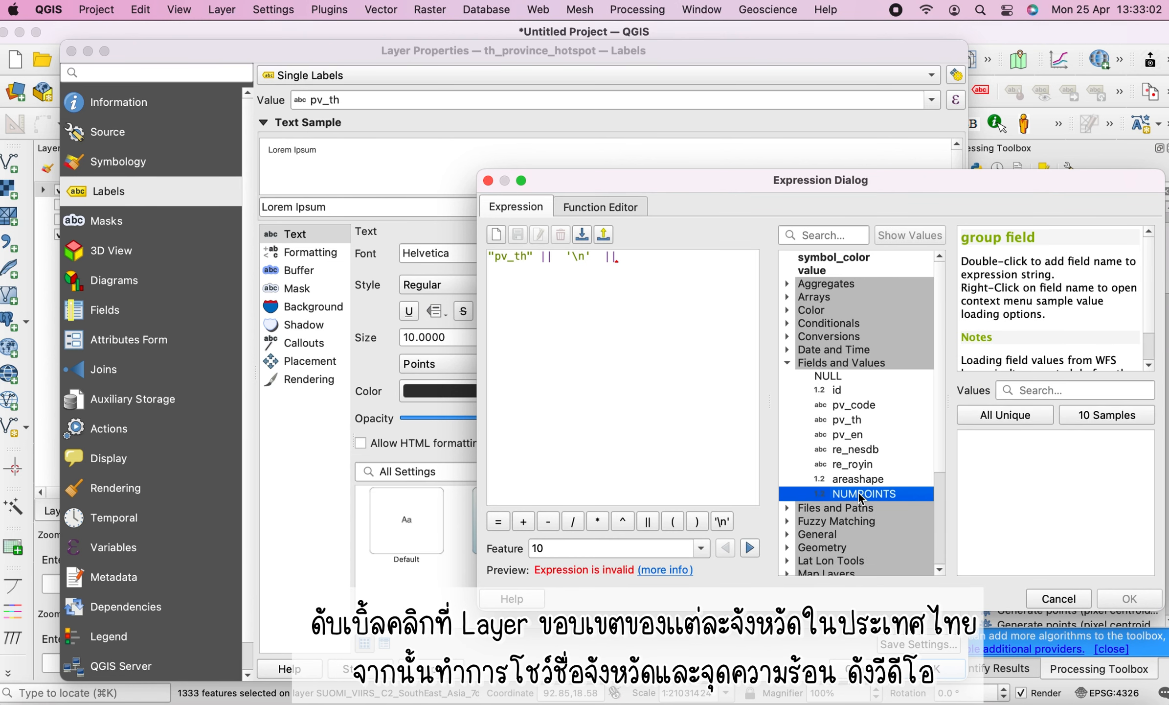
pyautogui.doubleClick(853, 495)
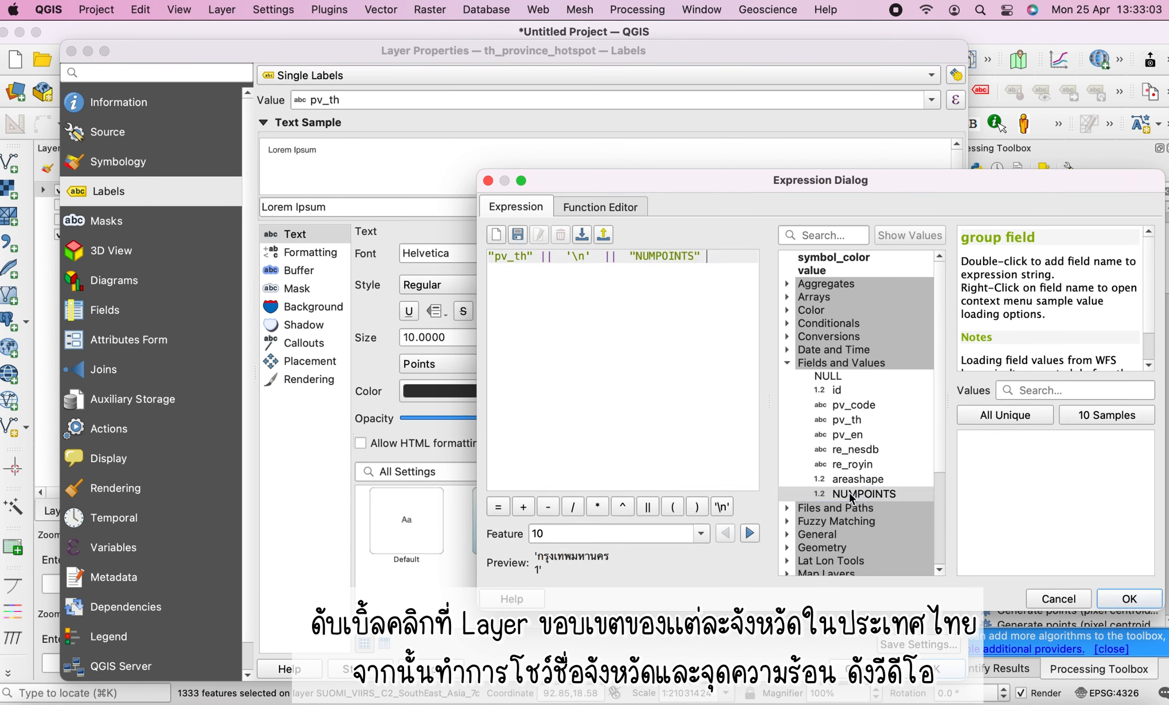
pyautogui.click(652, 511)
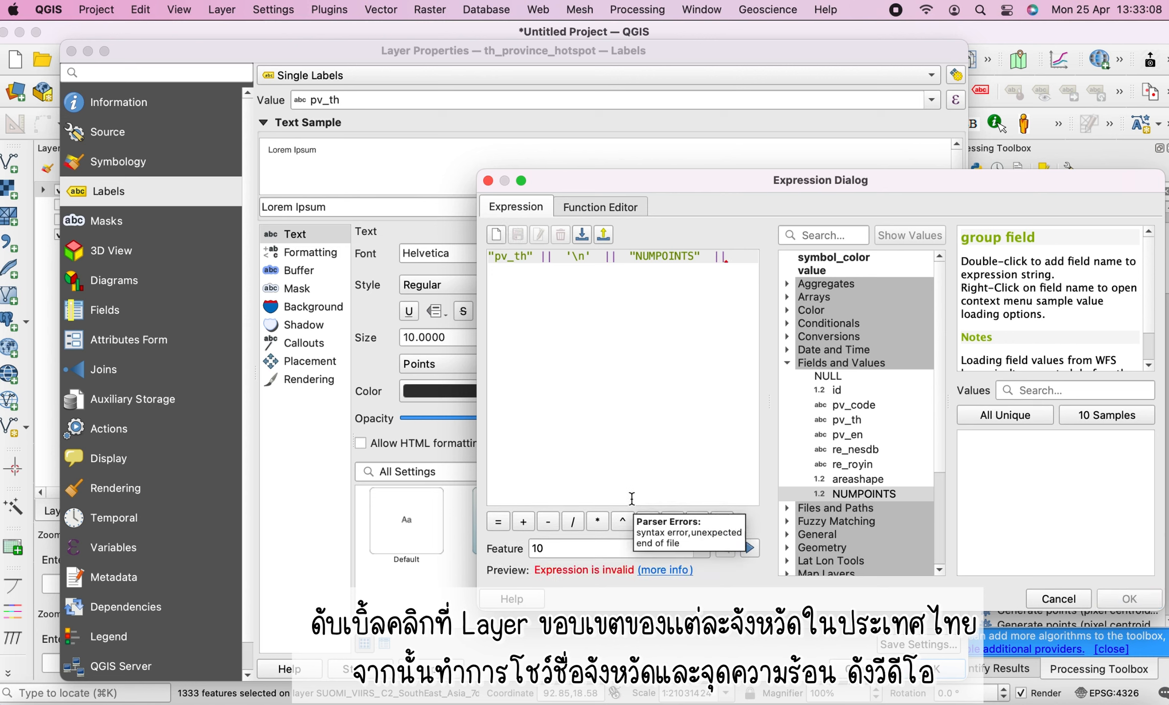
pyautogui.write('ง')
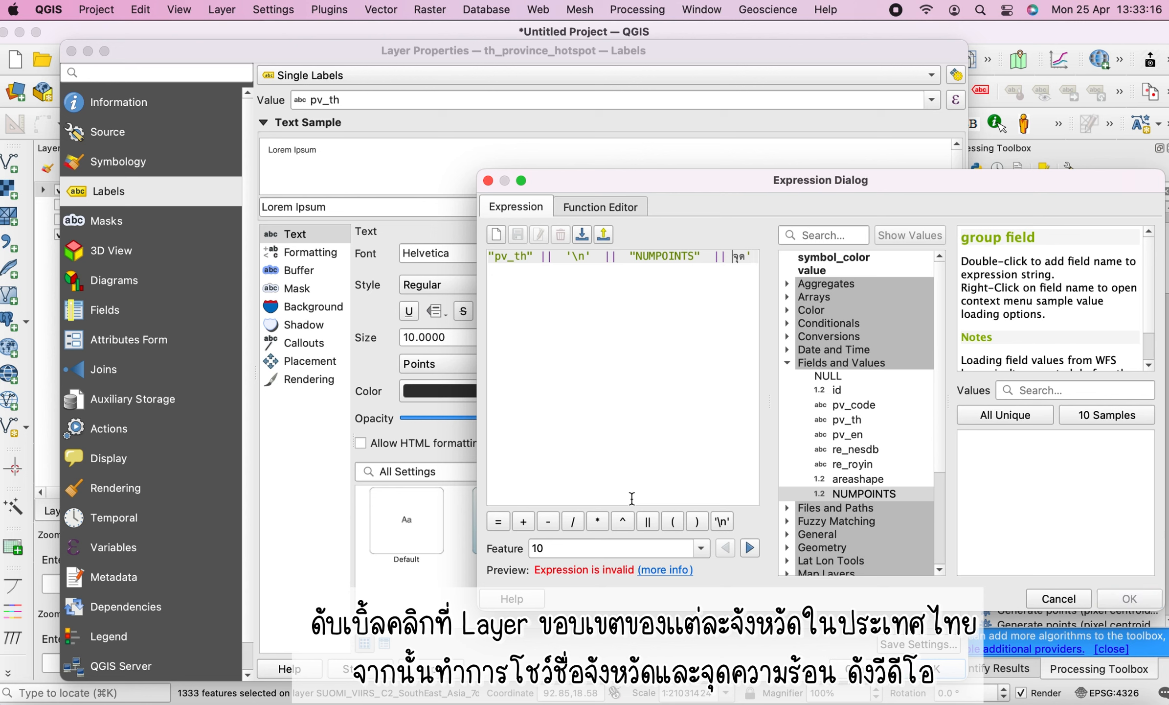
pyautogui.write("'")
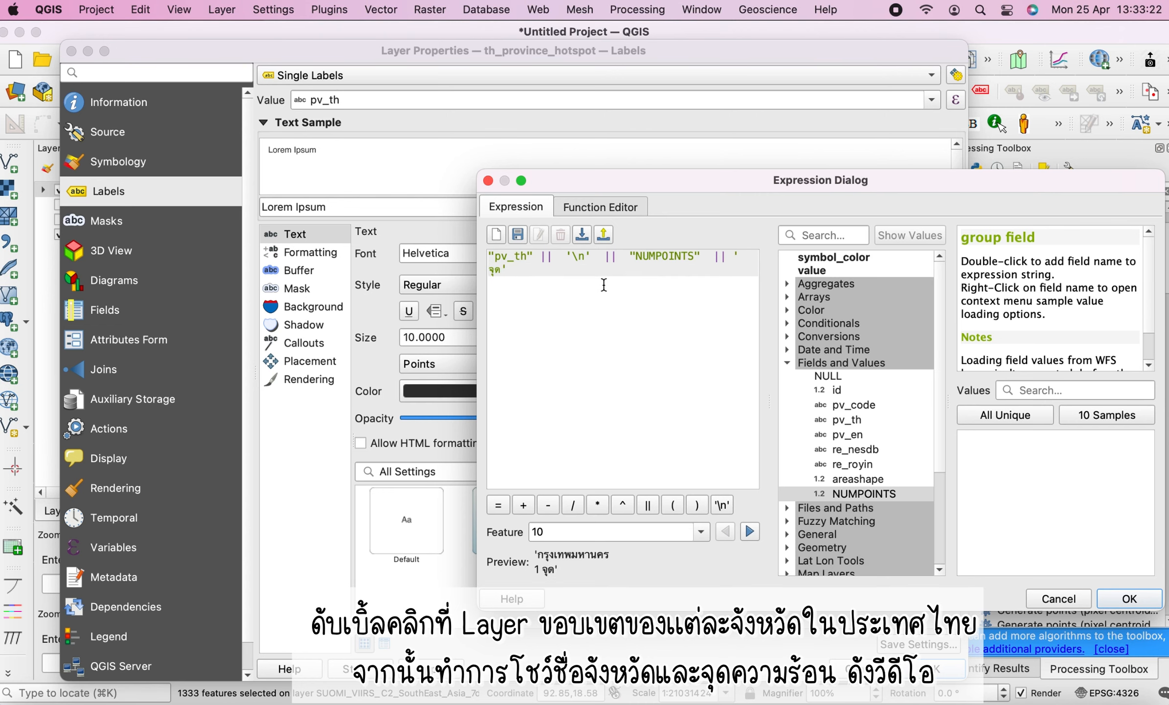
pyautogui.click(1129, 598)
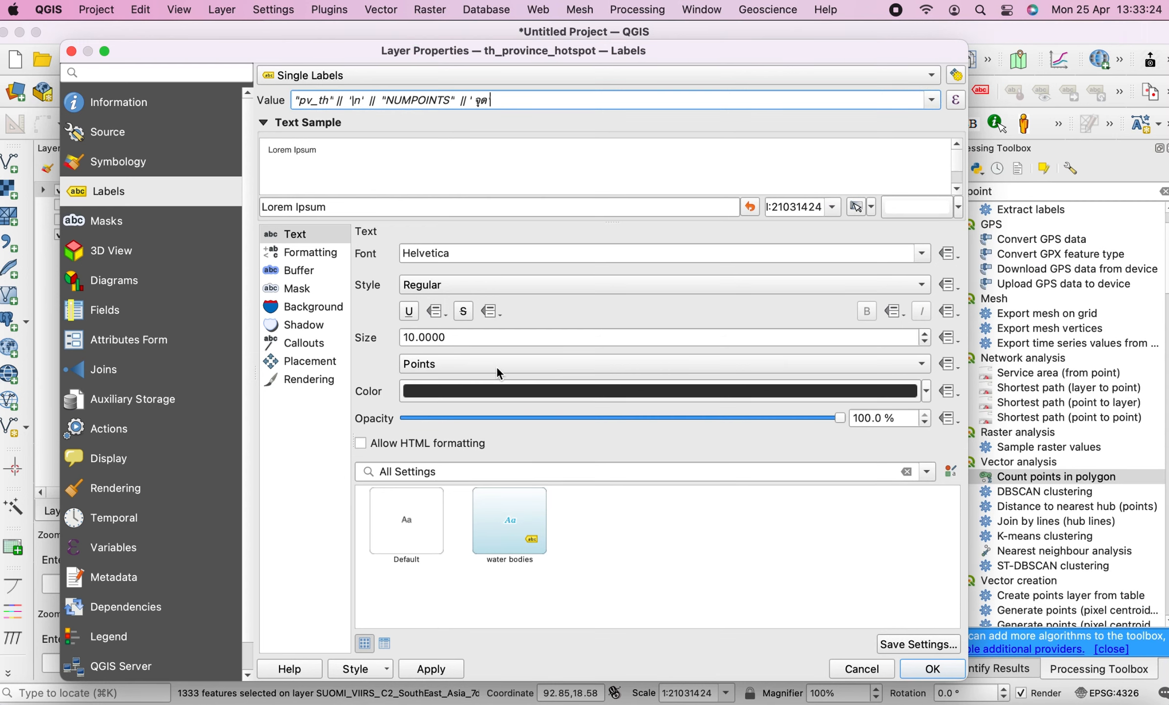
# Set the label font to Kanit and the text size to 7
pyautogui.click(491, 257)
pyautogui.moveTo(492, 257); pyautogui.dragTo(311, 264)
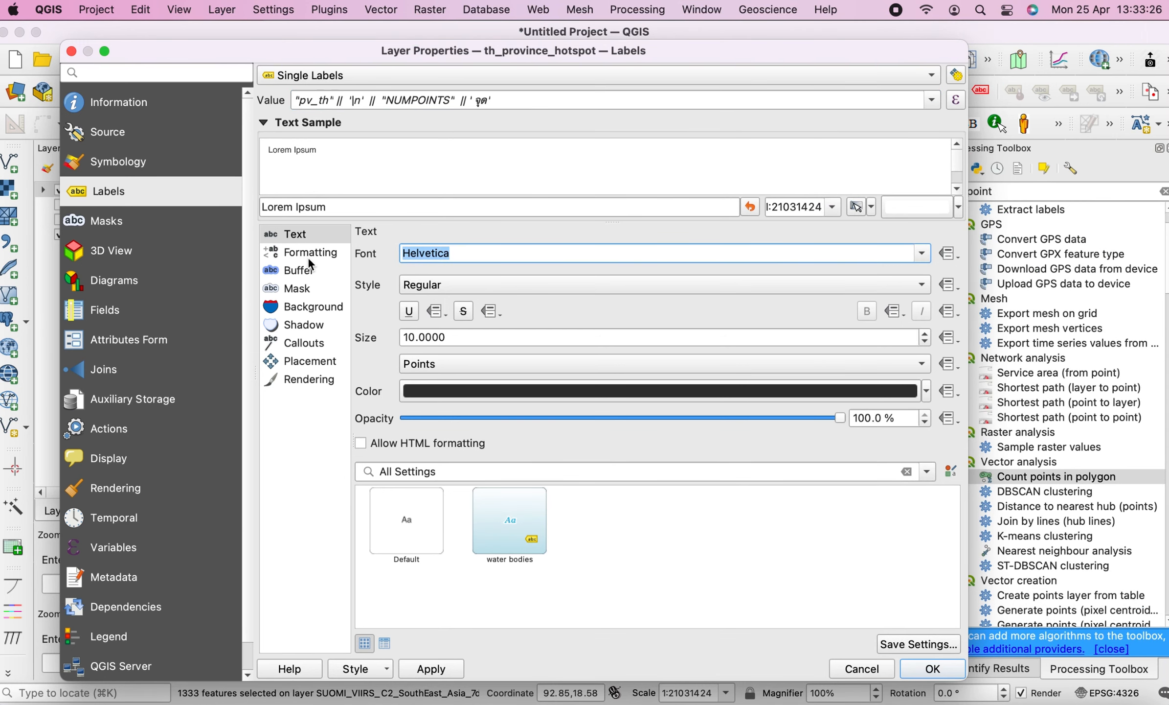
pyautogui.write('kab')
pyautogui.write('nit')
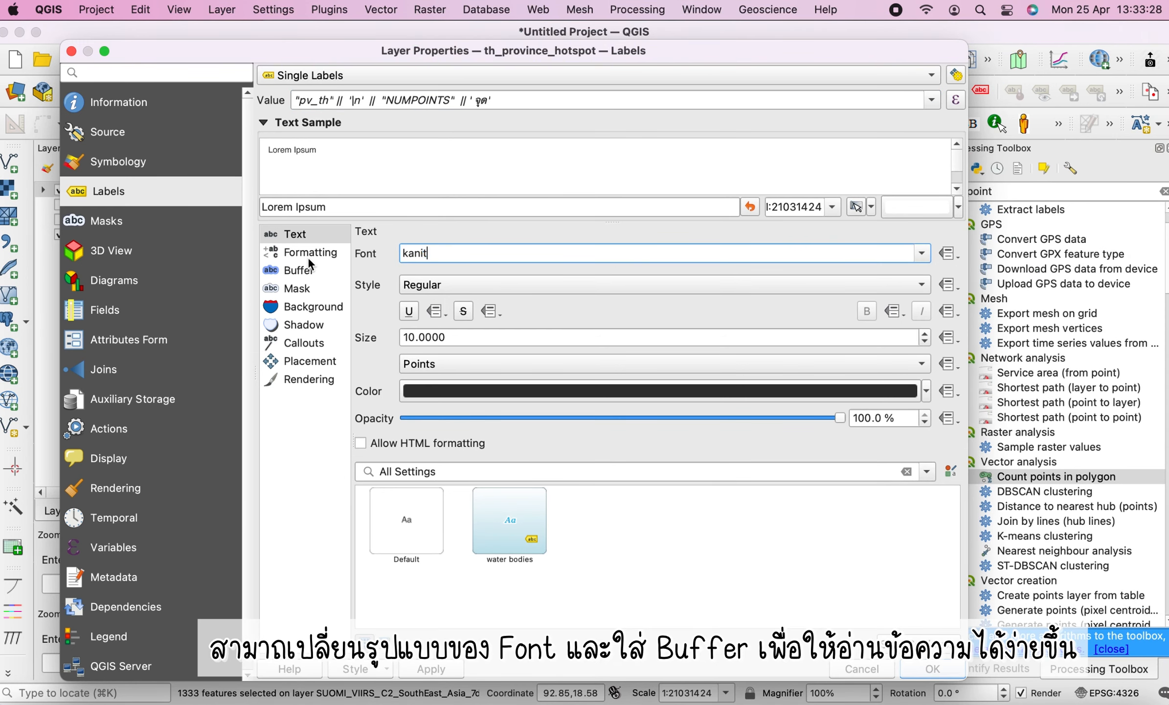
pyautogui.press('Return')
pyautogui.click(141, 195)
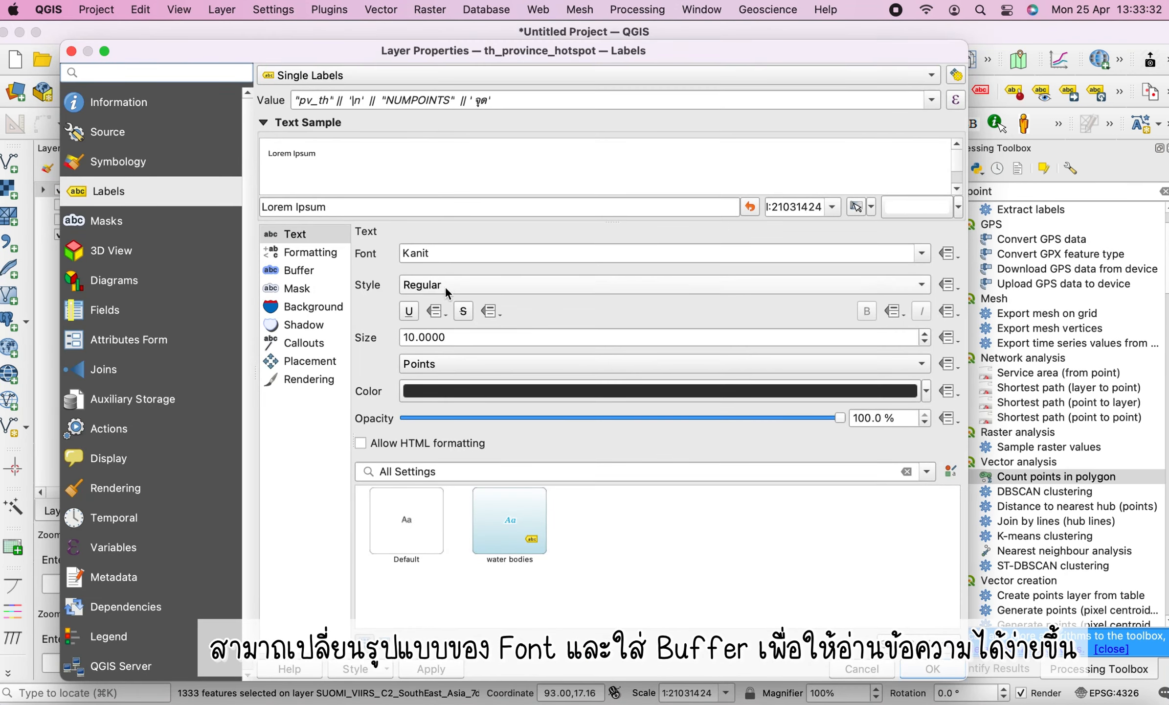
pyautogui.moveTo(459, 338); pyautogui.dragTo(383, 341)
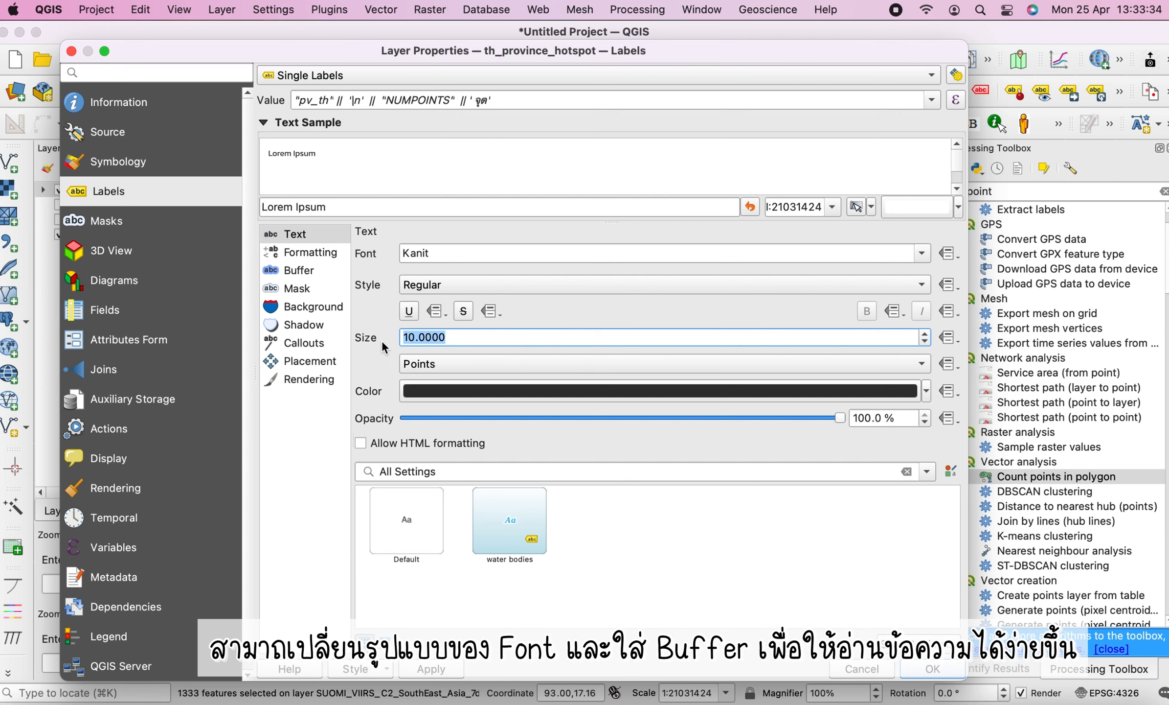
pyautogui.write('7')
# Enable a 0.5 mm text buffer for the labels and apply the layer properties
pyautogui.click(326, 272)
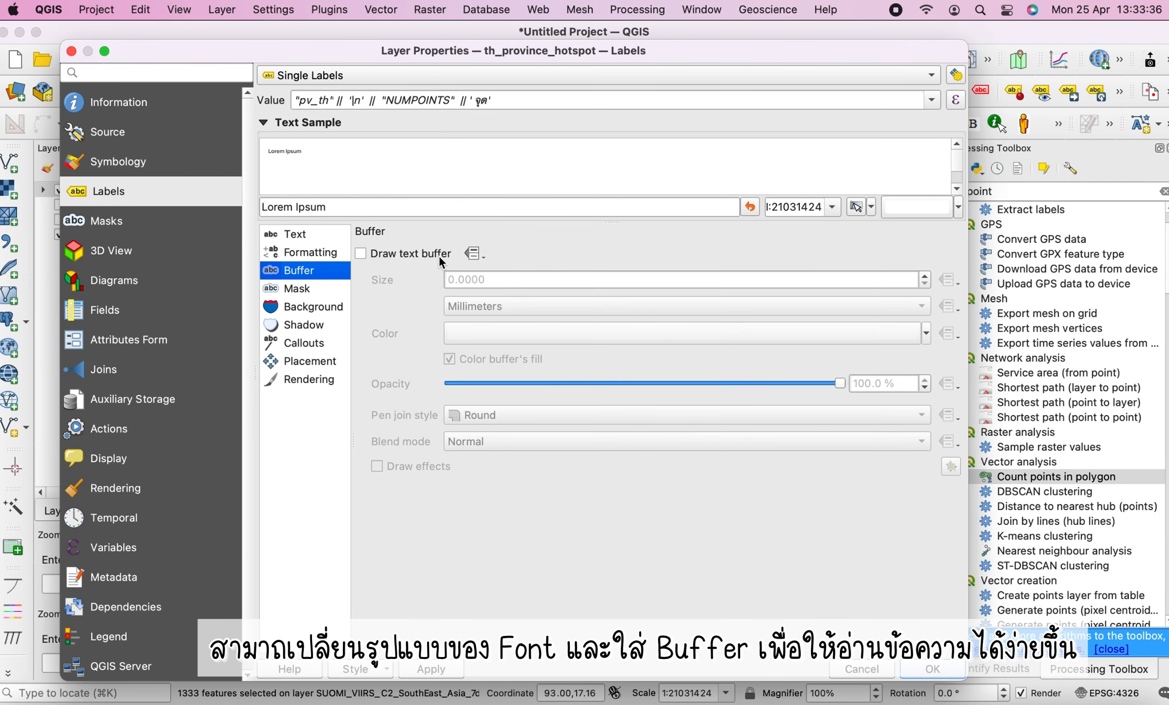
pyautogui.click(439, 254)
pyautogui.moveTo(462, 280); pyautogui.dragTo(574, 279)
pyautogui.press('BackSpace')
pyautogui.press('BackSpace')
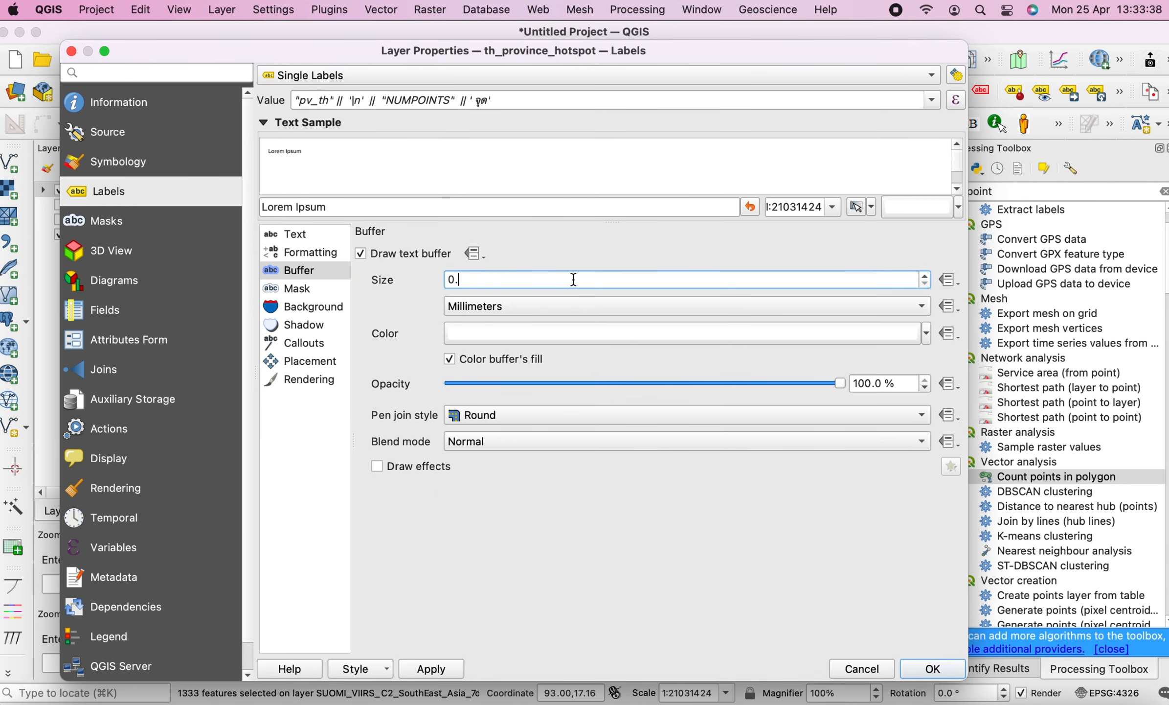
pyautogui.write('5')
pyautogui.press('Return')
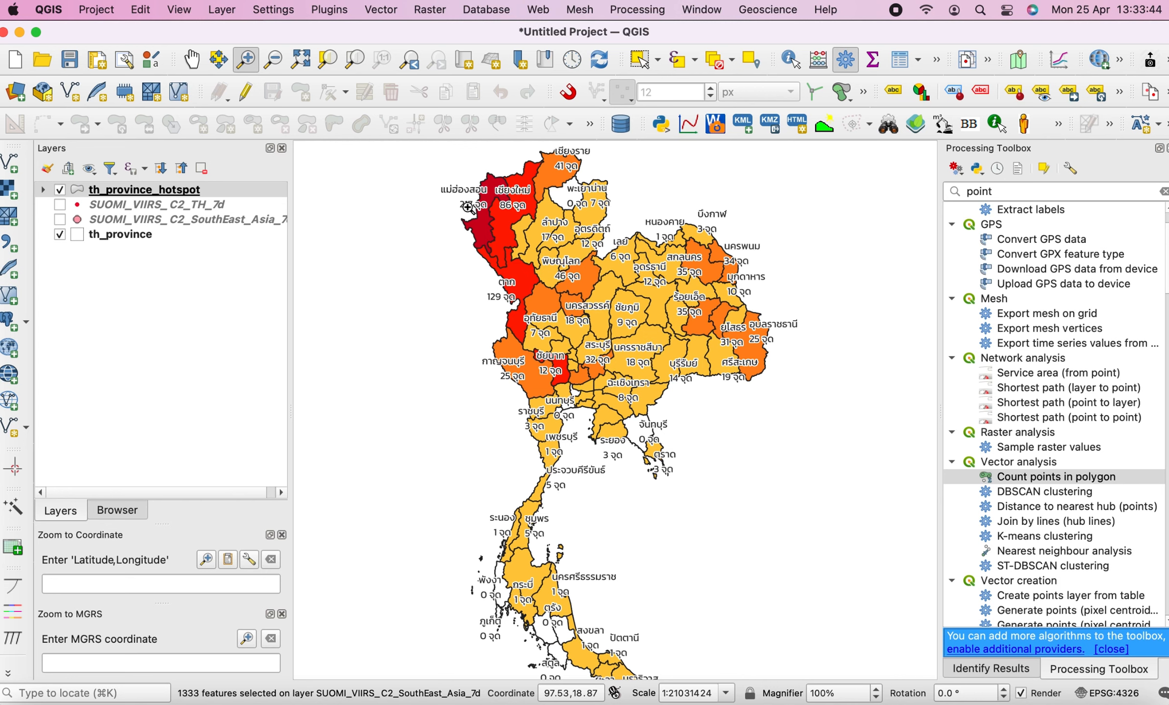
pyautogui.moveTo(465, 200); pyautogui.dragTo(745, 417)
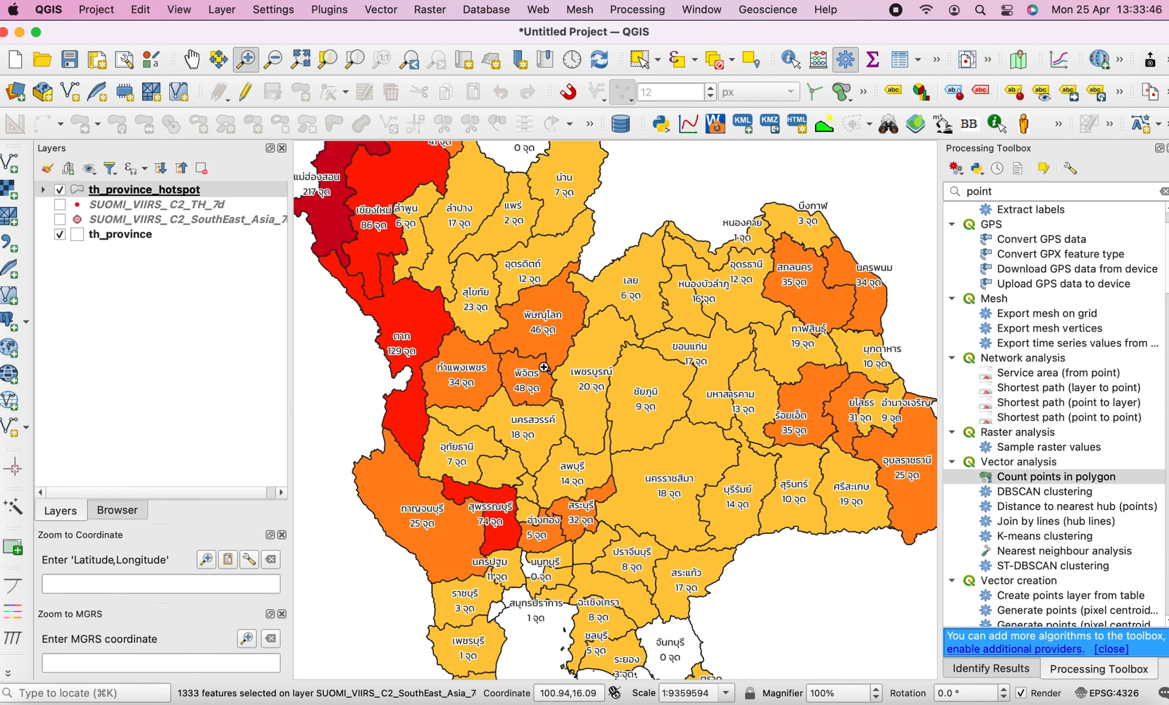
pyautogui.click(1164, 191)
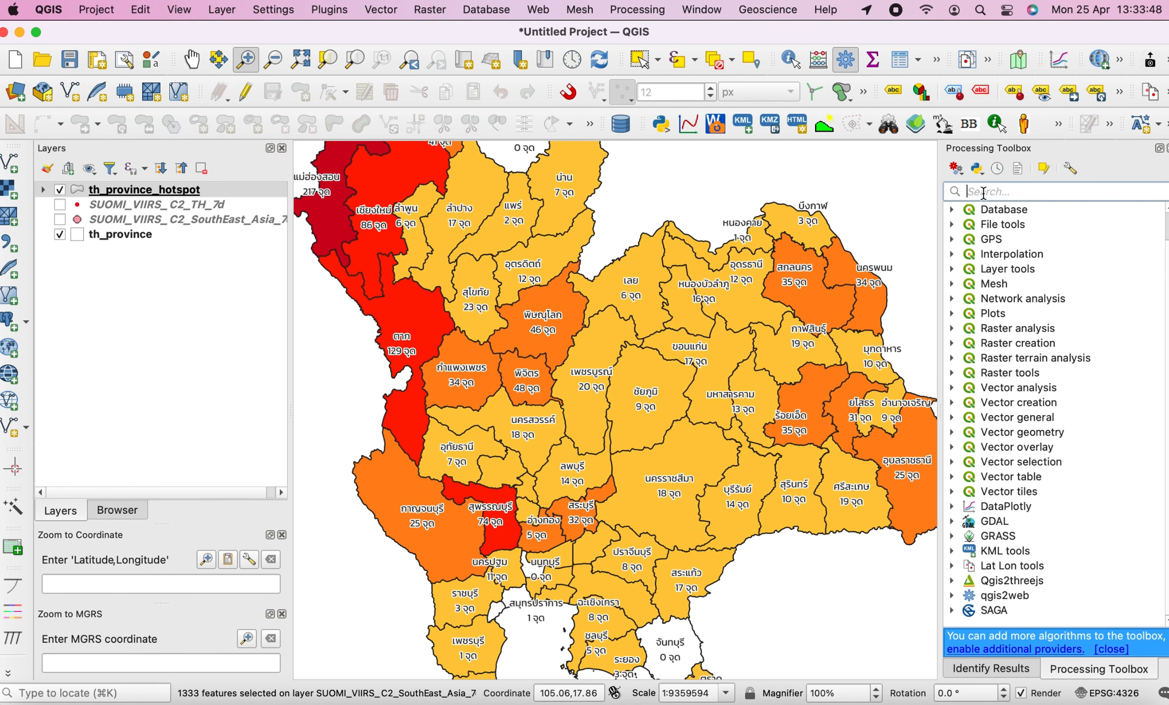
pyautogui.moveTo(942, 195); pyautogui.dragTo(997, 195)
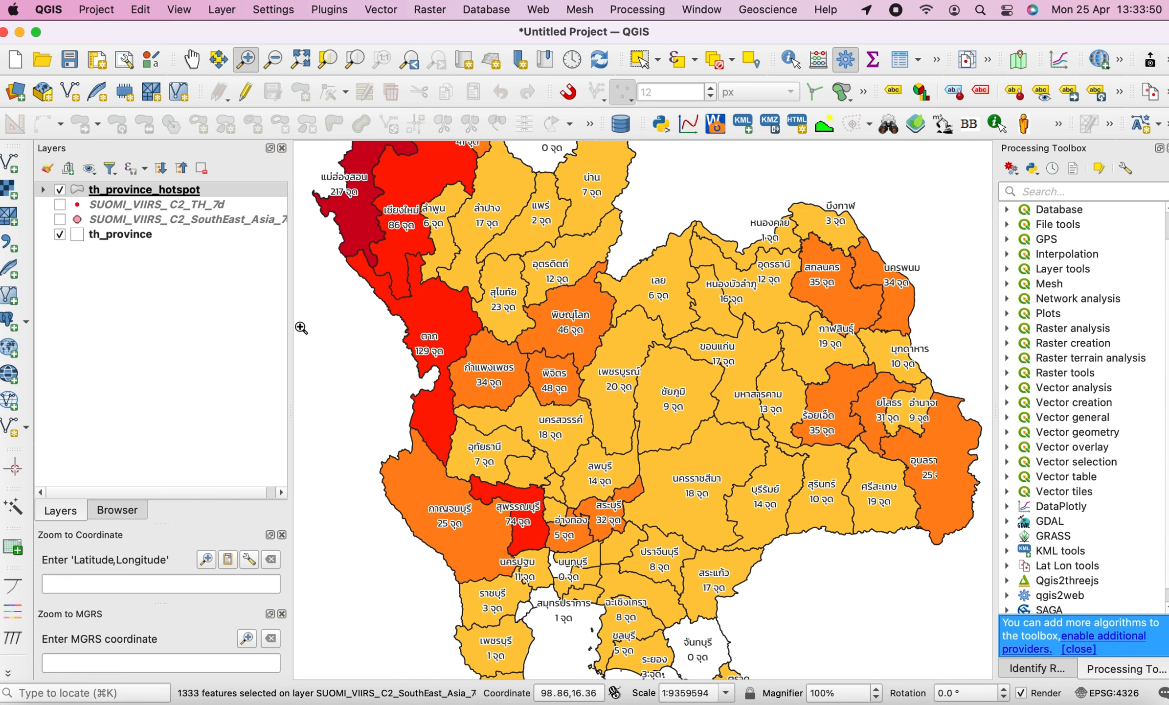
pyautogui.moveTo(292, 320); pyautogui.dragTo(191, 319)
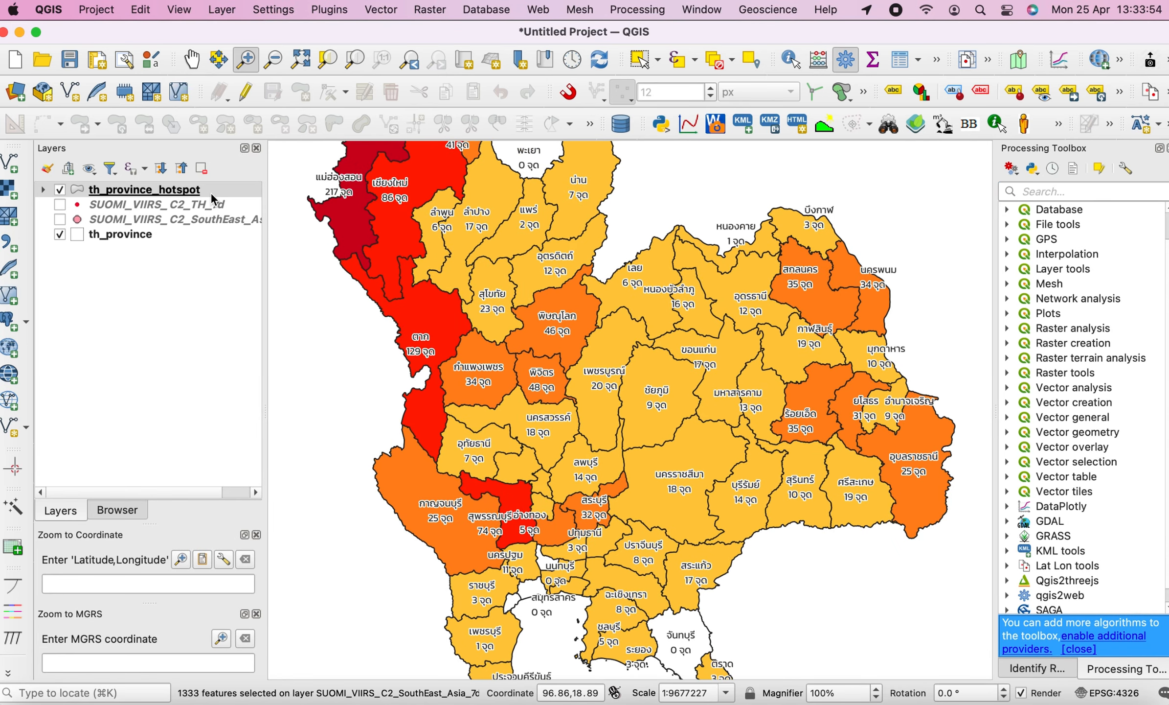
pyautogui.click(211, 192)
pyautogui.rightClick(212, 192)
pyautogui.click(221, 201)
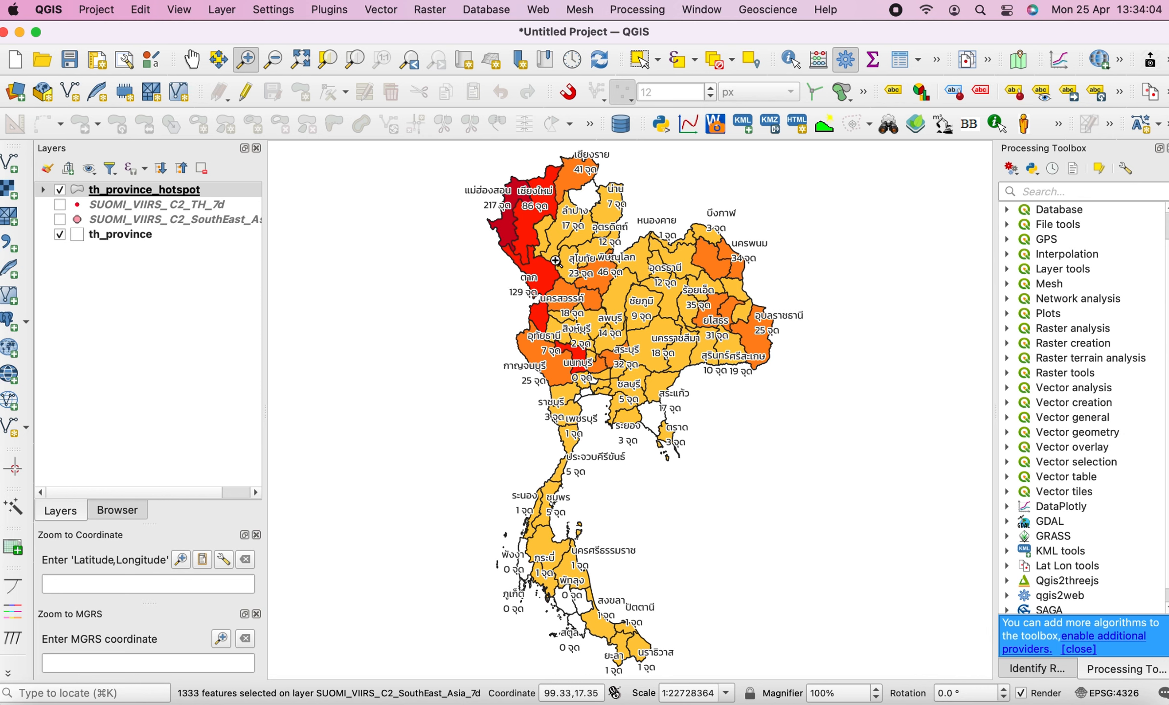
pyautogui.moveTo(477, 182); pyautogui.dragTo(767, 405)
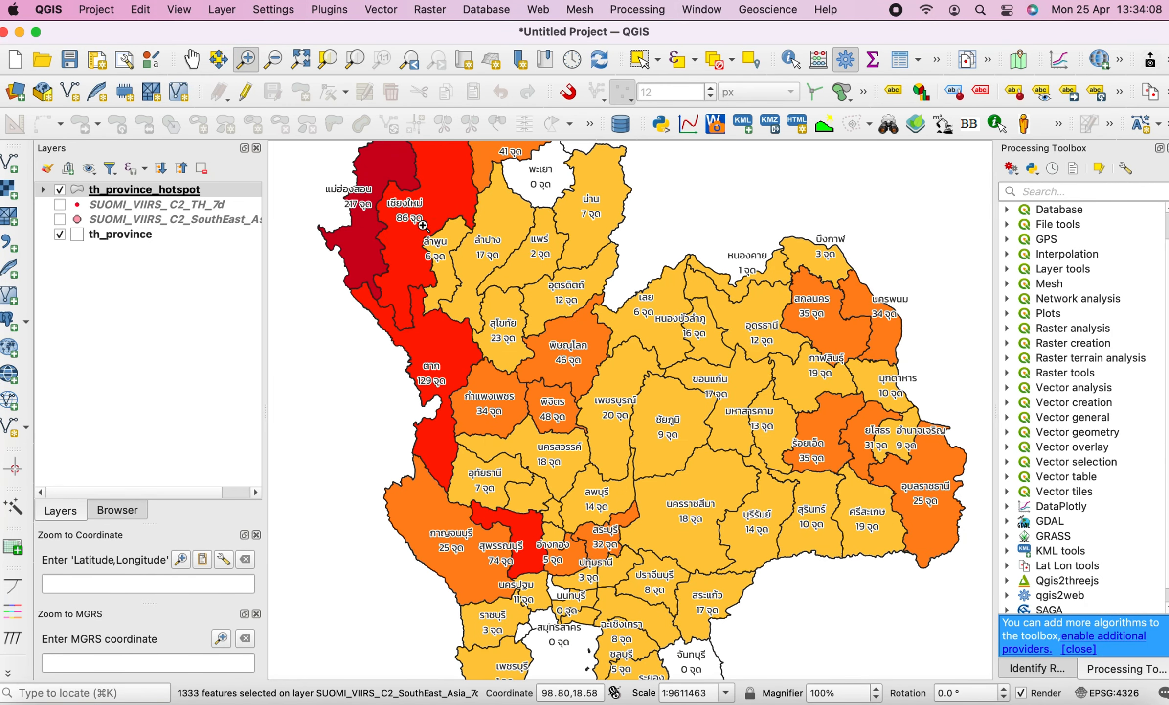
# Open th_province_hotspot's attribute table and sort it by NUMPOINTS in descending order to review counts
pyautogui.click(203, 191)
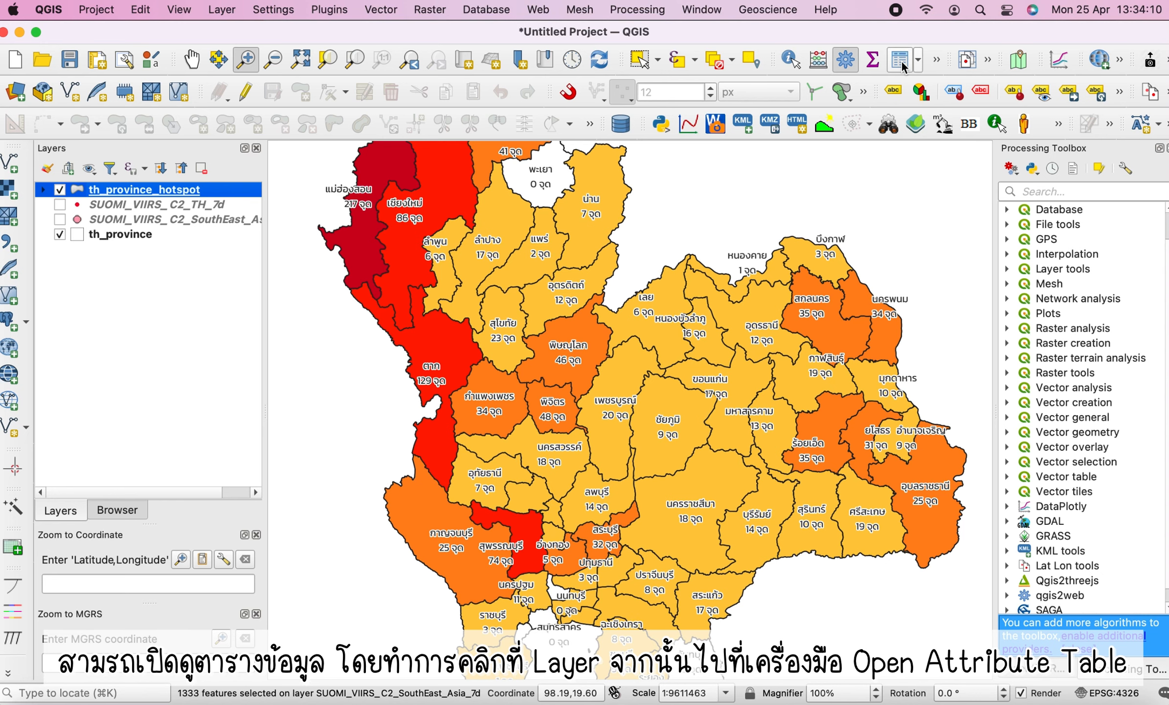
pyautogui.click(902, 60)
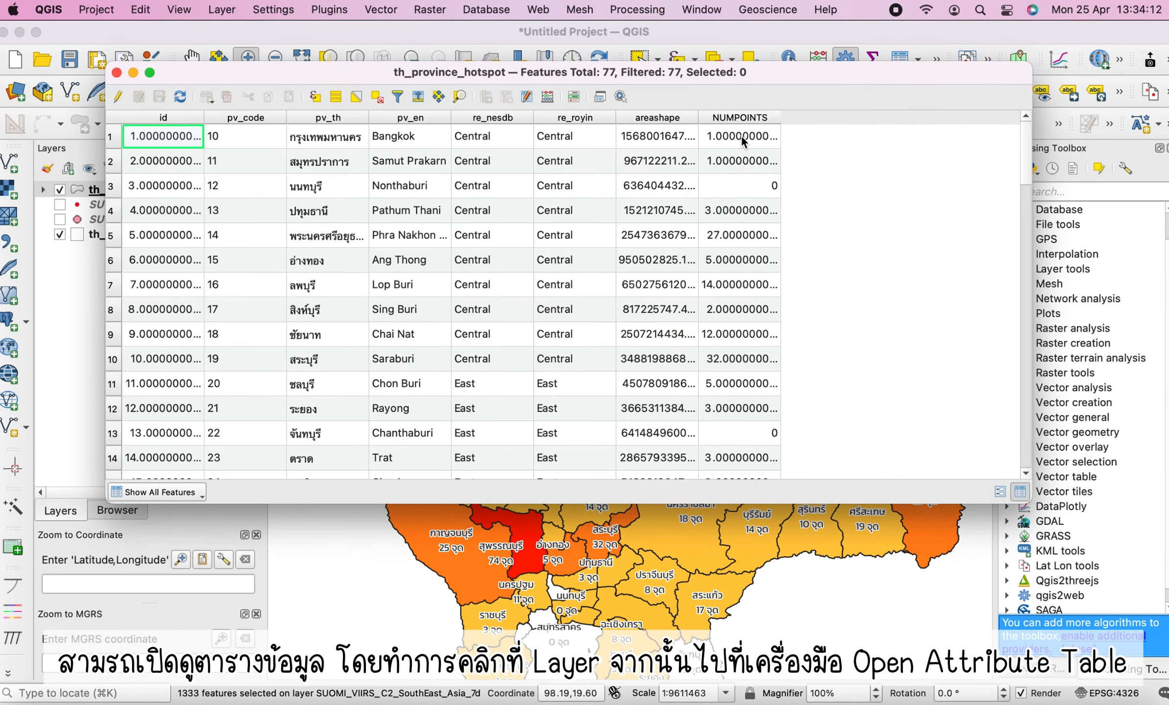
pyautogui.click(757, 117)
pyautogui.scroll(-5, 758, 302)
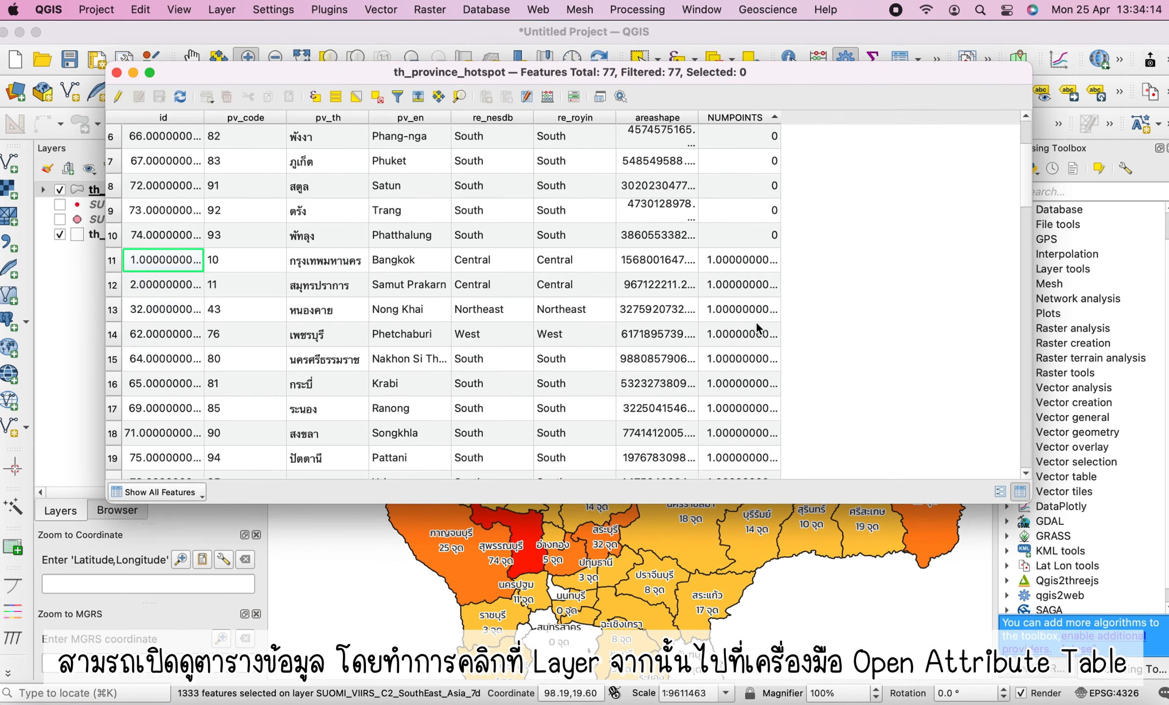
pyautogui.click(741, 118)
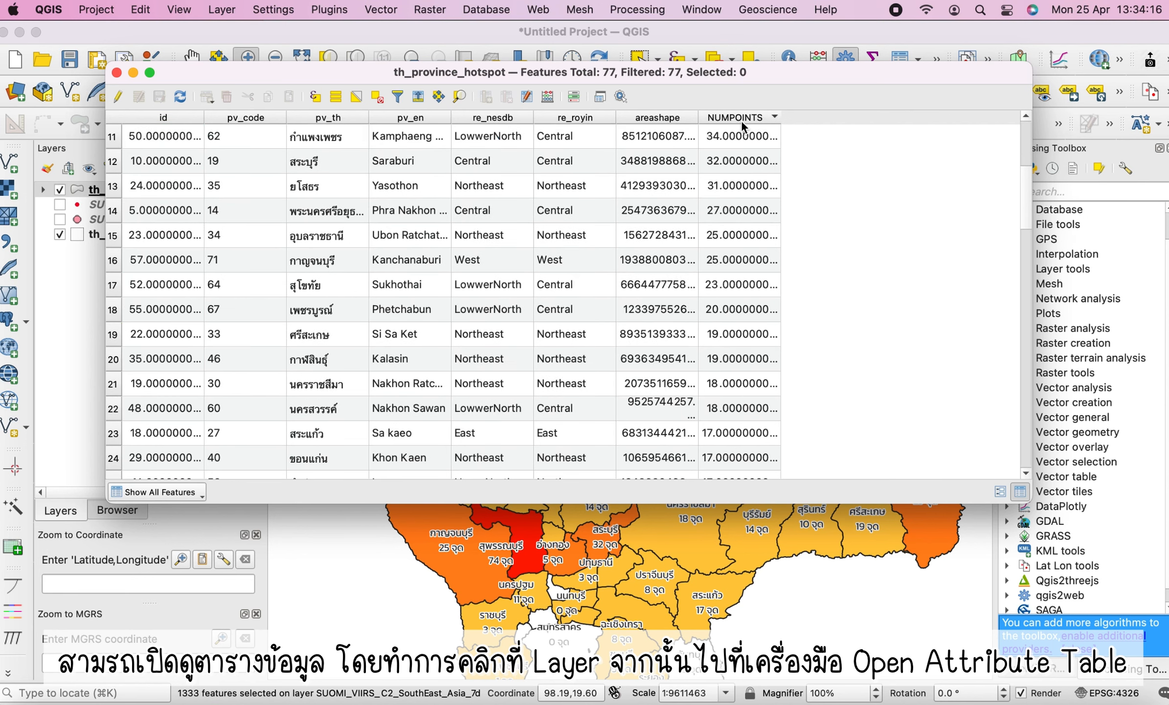
pyautogui.scroll(5, 750, 169)
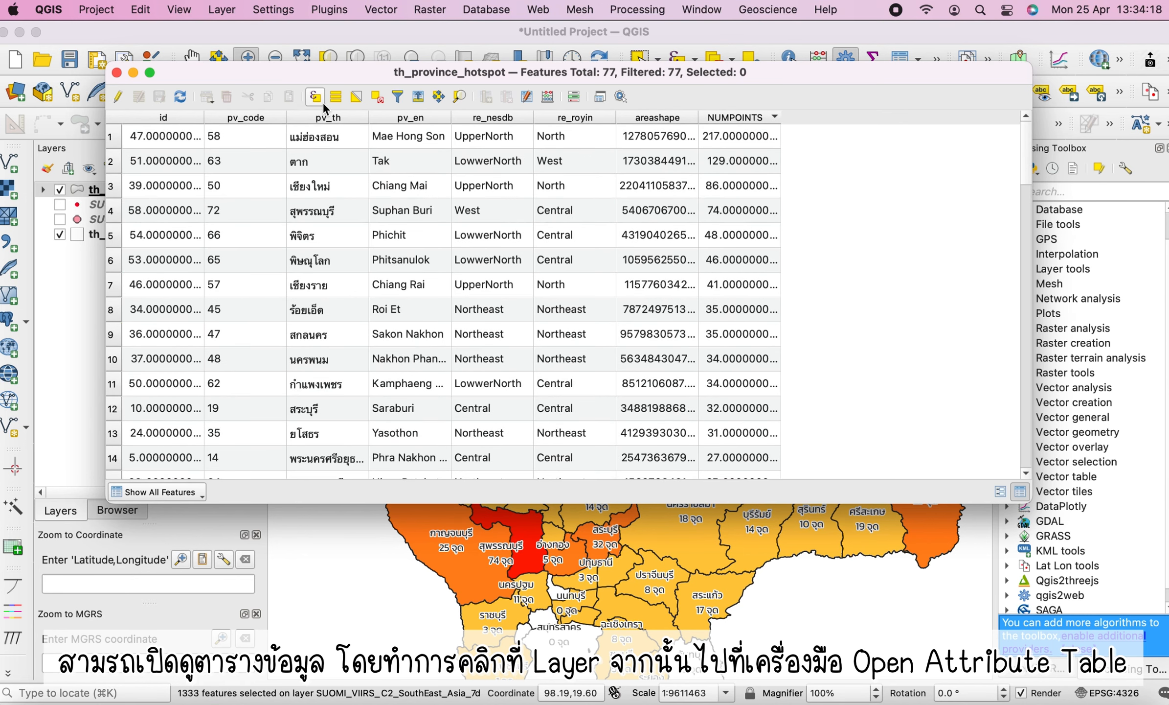
pyautogui.click(766, 167)
pyautogui.click(762, 182)
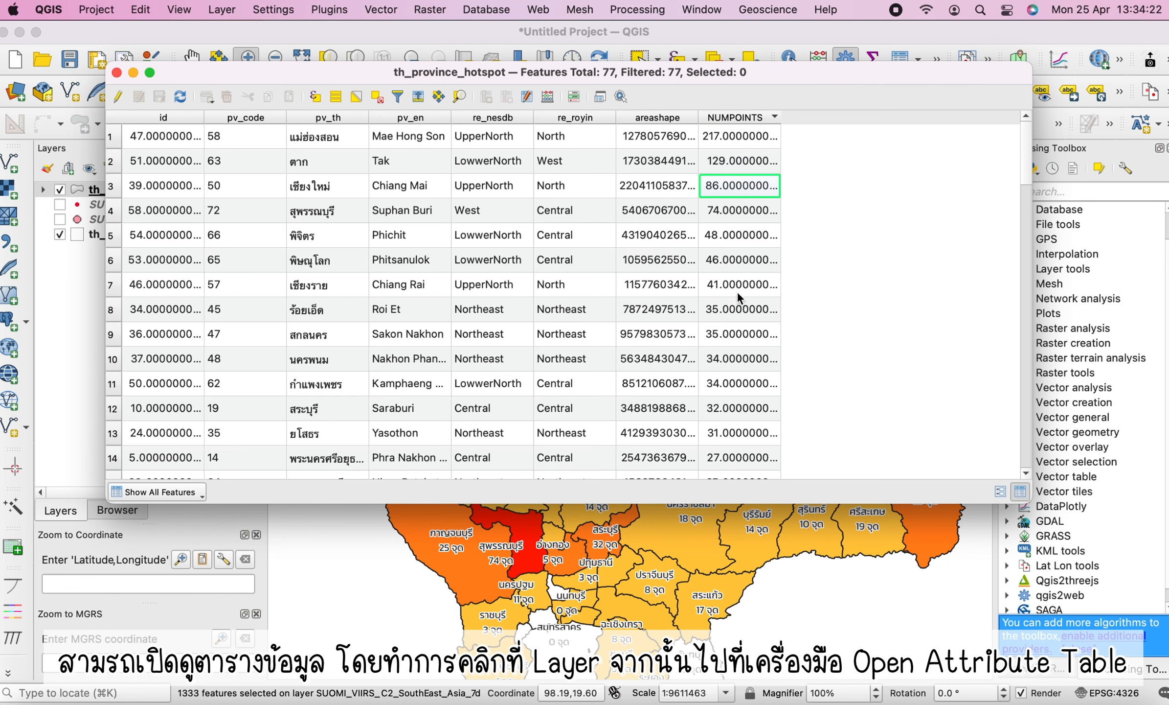
pyautogui.click(117, 73)
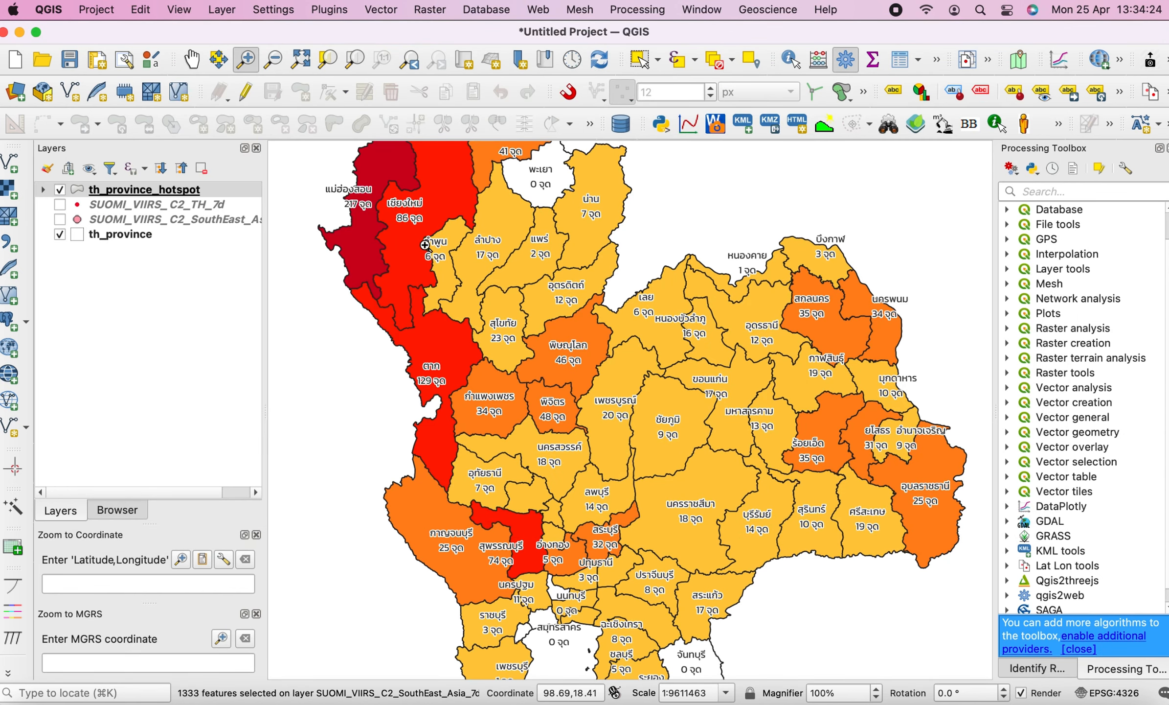
# Hide the th_province_hotspot layer and show the SUOMI_VIIRS_C2_TH_7d fire point layer
pyautogui.click(60, 190)
pyautogui.click(60, 204)
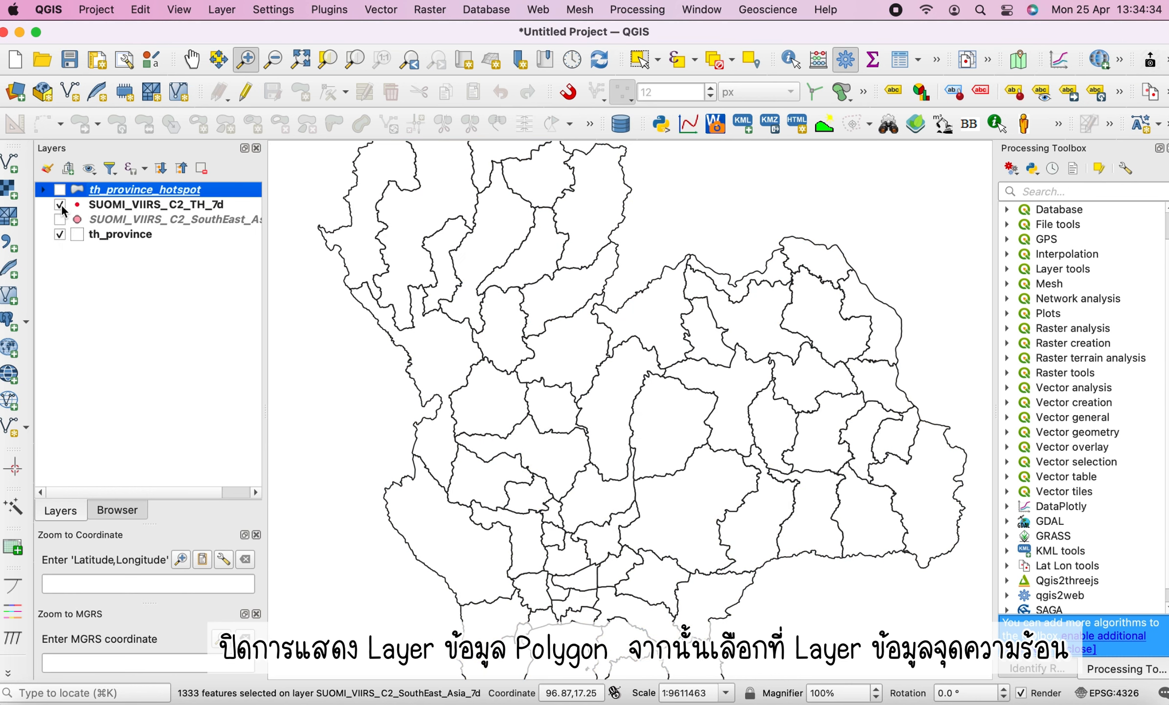
pyautogui.rightClick(141, 205)
pyautogui.click(210, 211)
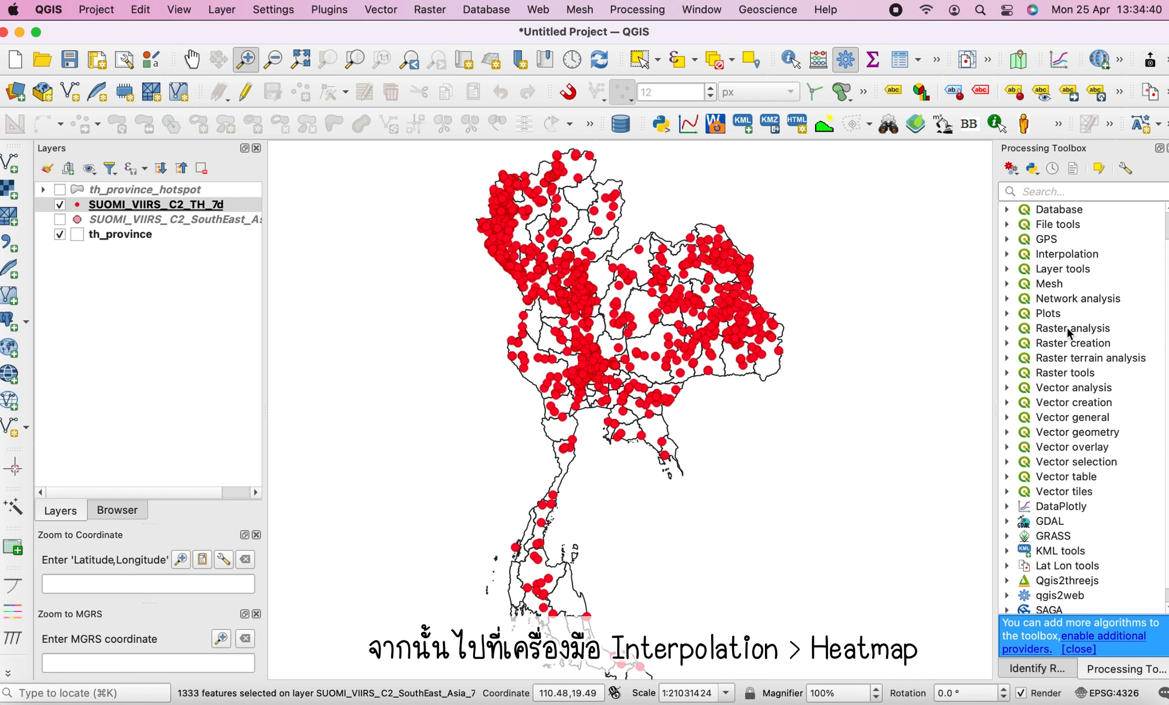
# Open the Heatmap (Kernel Density Estimation) tool with SUOMI_VIIRS_C2_TH_7d as the point layer
pyautogui.scroll(2, 1070, 333)
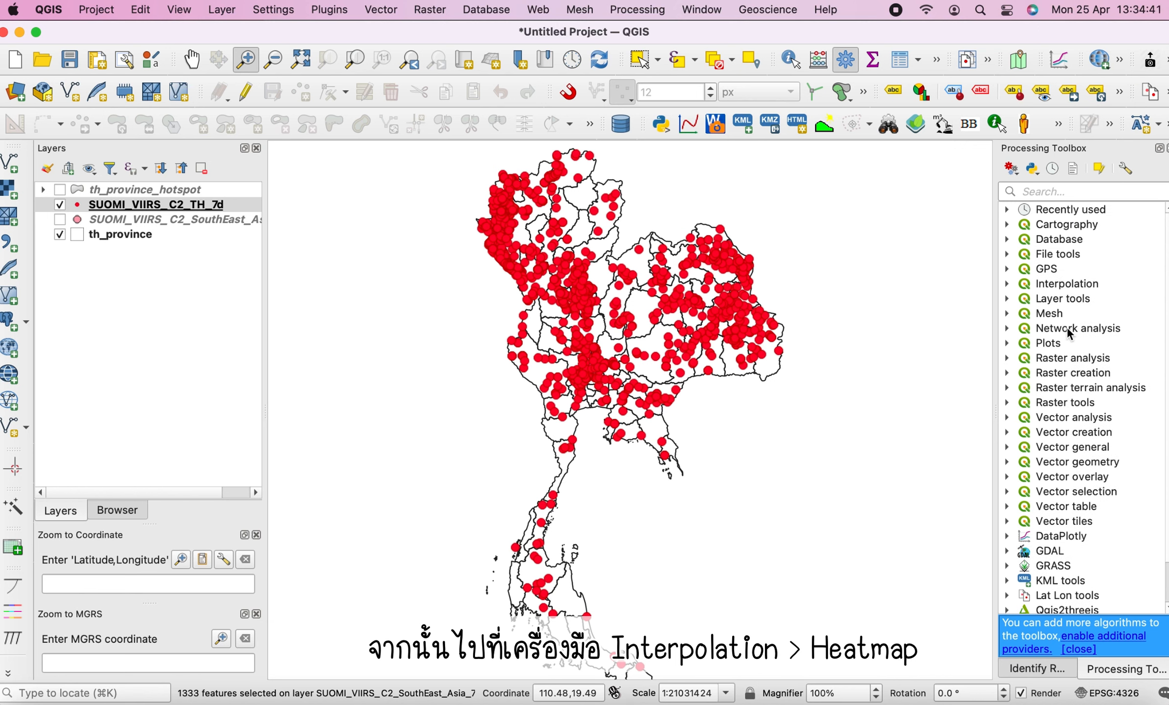
pyautogui.click(1008, 283)
pyautogui.click(1068, 285)
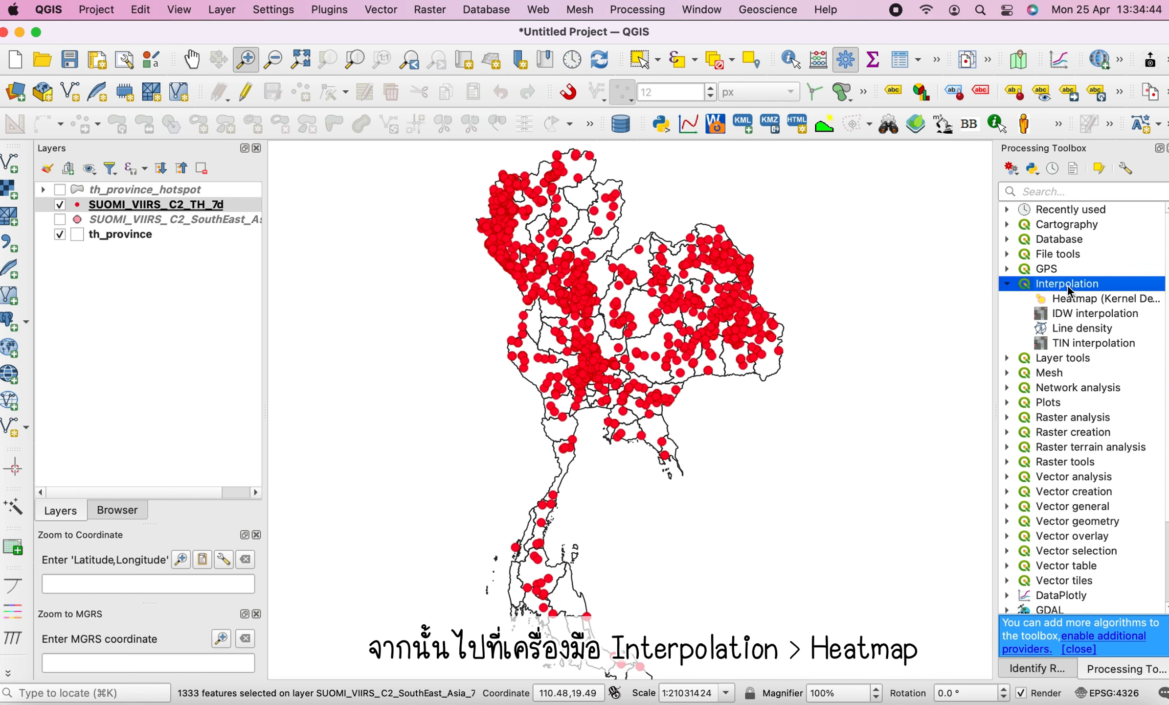
pyautogui.click(1088, 303)
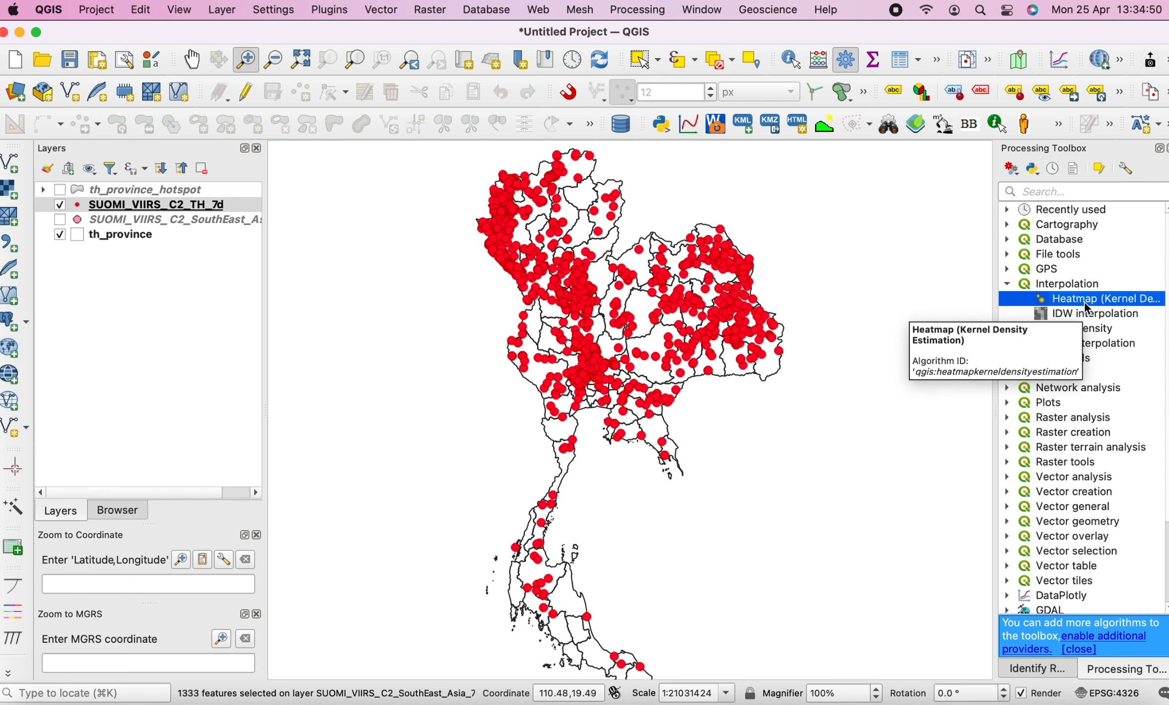
pyautogui.doubleClick(1085, 304)
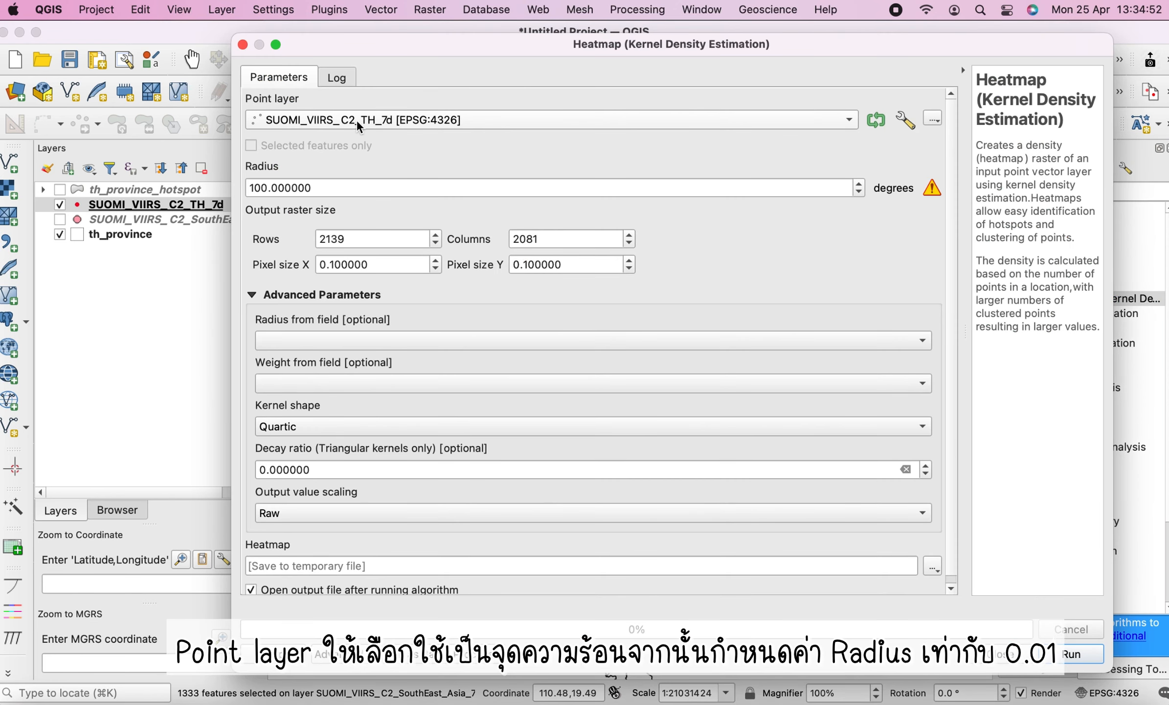
pyautogui.click(308, 124)
pyautogui.click(345, 125)
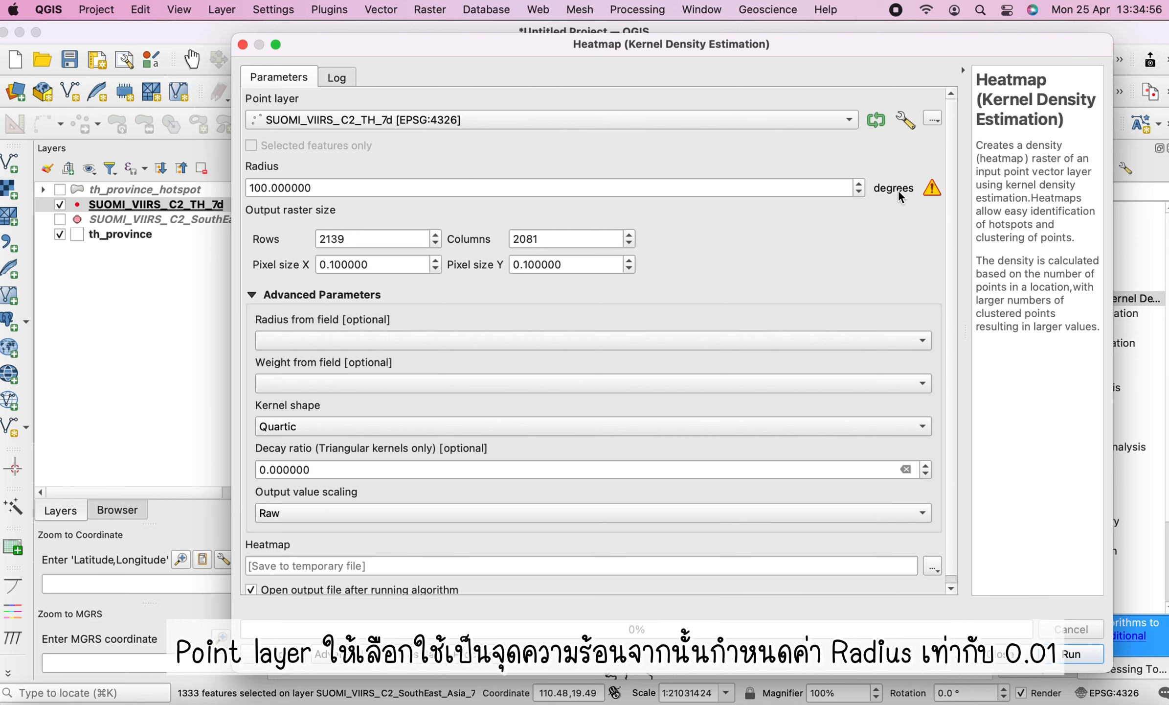
# Set the heatmap radius to 0.1 degrees
pyautogui.moveTo(934, 195)
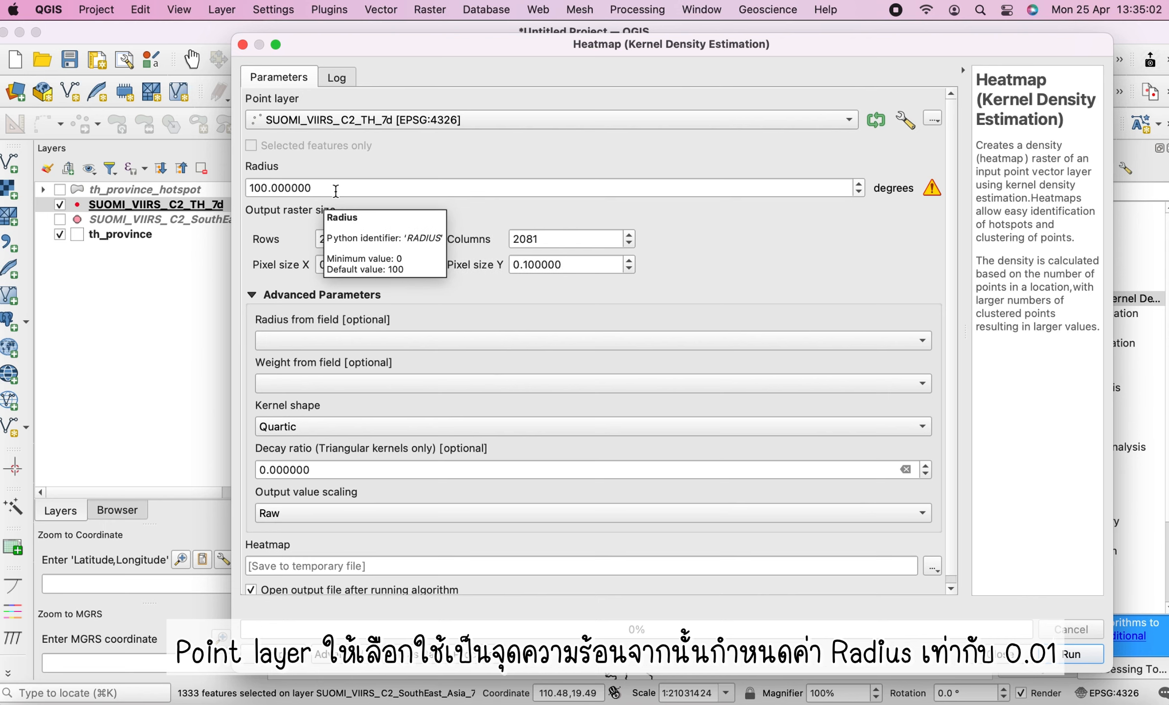
pyautogui.moveTo(337, 190); pyautogui.dragTo(229, 190)
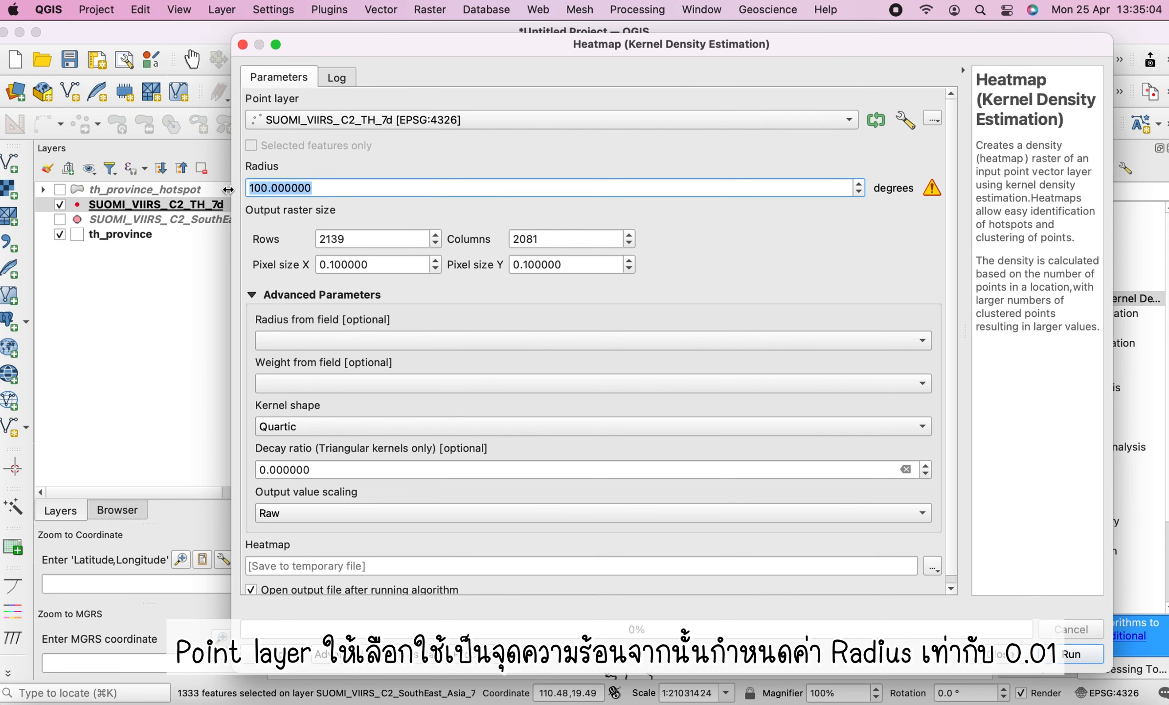
pyautogui.write('0')
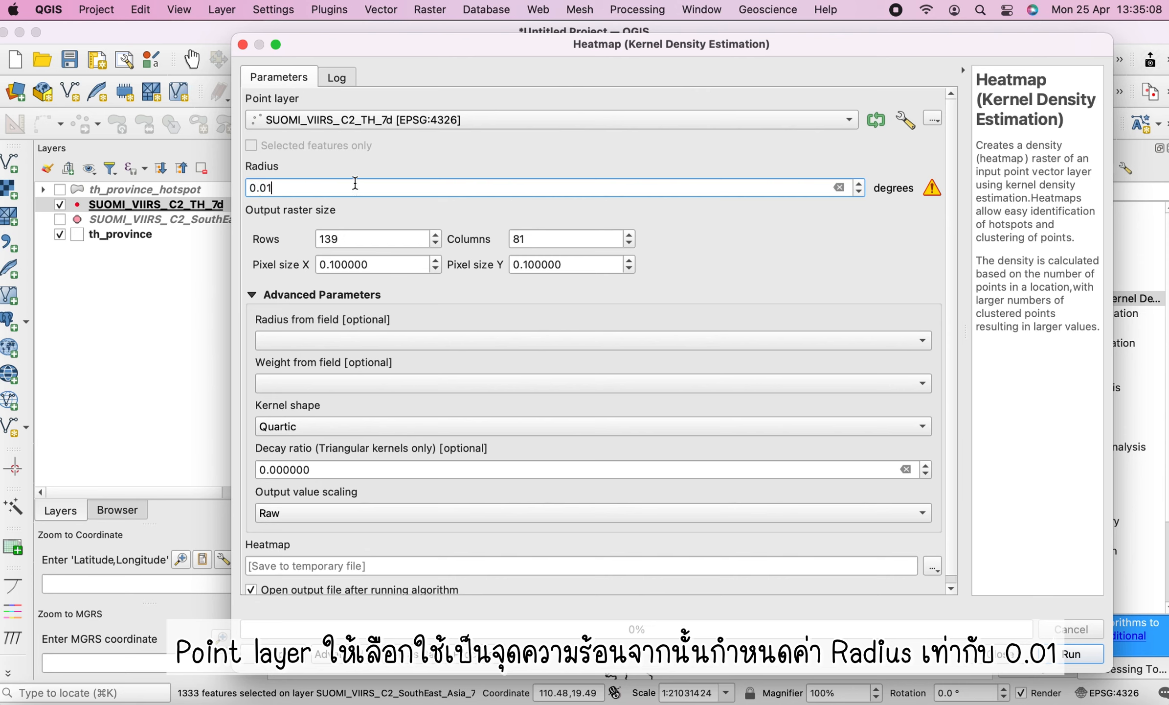
pyautogui.write('.01')
pyautogui.press('BackSpace')
pyautogui.press('BackSpace')
pyautogui.write('1')
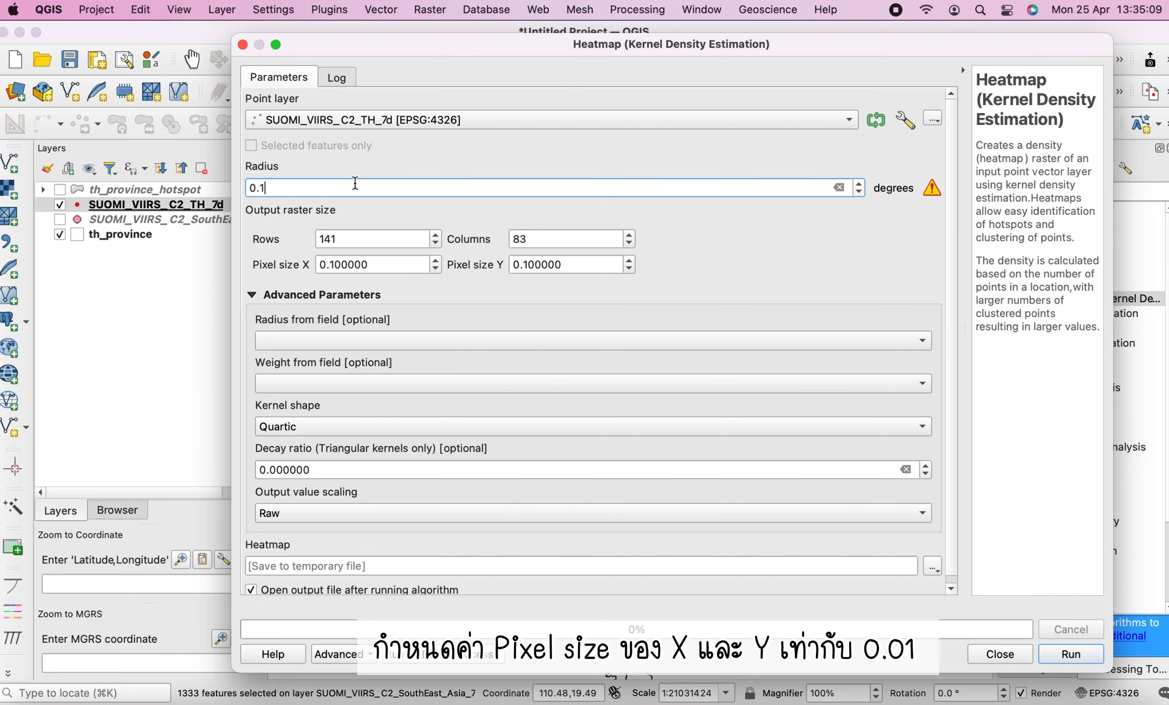
# Set the output pixel size X and Y both to 0.01
pyautogui.click(380, 264)
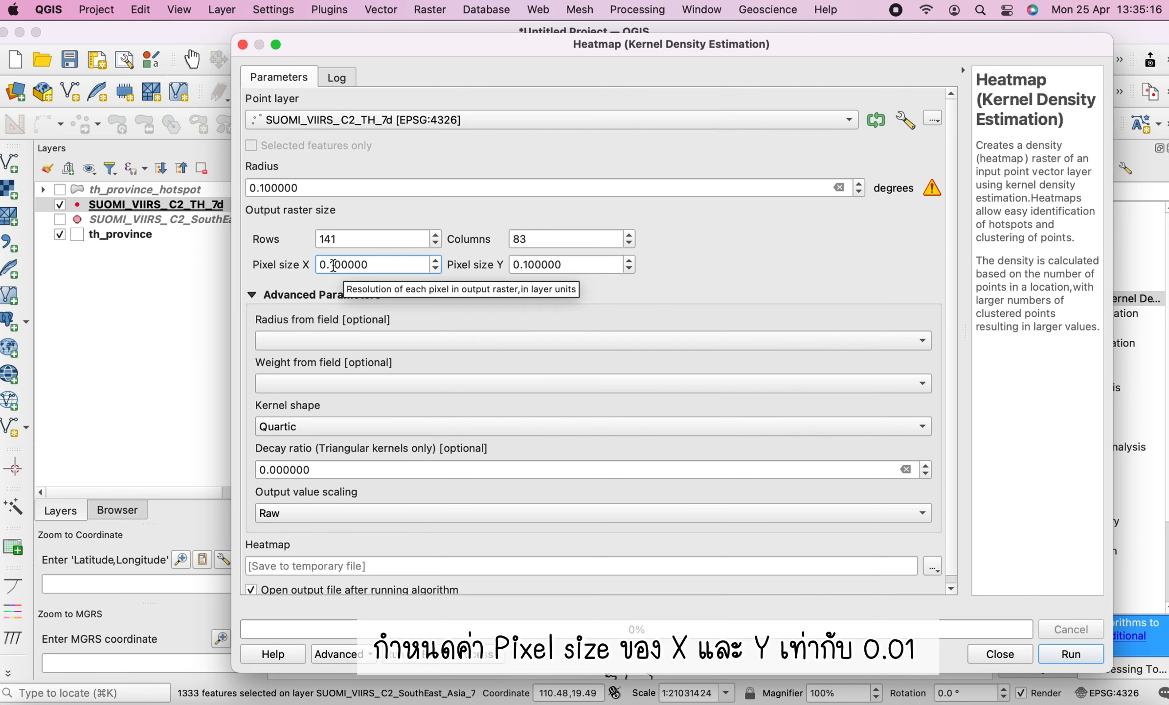
pyautogui.click(334, 264)
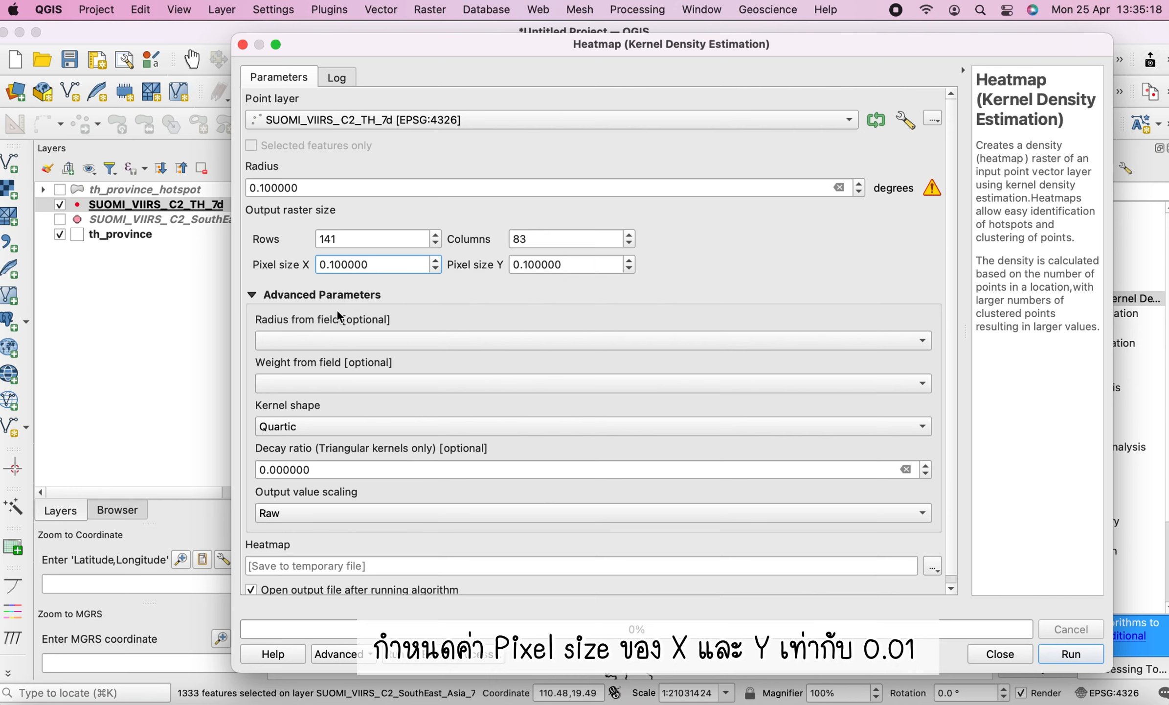
pyautogui.write('0')
pyautogui.click(546, 264)
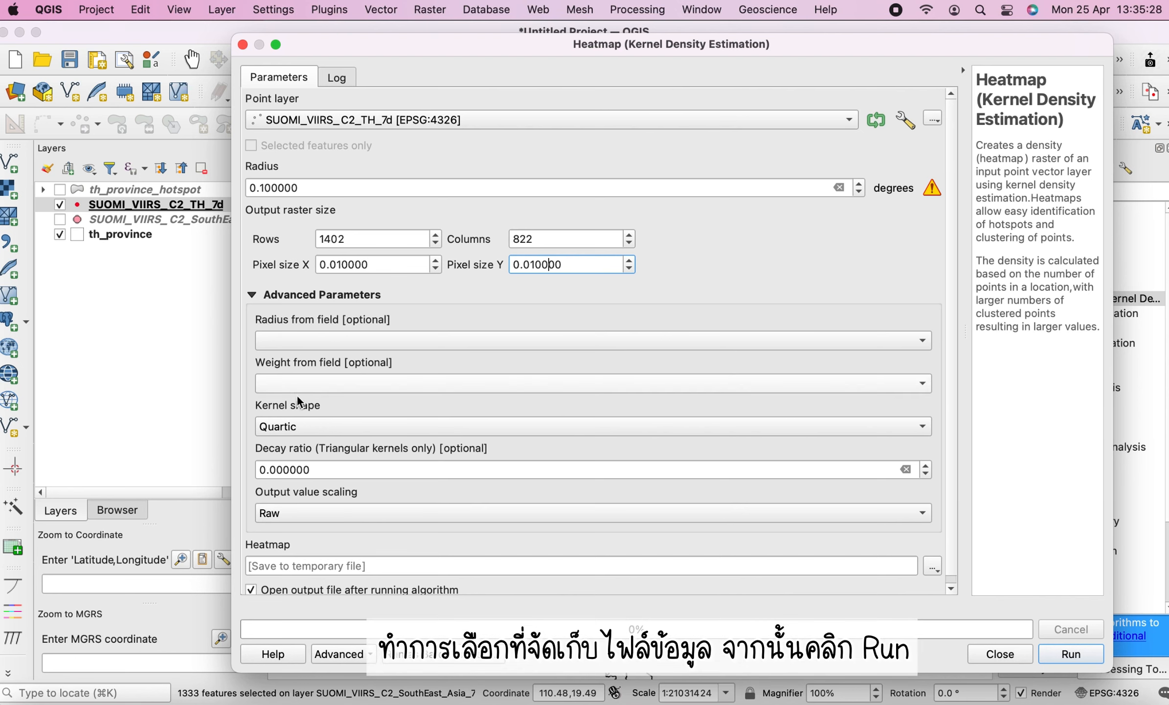
# Save the heatmap output to file as hotspot_density.tif, run the algorithm and close the dialog
pyautogui.click(933, 567)
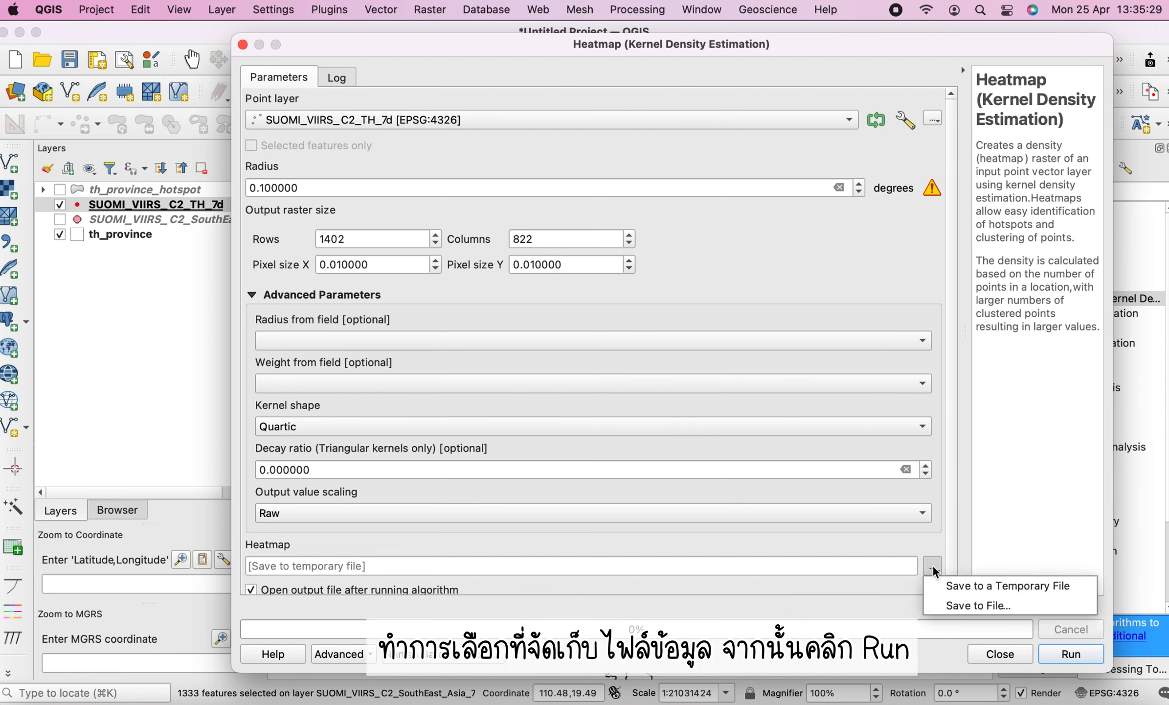
pyautogui.click(972, 607)
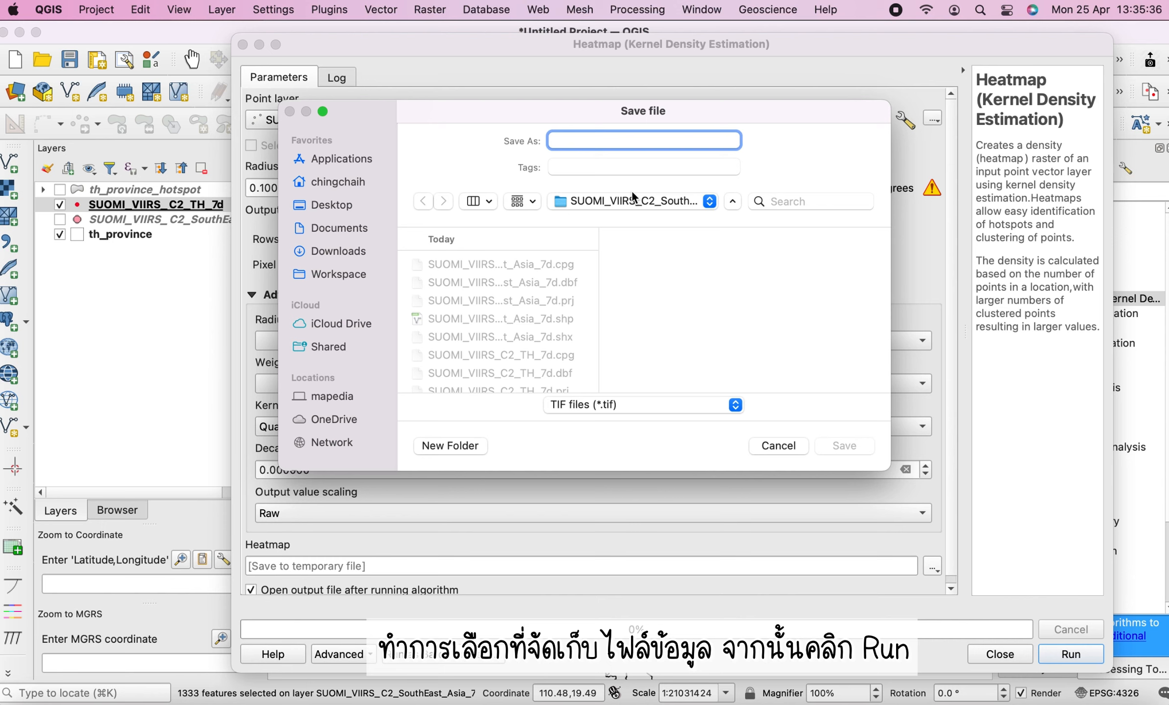
pyautogui.write('hotspot_density')
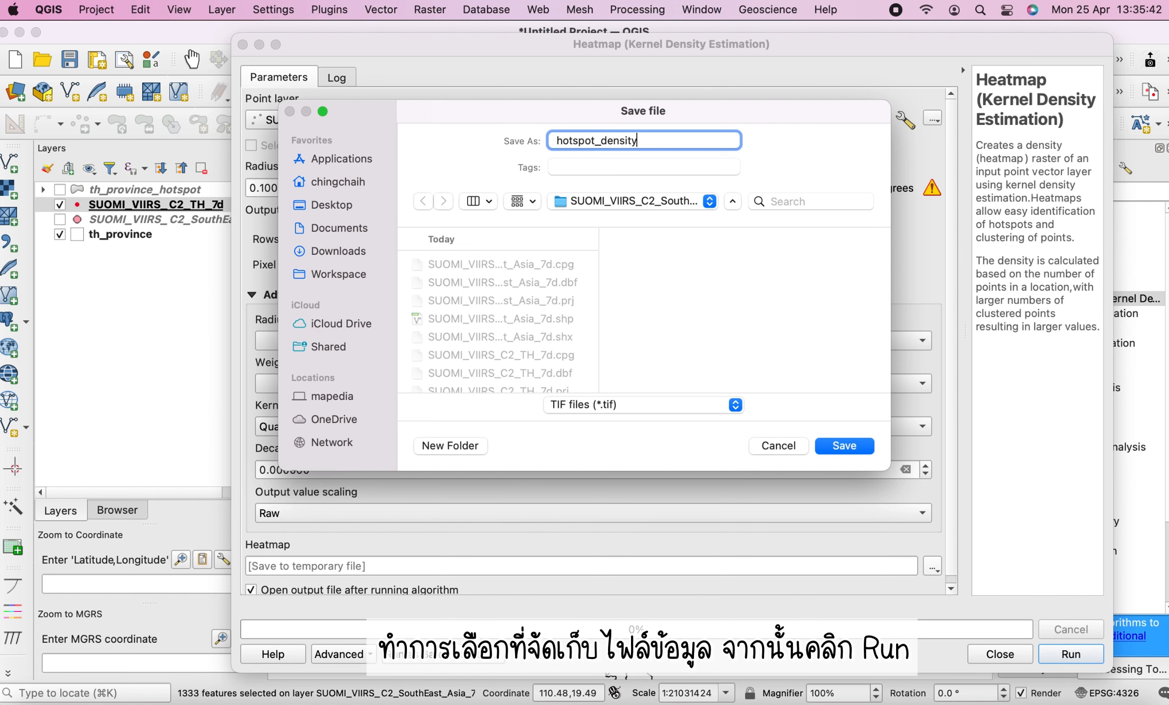
pyautogui.press('Return')
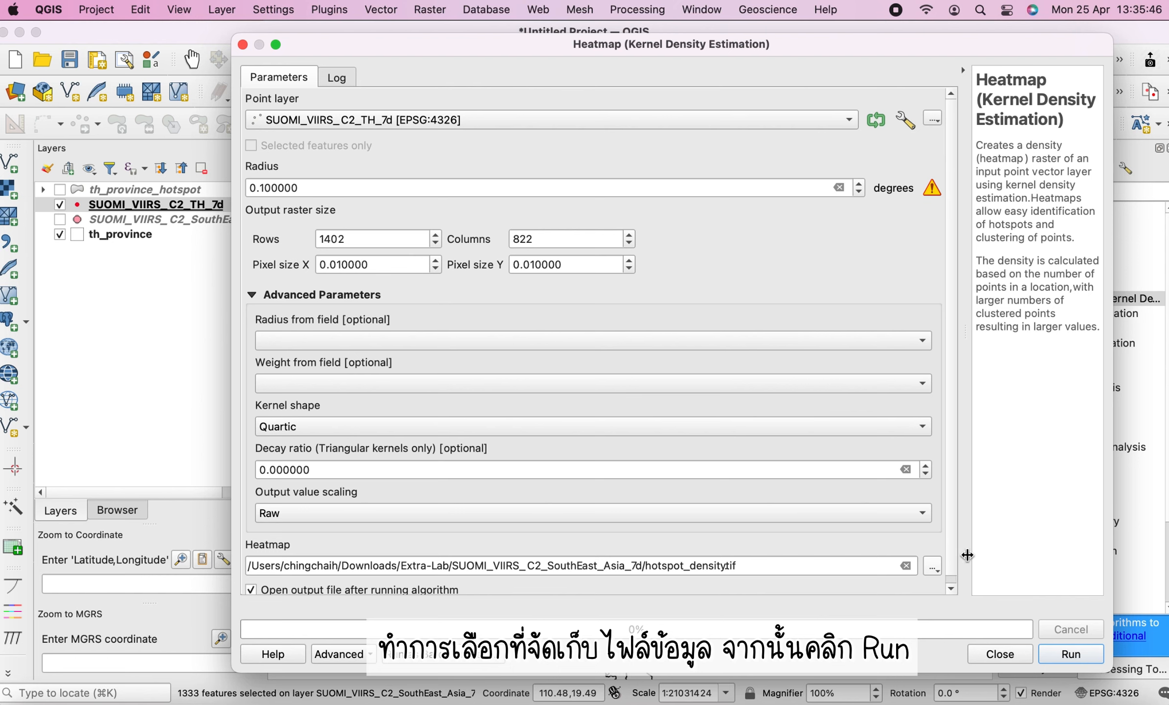
pyautogui.scroll(-1, 951, 547)
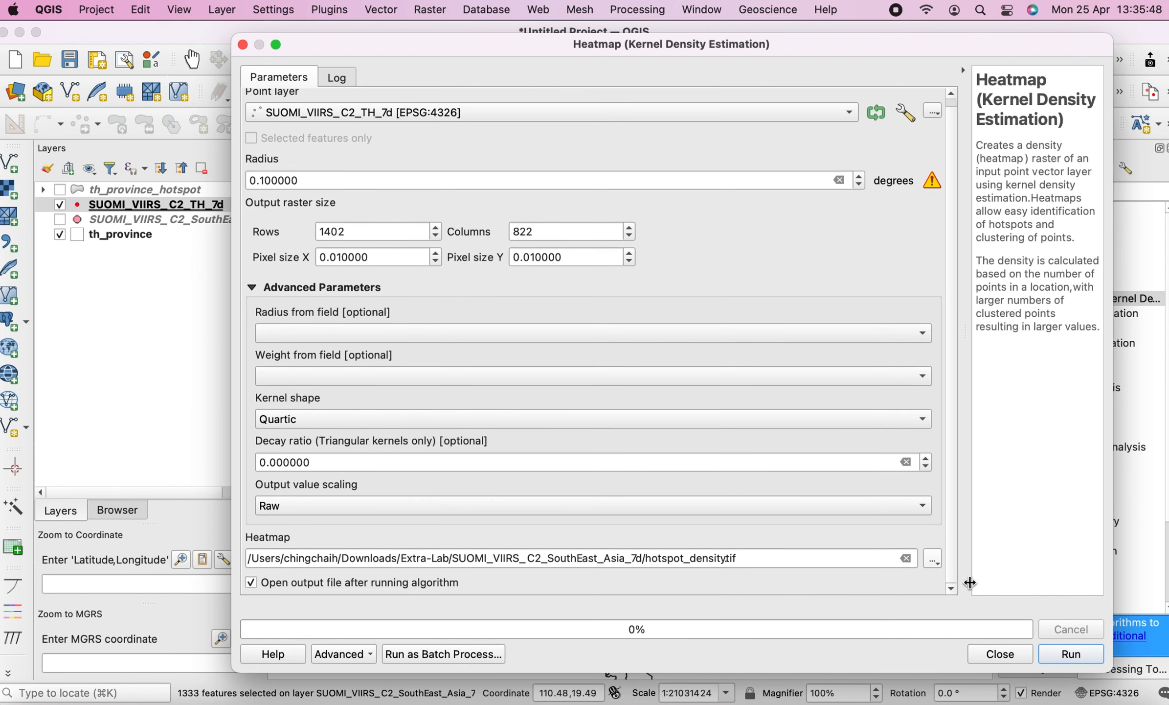
pyautogui.click(1063, 655)
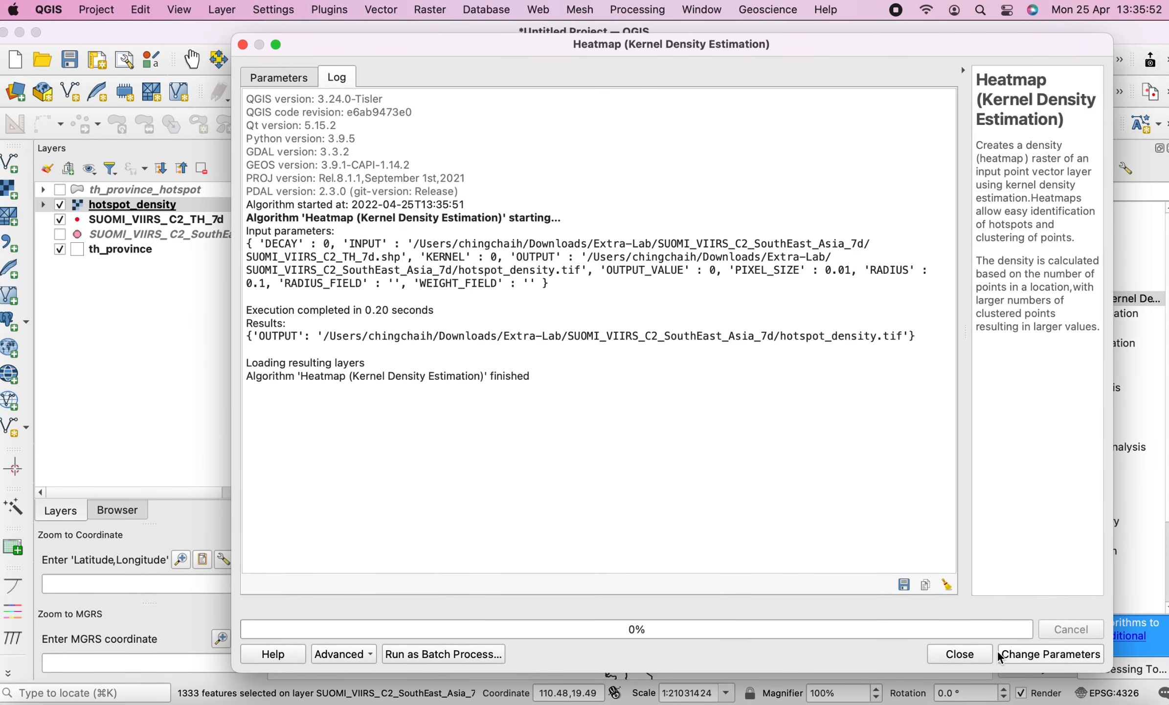
pyautogui.click(959, 654)
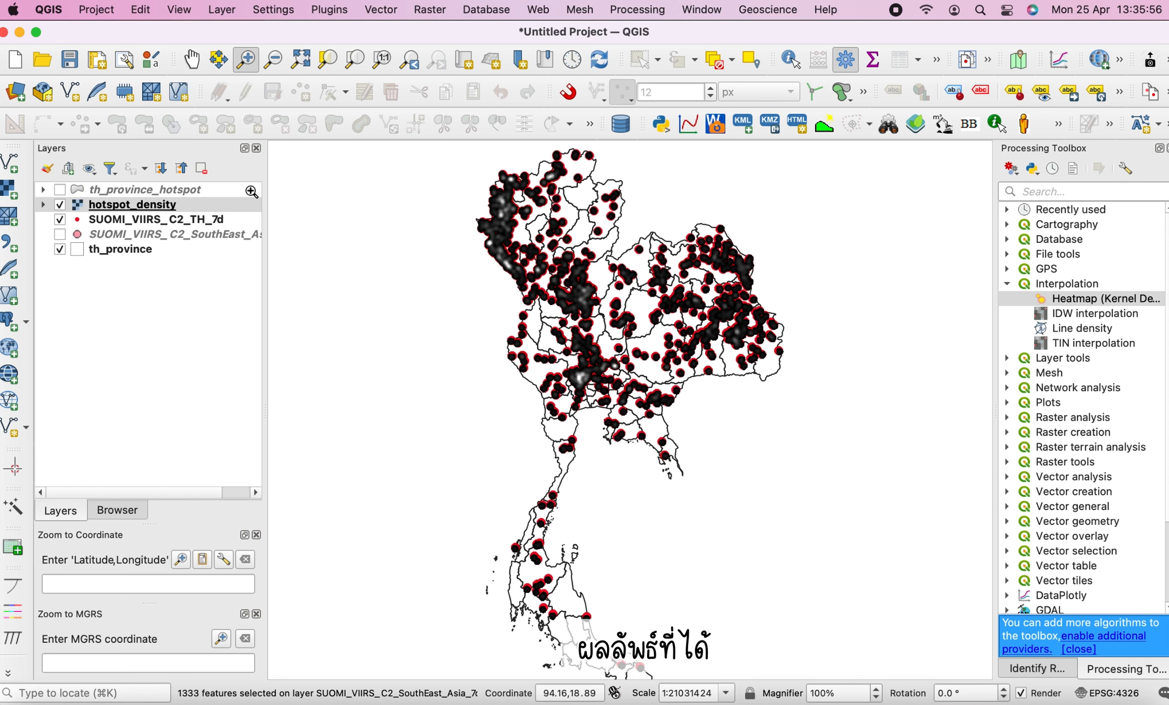
# Hide the SUOMI_VIIRS_C2_TH_7d layer and style hotspot_density with Singleband pseudocolor rendering
pyautogui.click(61, 220)
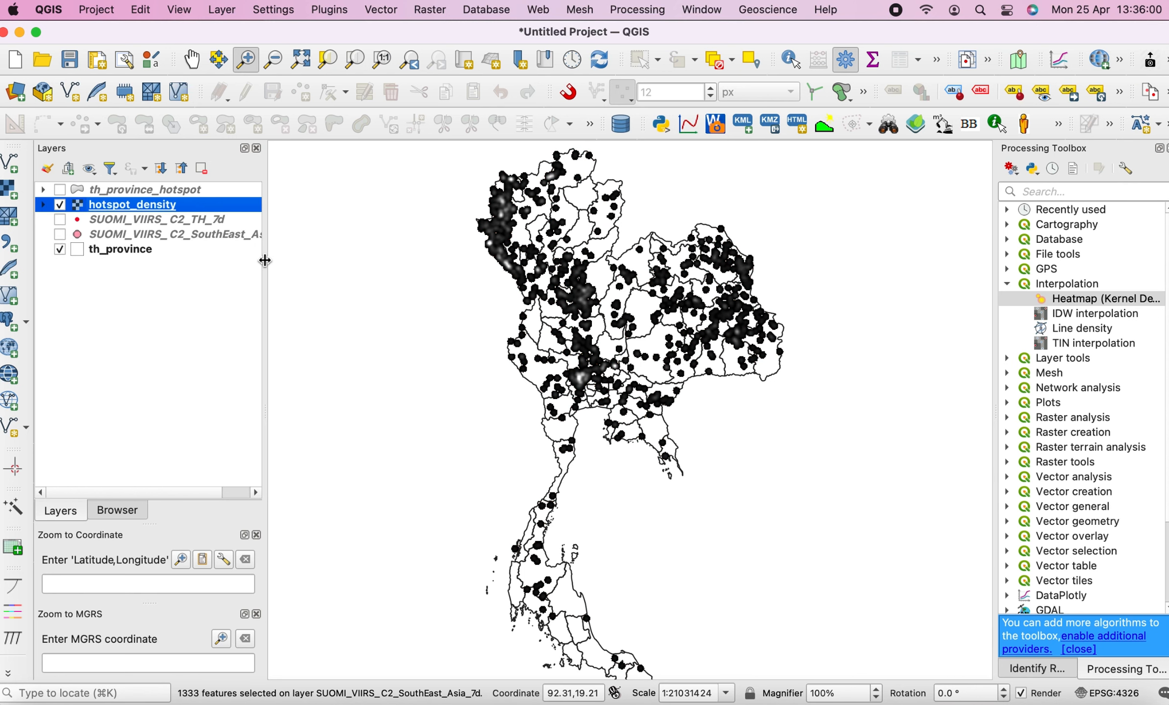
pyautogui.click(129, 209)
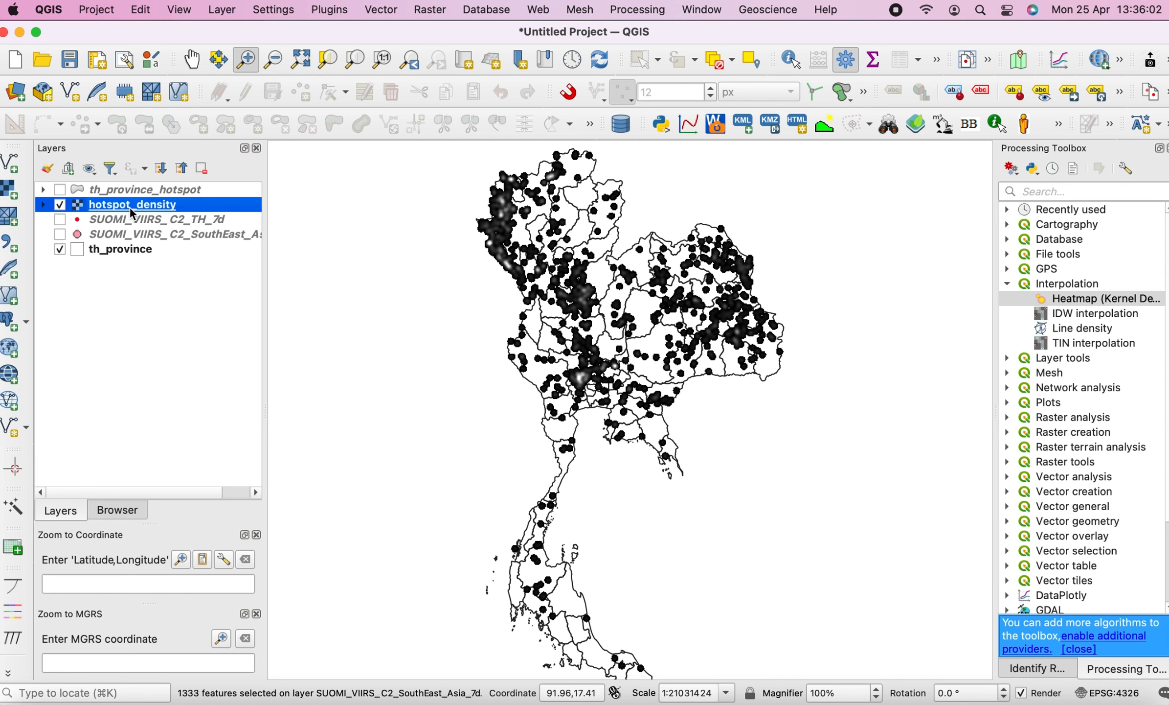
pyautogui.click(48, 169)
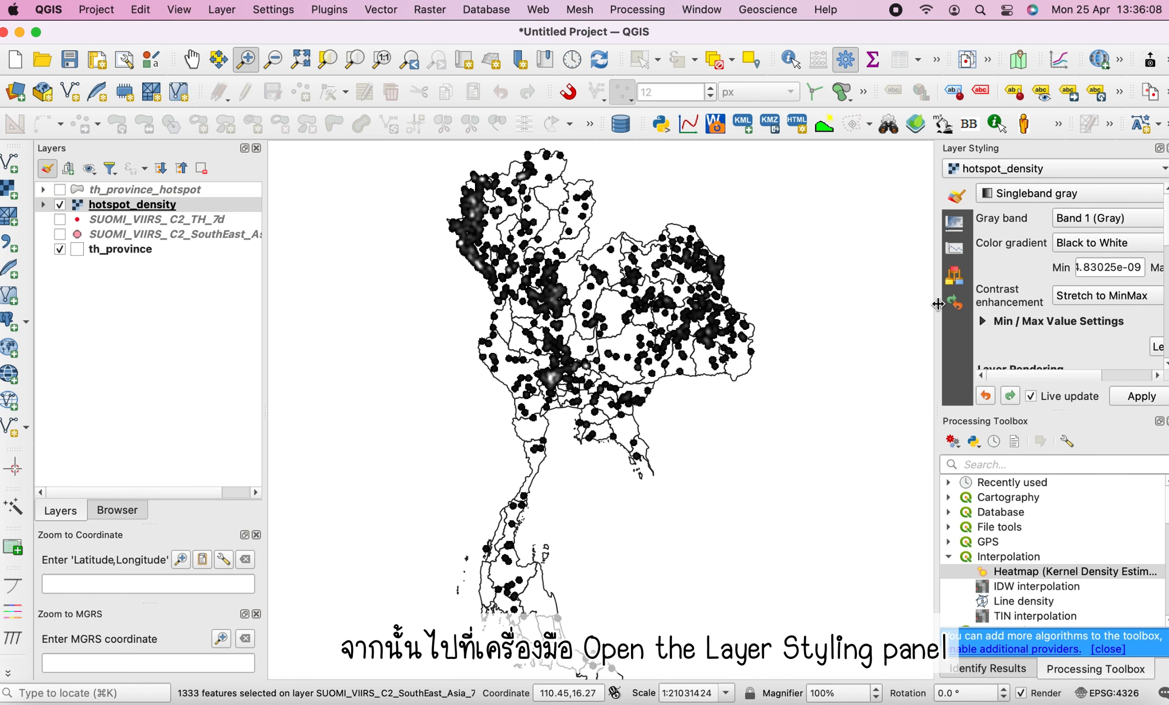
pyautogui.moveTo(938, 306); pyautogui.dragTo(862, 306)
pyautogui.click(999, 192)
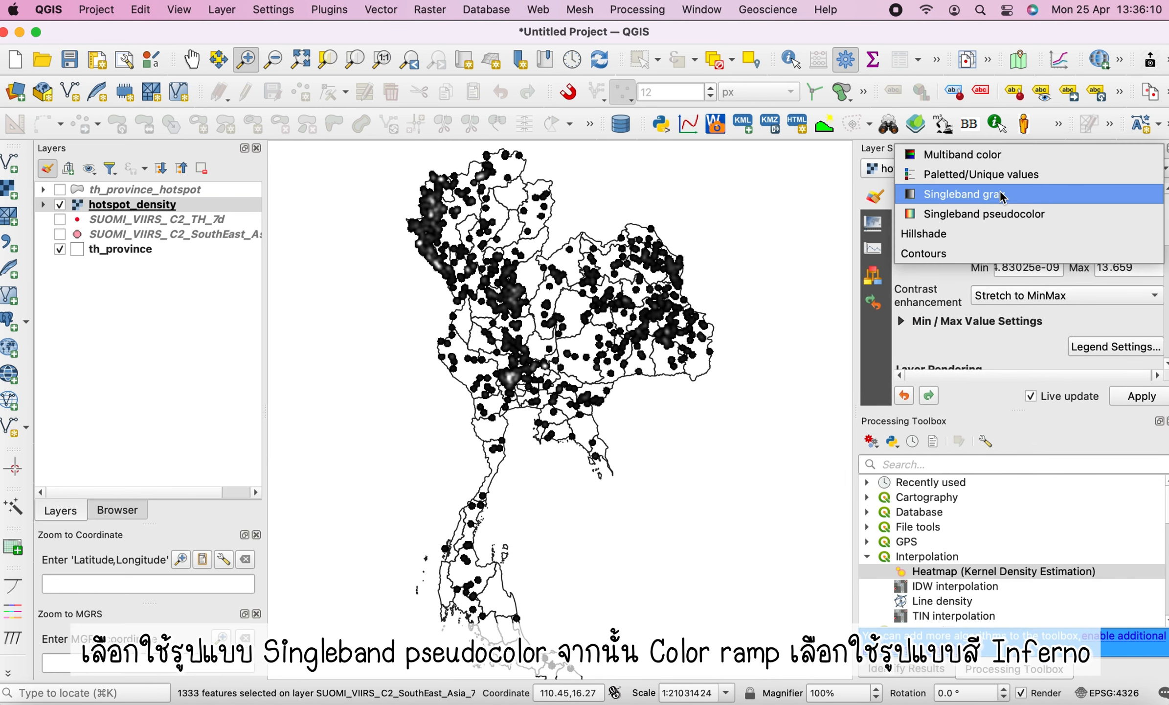
pyautogui.click(988, 215)
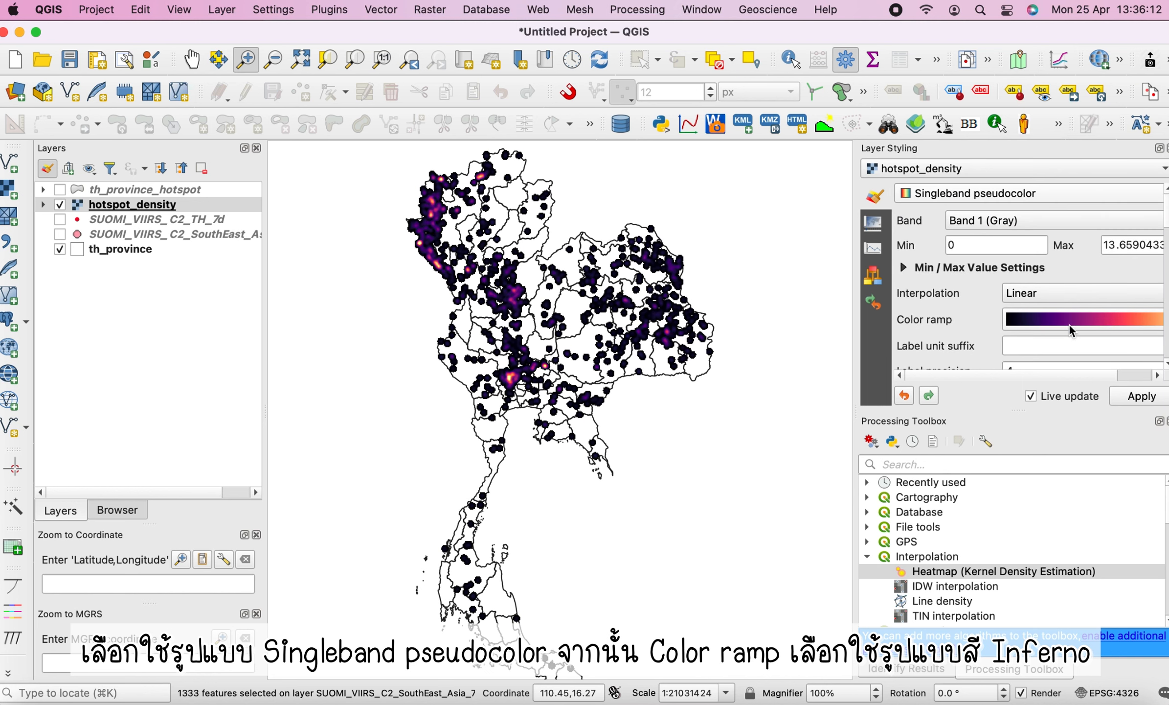
# Set the hotspot_density color ramp to Inferno and close the Layer Styling panel
pyautogui.moveTo(855, 246); pyautogui.dragTo(698, 247)
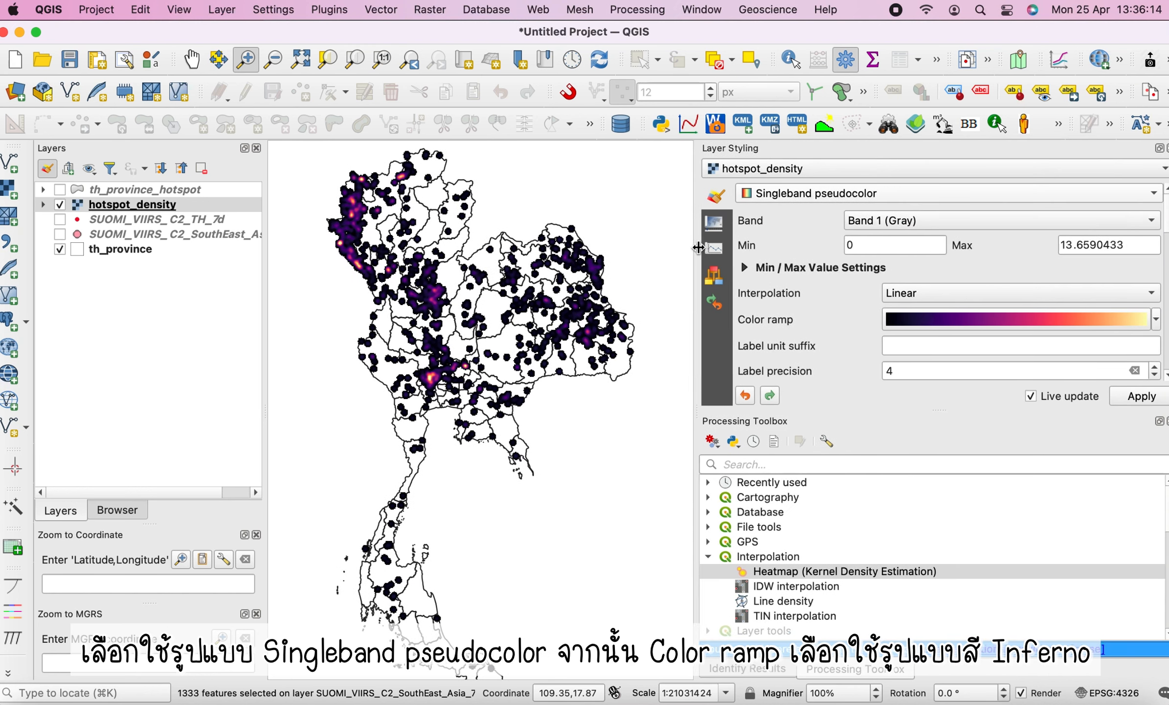
pyautogui.click(1157, 324)
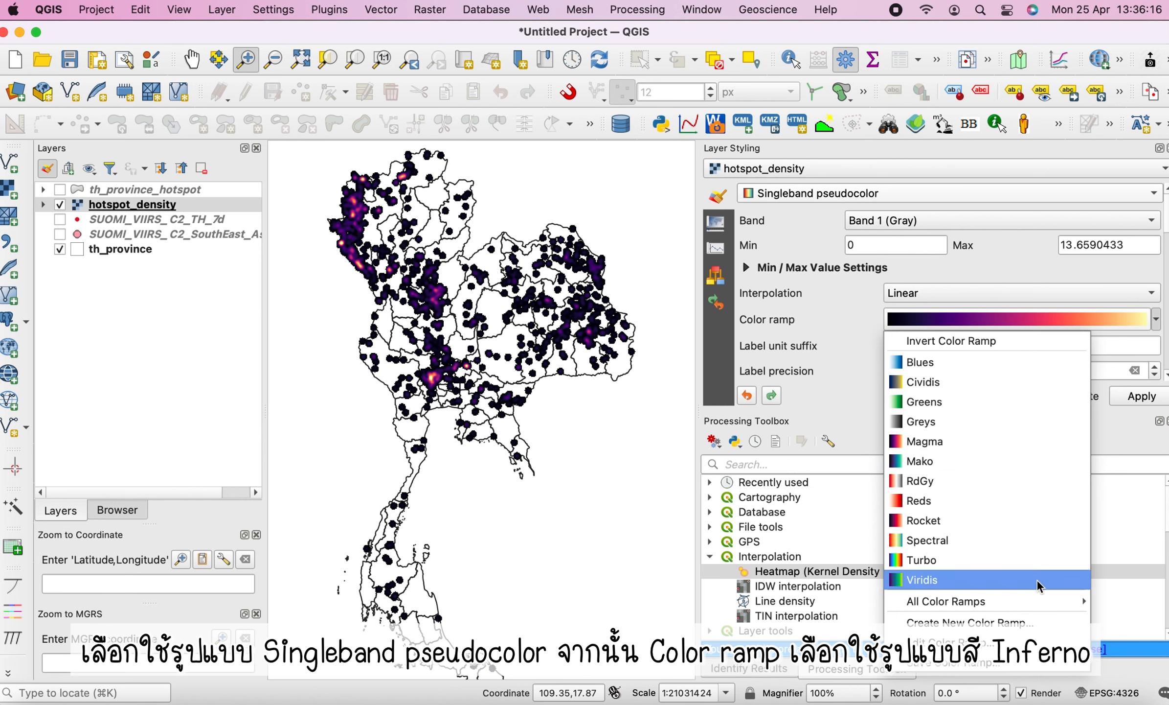
pyautogui.moveTo(1034, 606)
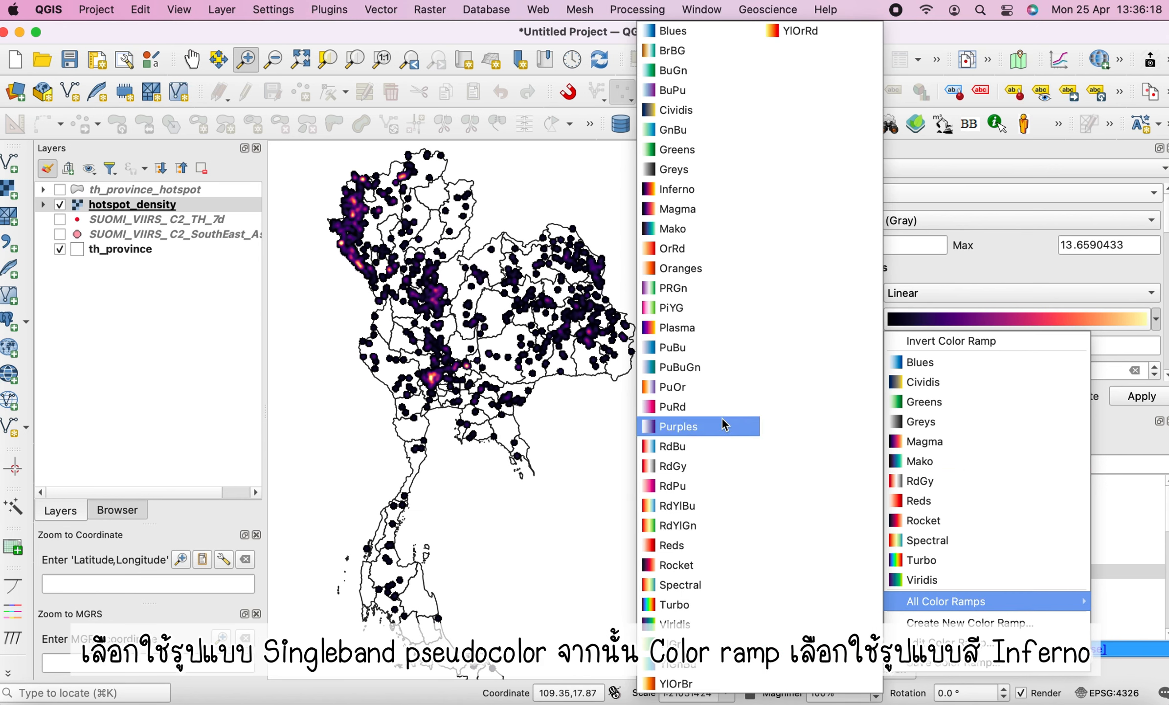
pyautogui.click(674, 188)
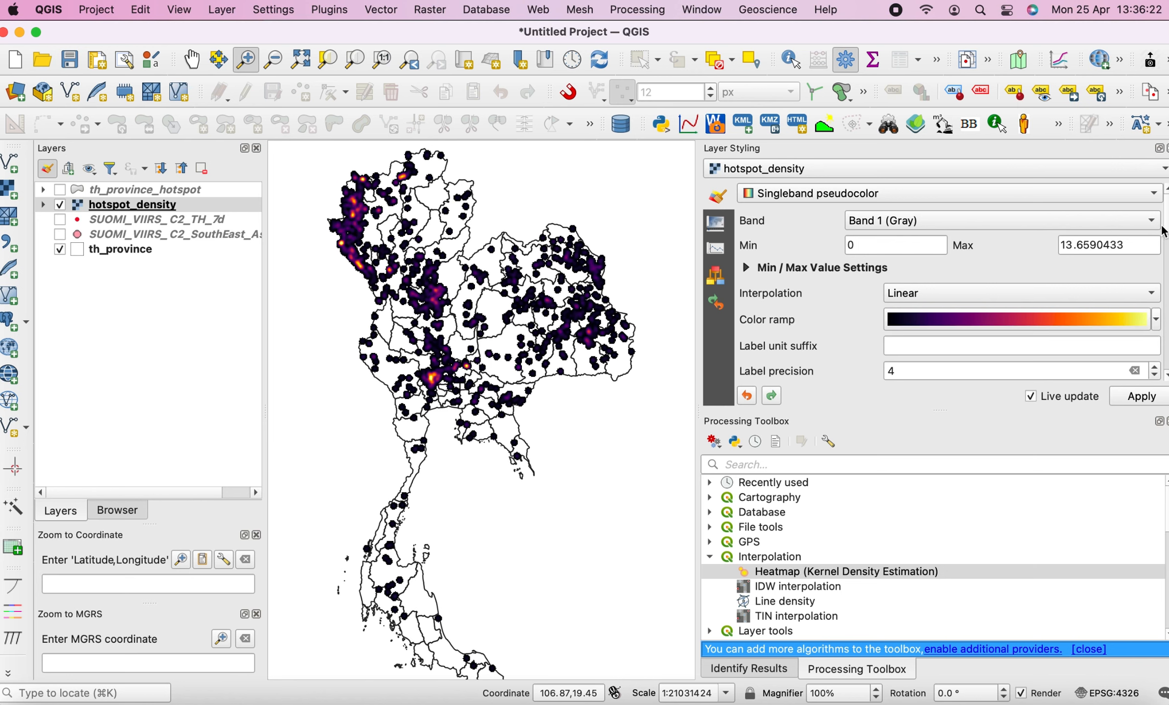
pyautogui.scroll(-5, 949, 274)
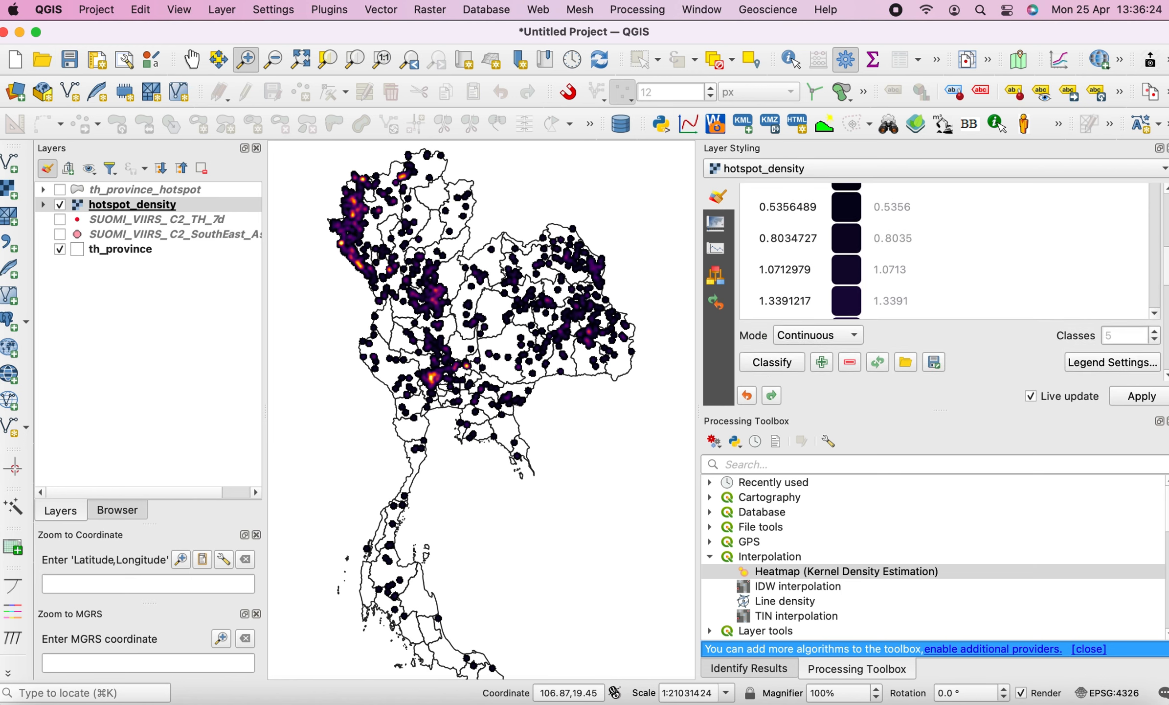
pyautogui.scroll(-3, 949, 284)
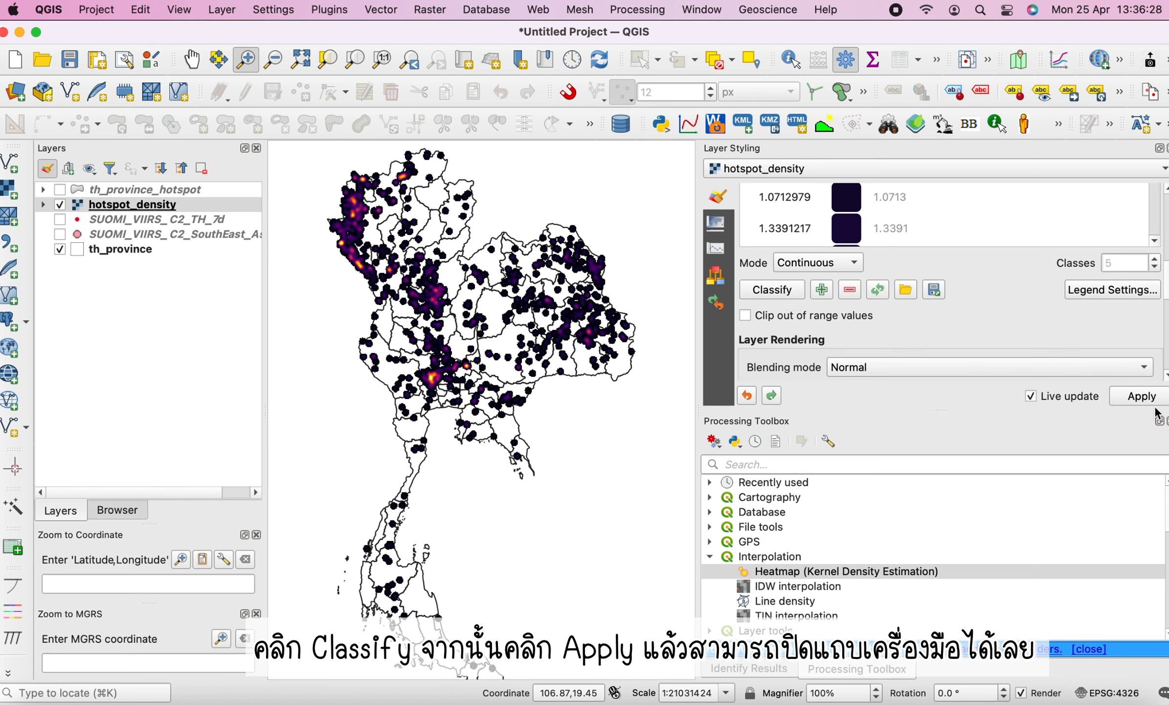
pyautogui.scroll(5, 949, 284)
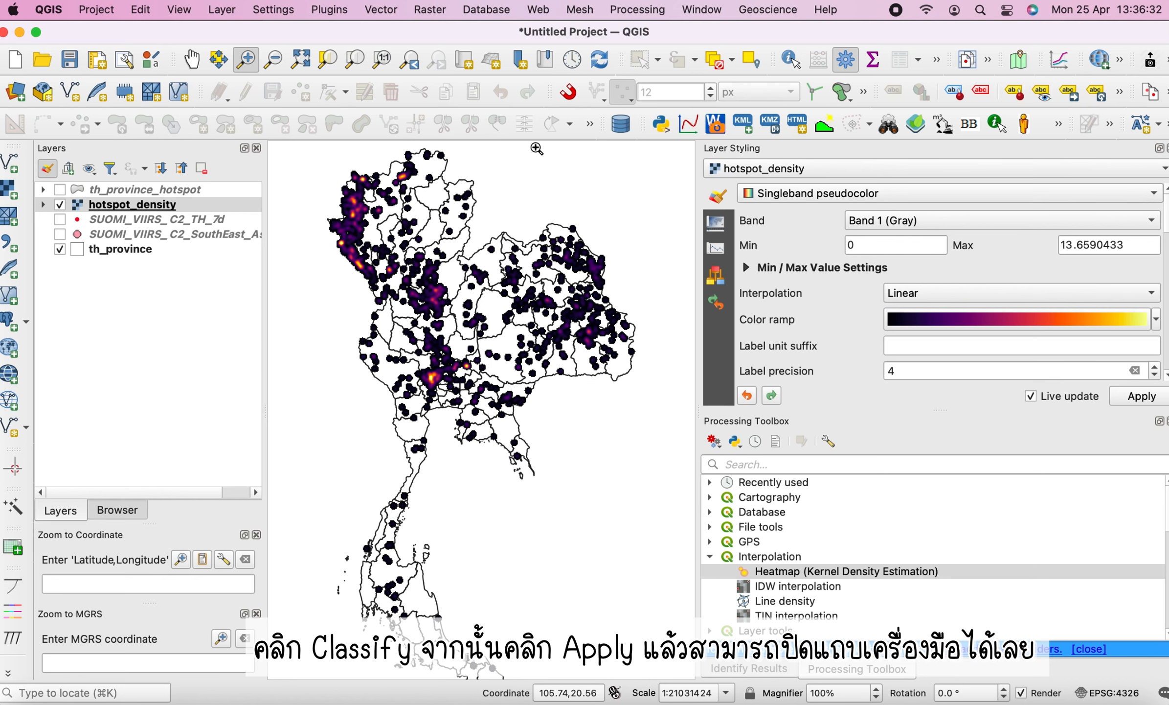
pyautogui.click(47, 168)
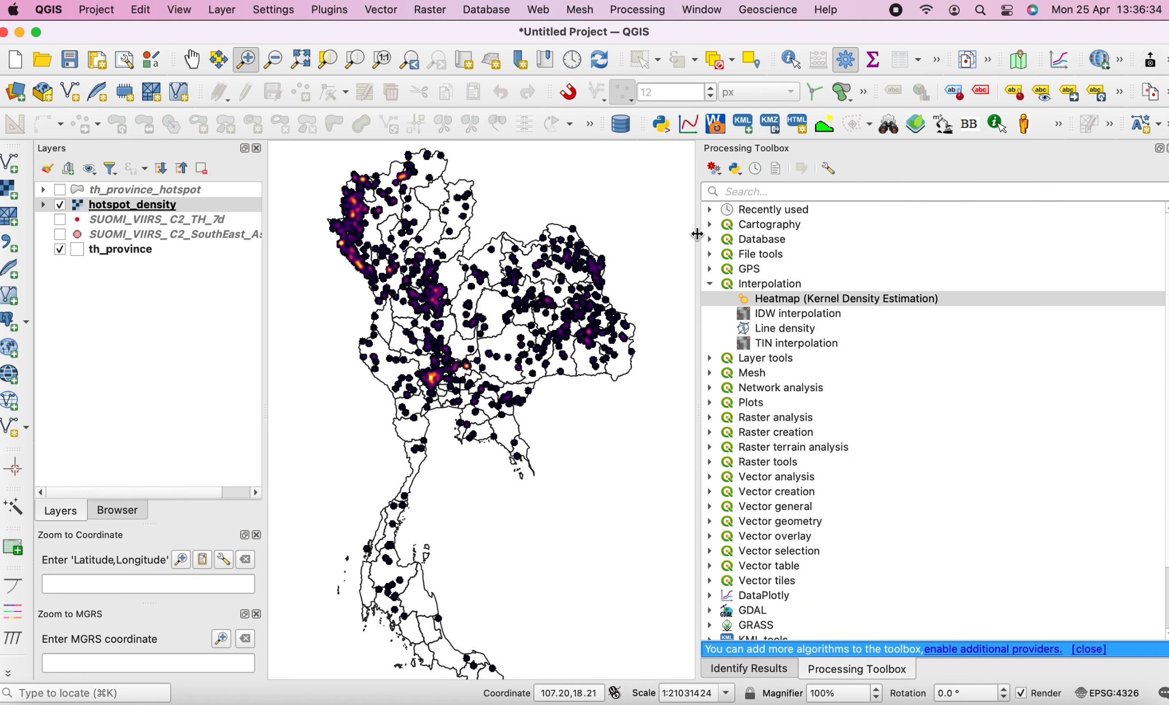
# Move the SUOMI_VIIRS_C2_TH_7d layer above hotspot_density and make it visible
pyautogui.moveTo(699, 228); pyautogui.dragTo(928, 256)
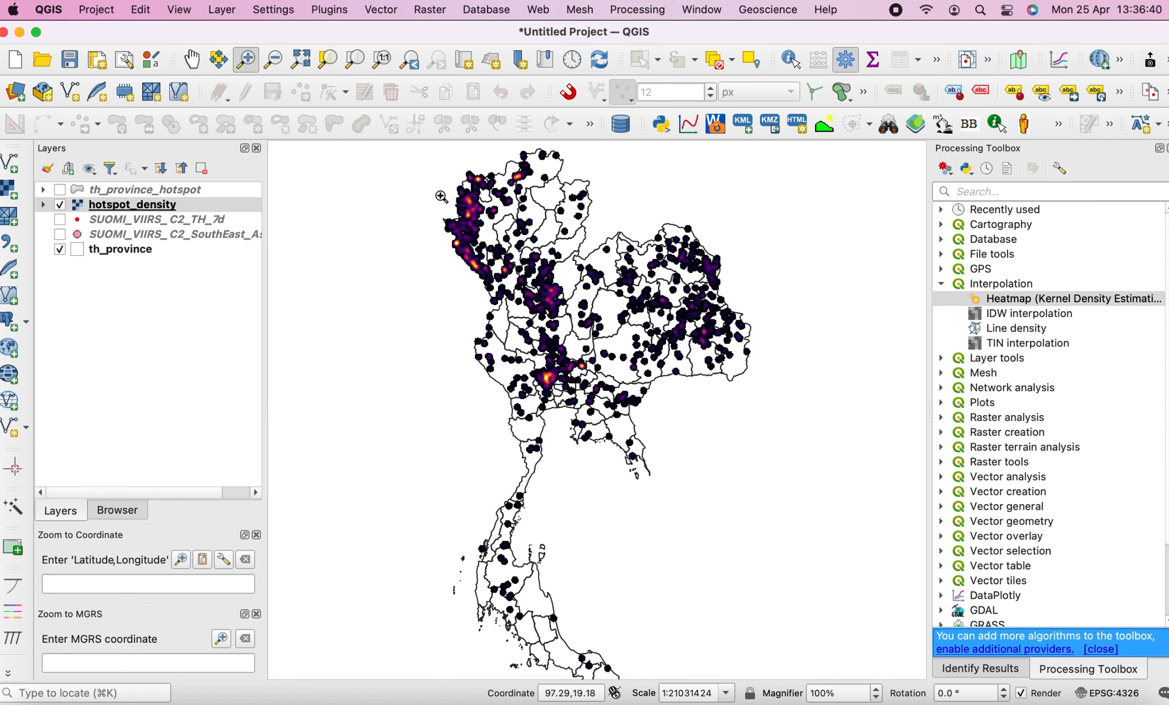
pyautogui.moveTo(435, 190); pyautogui.dragTo(650, 363)
pyautogui.moveTo(279, 214); pyautogui.dragTo(746, 496)
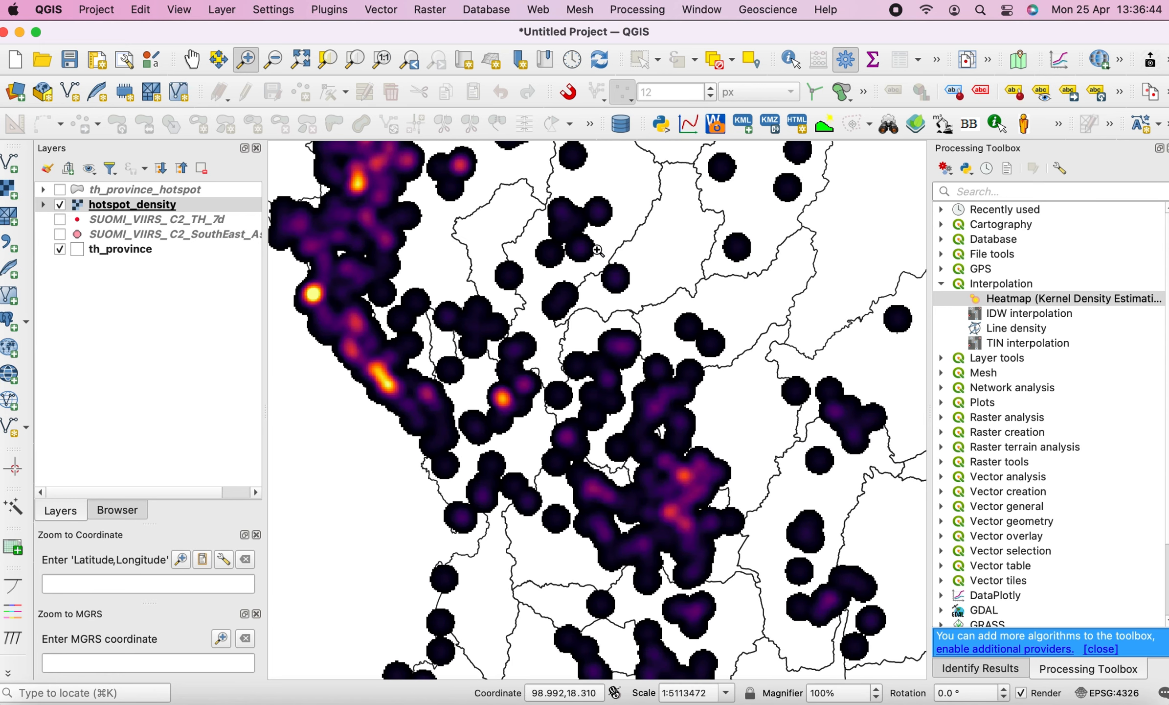
pyautogui.moveTo(100, 213); pyautogui.dragTo(102, 228)
pyautogui.click(60, 205)
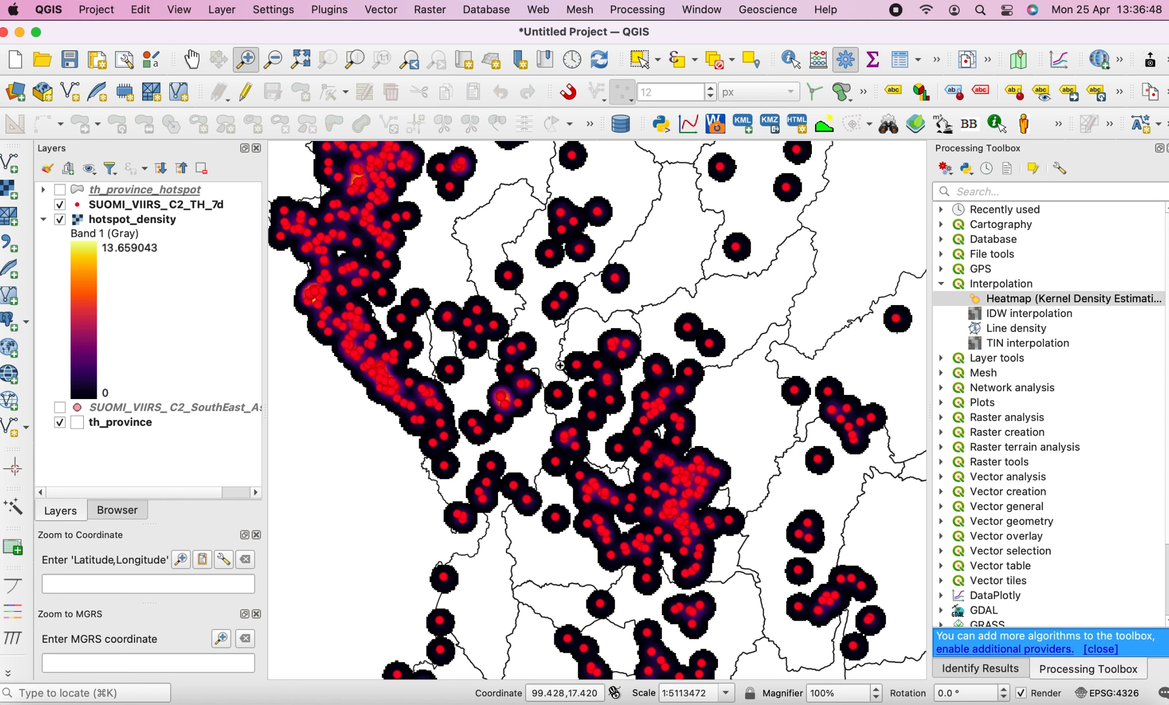
# Zoom into a cluster of the heatmap, then zoom back to the full extent of the hotspot_density layer
pyautogui.moveTo(561, 417); pyautogui.dragTo(848, 596)
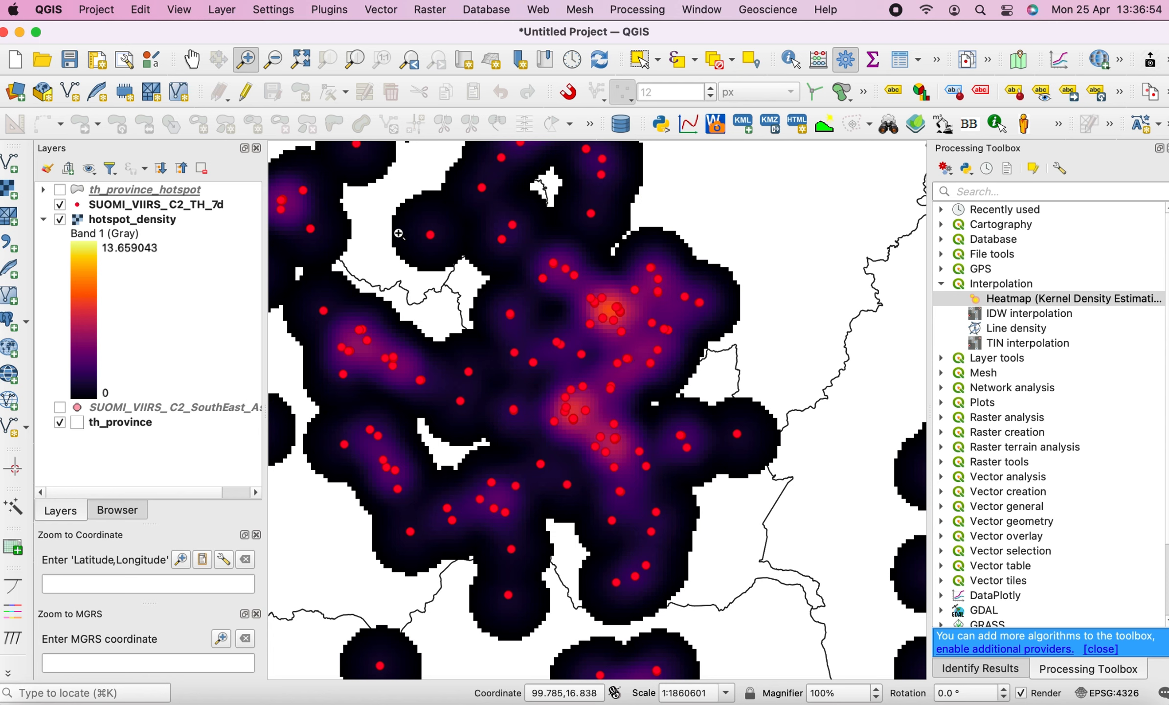
pyautogui.click(166, 221)
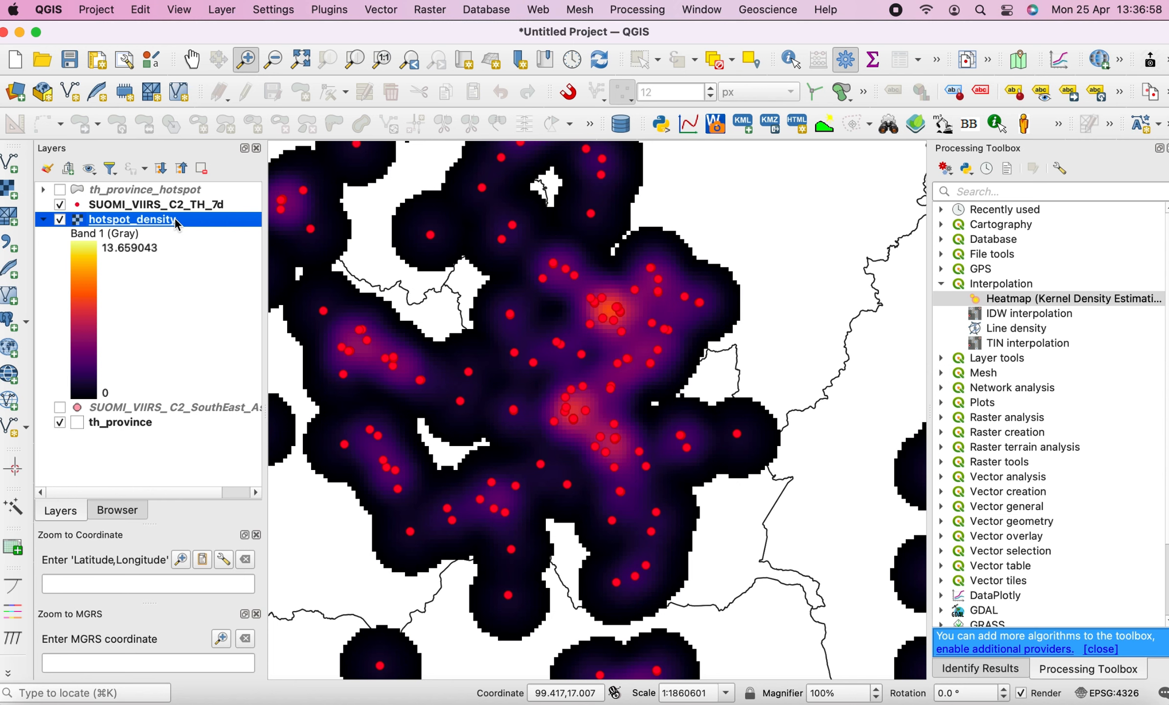
pyautogui.rightClick(175, 220)
pyautogui.click(191, 229)
# Hide the SUOMI_VIIRS_C2_TH_7d and hotspot_density layers and collapse the hotspot_density legend
pyautogui.click(60, 205)
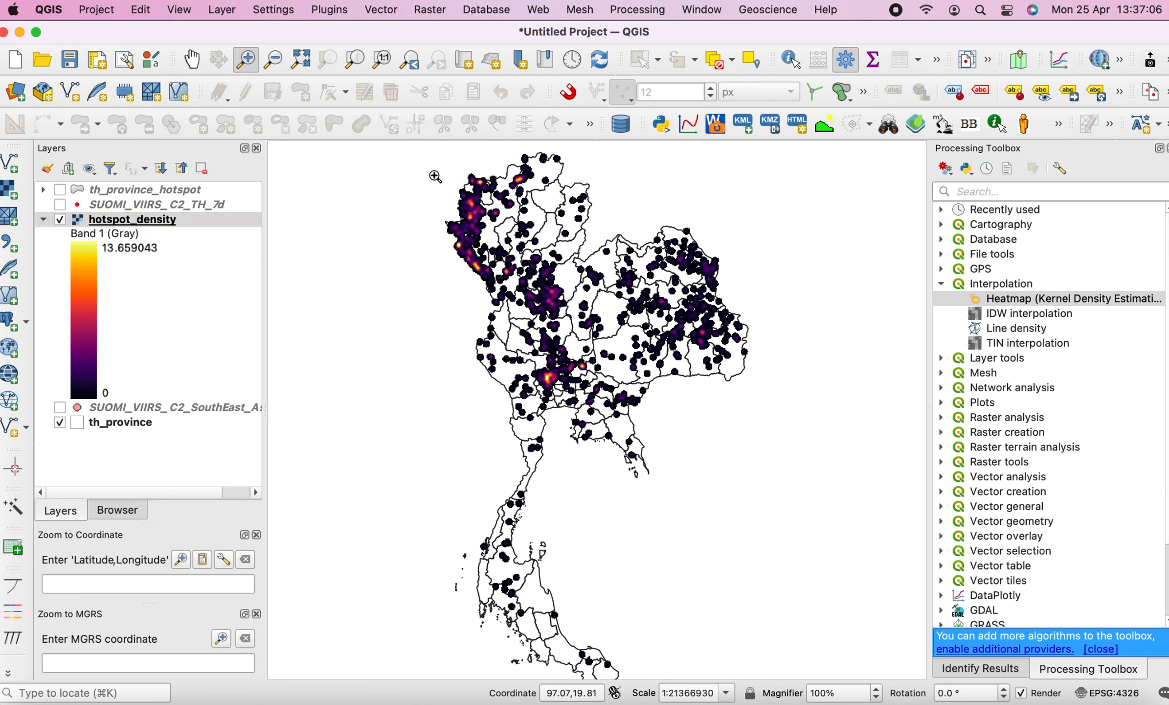
pyautogui.moveTo(435, 175); pyautogui.dragTo(757, 463)
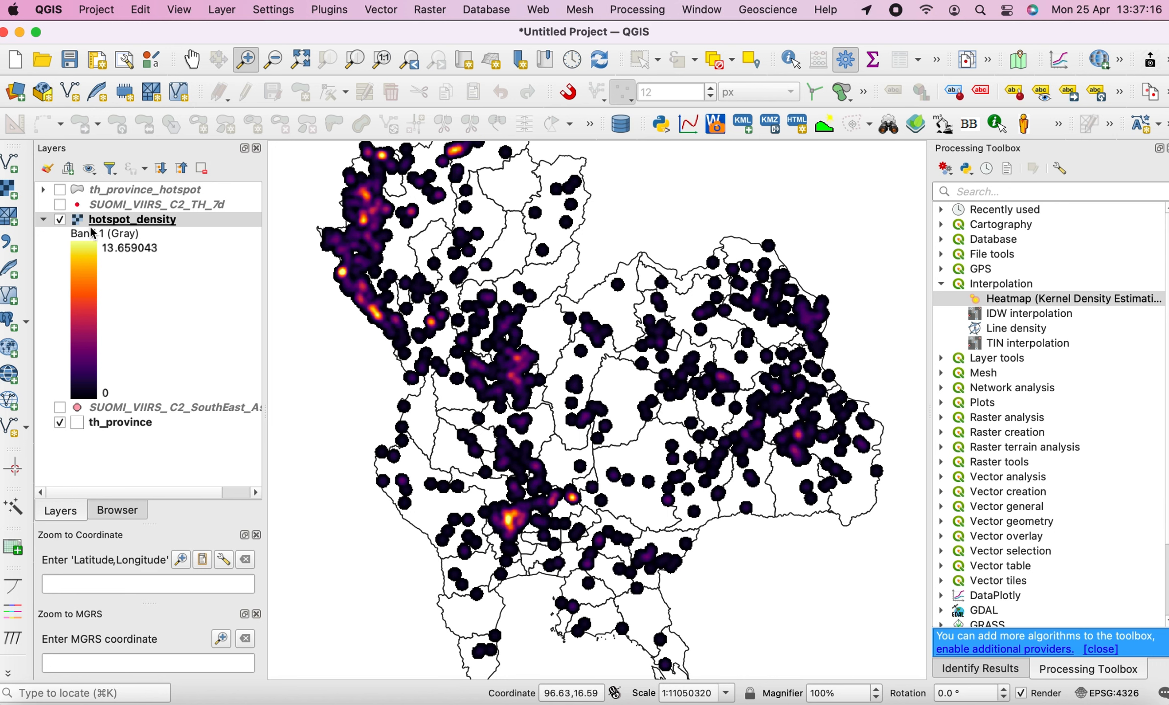
pyautogui.click(60, 220)
pyautogui.click(44, 221)
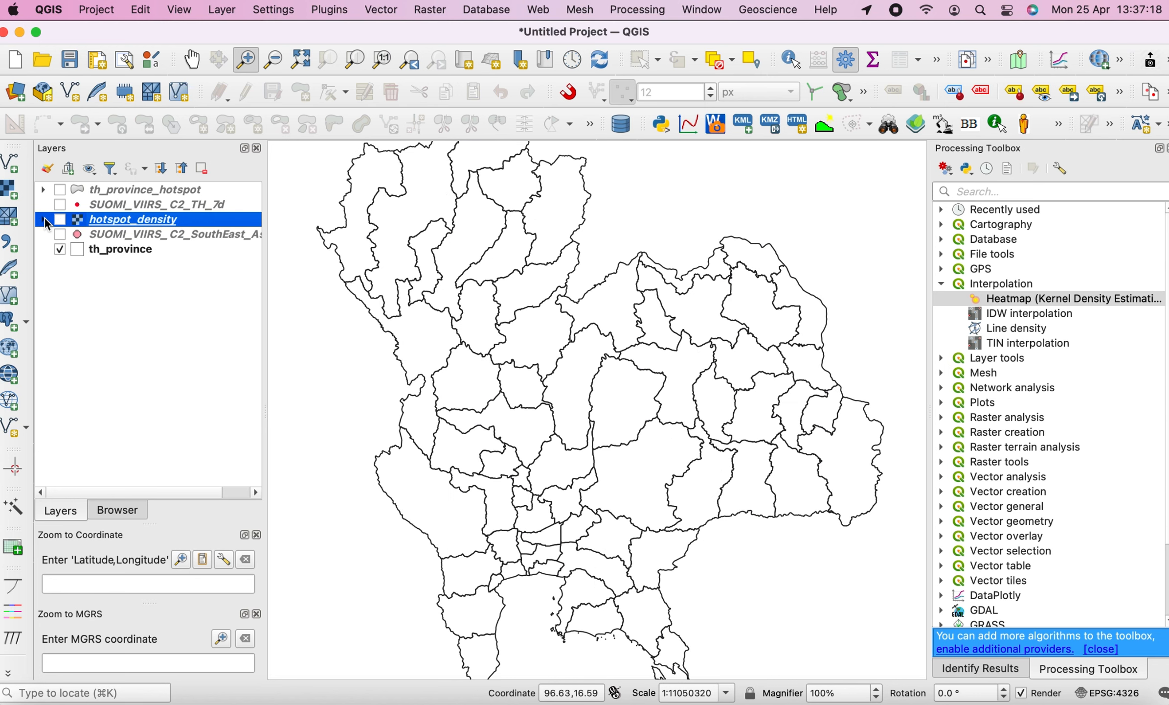
# Search the Processing Toolbox for grid and open the Create grid algorithm under Vector creation
pyautogui.click(1054, 189)
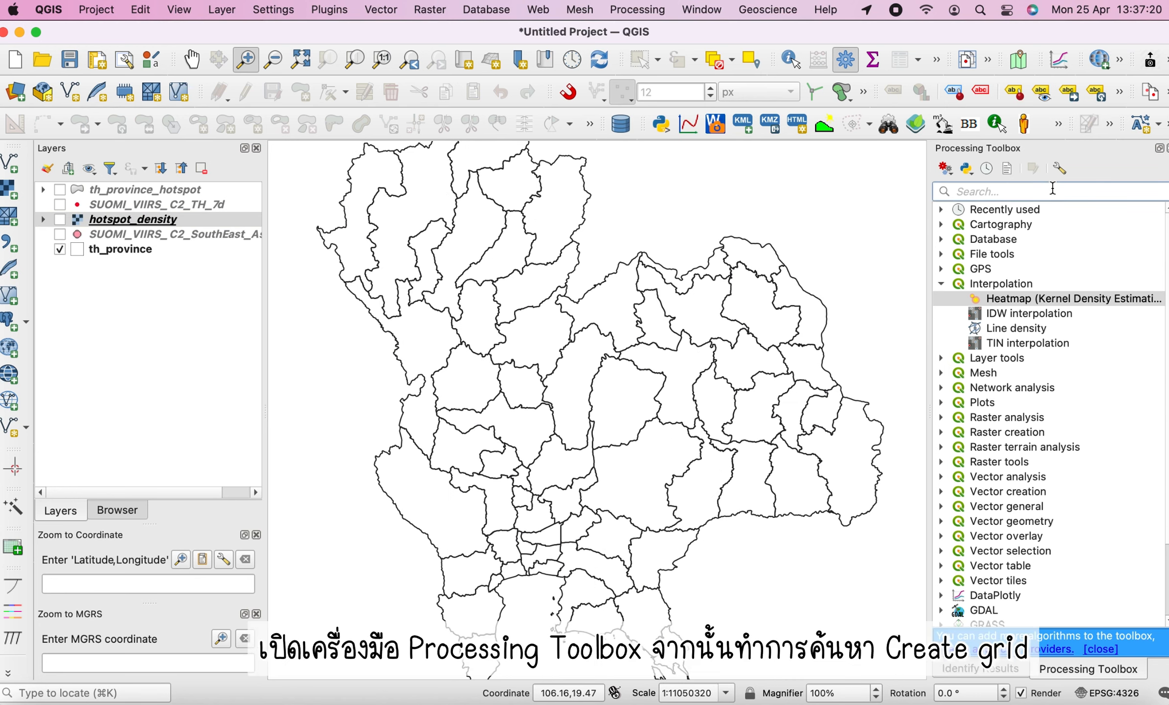
pyautogui.write('grid')
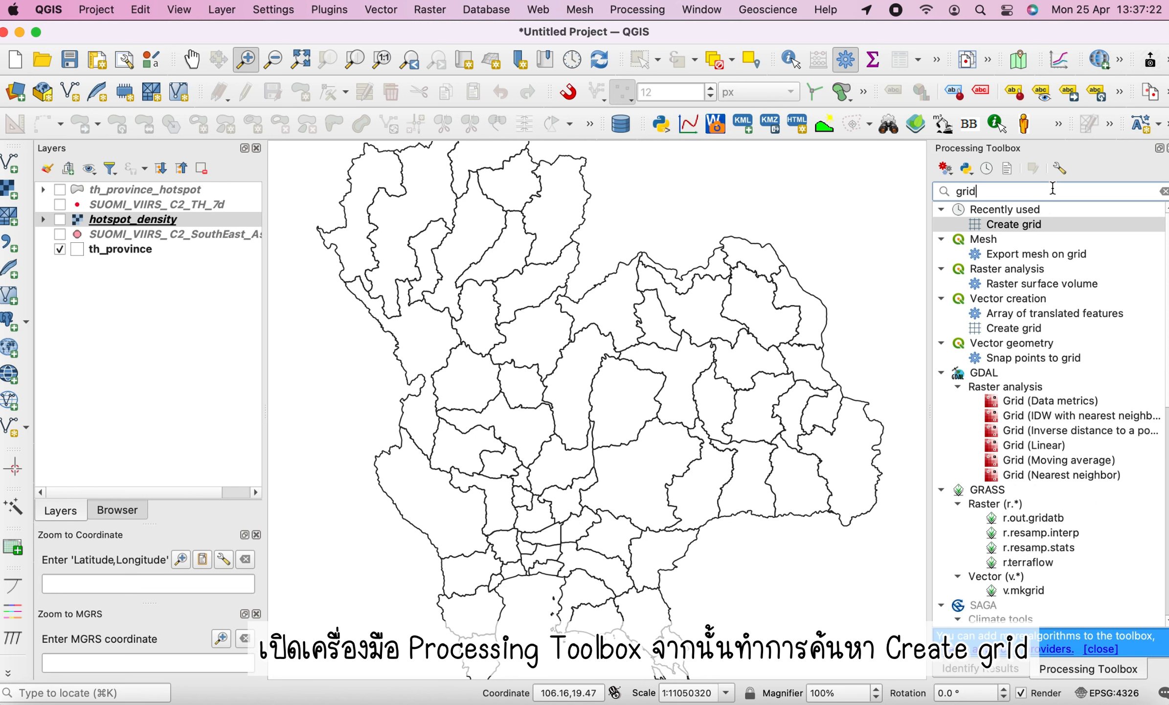
pyautogui.click(1024, 330)
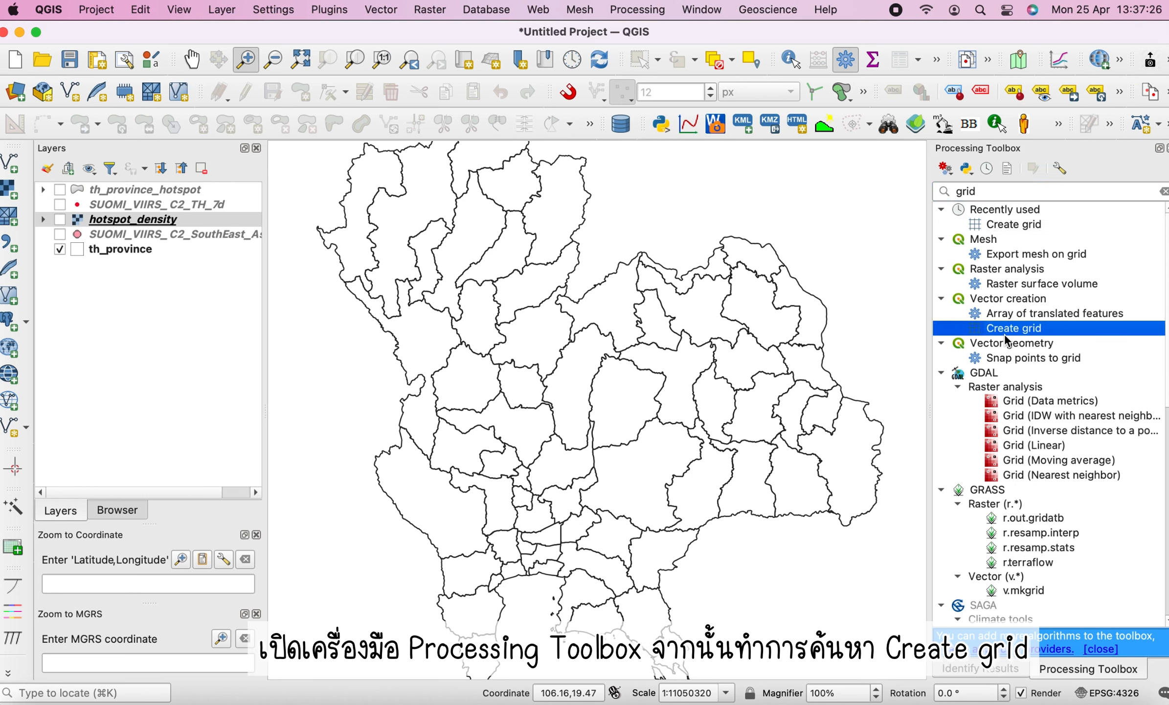
pyautogui.doubleClick(1005, 333)
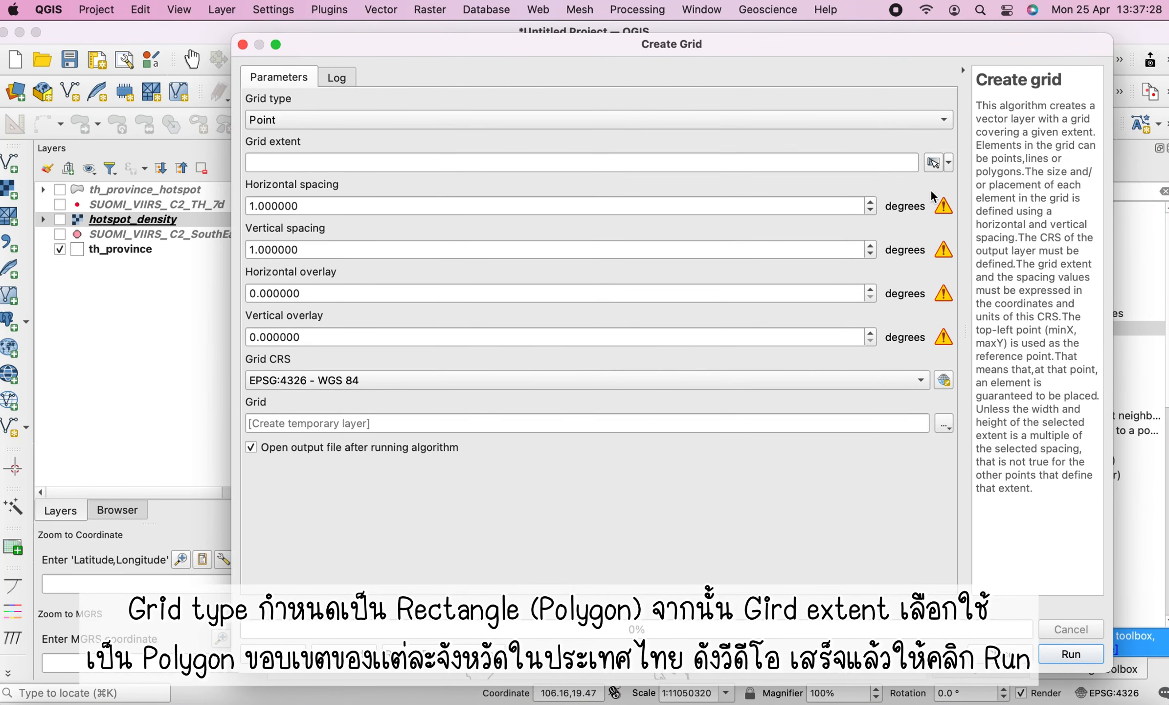
# Set the grid type to Rectangle (Polygon) and calculate the grid extent from the th_province layer
pyautogui.click(322, 120)
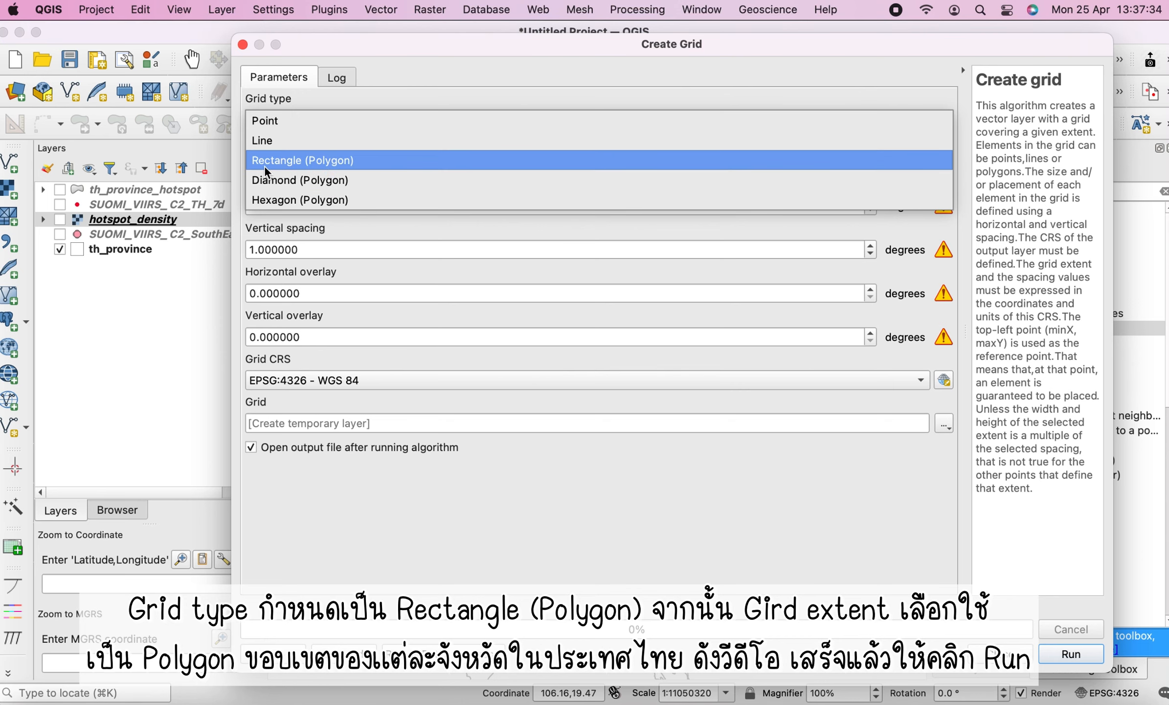
pyautogui.click(277, 163)
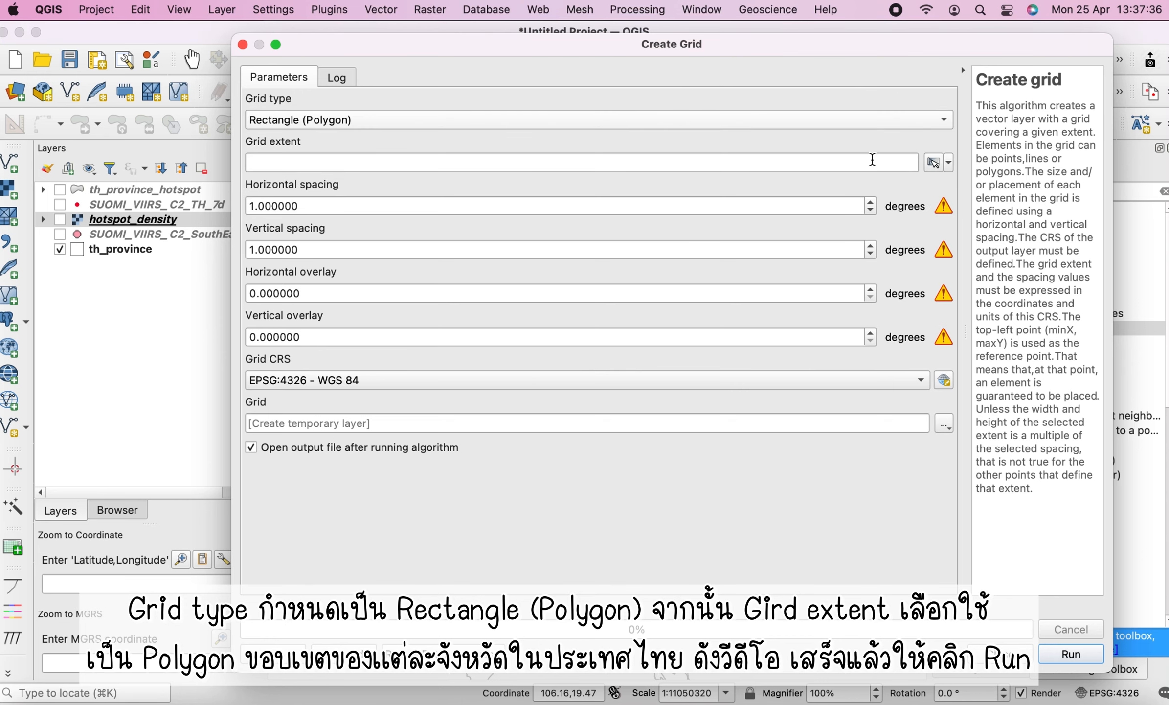
pyautogui.click(949, 163)
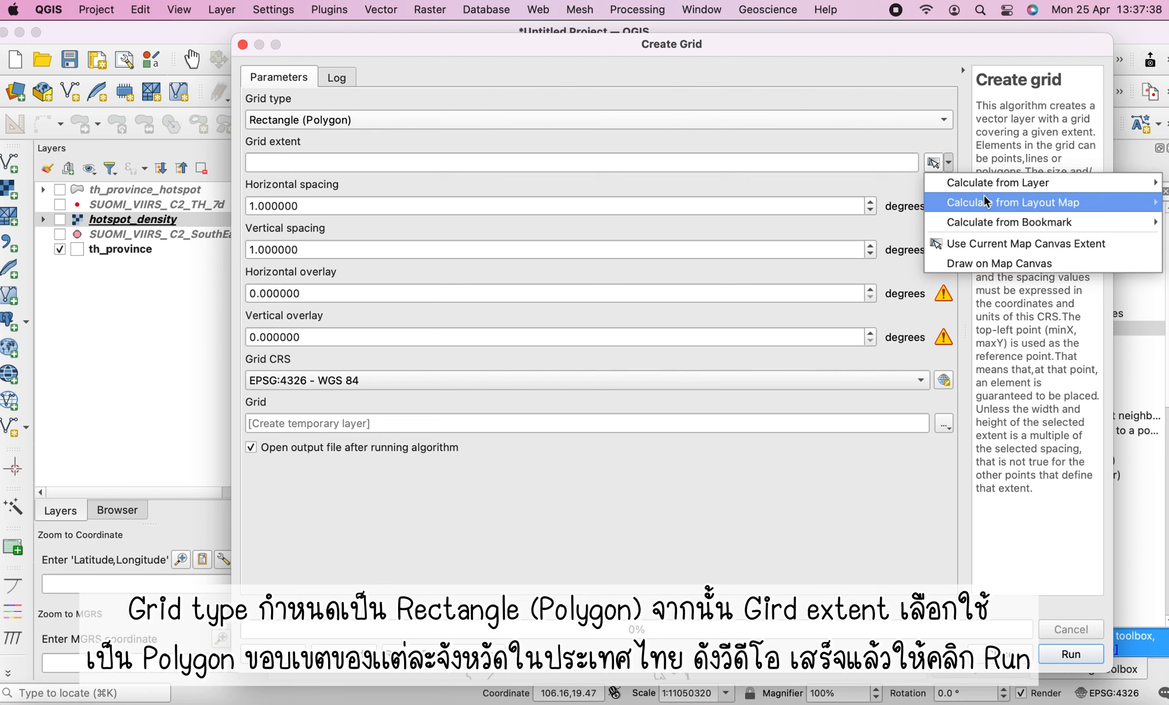
pyautogui.moveTo(985, 184)
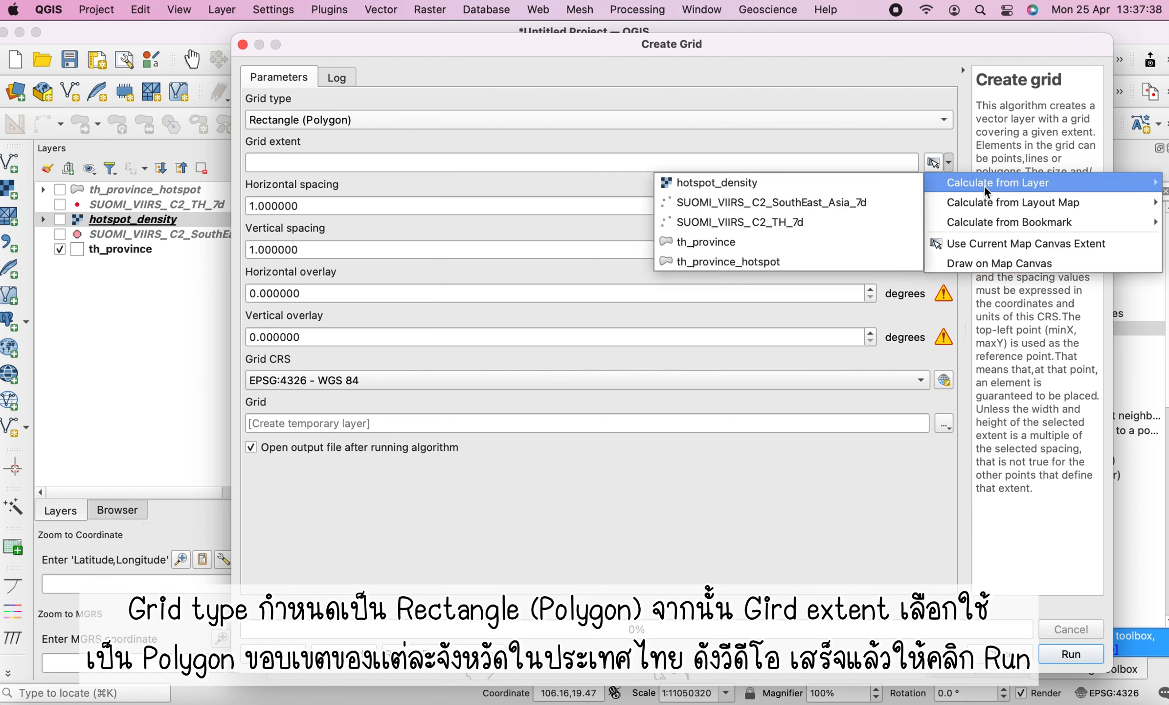
pyautogui.click(684, 246)
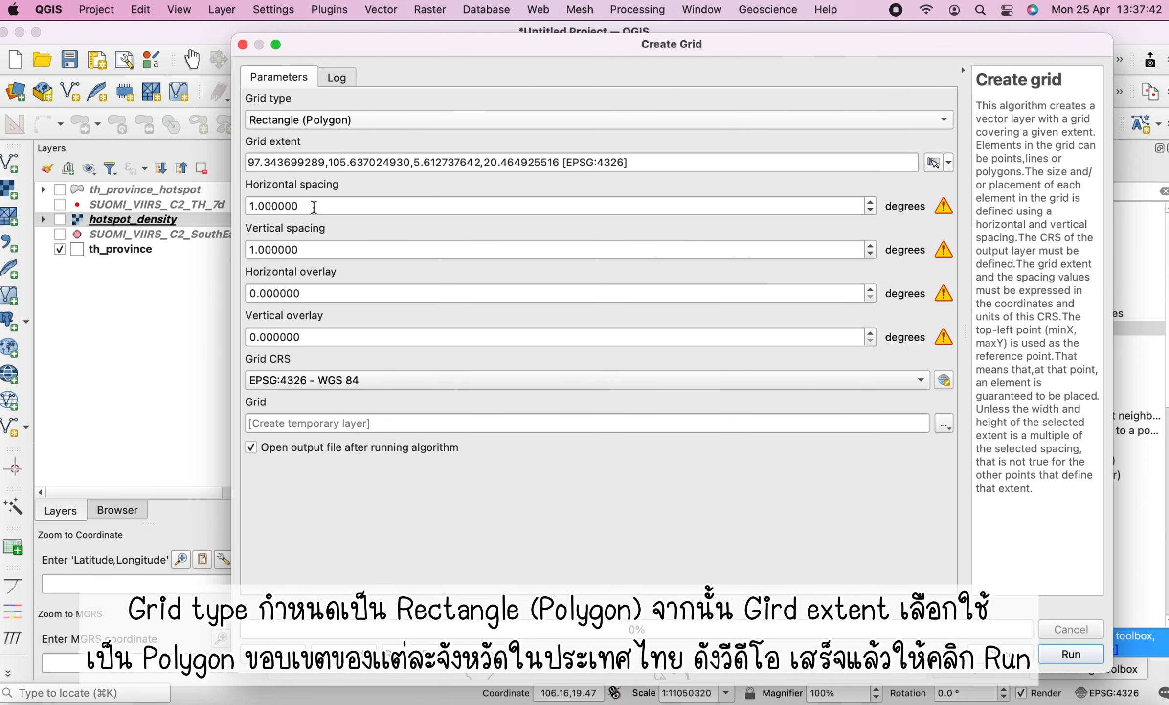
# Set horizontal and vertical spacing to 0.1 degrees, run Create grid, and close the dialog
pyautogui.moveTo(313, 206); pyautogui.dragTo(208, 206)
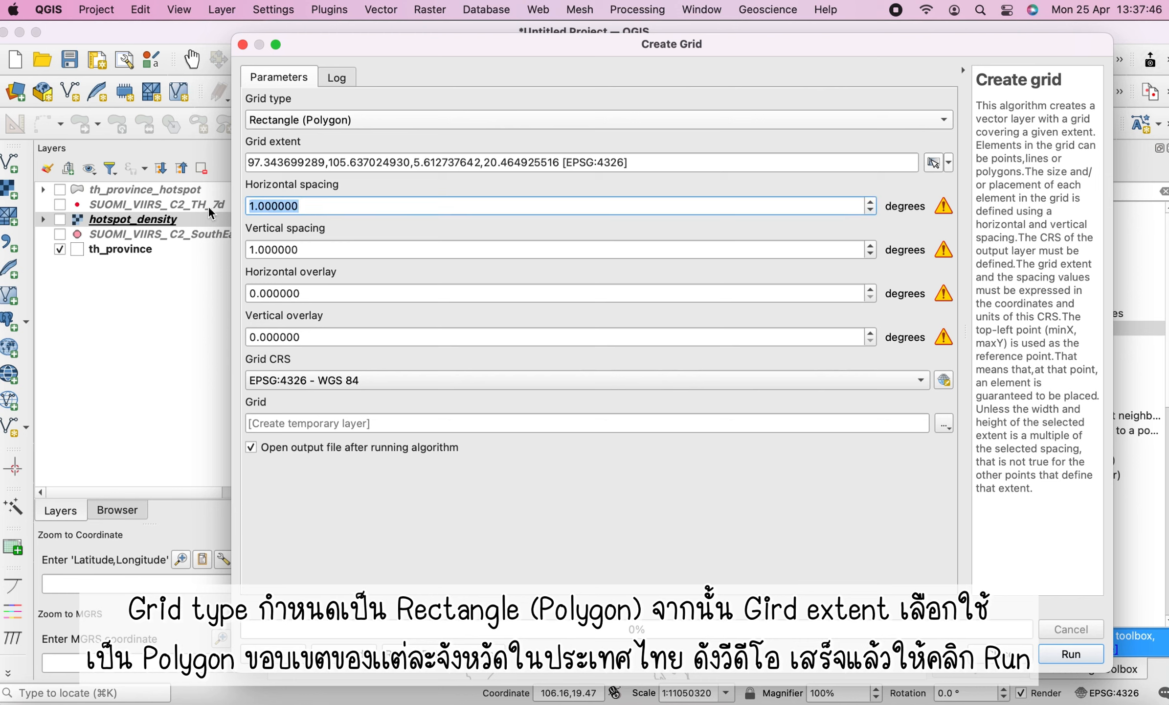
pyautogui.write('0.1')
pyautogui.moveTo(350, 248); pyautogui.dragTo(198, 245)
pyautogui.write('0.1')
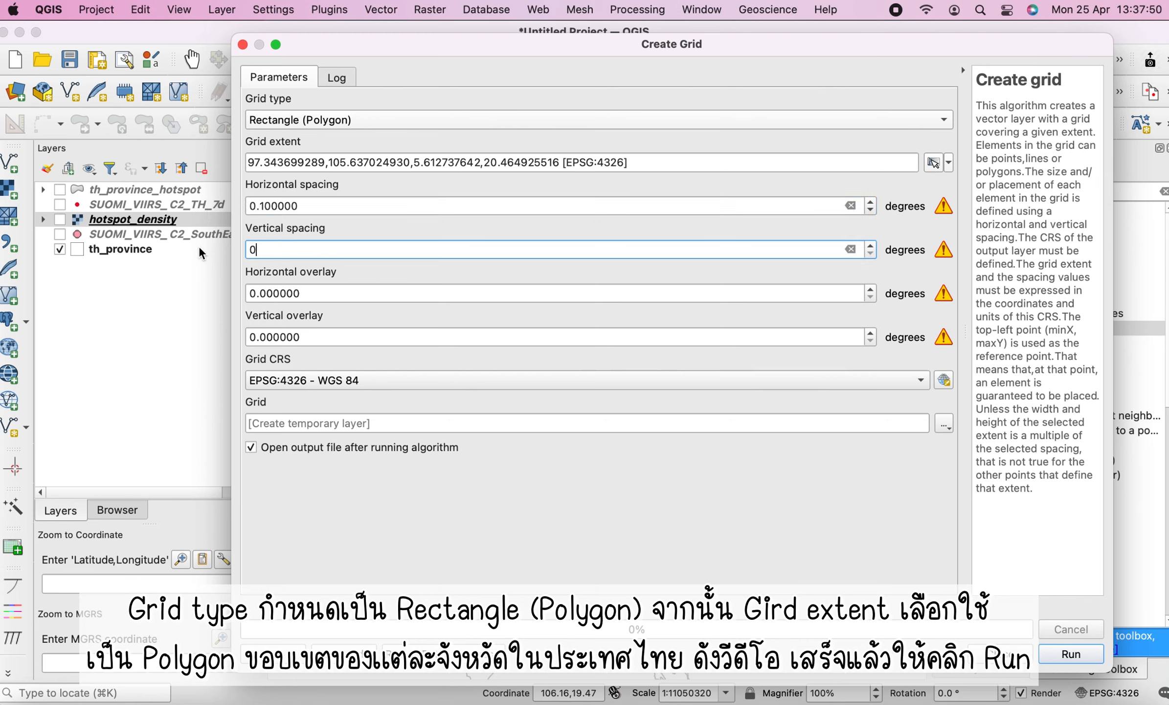
pyautogui.click(382, 206)
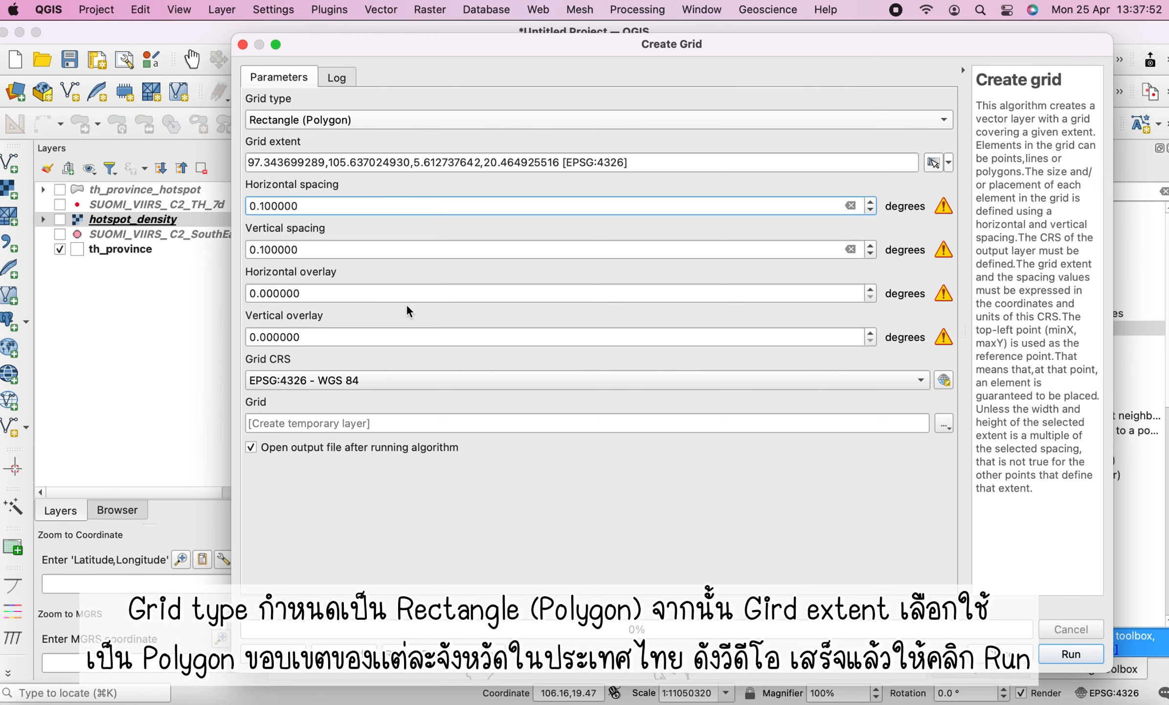
pyautogui.click(1064, 654)
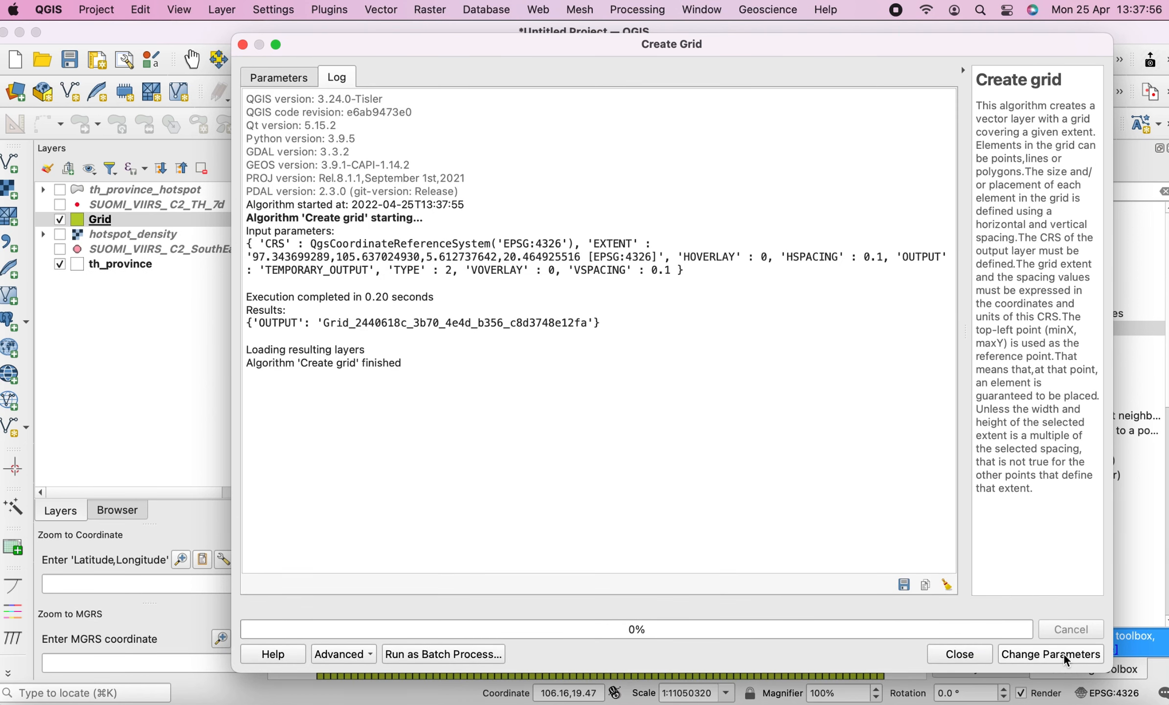
pyautogui.click(953, 653)
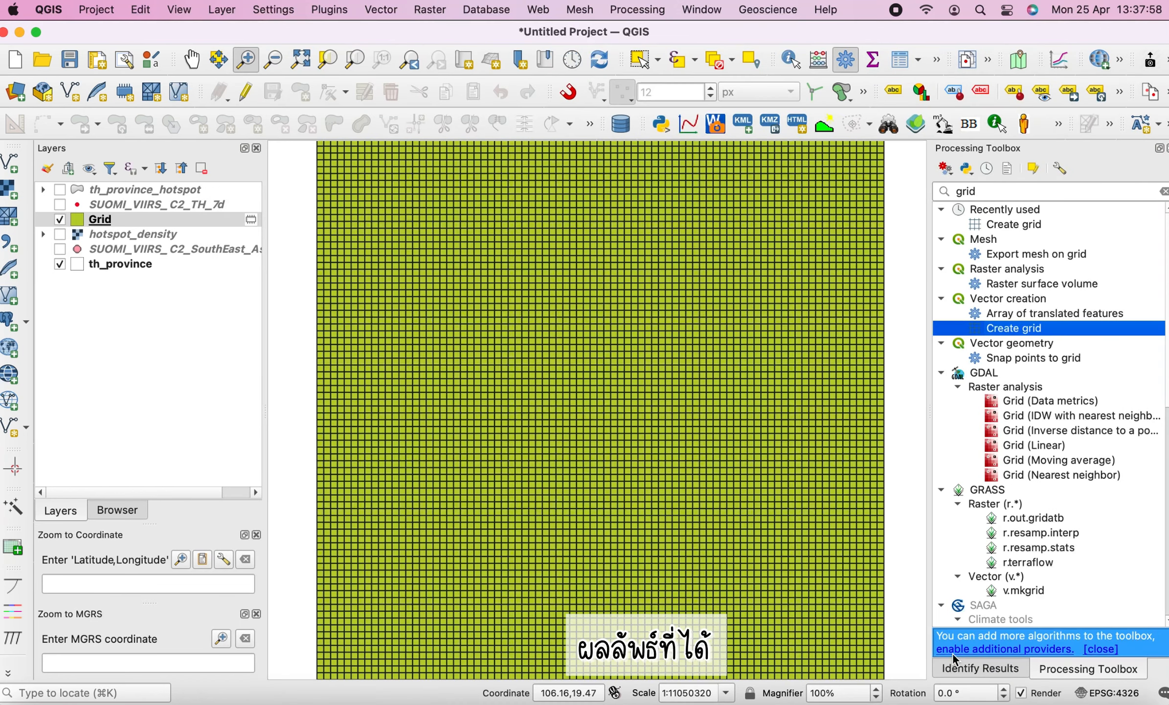
# Zoom to the Grid layer and move th_province above Grid in the layer order
pyautogui.click(104, 222)
pyautogui.rightClick(104, 222)
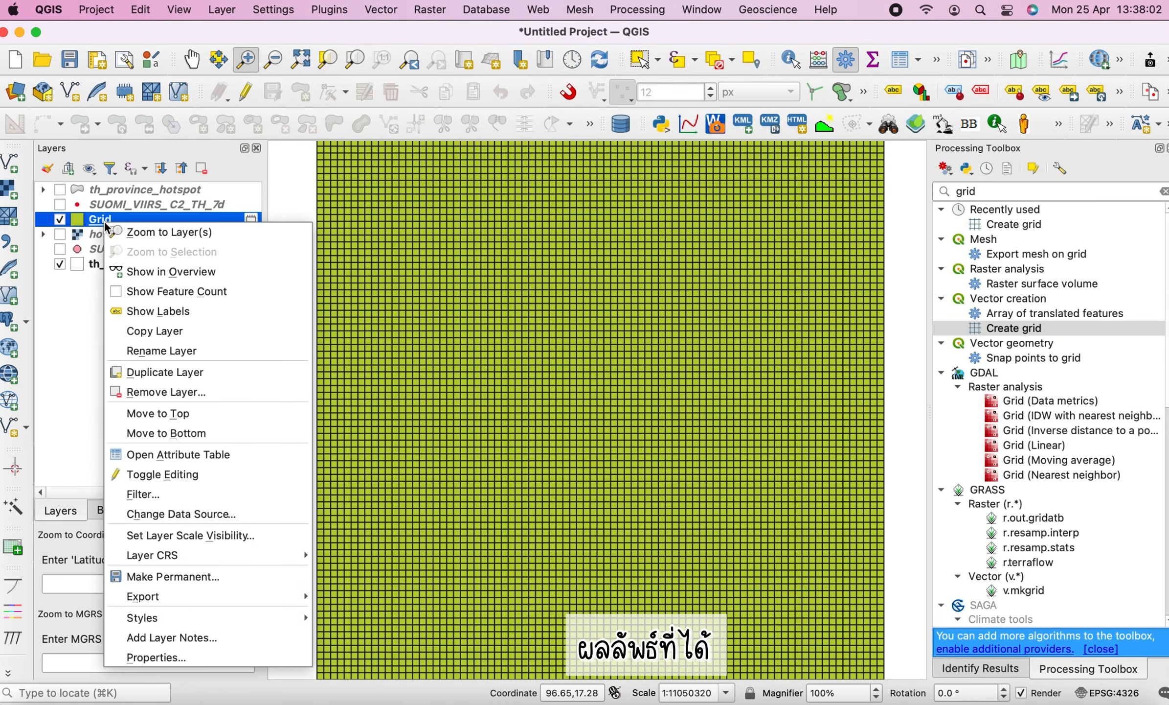
pyautogui.click(123, 233)
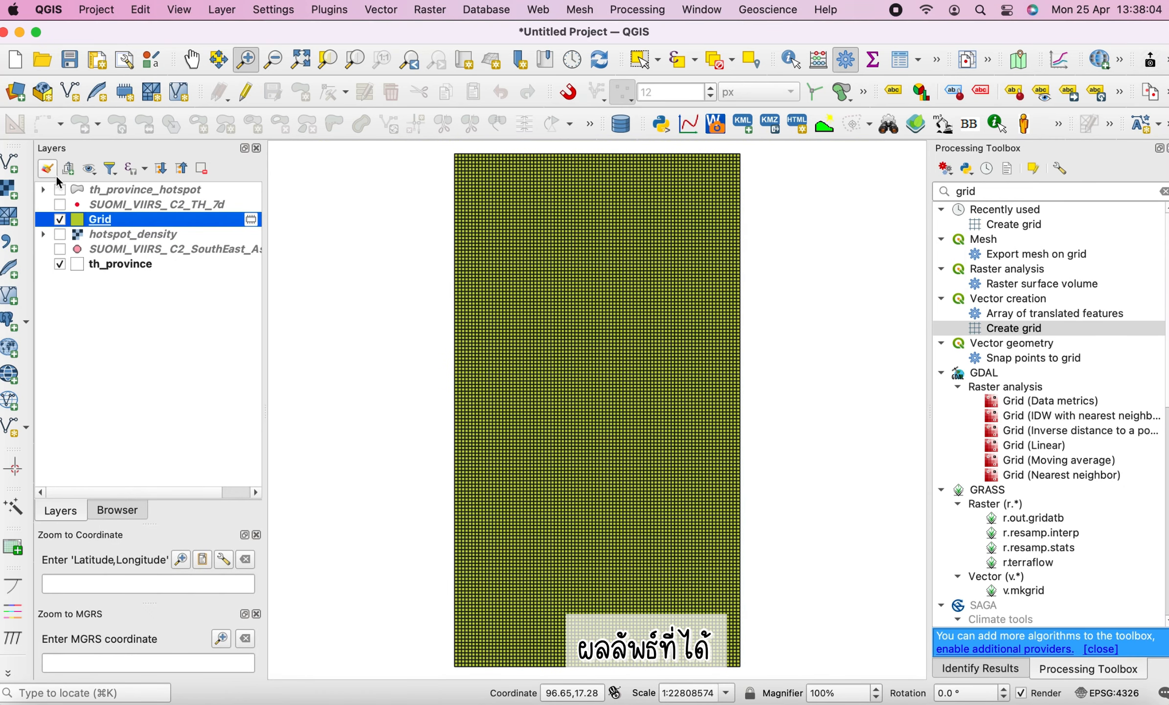
pyautogui.click(60, 190)
pyautogui.click(60, 190)
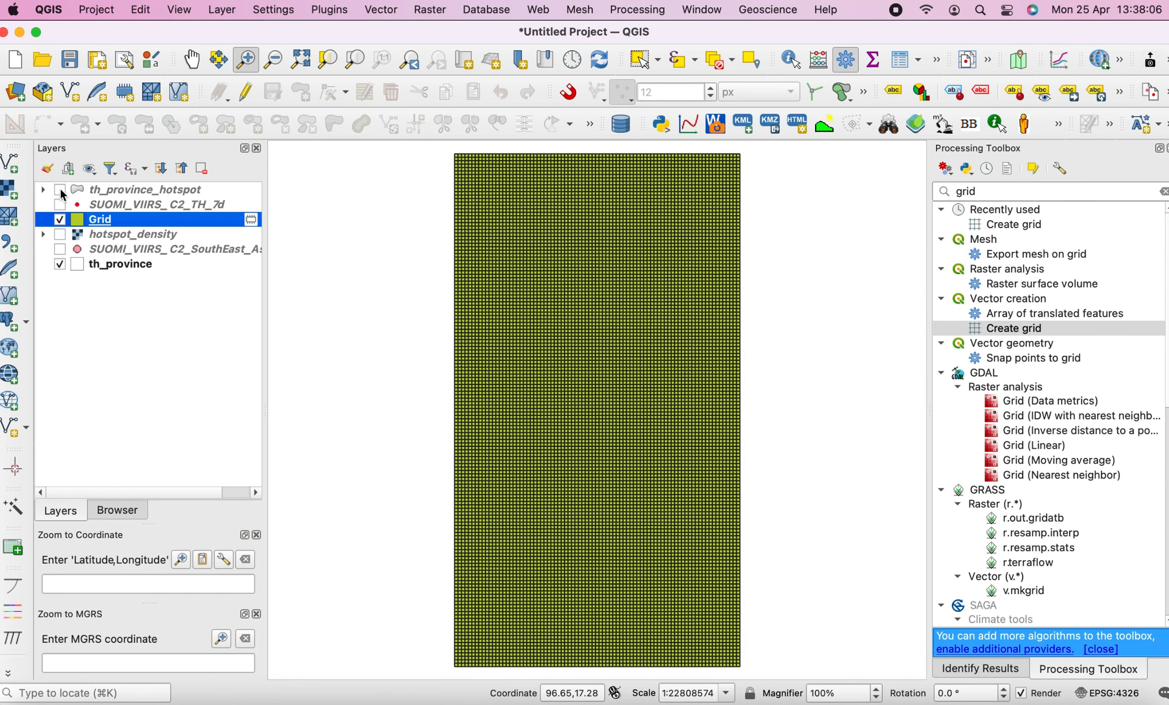
pyautogui.moveTo(106, 264); pyautogui.dragTo(156, 208)
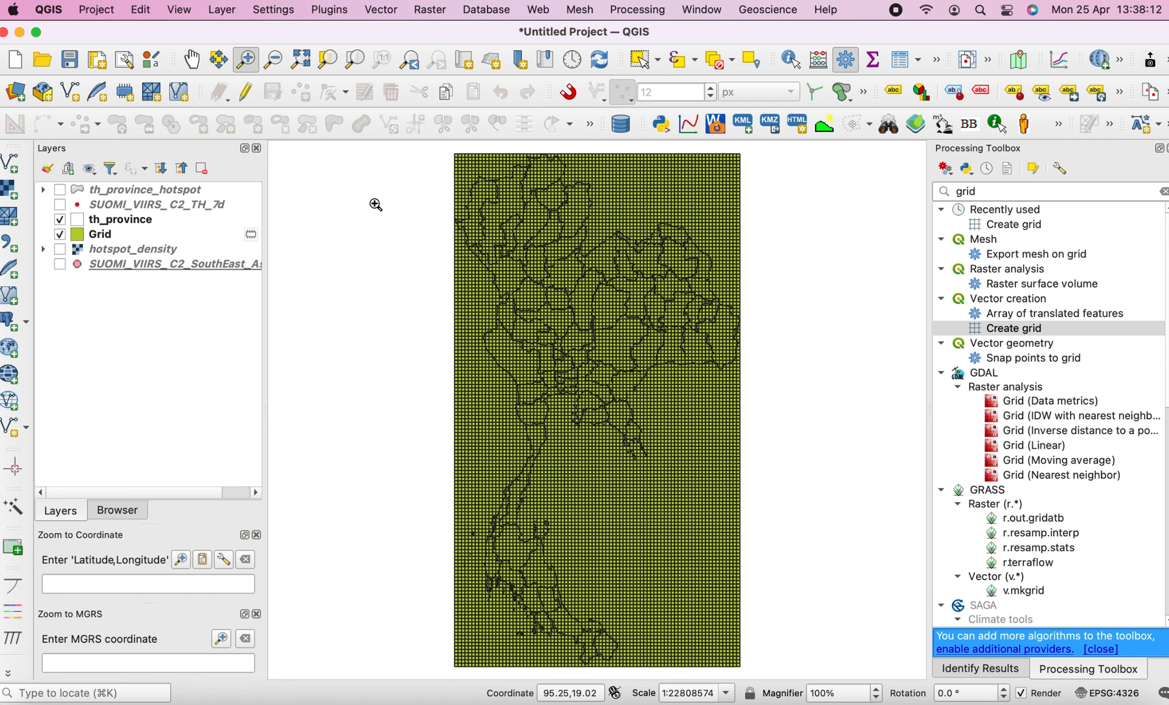
# Run Select by Location to select Grid features that intersect th_province, creating a new selection
pyautogui.click(166, 235)
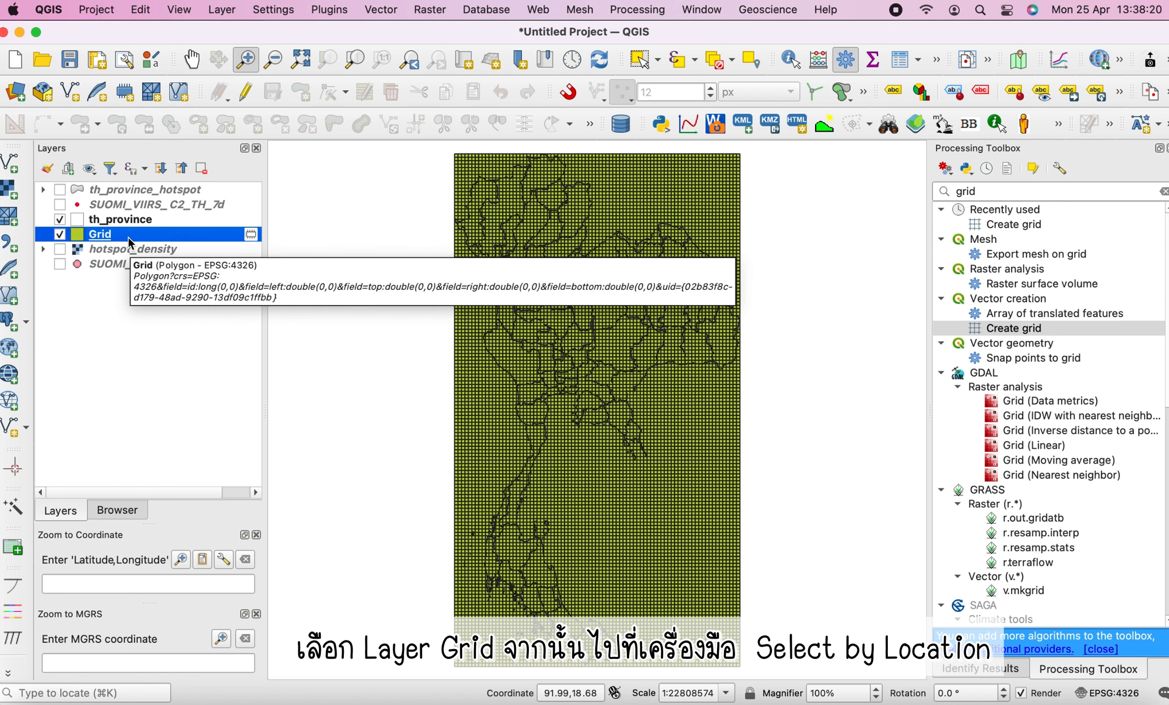
pyautogui.click(755, 62)
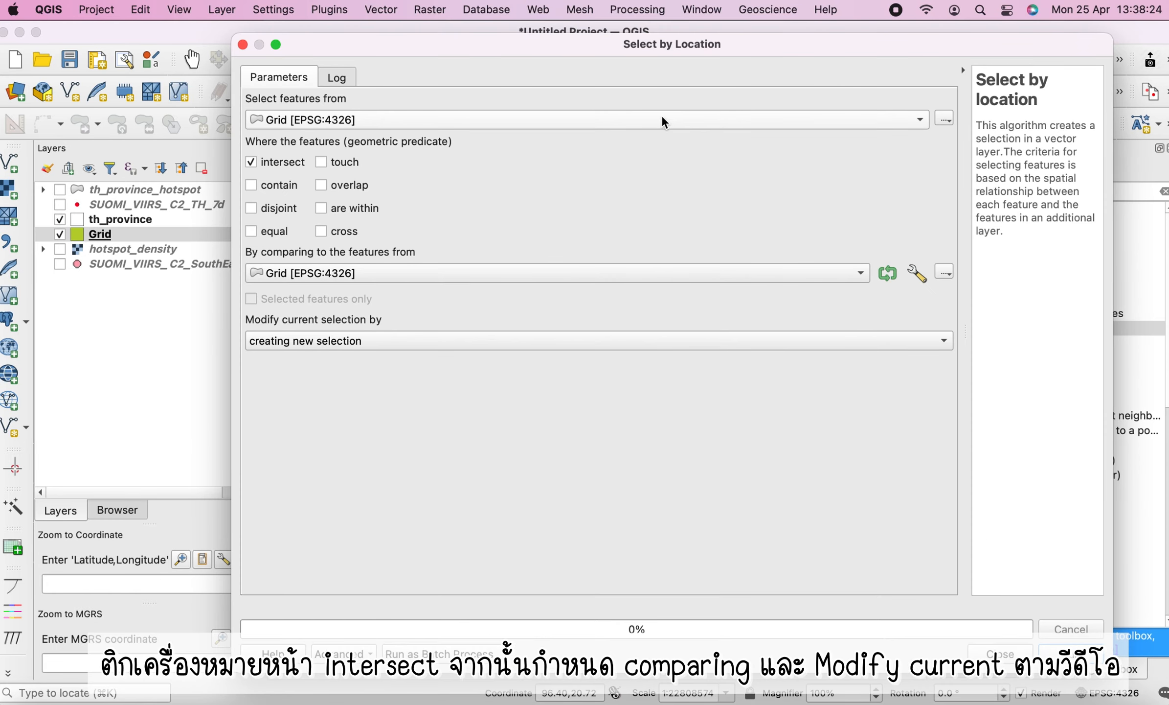
pyautogui.click(326, 128)
pyautogui.click(313, 120)
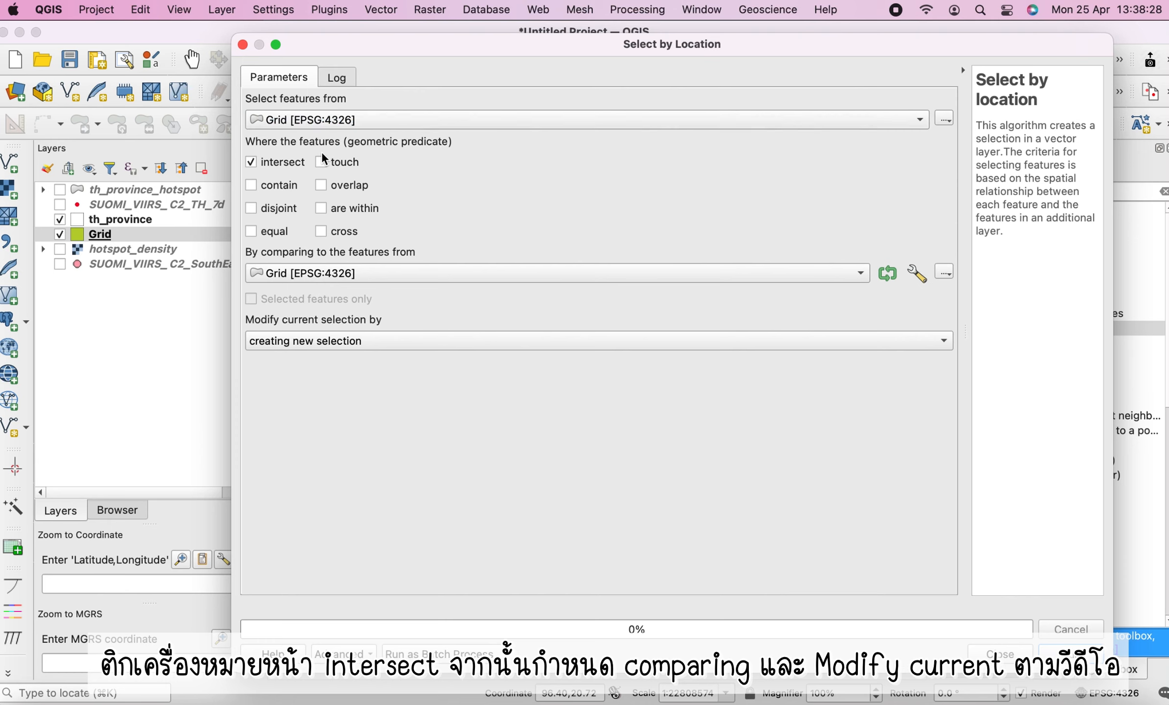
pyautogui.click(306, 276)
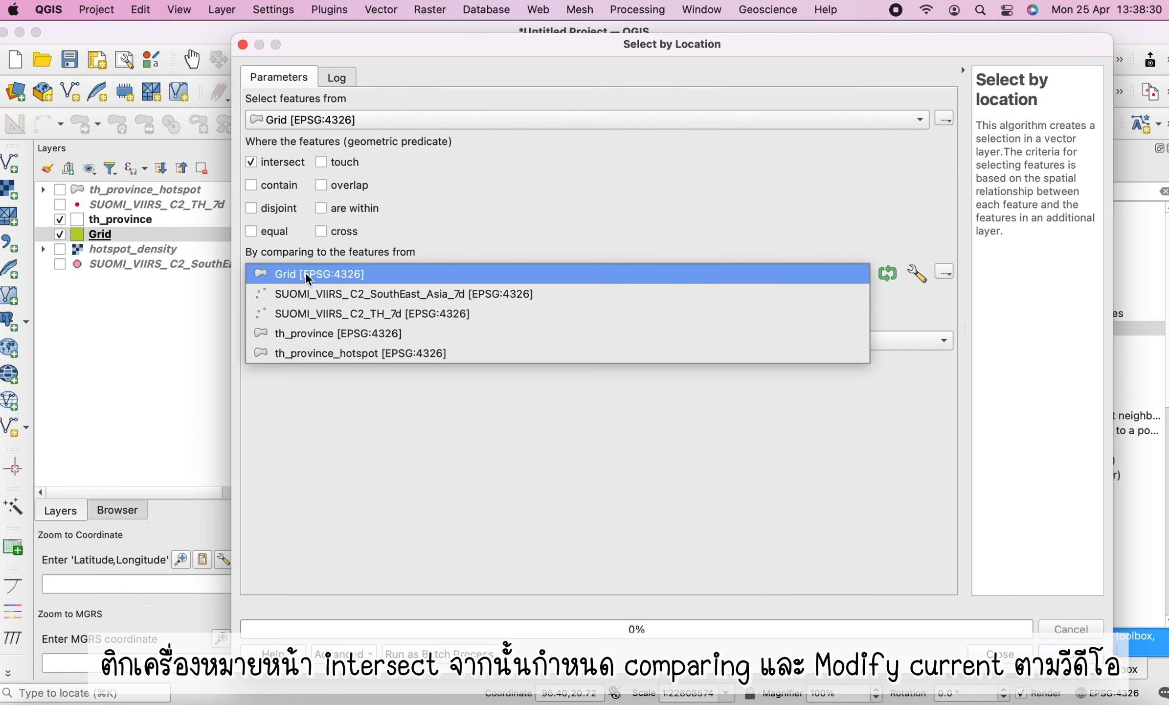
pyautogui.click(277, 334)
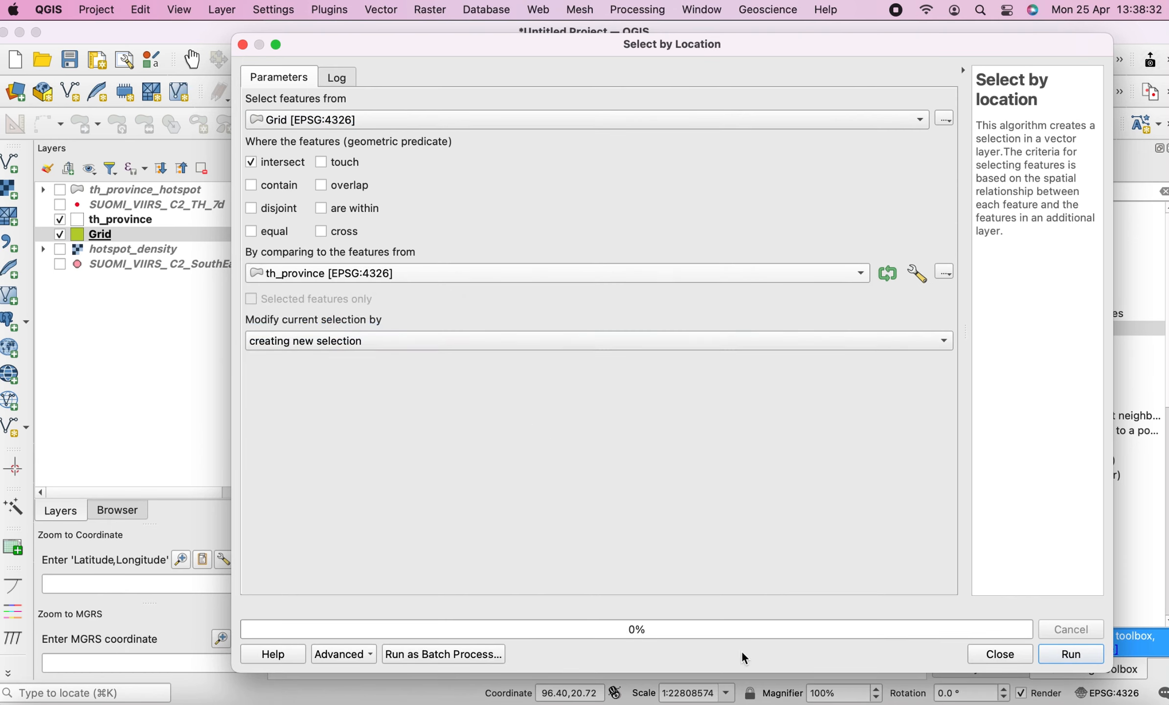
pyautogui.click(1066, 659)
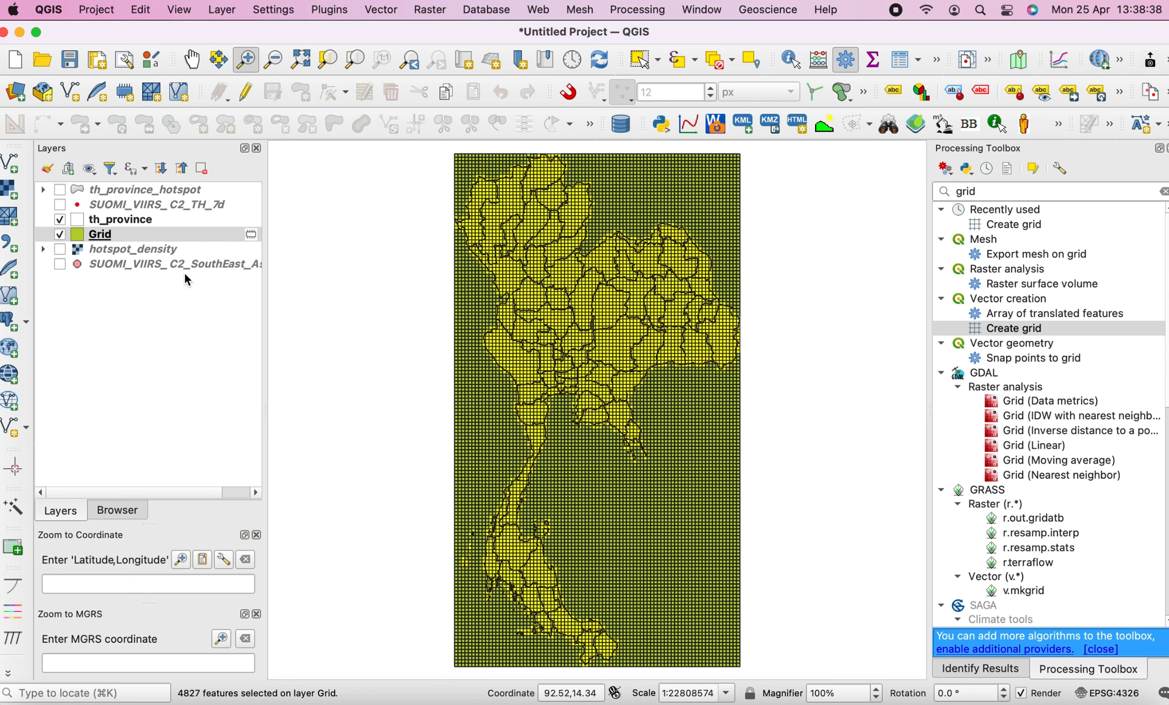
# Export the selected Grid features as an ESRI Shapefile named th_grid10km in the SUOMI_VIIRS_C2_SouthEast_Asia_7d folder
pyautogui.rightClick(129, 238)
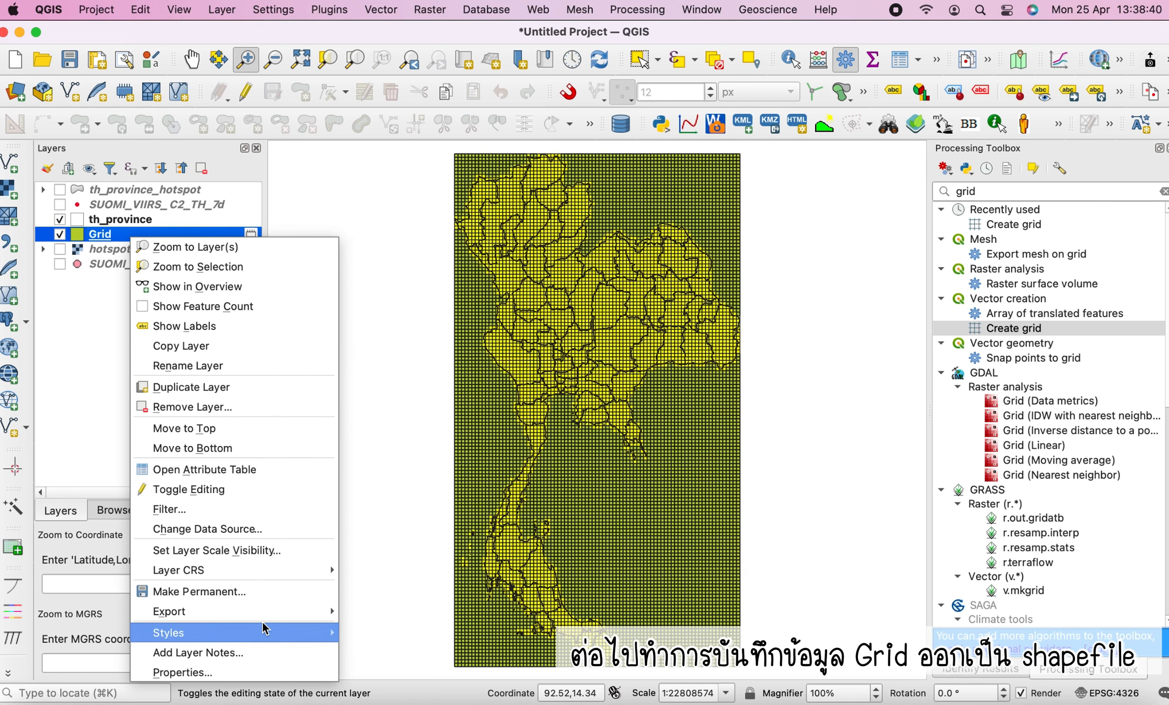
pyautogui.moveTo(263, 626)
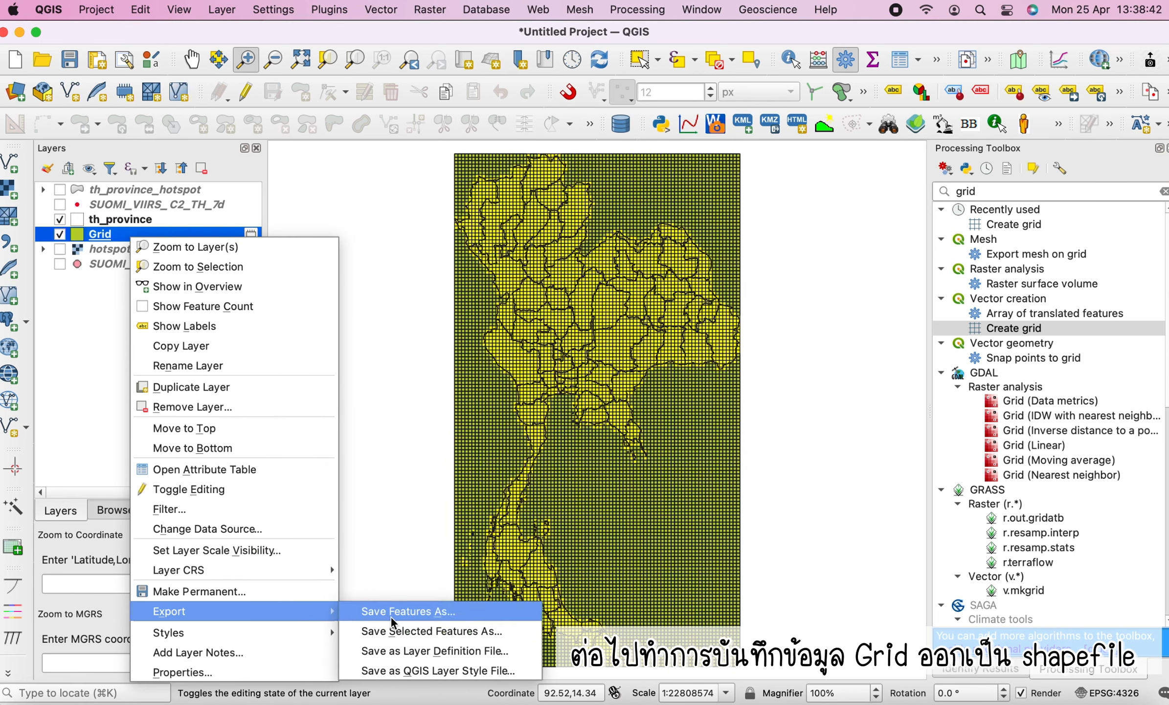
pyautogui.click(428, 634)
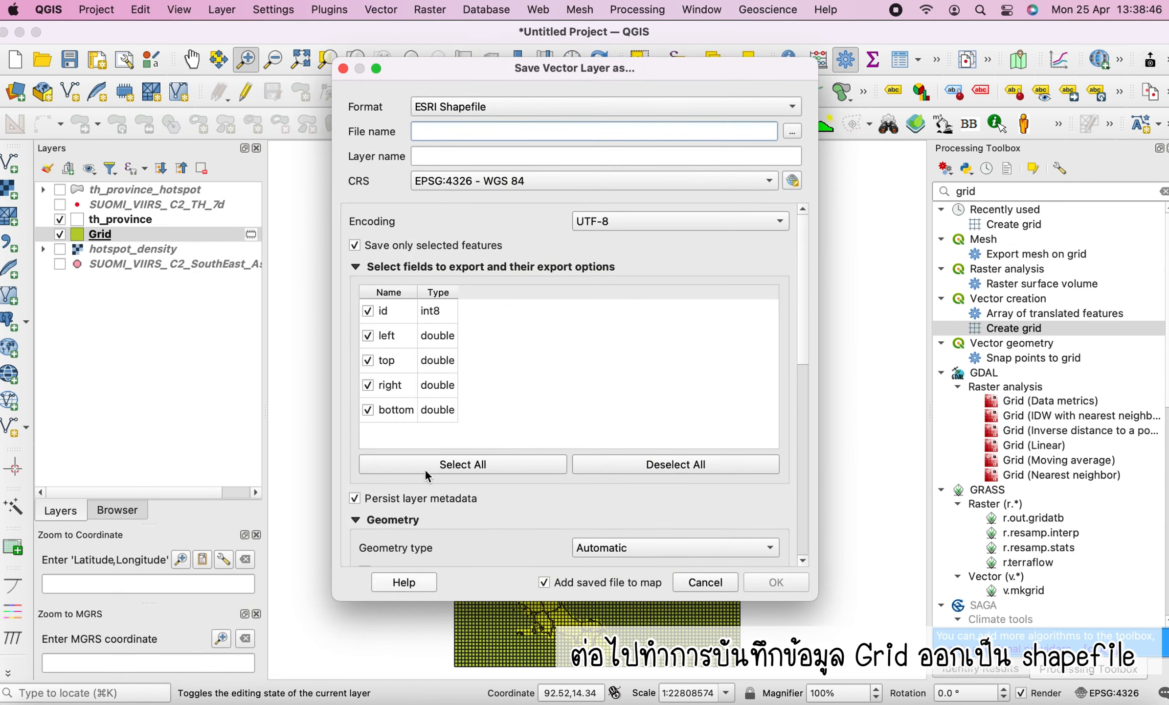
pyautogui.click(798, 133)
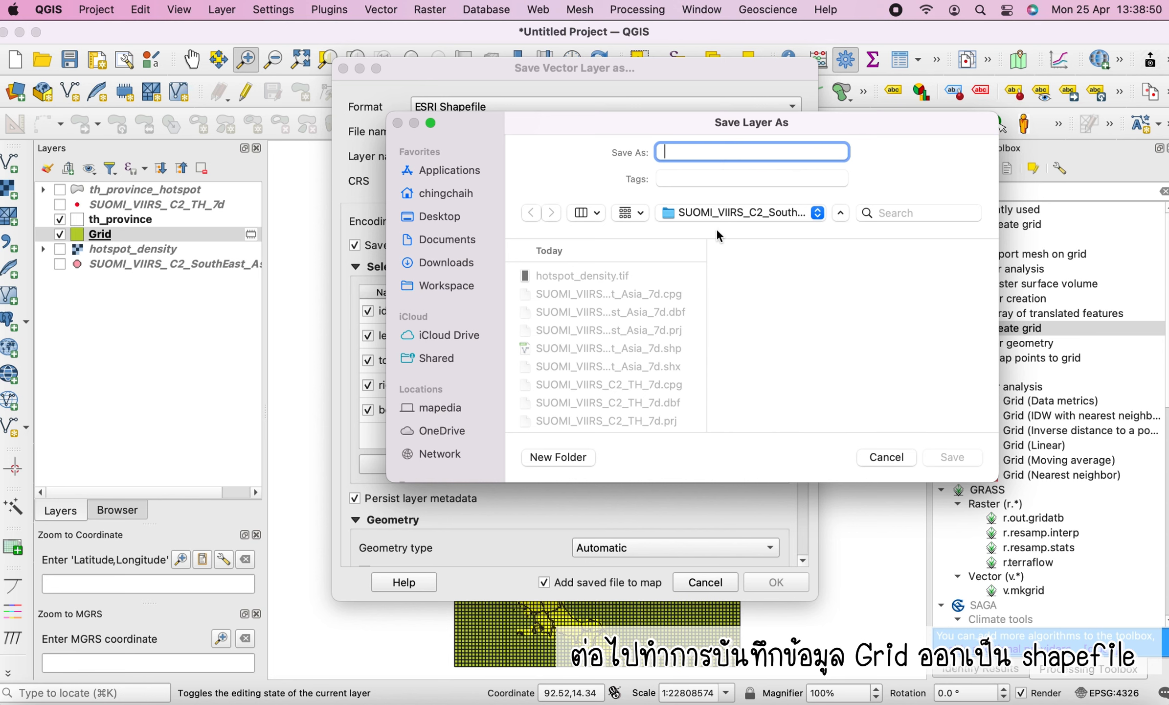
pyautogui.write('th_grid')
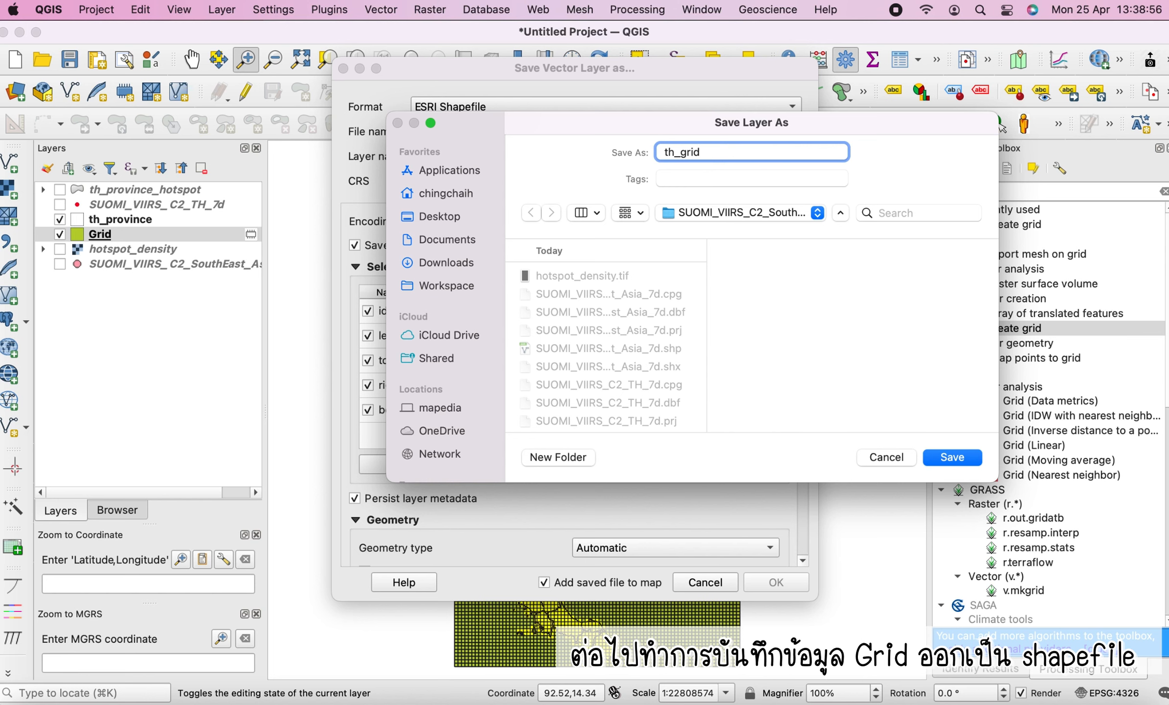
pyautogui.write('10km')
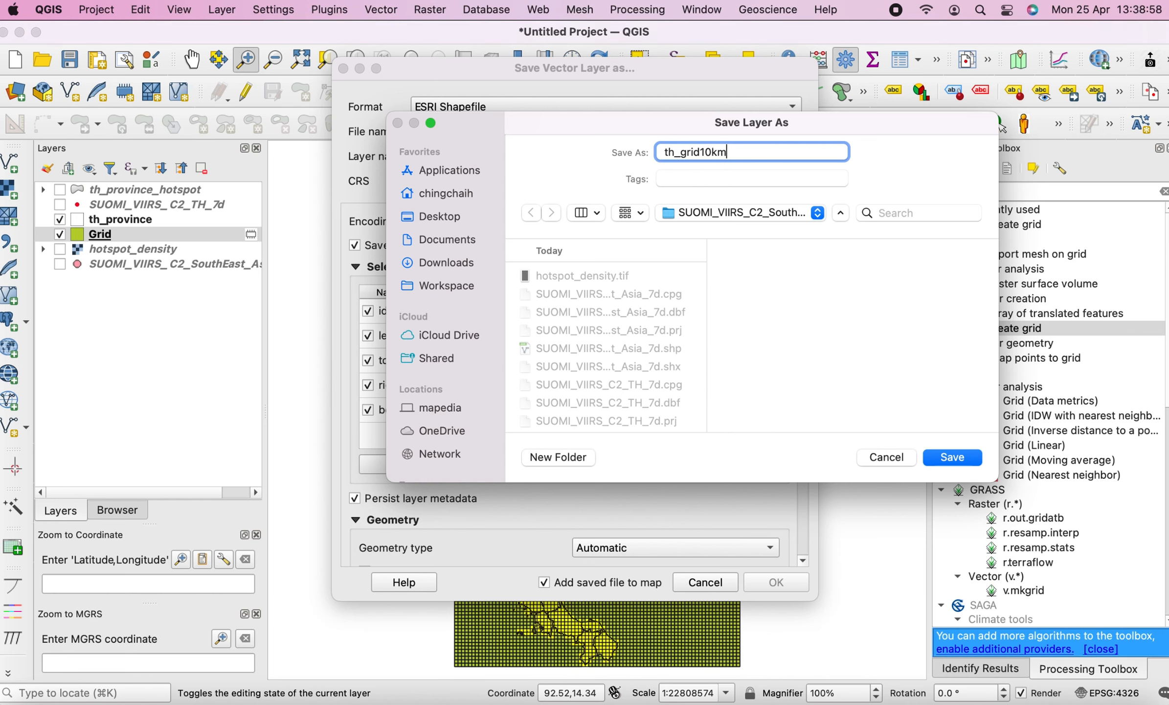
pyautogui.press('Return')
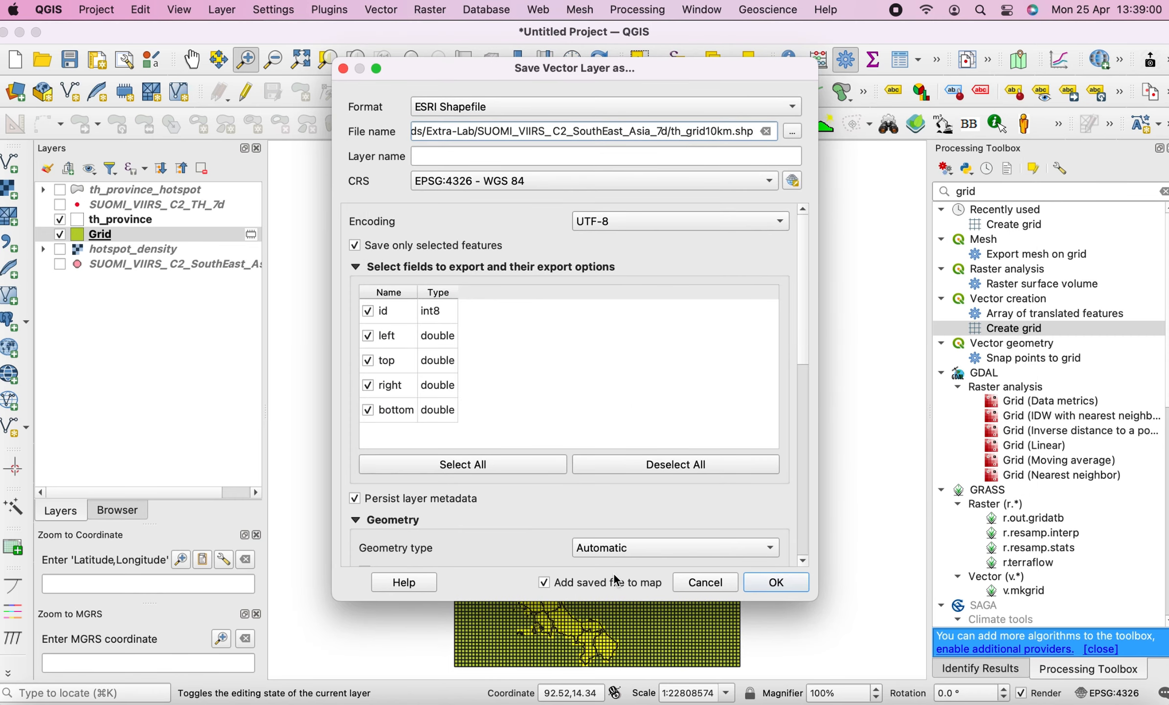
pyautogui.click(779, 585)
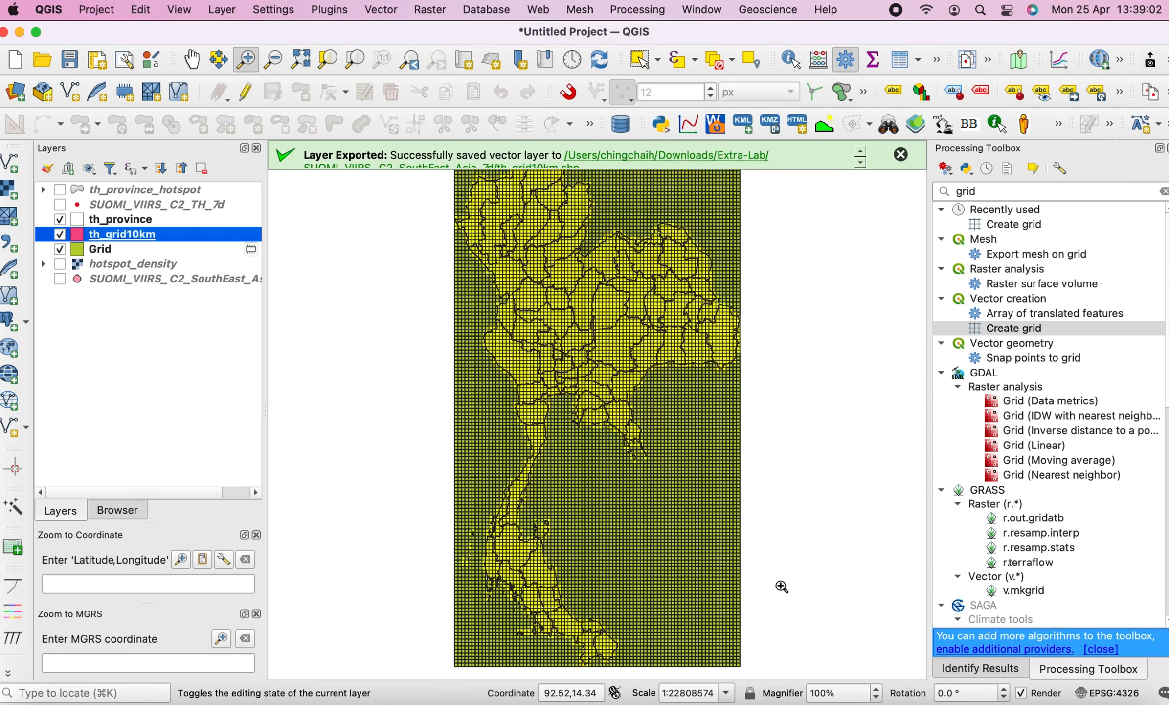
# Hide the Grid and th_province layers and show the SUOMI_VIIRS_C2_TH_7d fire points over th_grid10km
pyautogui.click(60, 249)
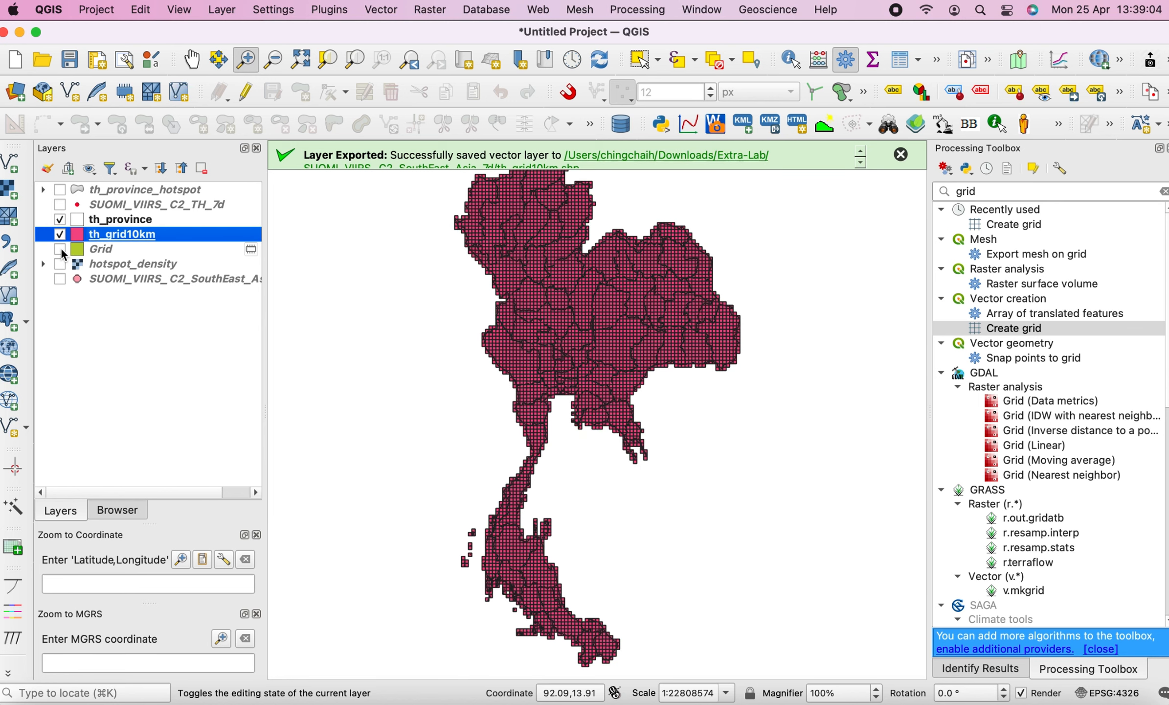
pyautogui.click(901, 155)
pyautogui.click(168, 236)
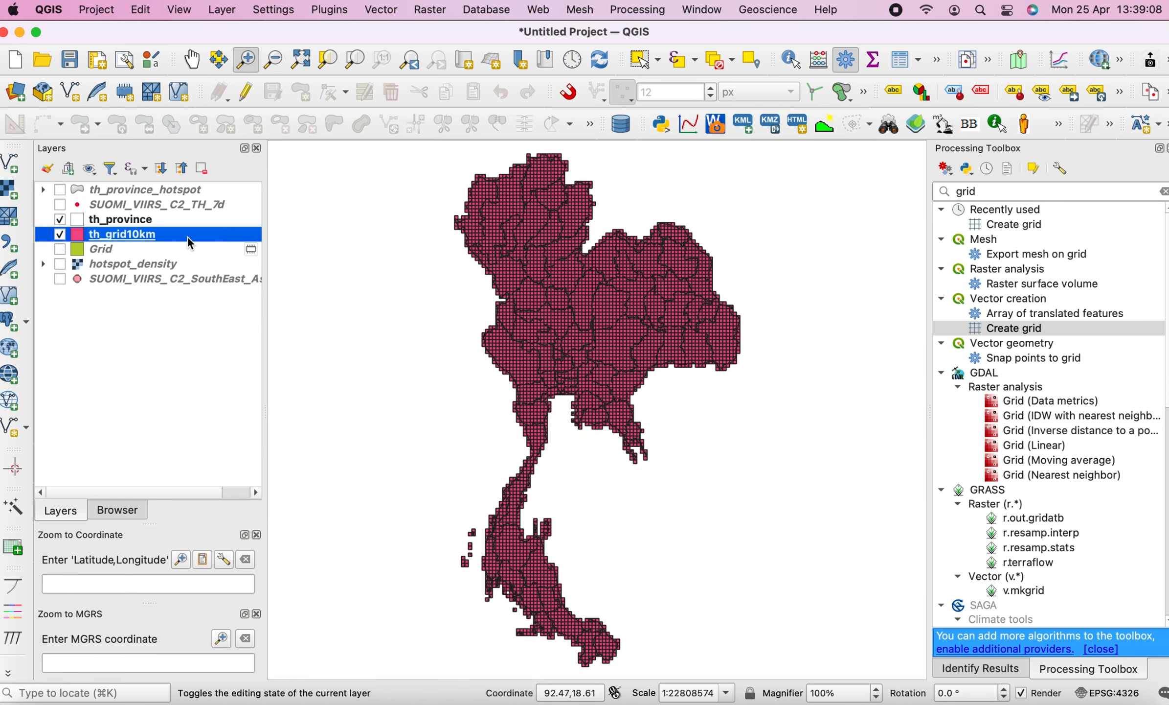
pyautogui.click(61, 220)
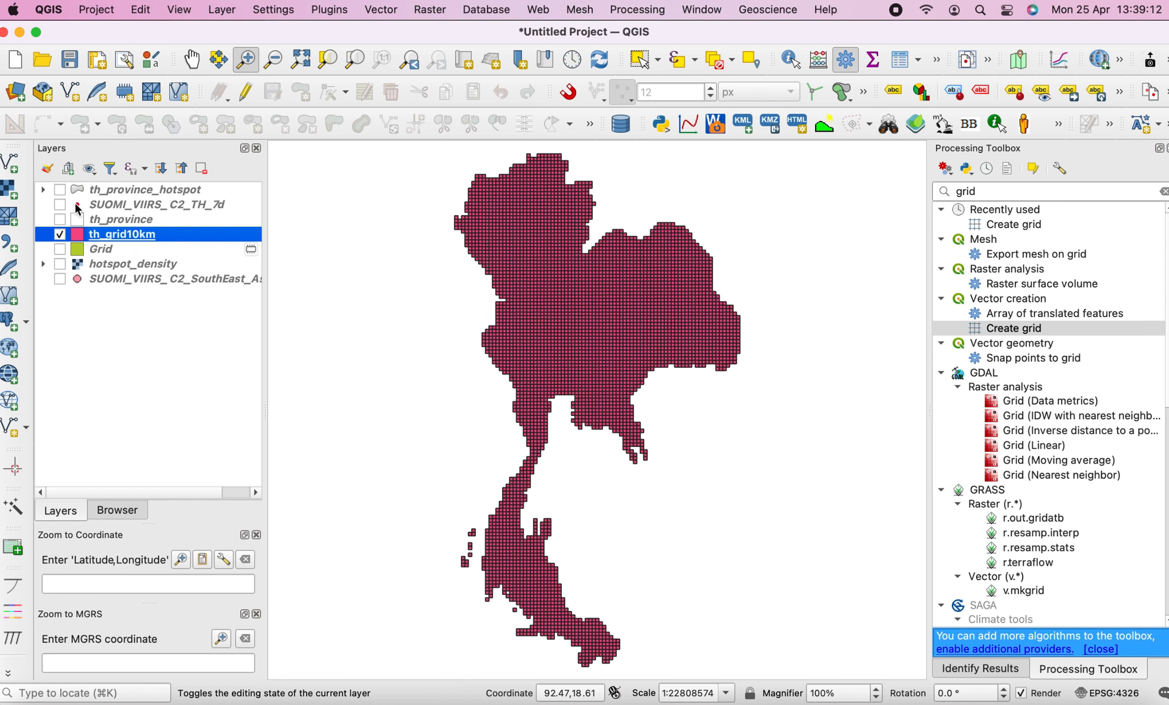
pyautogui.click(60, 204)
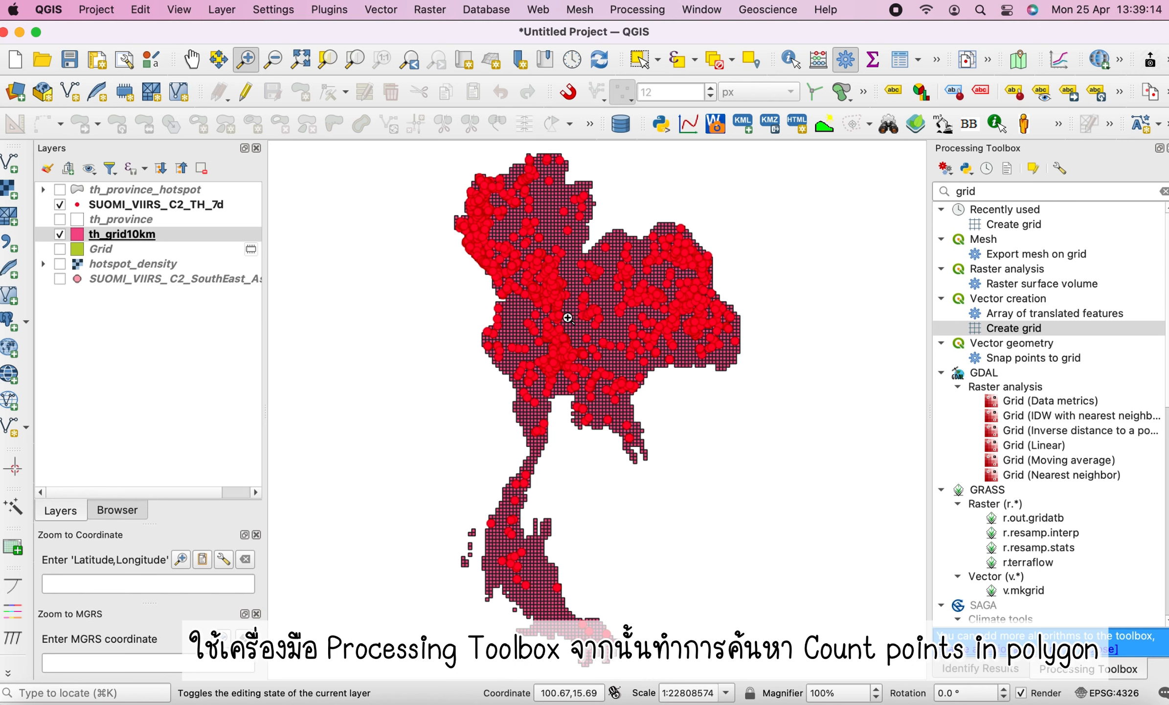
# Open Count Points in Polygon with th_grid10km as polygons and SUOMI_VIIRS_C2_TH_7d as points
pyautogui.doubleClick(967, 191)
pyautogui.press('BackSpace')
pyautogui.click(940, 209)
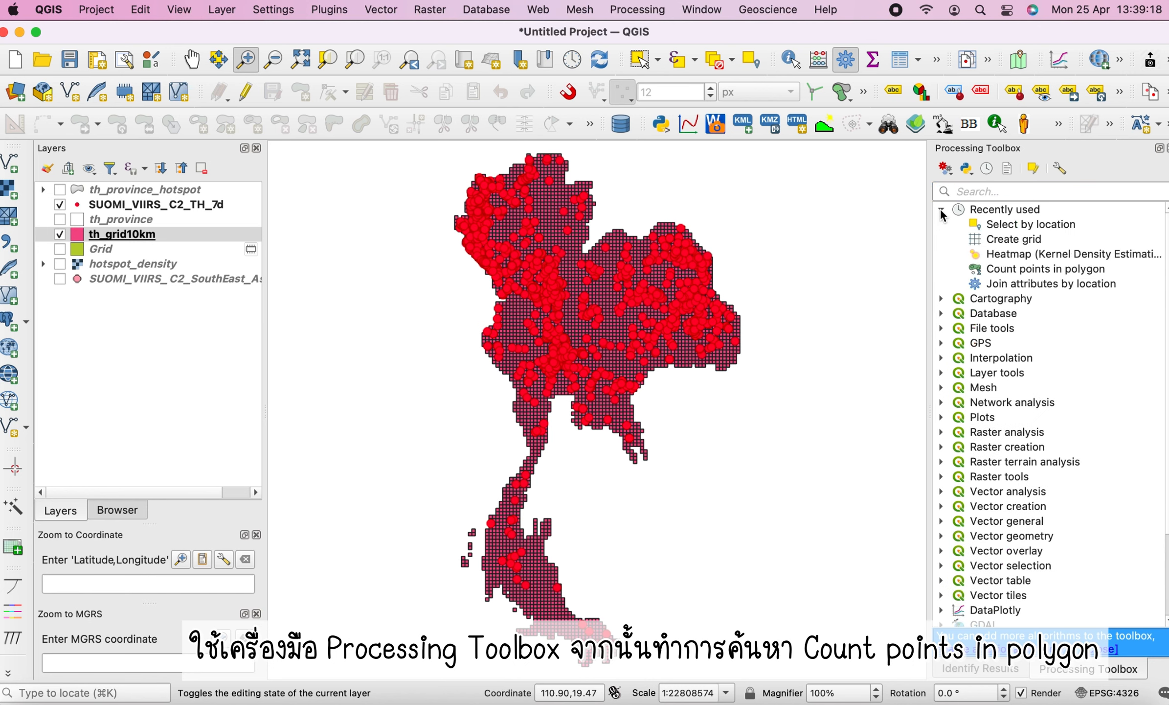
pyautogui.click(1010, 269)
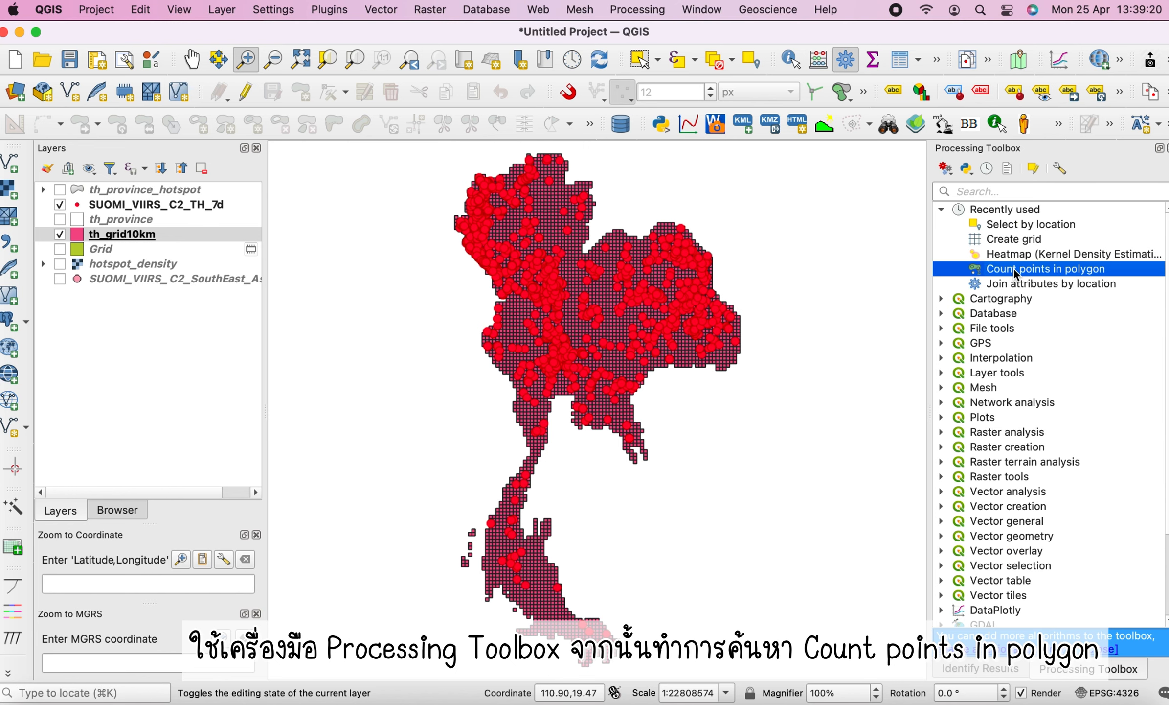
pyautogui.doubleClick(985, 271)
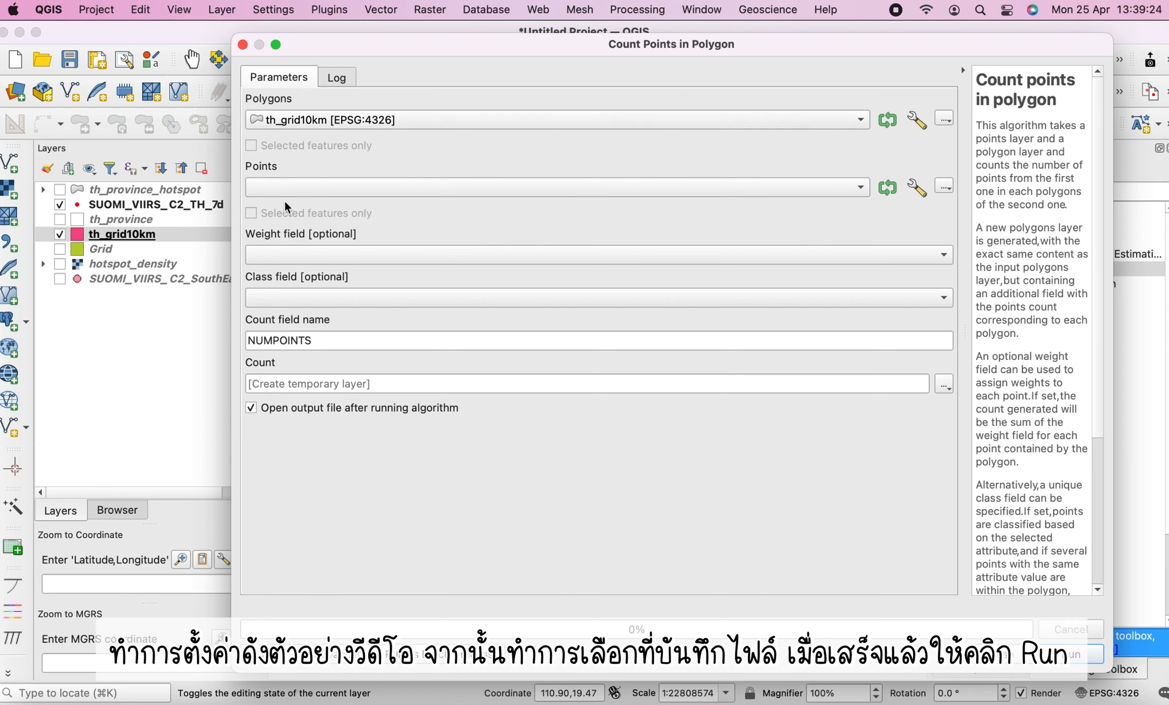
pyautogui.click(298, 189)
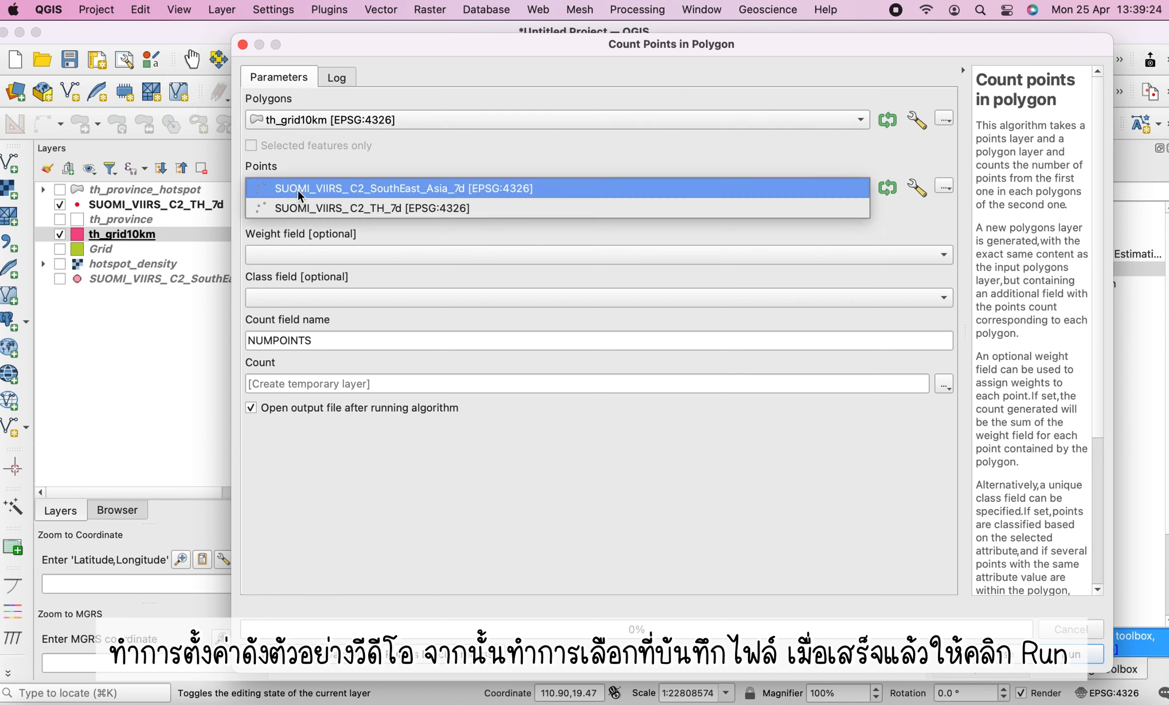
pyautogui.click(320, 208)
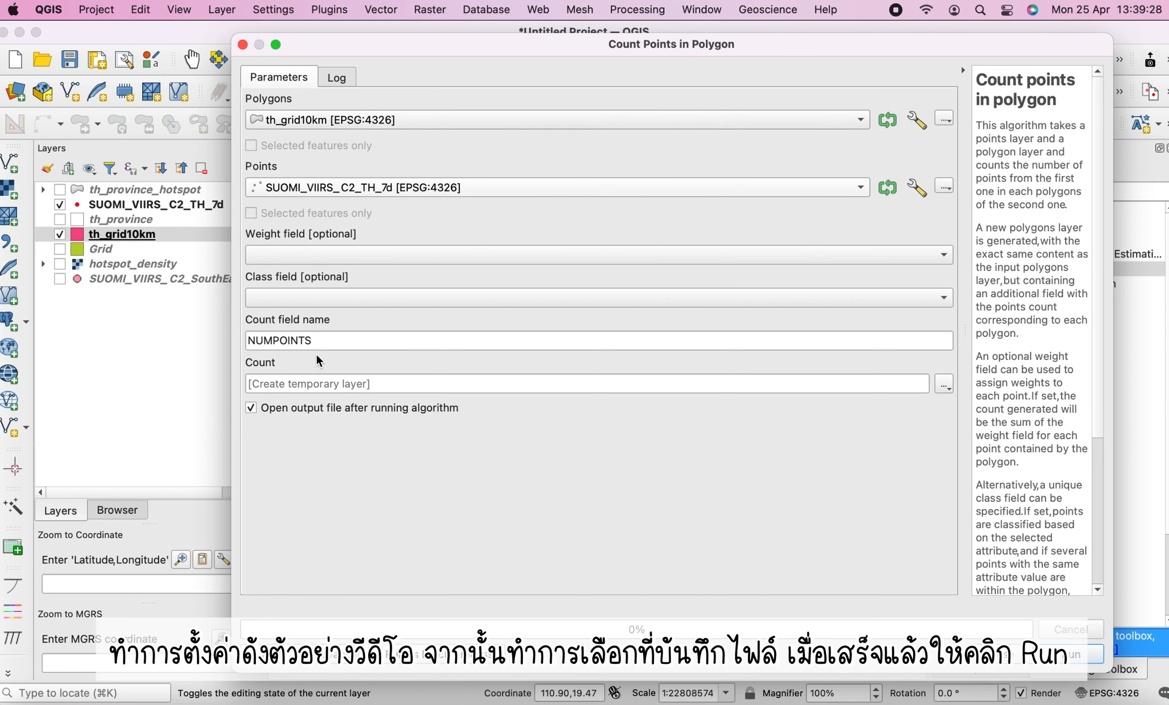
# Save the count output to file as th_grid_hotspot.shp, run the algorithm, and close the dialog
pyautogui.click(943, 383)
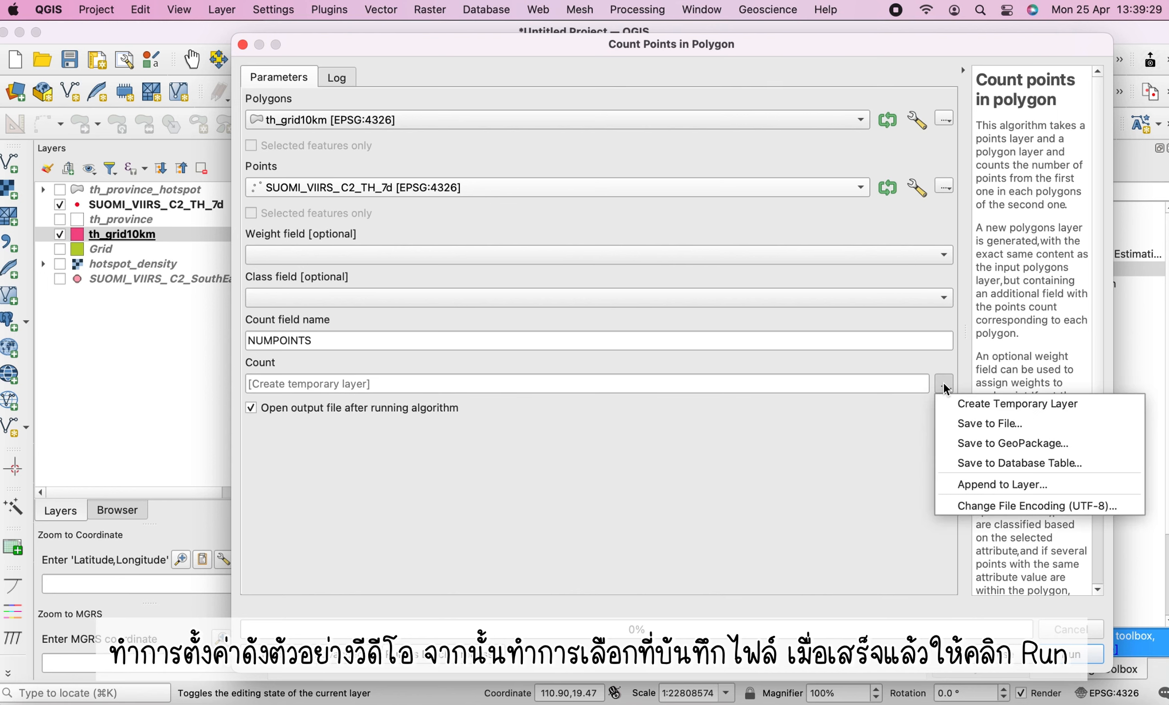
pyautogui.click(969, 423)
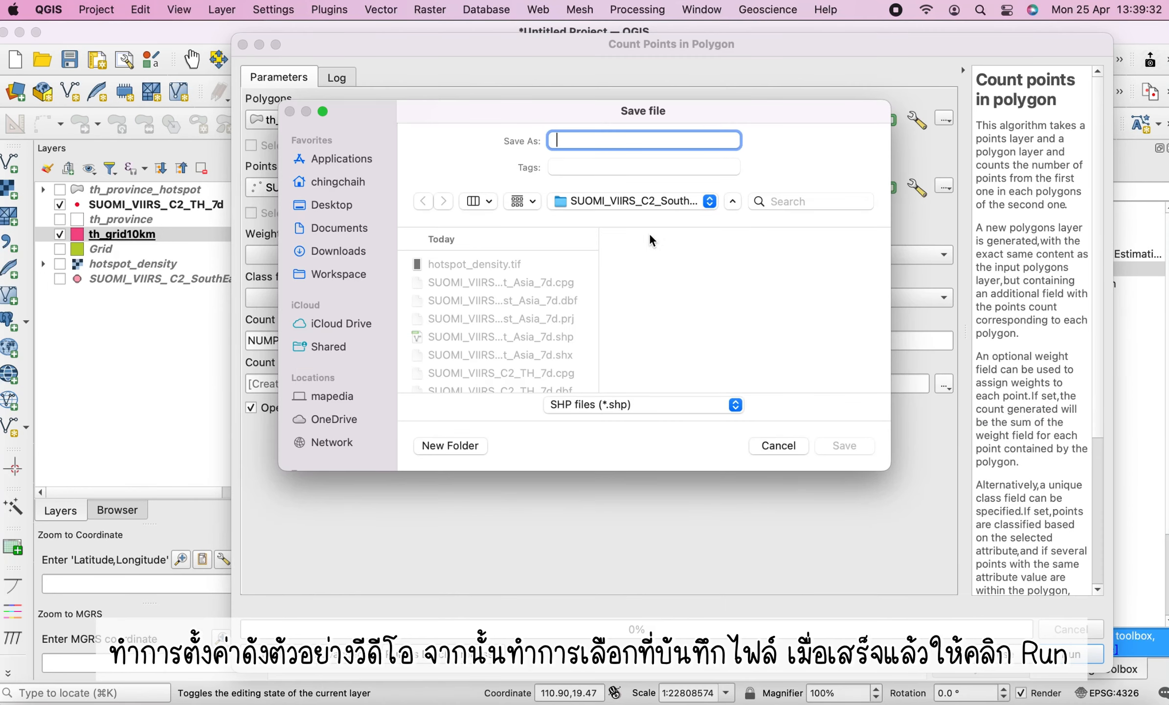
pyautogui.write('th_gri')
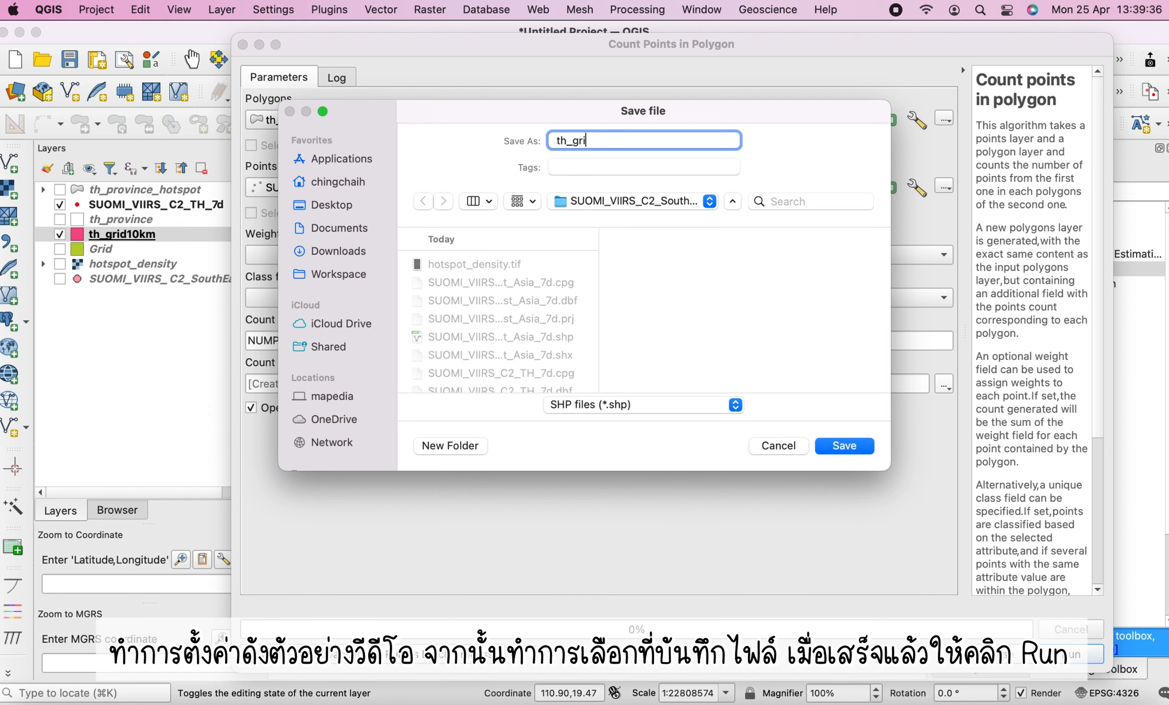
pyautogui.write('d_hotsp')
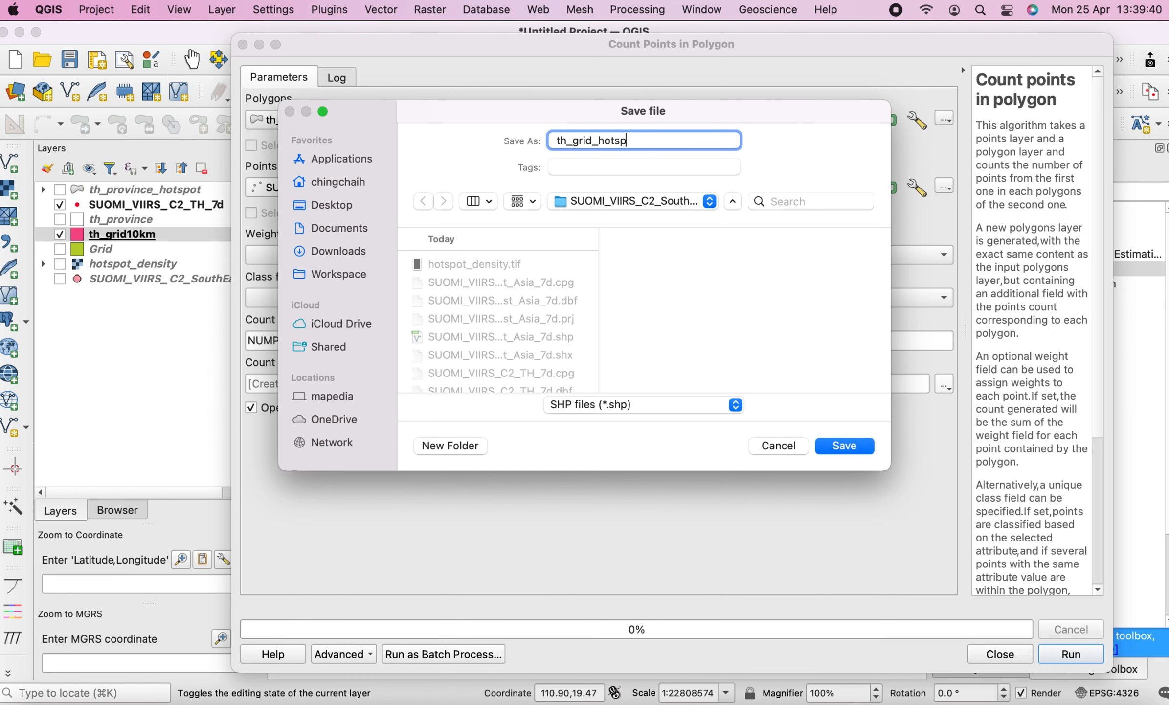
pyautogui.write('ot')
pyautogui.press('Return')
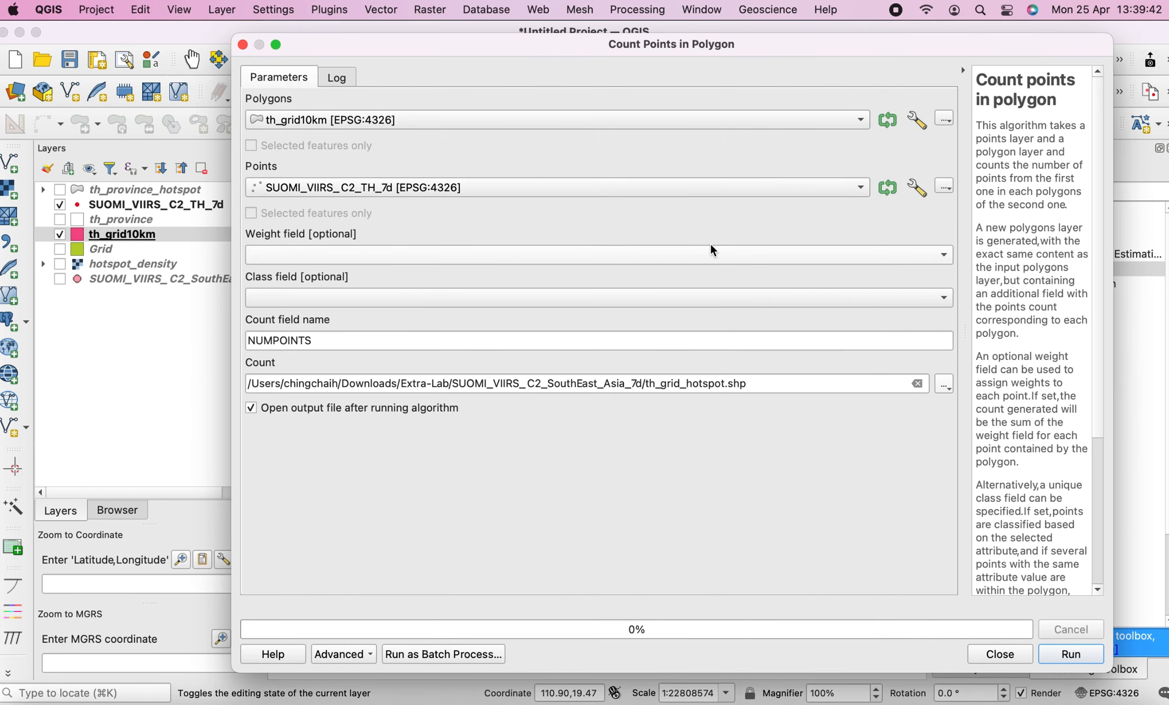
pyautogui.click(1065, 661)
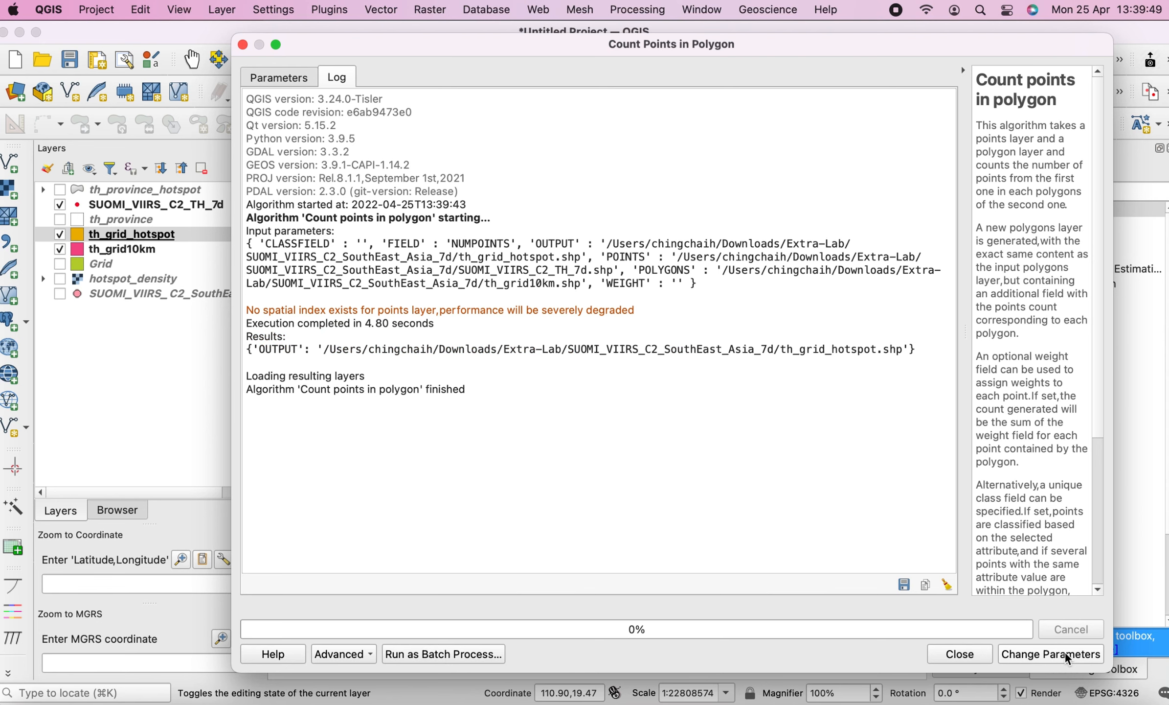
pyautogui.click(959, 654)
# Hide the th_grid10km and fire point layers and switch th_grid_hotspot's symbology to Graduated
pyautogui.click(60, 249)
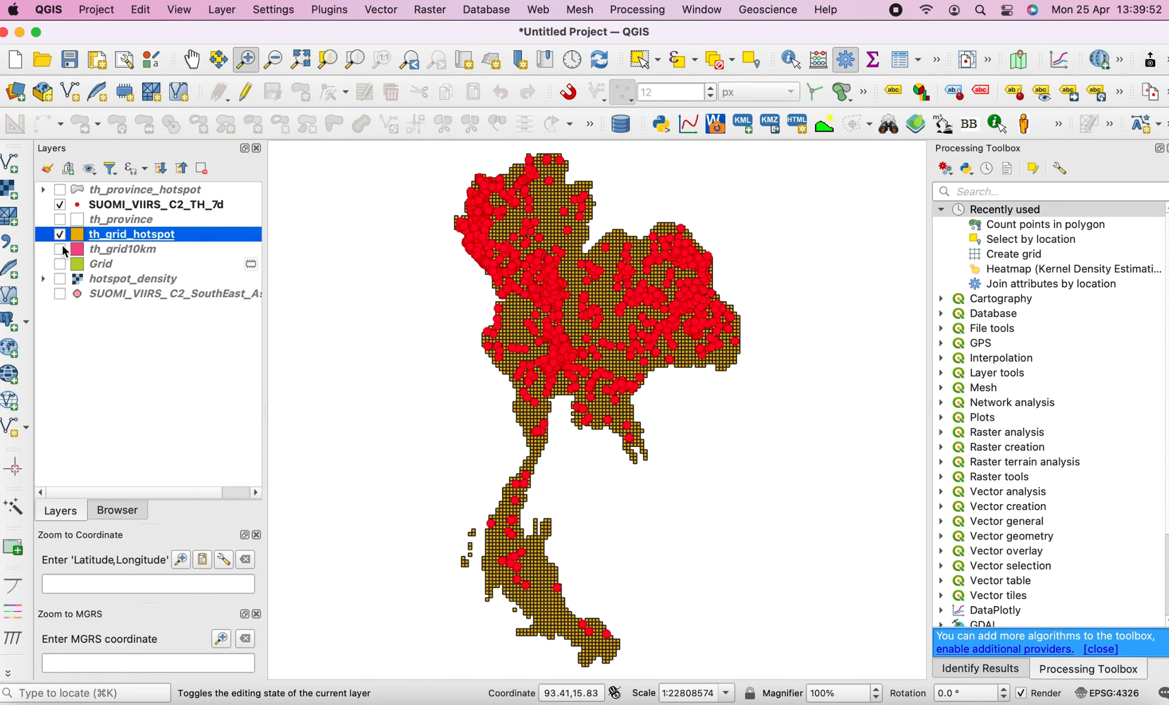
pyautogui.click(60, 205)
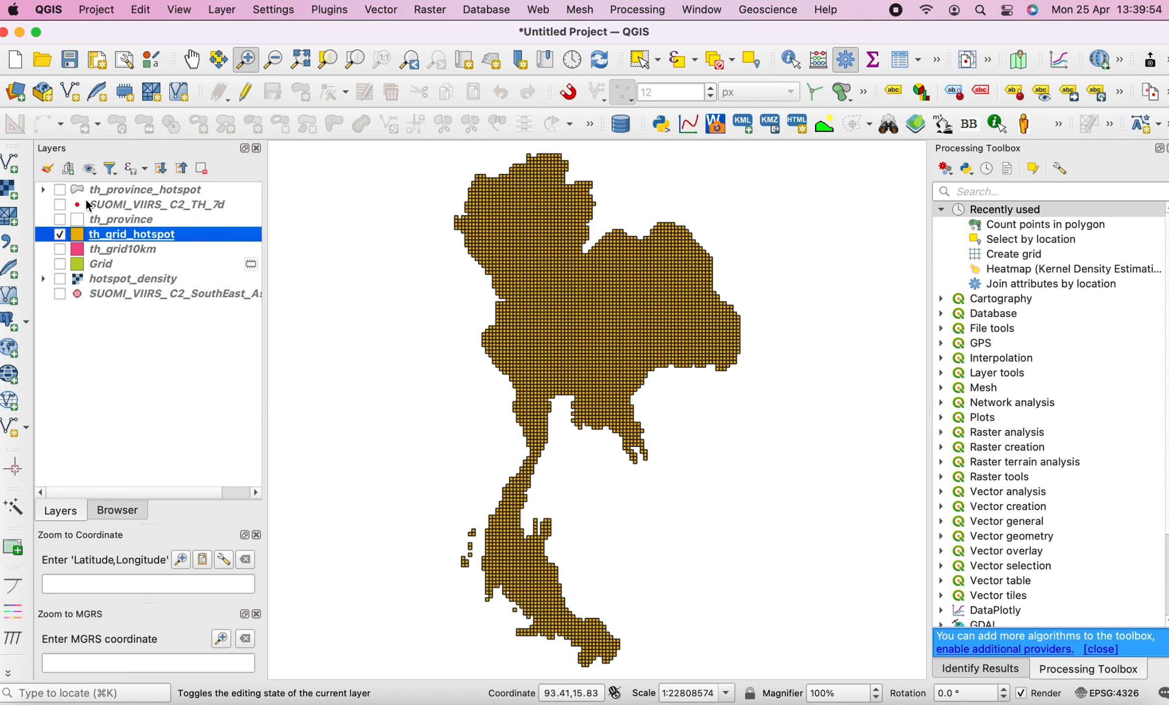
pyautogui.doubleClick(128, 235)
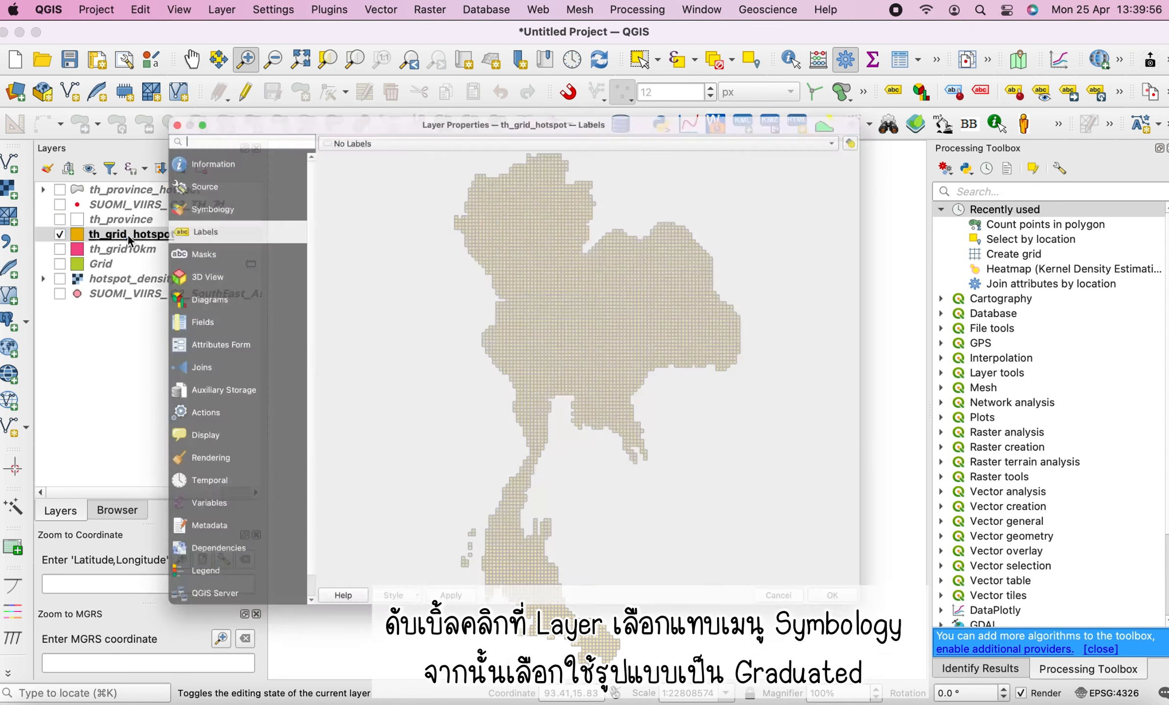
pyautogui.click(116, 159)
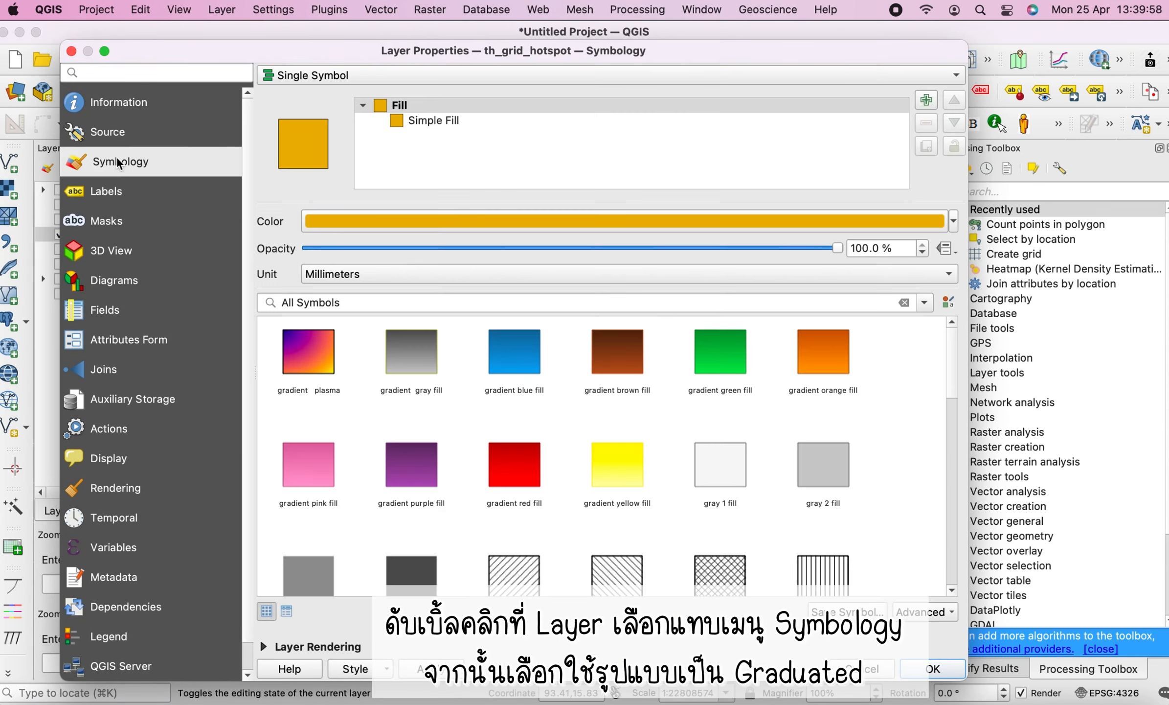
pyautogui.click(389, 75)
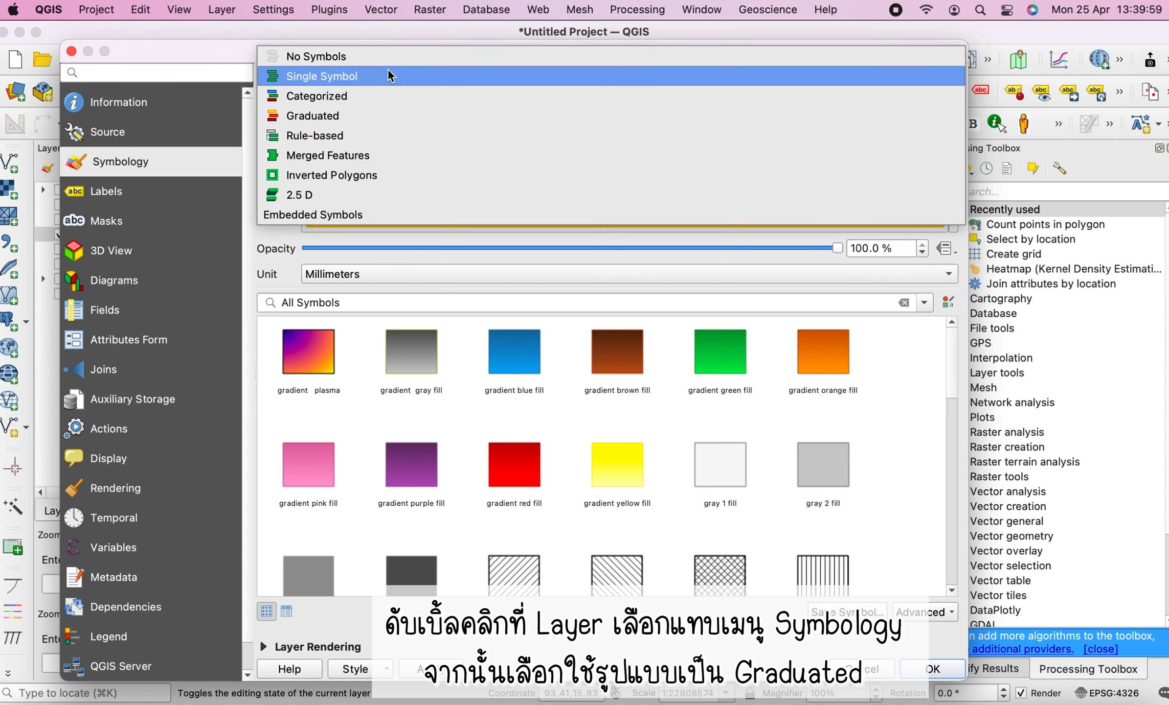
pyautogui.click(369, 115)
# Classify th_grid_hotspot by NUMPOINTS using the Inferno color ramp and Natural Breaks (Jenks) mode
pyautogui.click(839, 101)
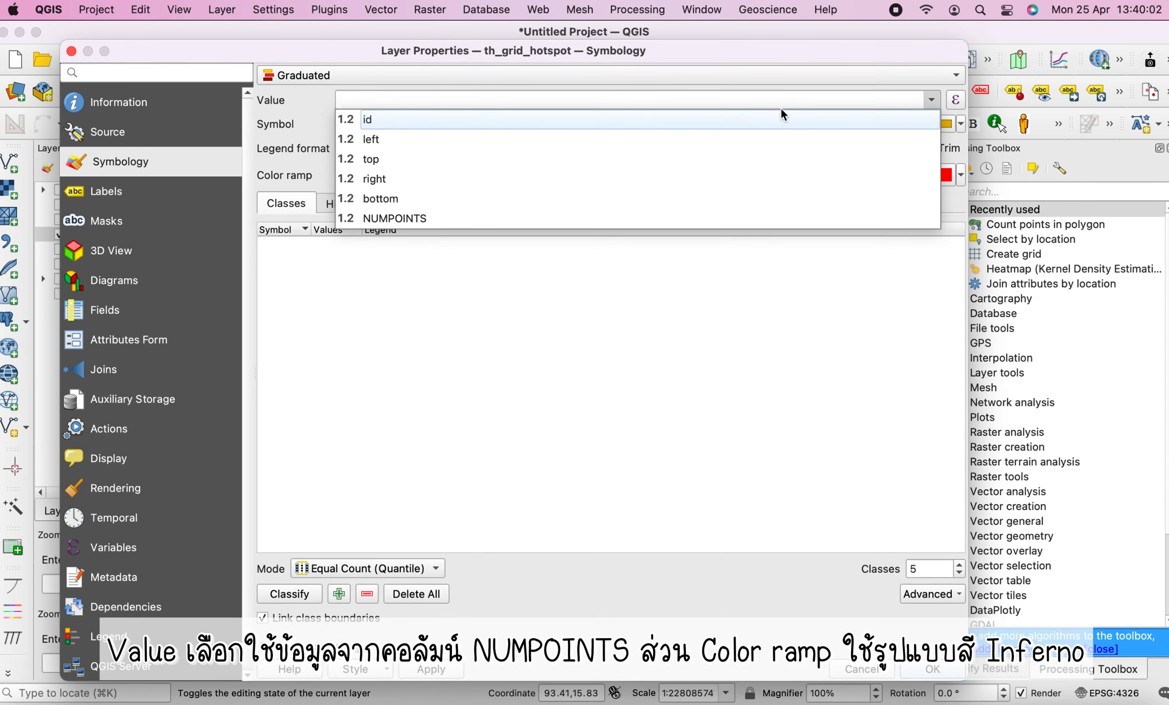
pyautogui.click(386, 218)
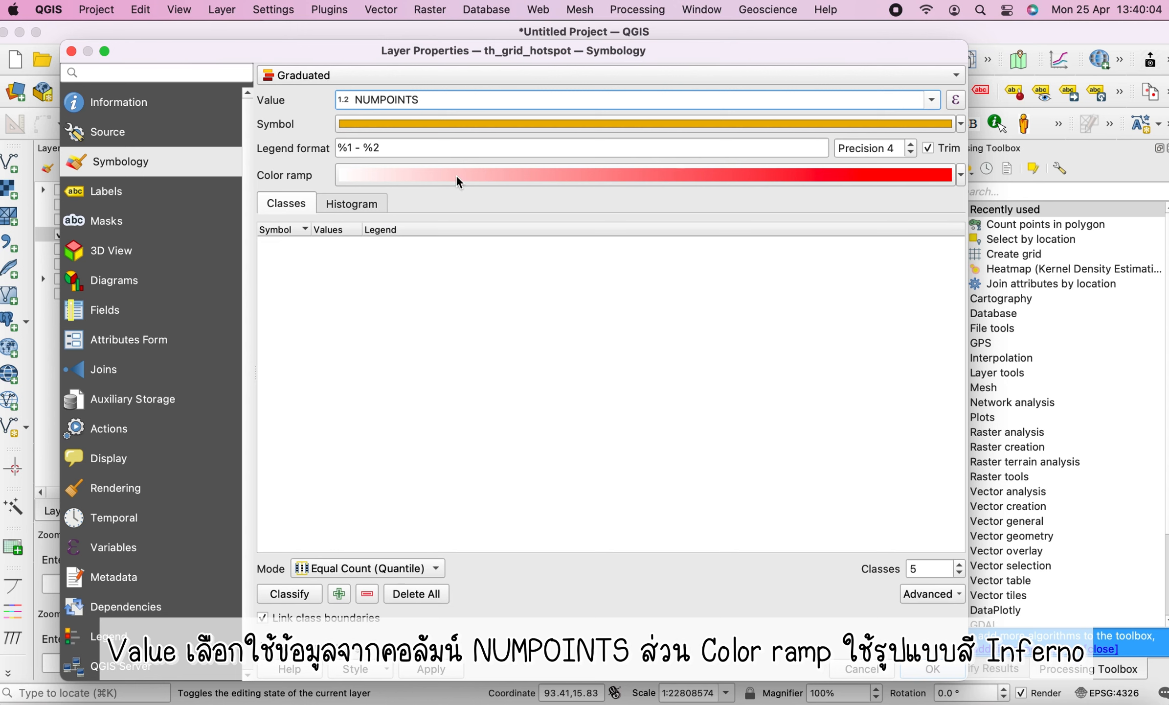
pyautogui.click(961, 177)
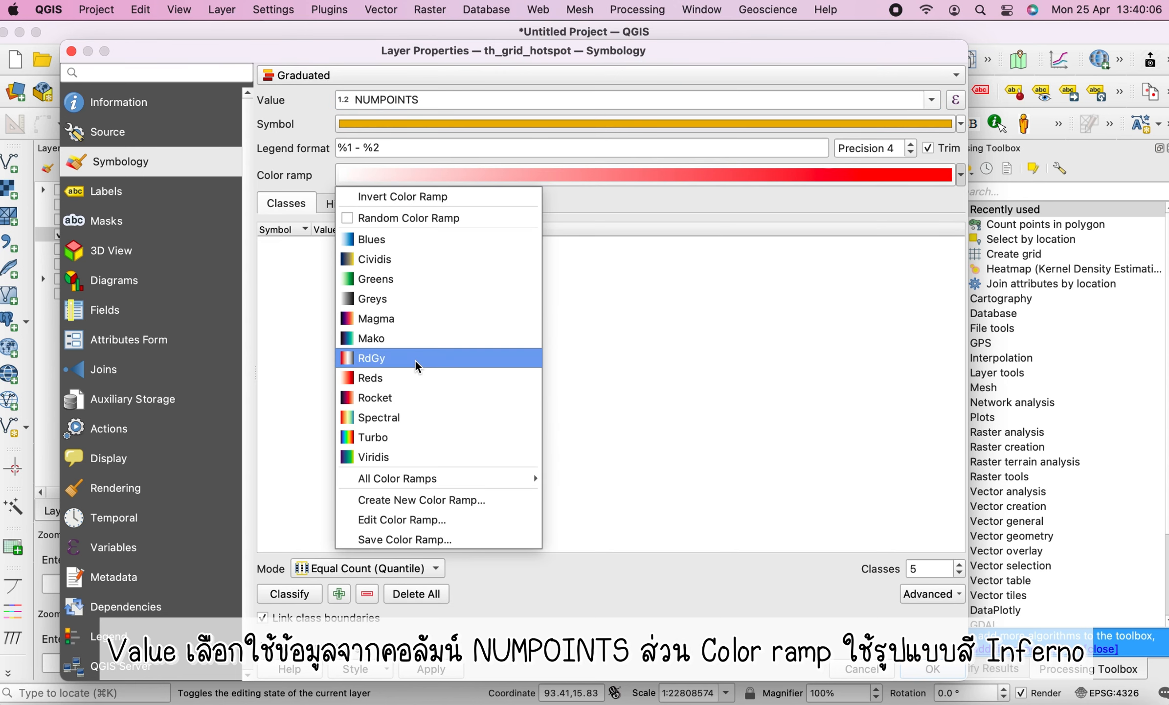
pyautogui.moveTo(445, 478)
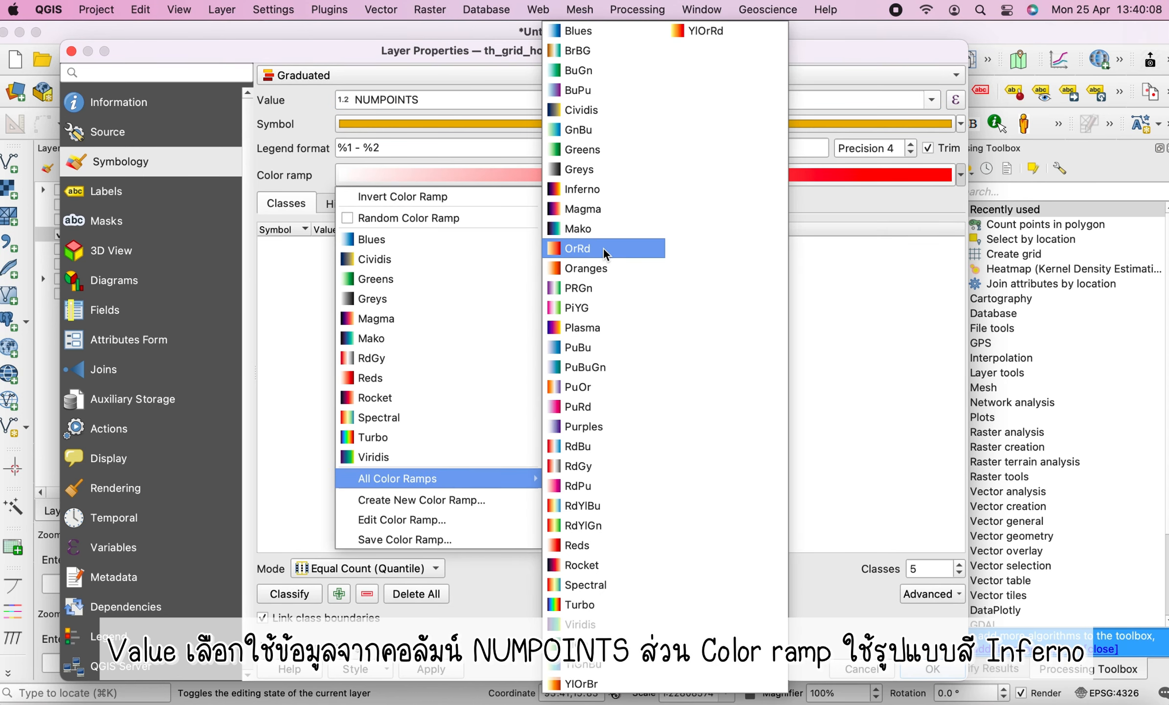
pyautogui.click(601, 189)
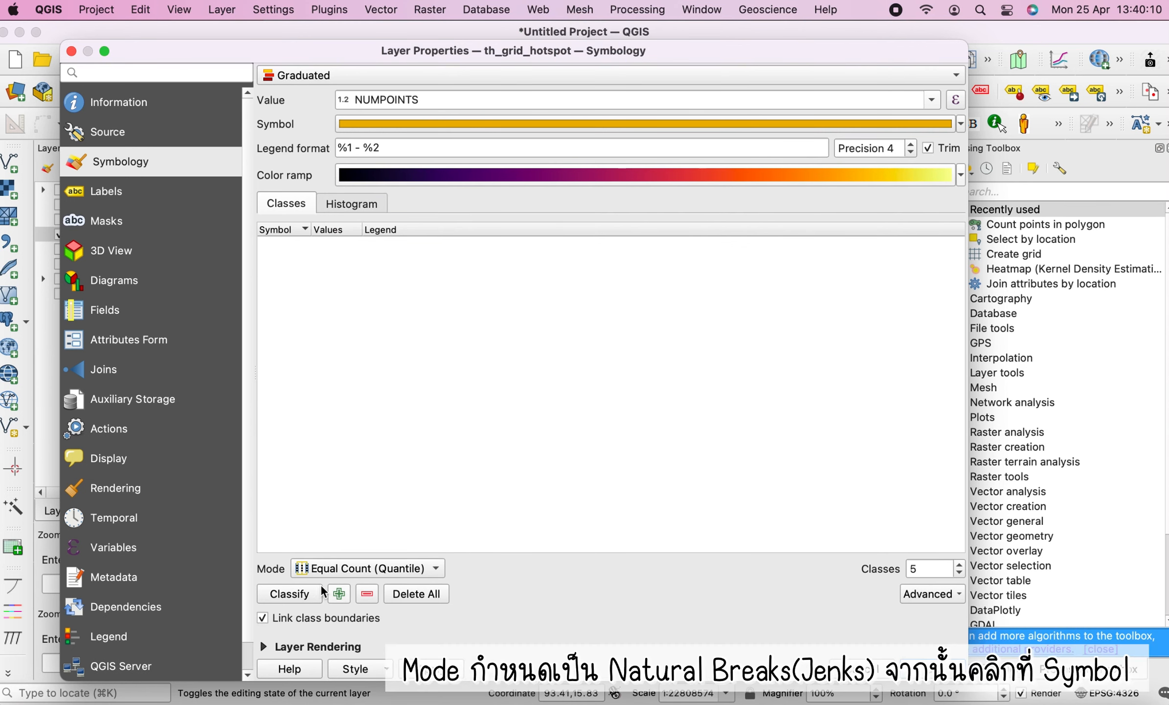
pyautogui.click(417, 570)
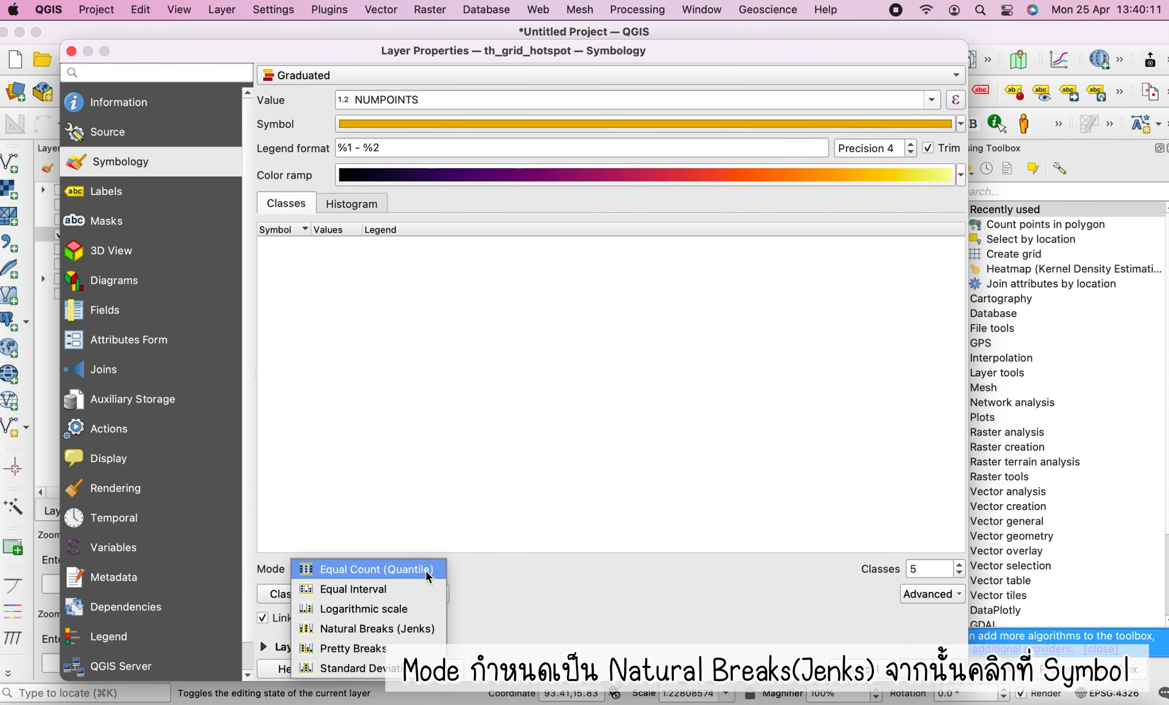
pyautogui.click(396, 618)
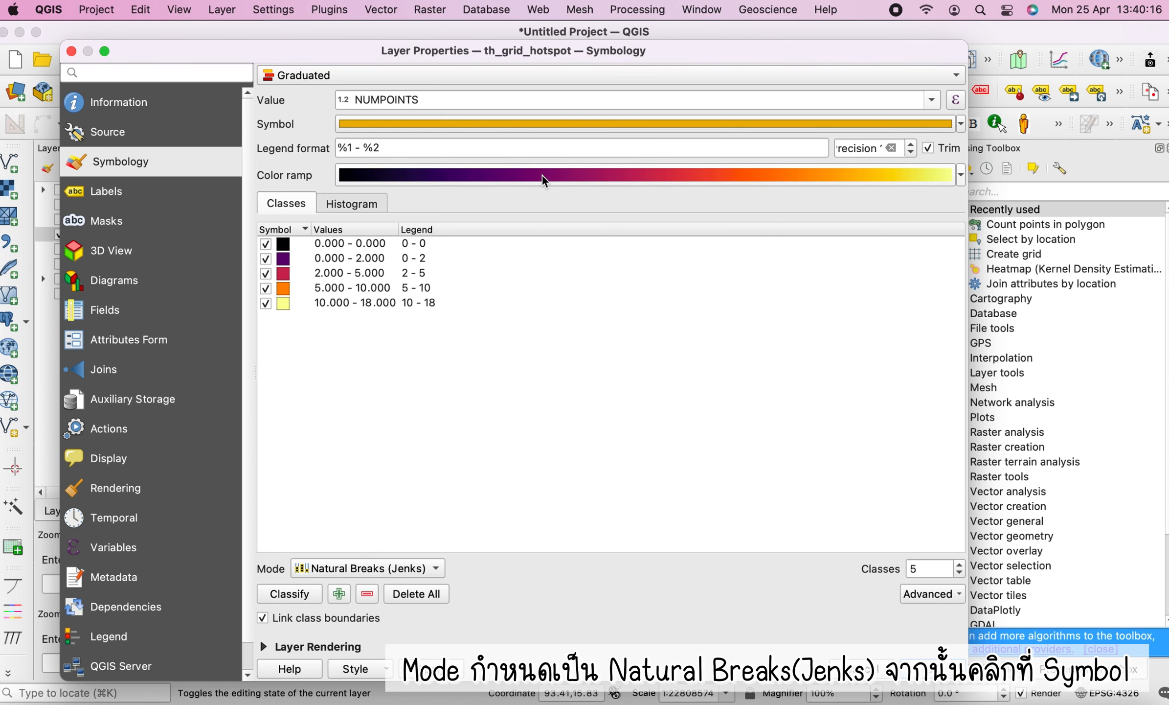
# Set the graduated symbol's Simple Fill stroke style to No Pen, then apply and close the layer properties
pyautogui.click(533, 123)
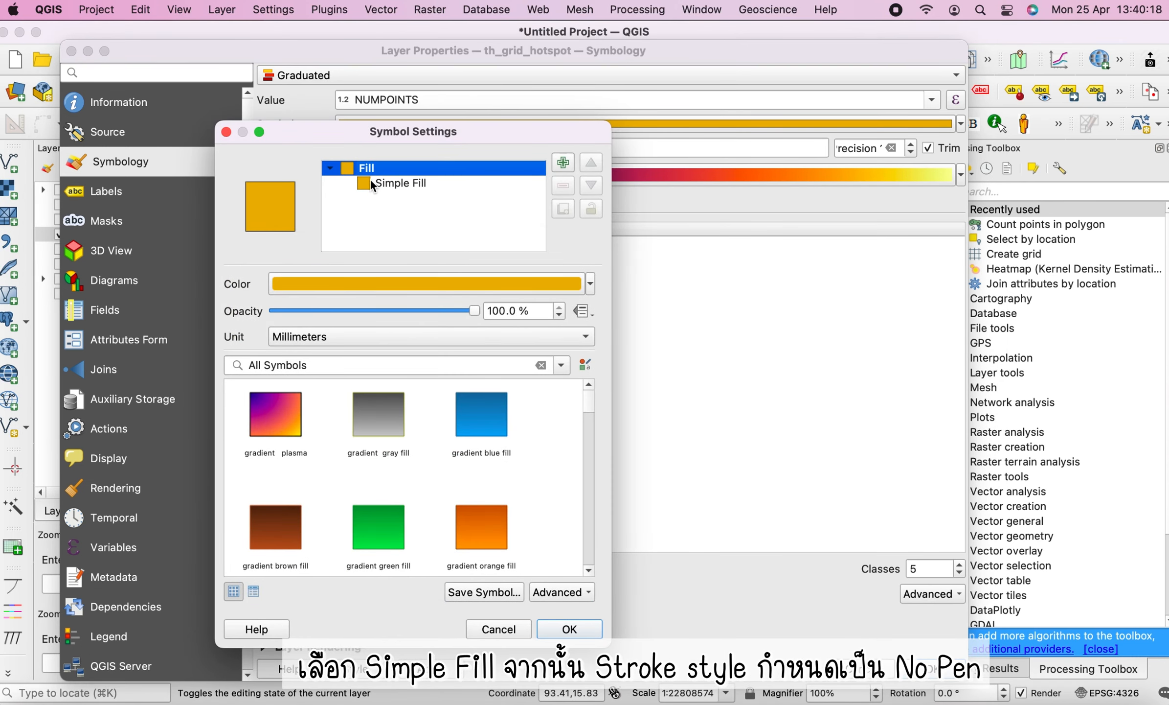
pyautogui.click(372, 183)
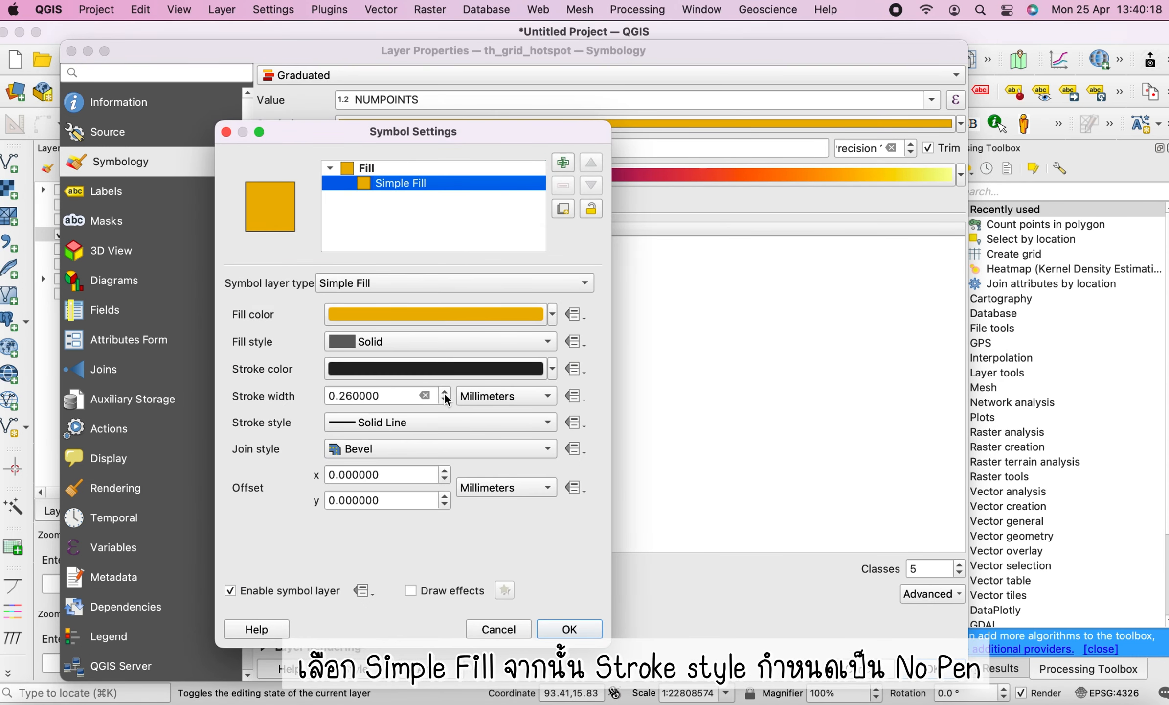
pyautogui.click(391, 421)
pyautogui.click(386, 442)
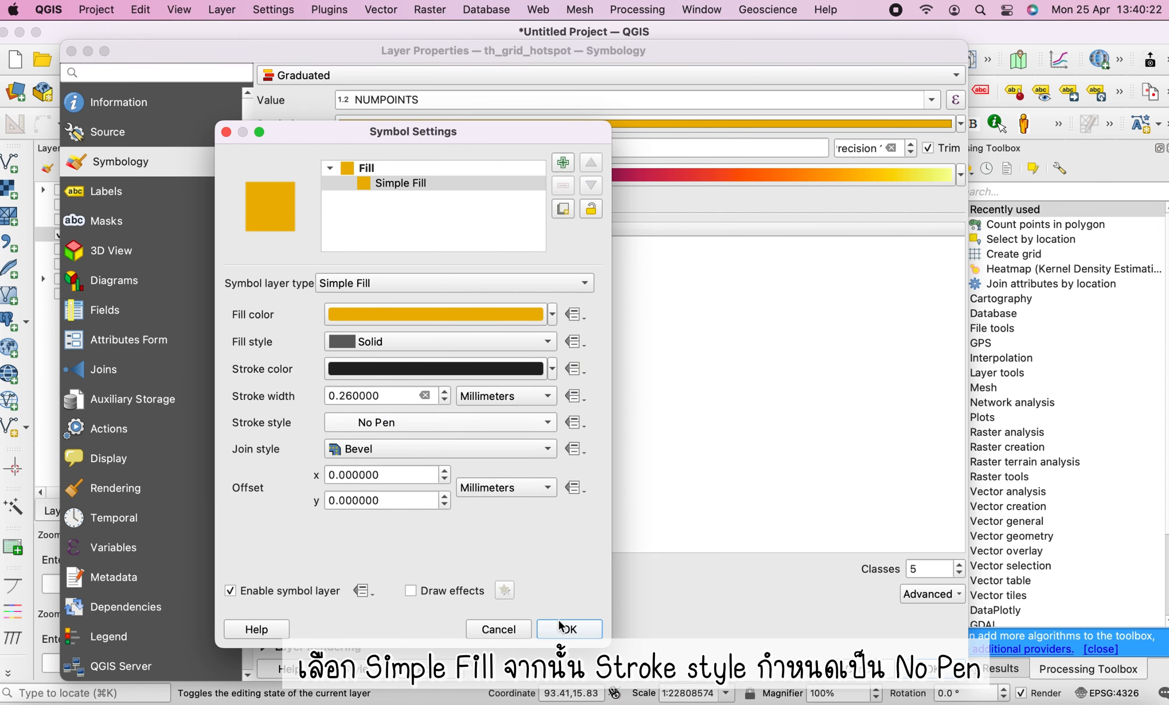
pyautogui.click(569, 630)
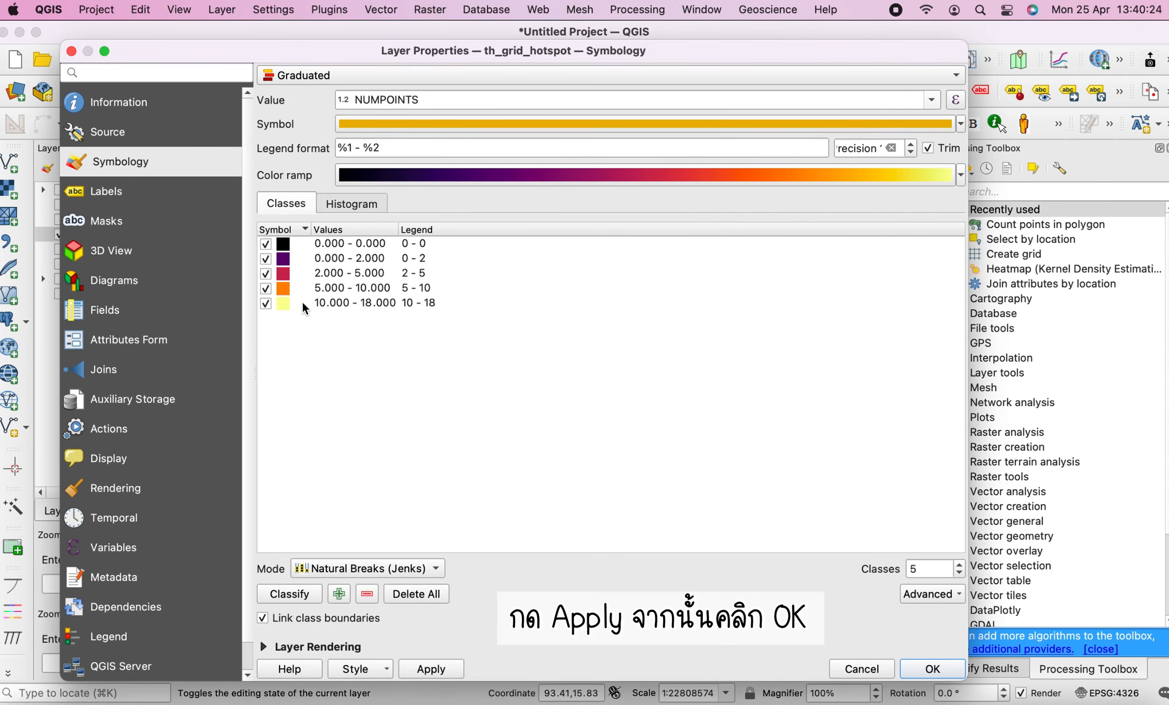
pyautogui.click(427, 669)
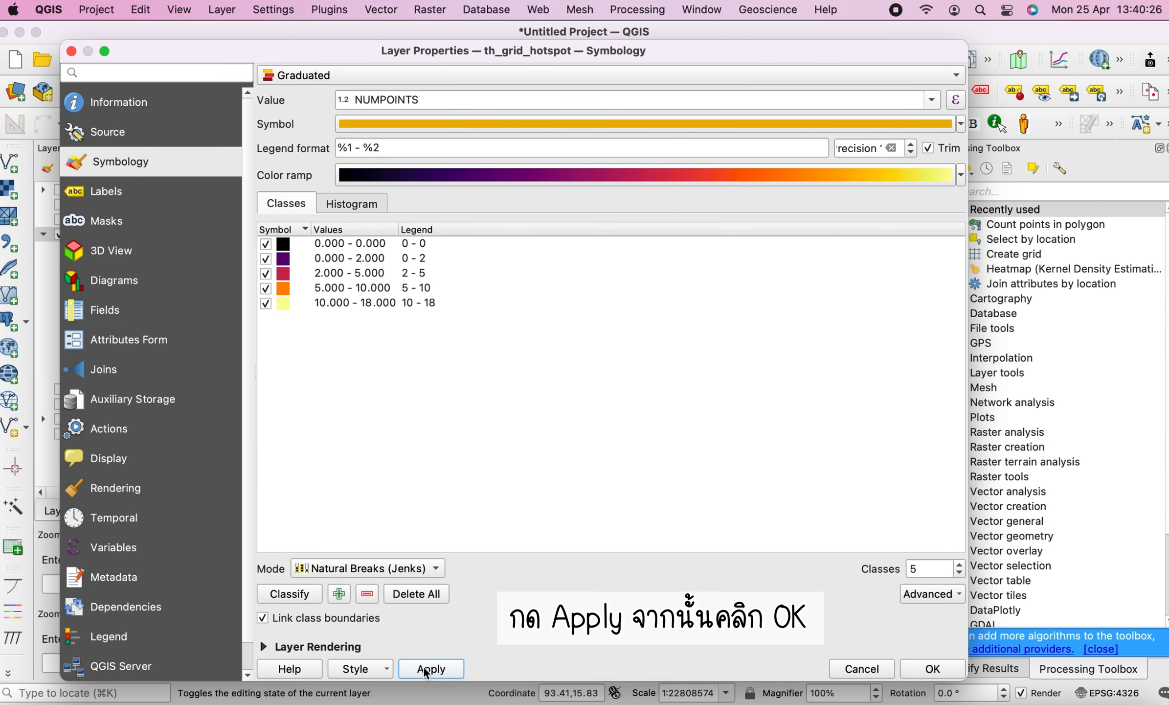
pyautogui.click(933, 668)
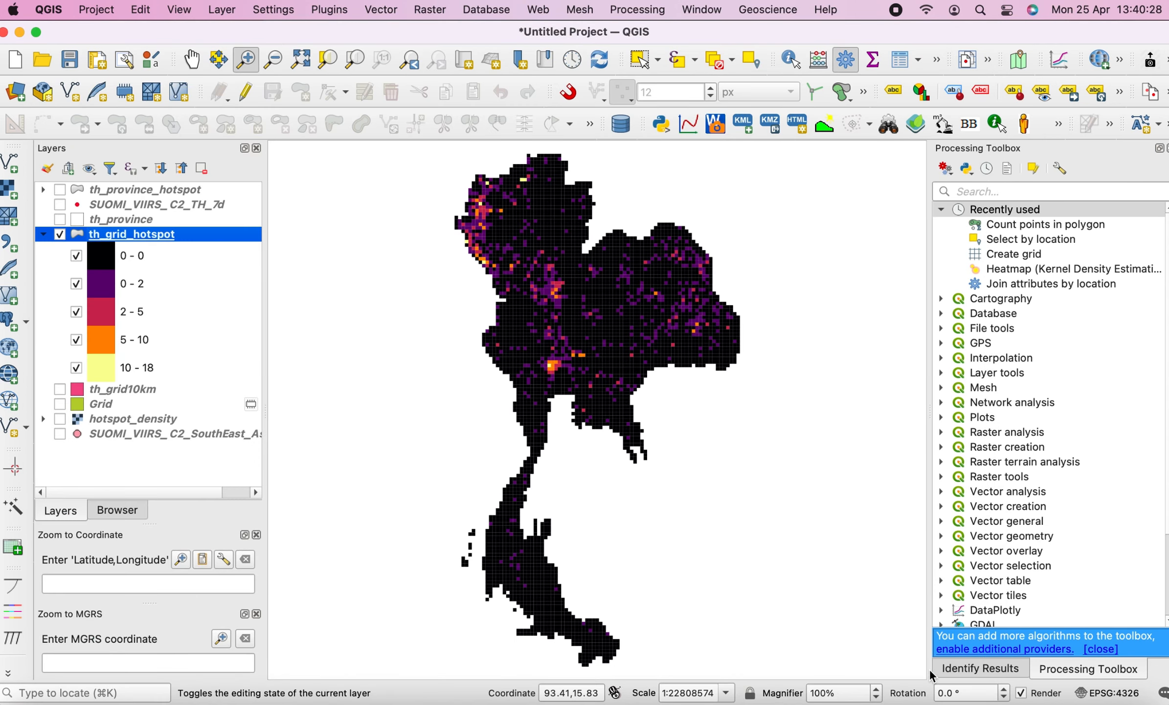
# Show the th_province layer and set its Simple Fill stroke color to near-white #fff9f9
pyautogui.moveTo(447, 178); pyautogui.dragTo(671, 437)
pyautogui.click(60, 219)
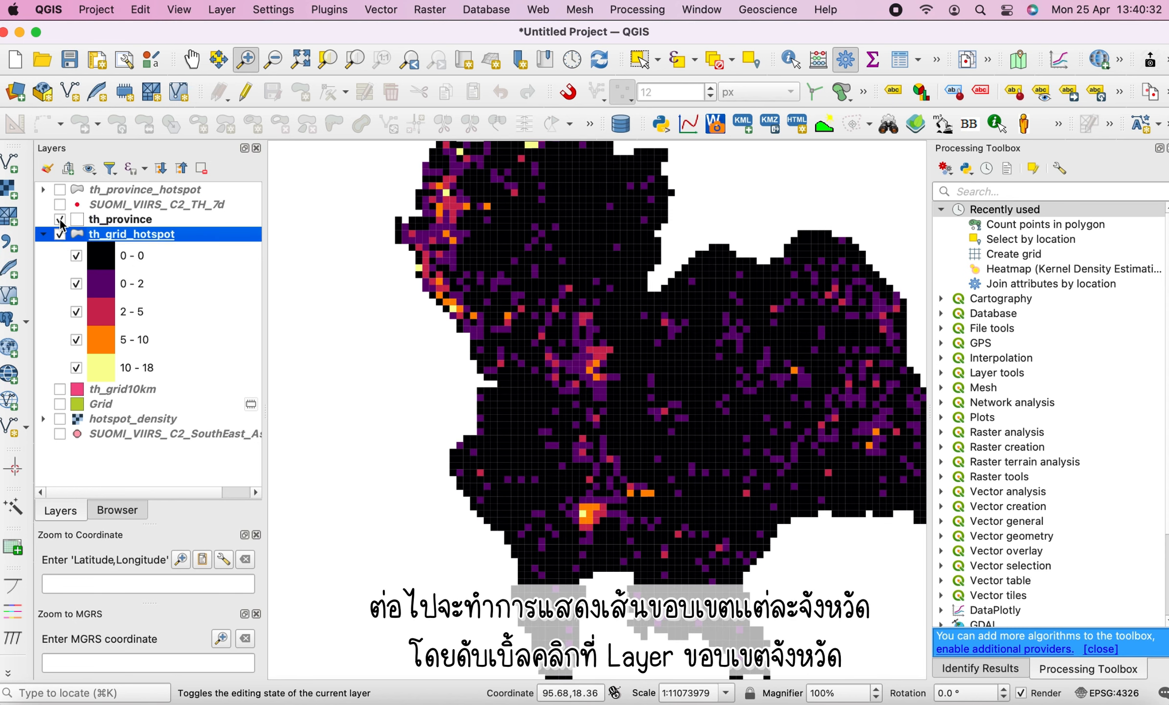
pyautogui.click(98, 223)
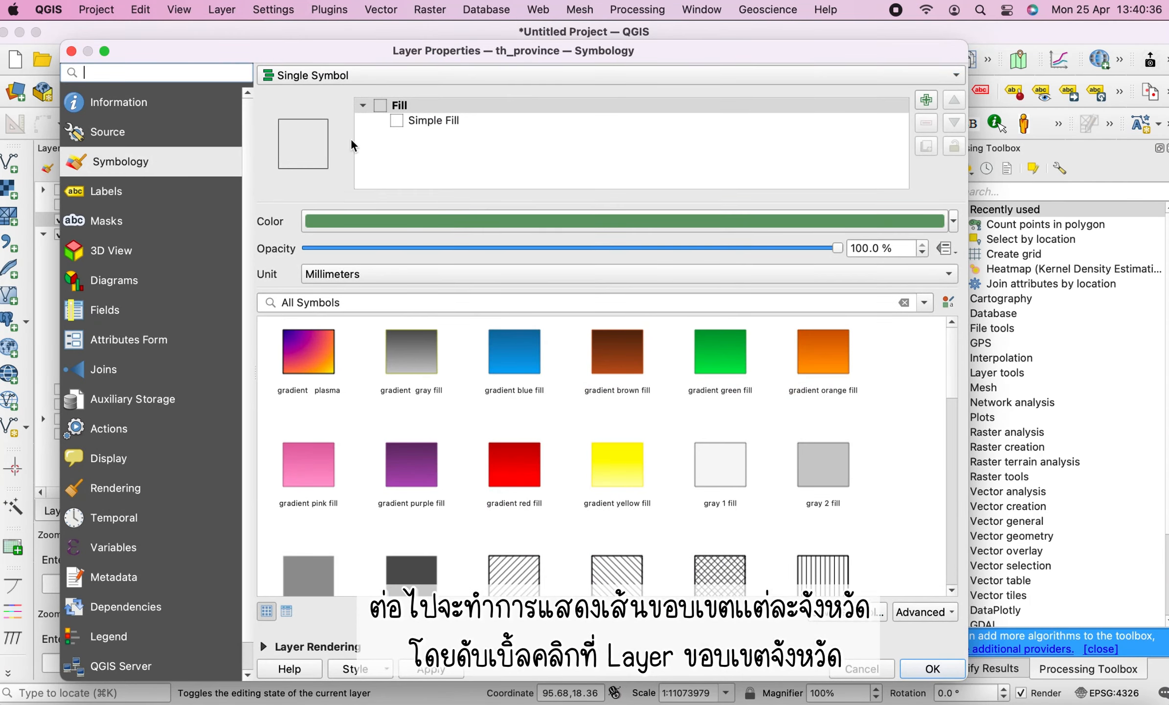
pyautogui.click(420, 121)
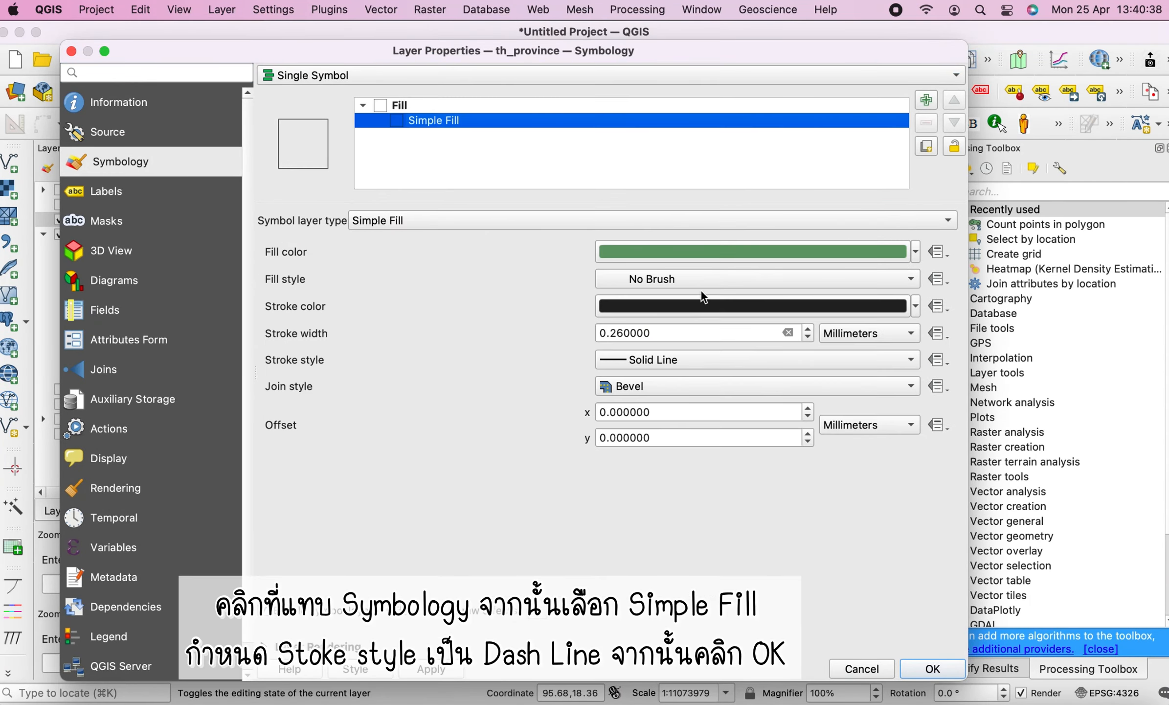
pyautogui.click(671, 361)
pyautogui.click(671, 360)
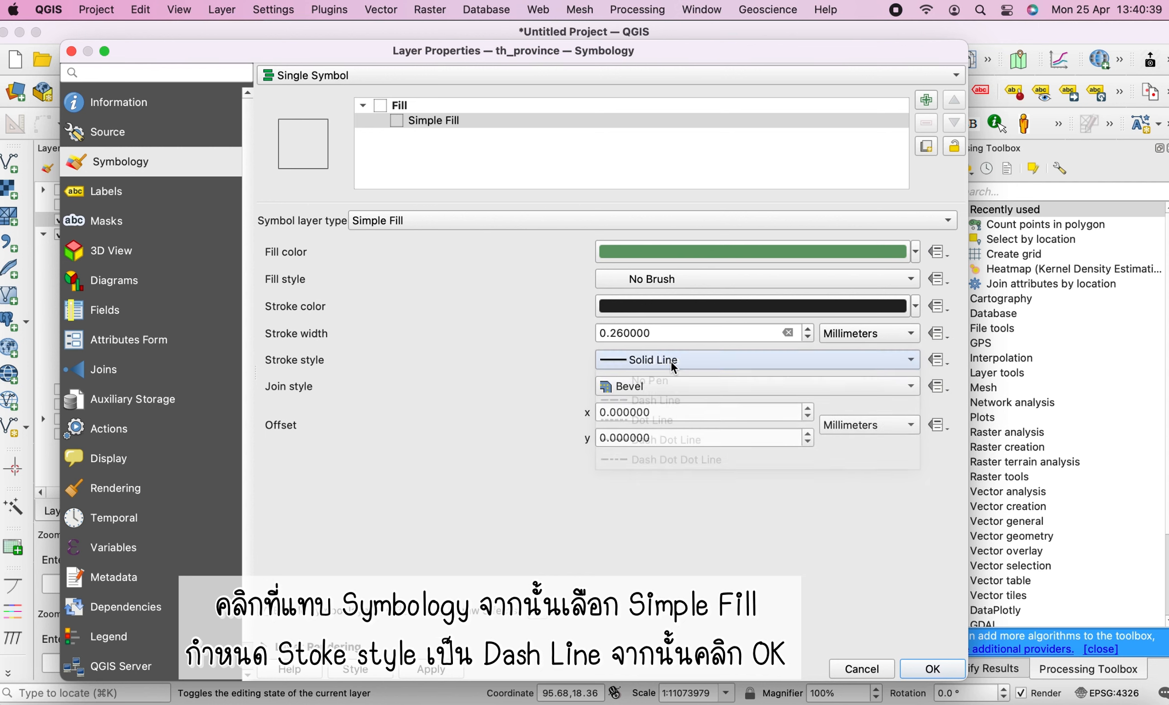
pyautogui.click(666, 304)
pyautogui.moveTo(713, 329); pyautogui.dragTo(731, 429)
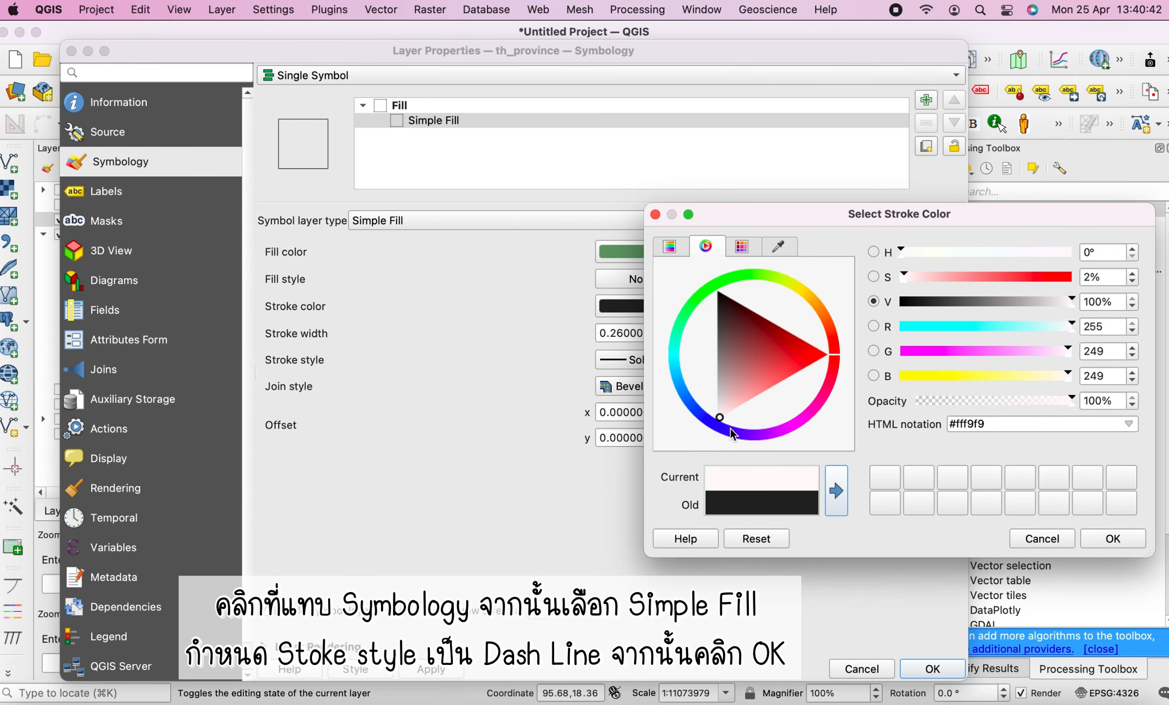
pyautogui.click(1097, 534)
# Set the province boundary stroke style to Dash Line and confirm the layer properties
pyautogui.click(685, 362)
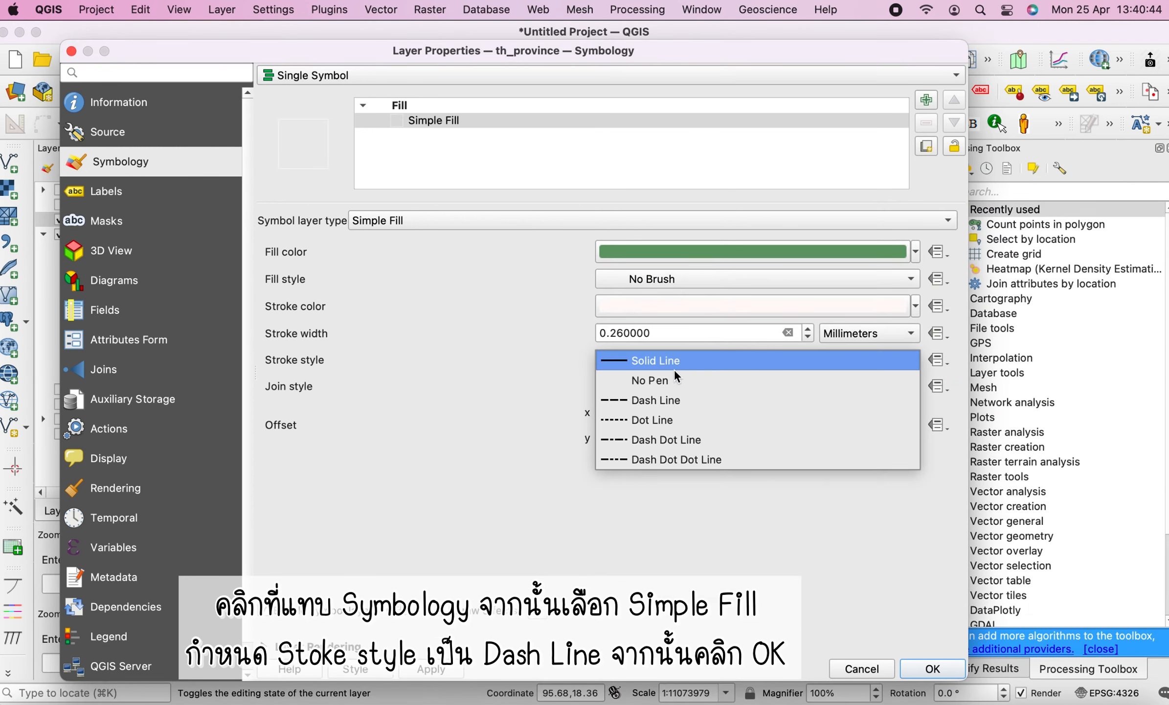
pyautogui.click(674, 401)
pyautogui.click(929, 668)
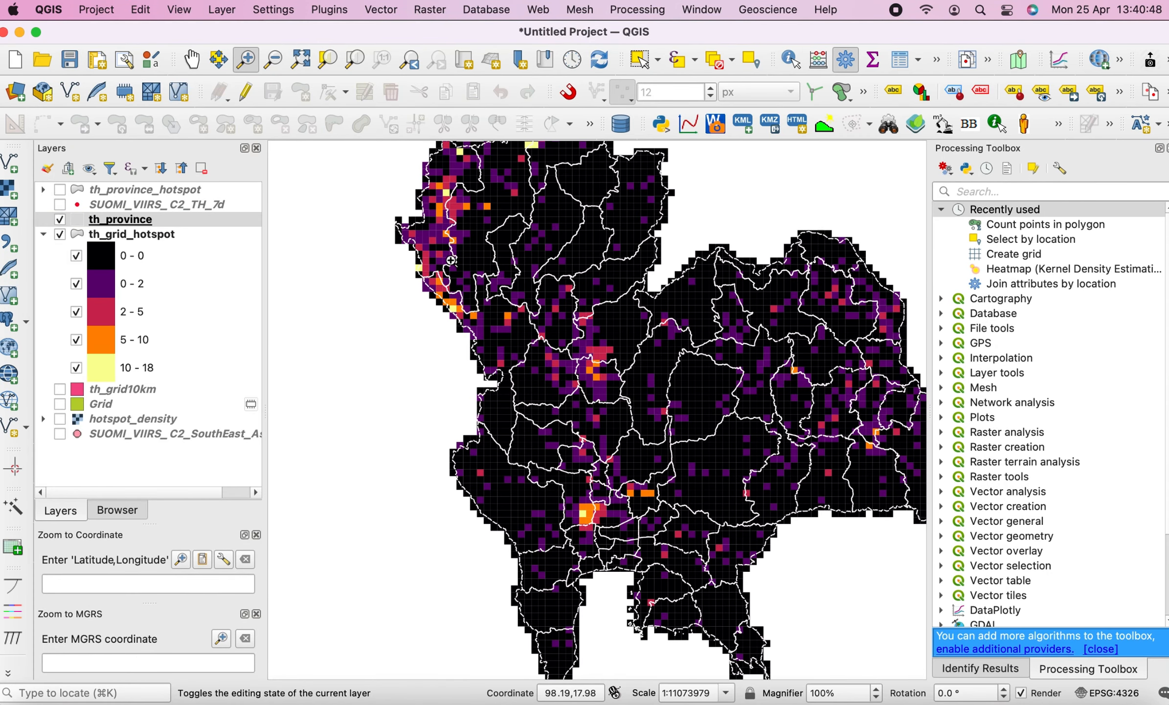
# Zoom in and pan around northern Thailand to examine the hotspot grid against the province boundaries
pyautogui.moveTo(389, 153); pyautogui.dragTo(665, 404)
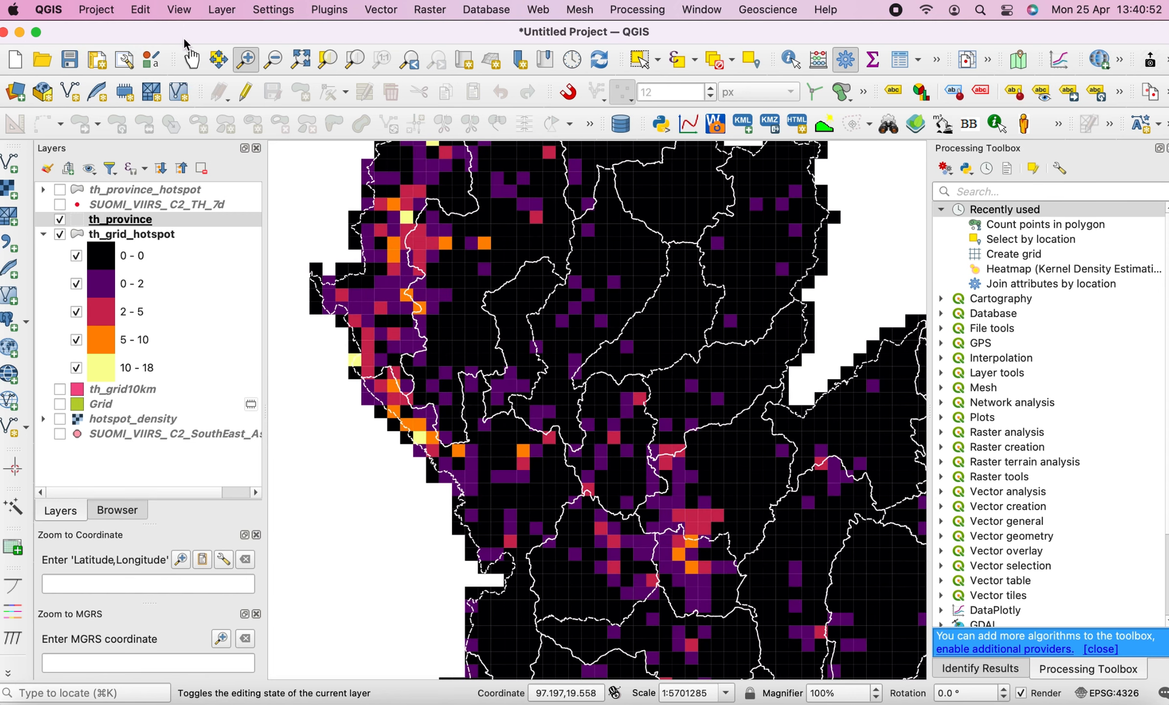
pyautogui.click(191, 59)
pyautogui.moveTo(530, 293); pyautogui.dragTo(539, 319)
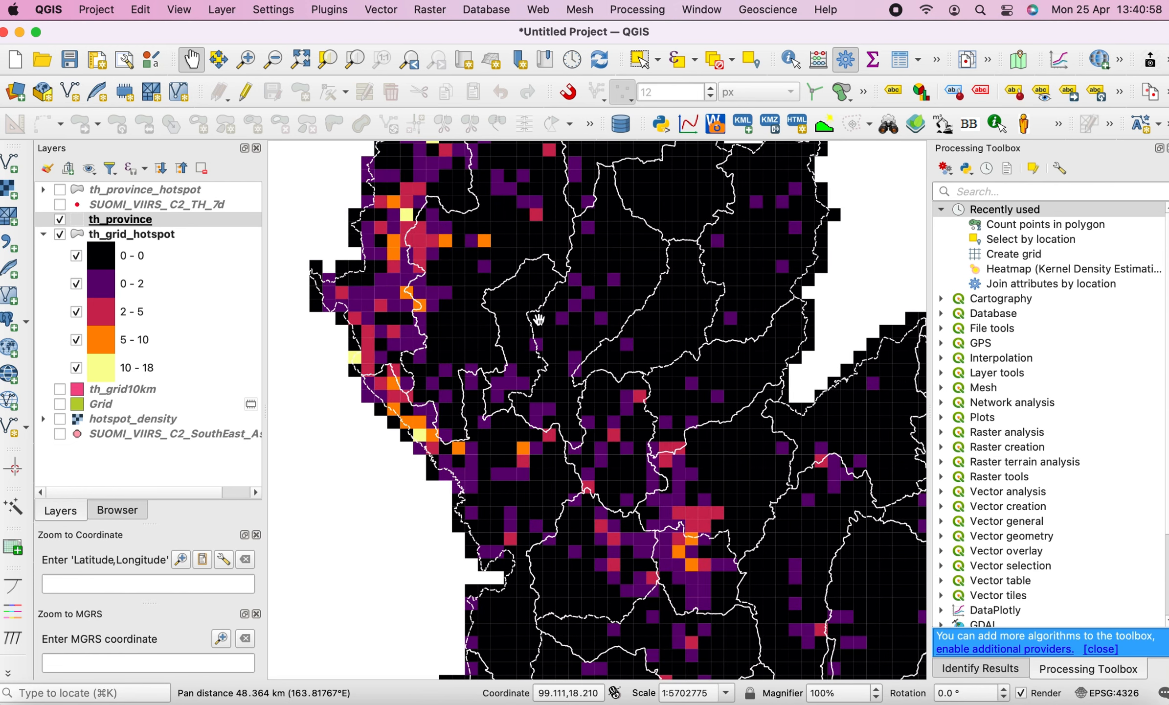
pyautogui.moveTo(554, 425); pyautogui.dragTo(472, 273)
pyautogui.moveTo(746, 411); pyautogui.dragTo(595, 361)
pyautogui.moveTo(660, 398); pyautogui.dragTo(809, 418)
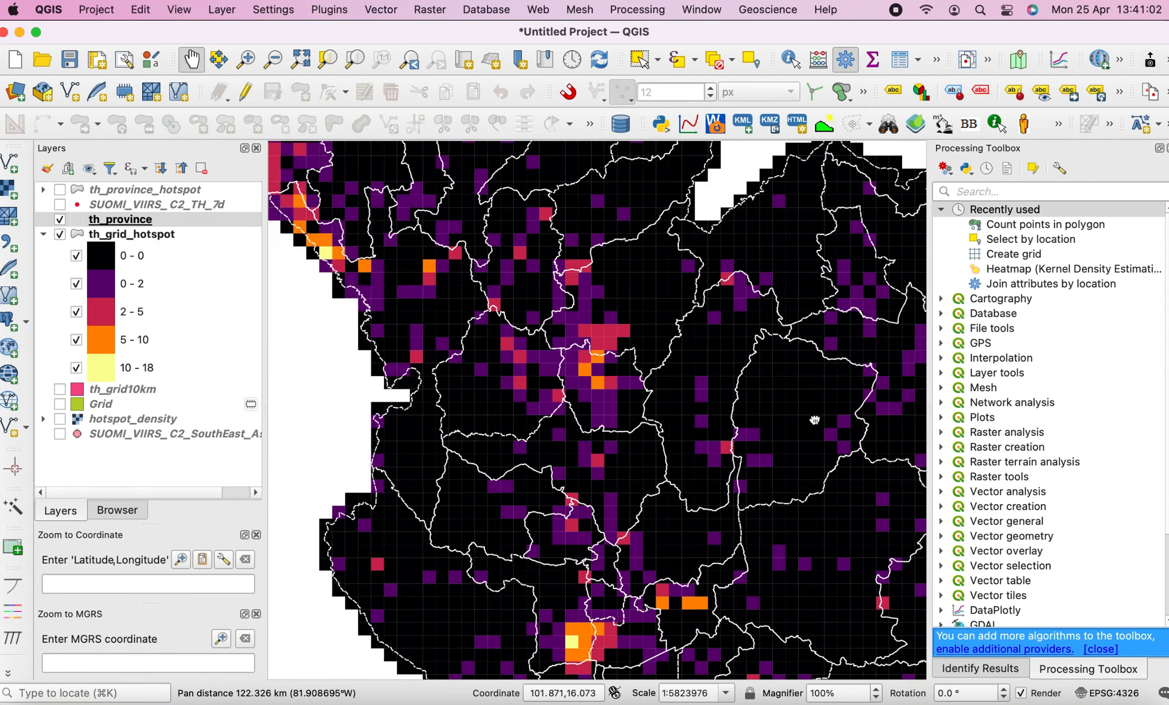
pyautogui.moveTo(549, 306); pyautogui.dragTo(603, 447)
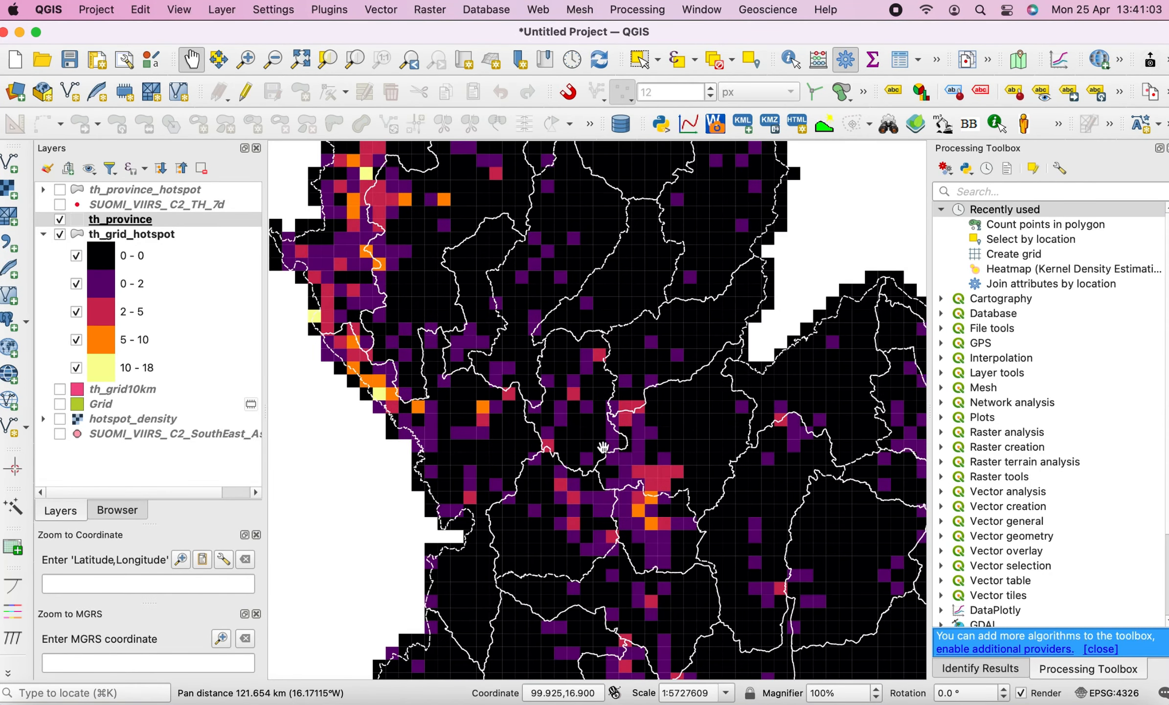
# Compare with the heatmap by hiding th_grid_hotspot and toggling the hotspot_density layer on and off
pyautogui.click(61, 234)
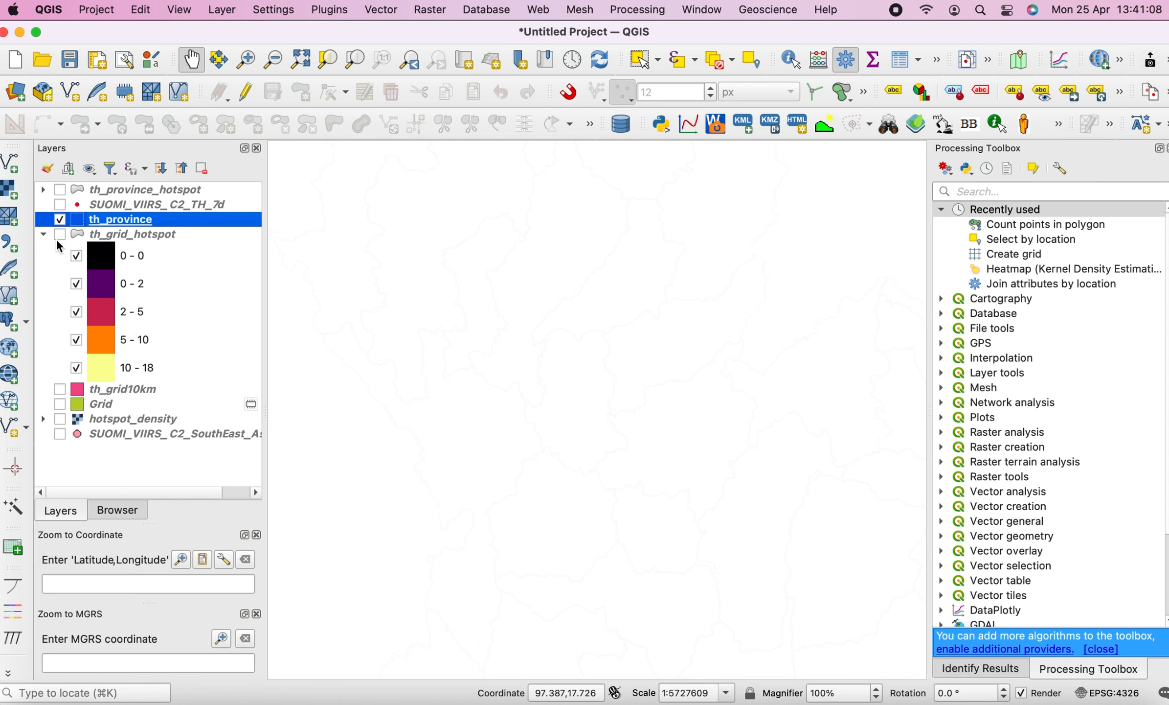
pyautogui.click(60, 419)
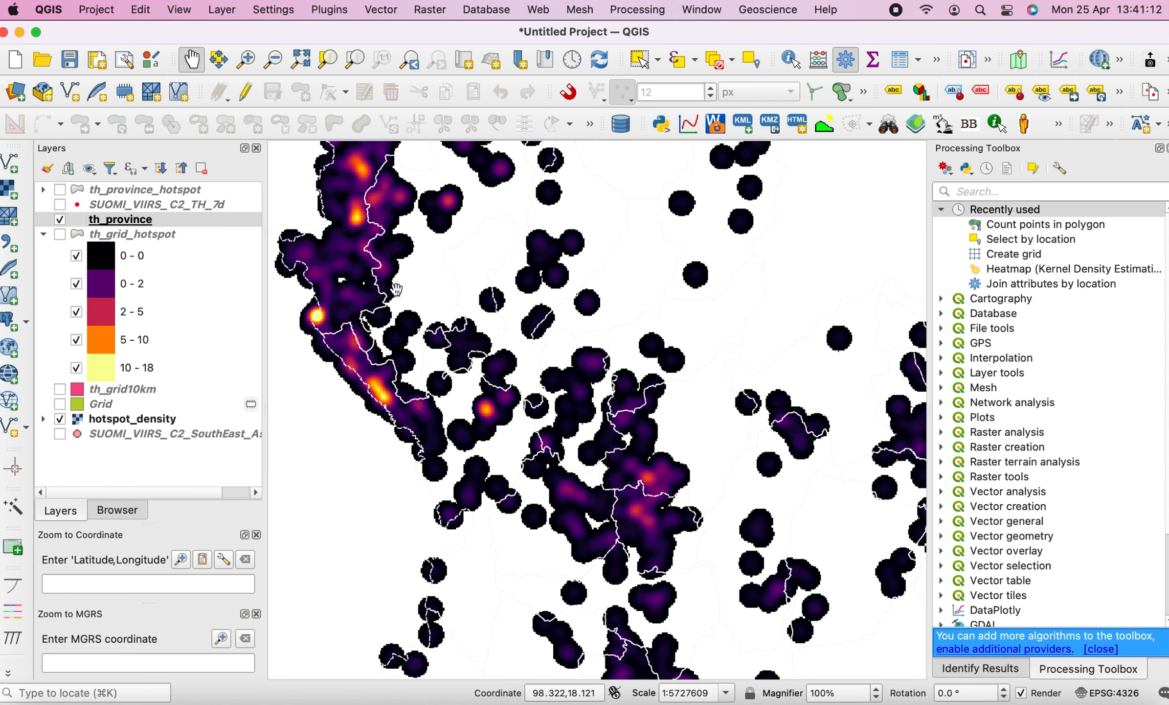
pyautogui.scroll(-2, 396, 289)
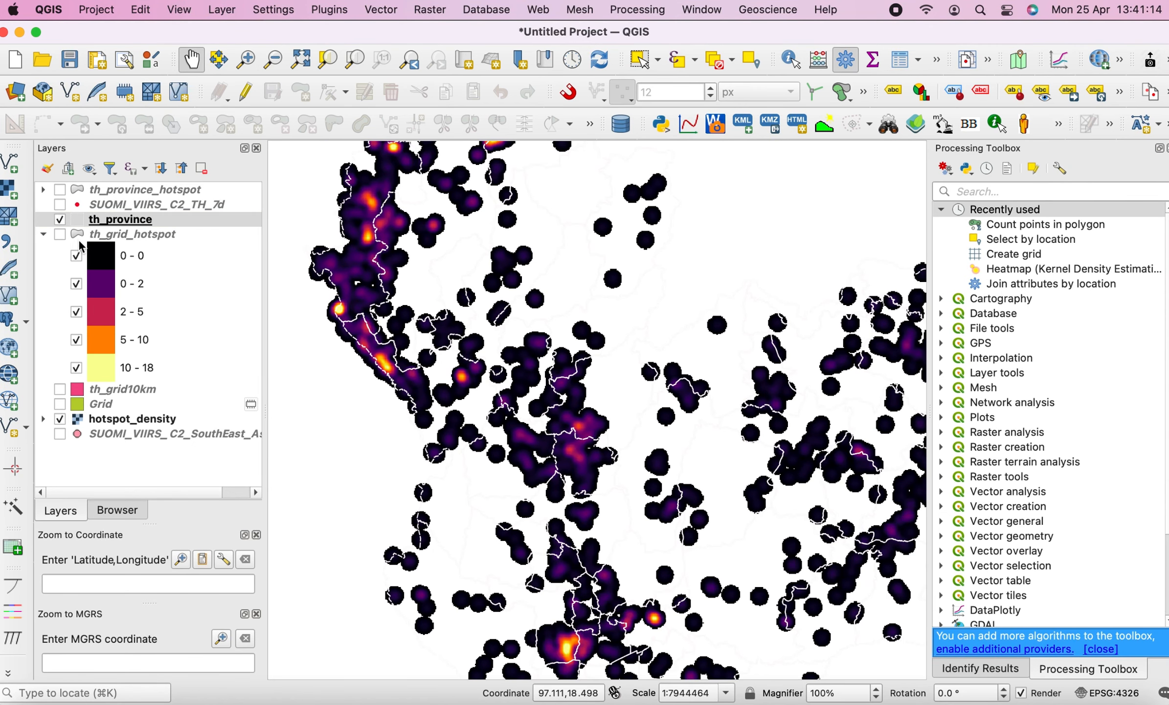
pyautogui.click(81, 235)
pyautogui.click(60, 419)
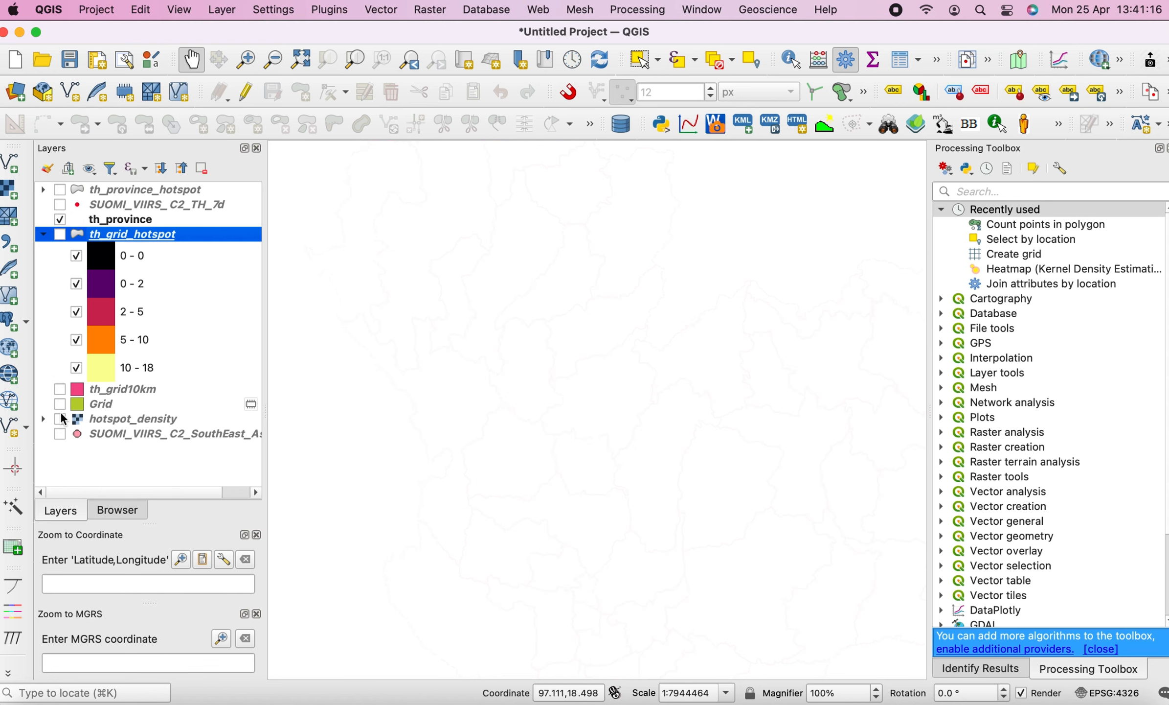
# Compare with the th_province_hotspot layer, then hide it and show th_grid_hotspot again
pyautogui.click(60, 189)
pyautogui.click(508, 321)
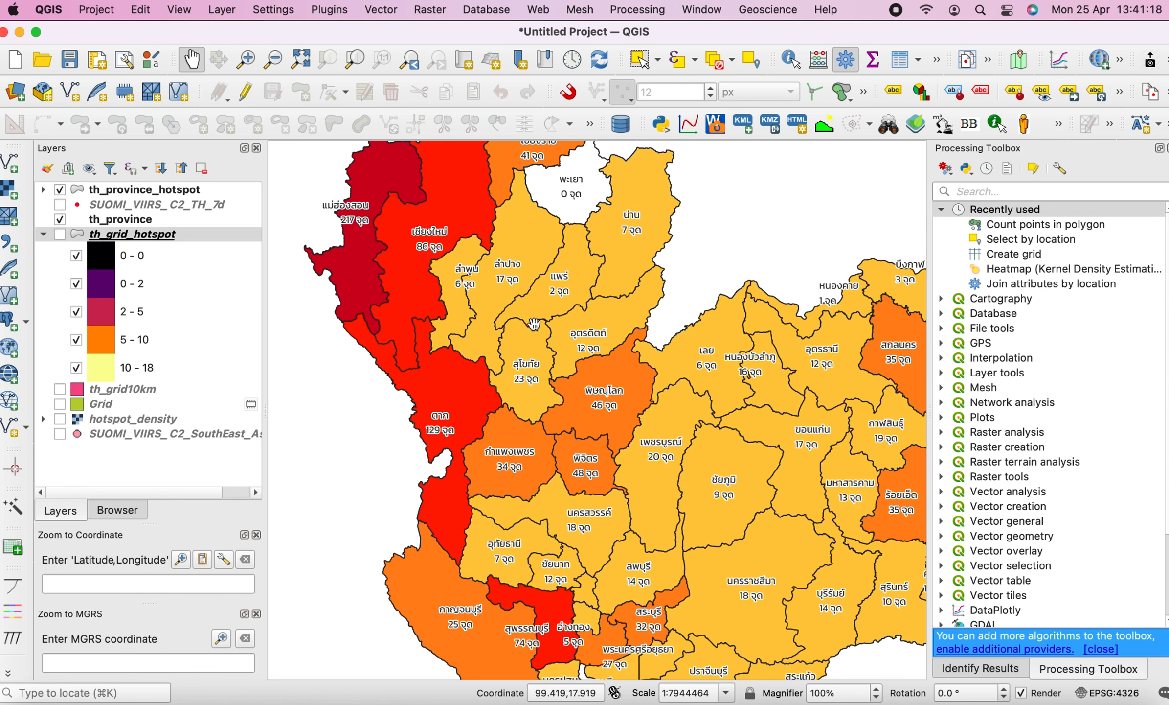
pyautogui.scroll(-3, 509, 321)
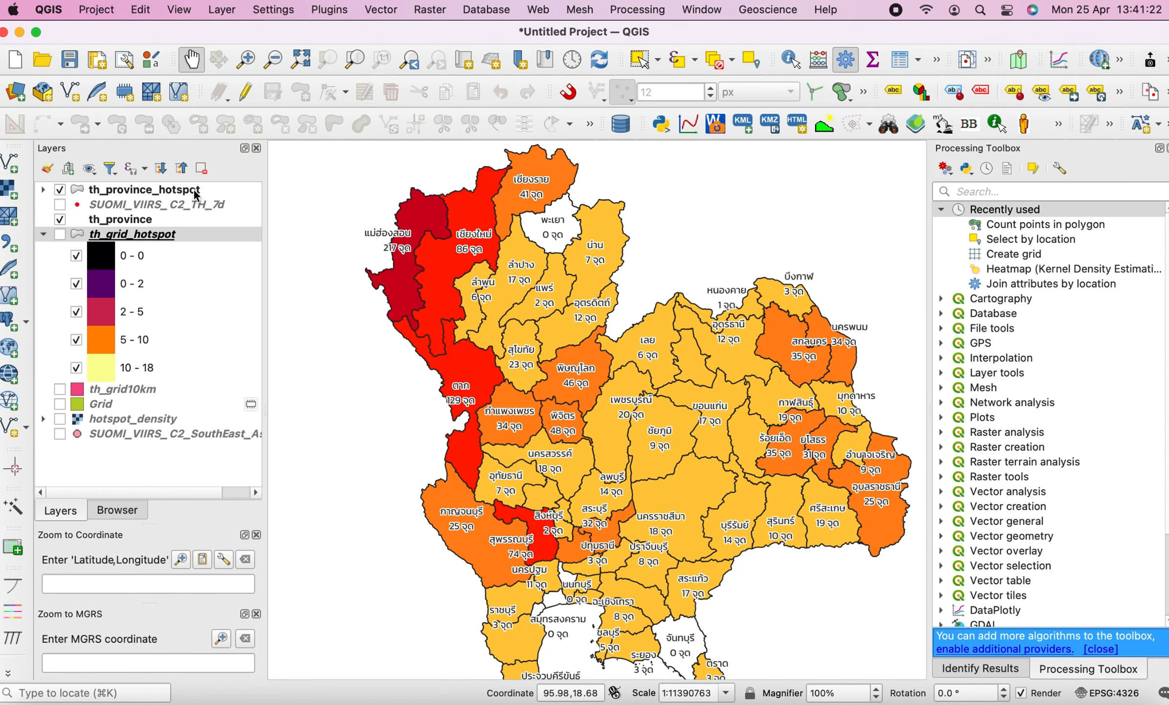
pyautogui.moveTo(195, 196)
pyautogui.click(60, 191)
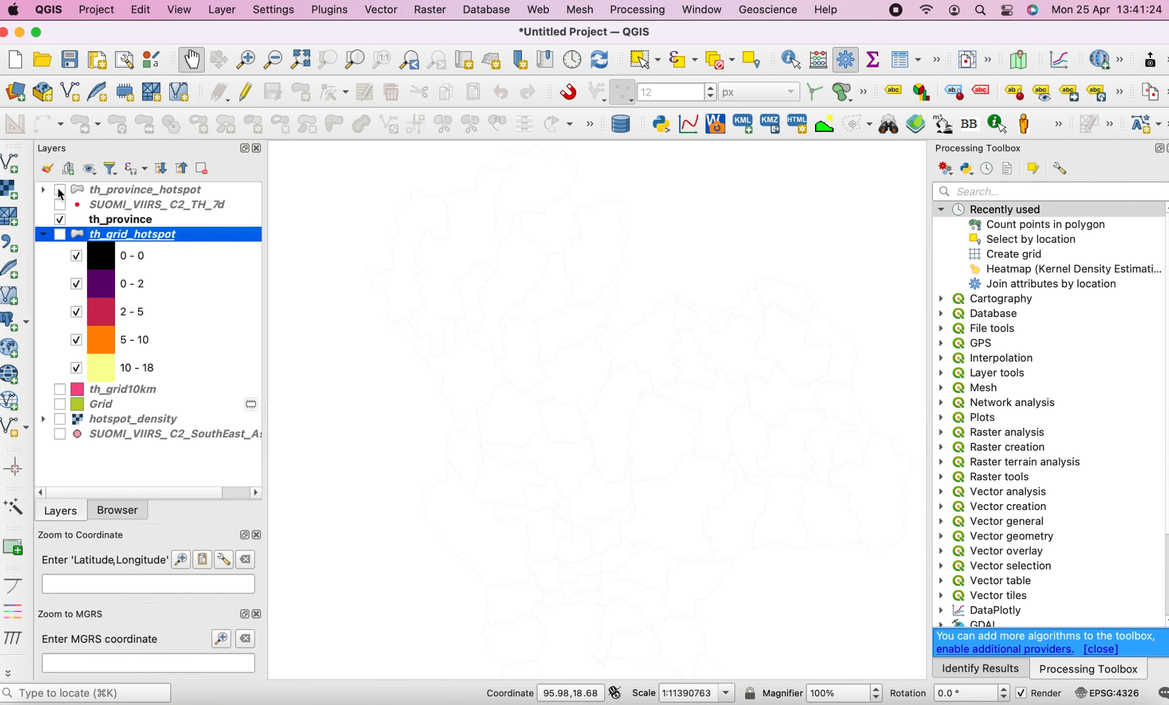
pyautogui.click(60, 234)
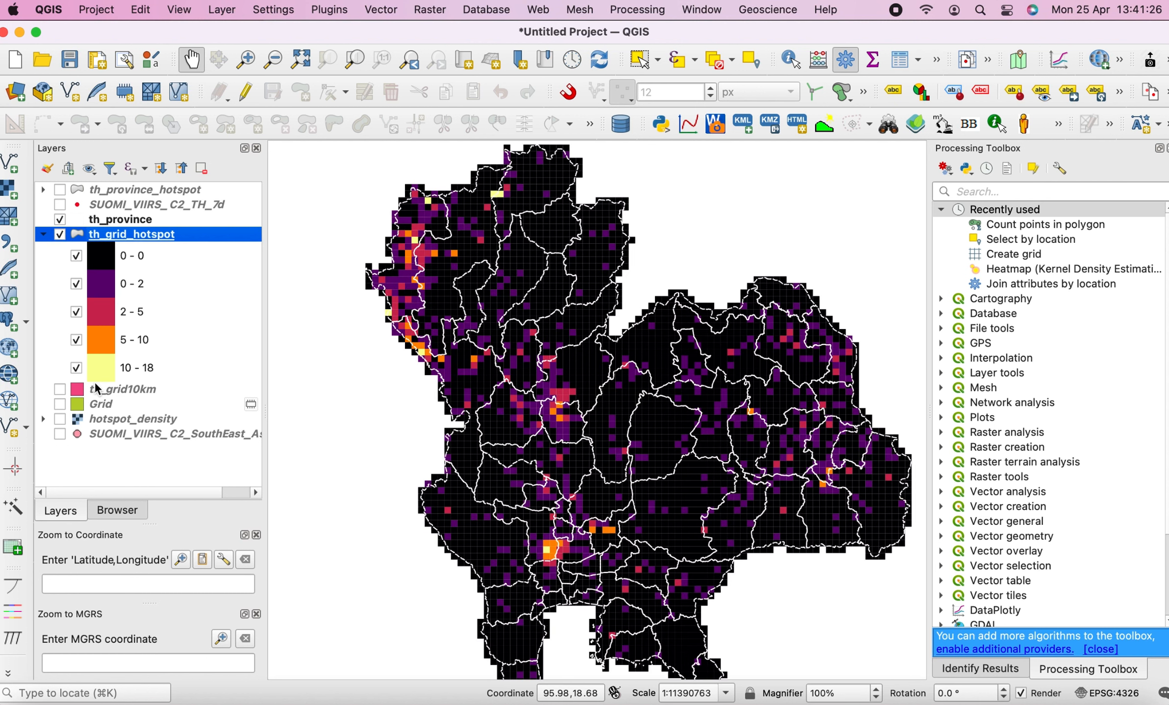